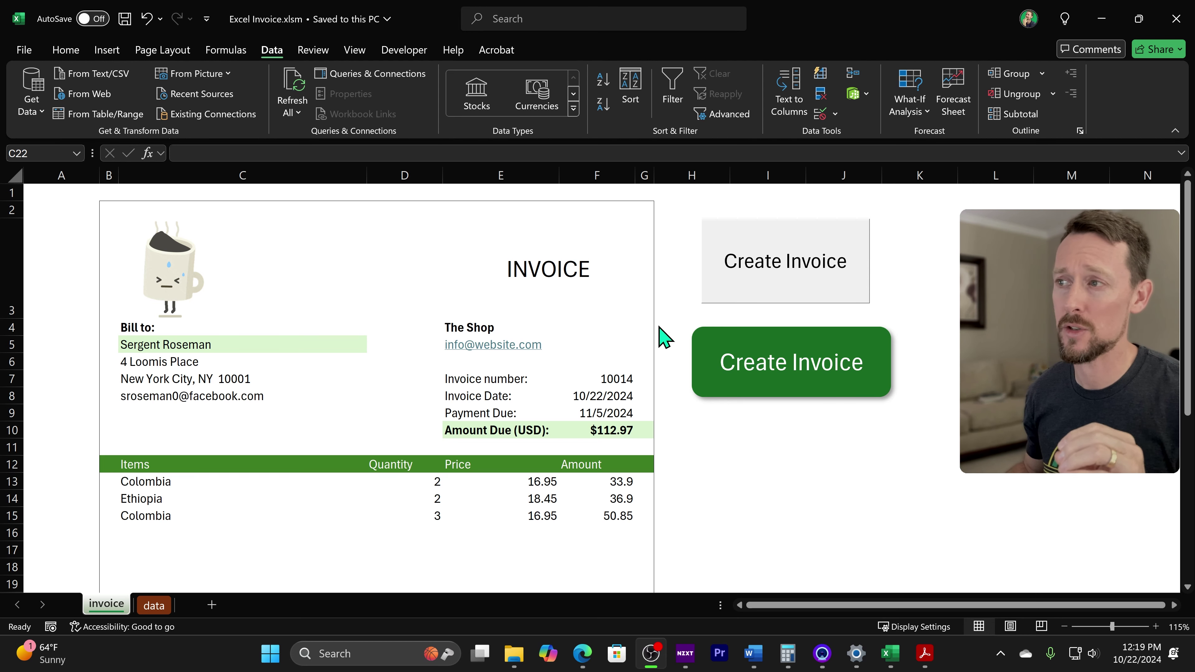
Step: Run the green Create Invoice button to export invoice 10014 as a PDF
click(766, 366)
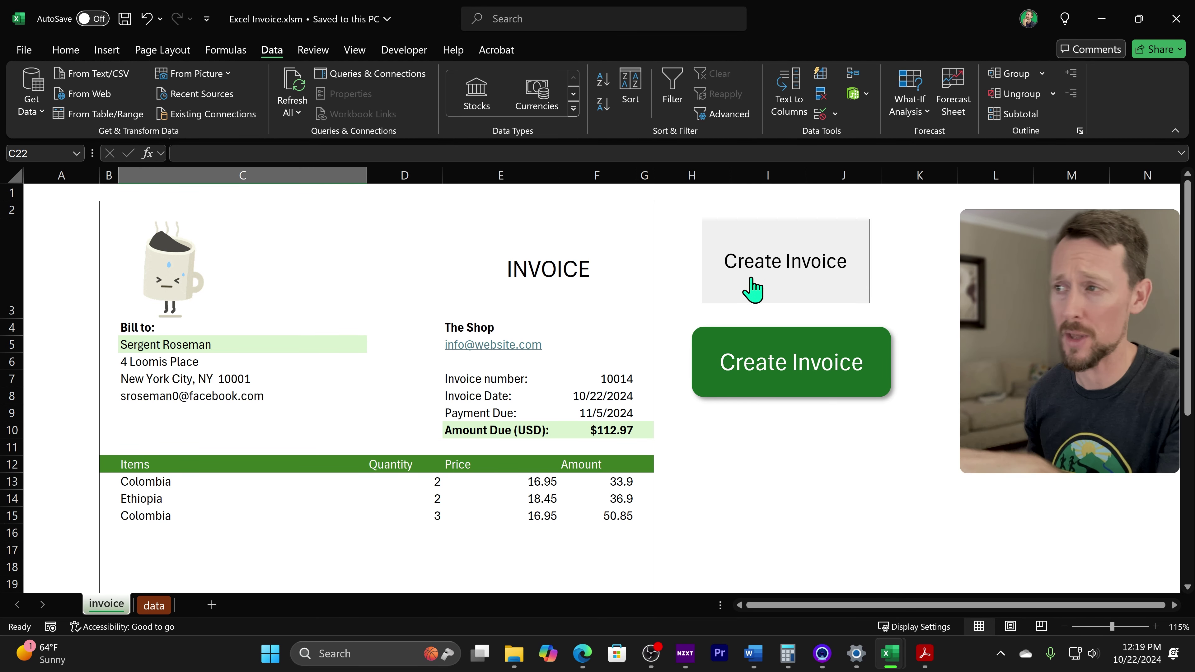
click(793, 377)
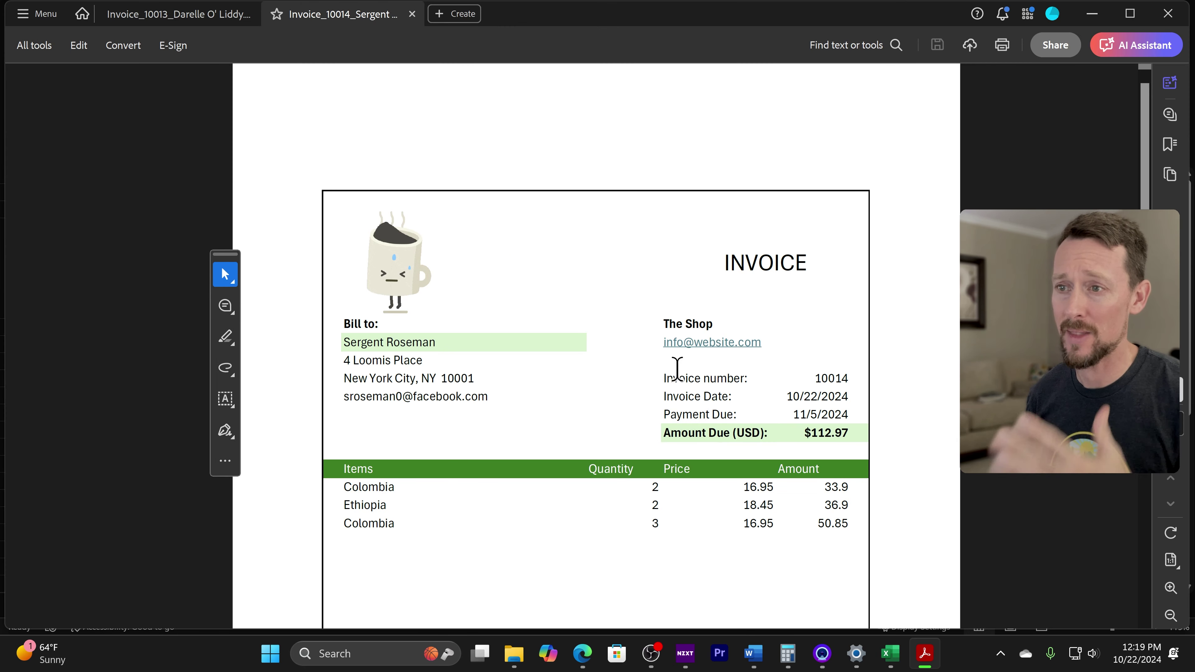
Step: Zoom out in Acrobat so the whole invoice 10014 page fits the window
scroll(597, 320, down, 3)
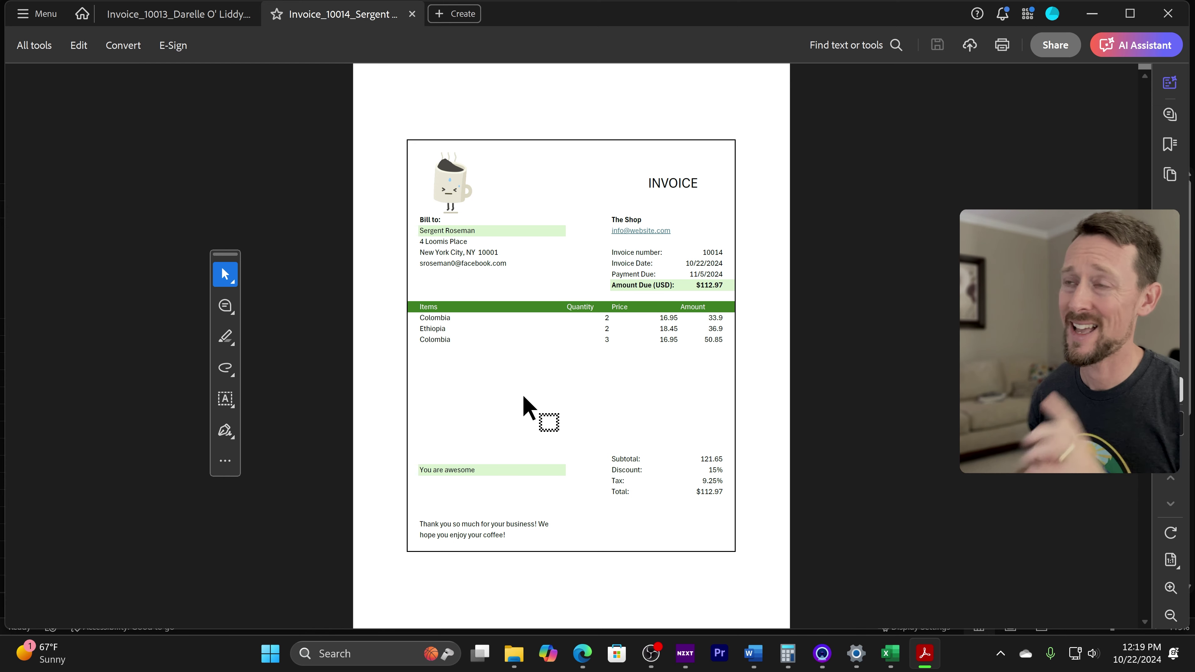
Step: Minimize Acrobat and dismiss the 'PDF has been created' message in Excel
click(1092, 13)
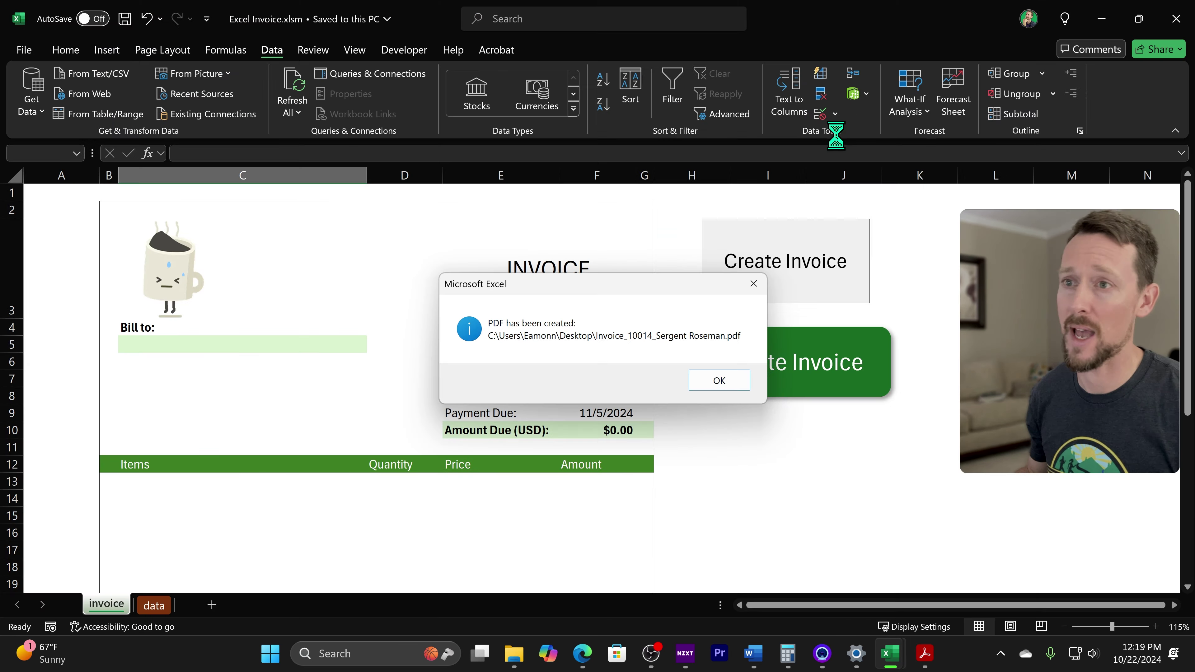
click(727, 381)
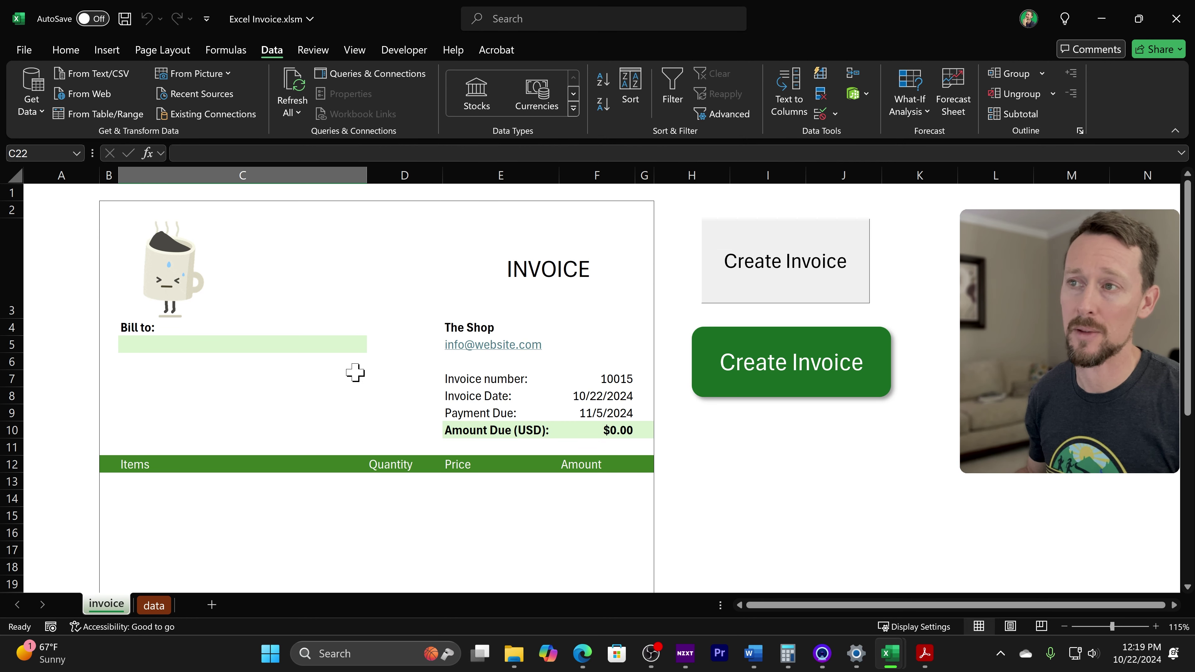
scroll(359, 382, down, 2)
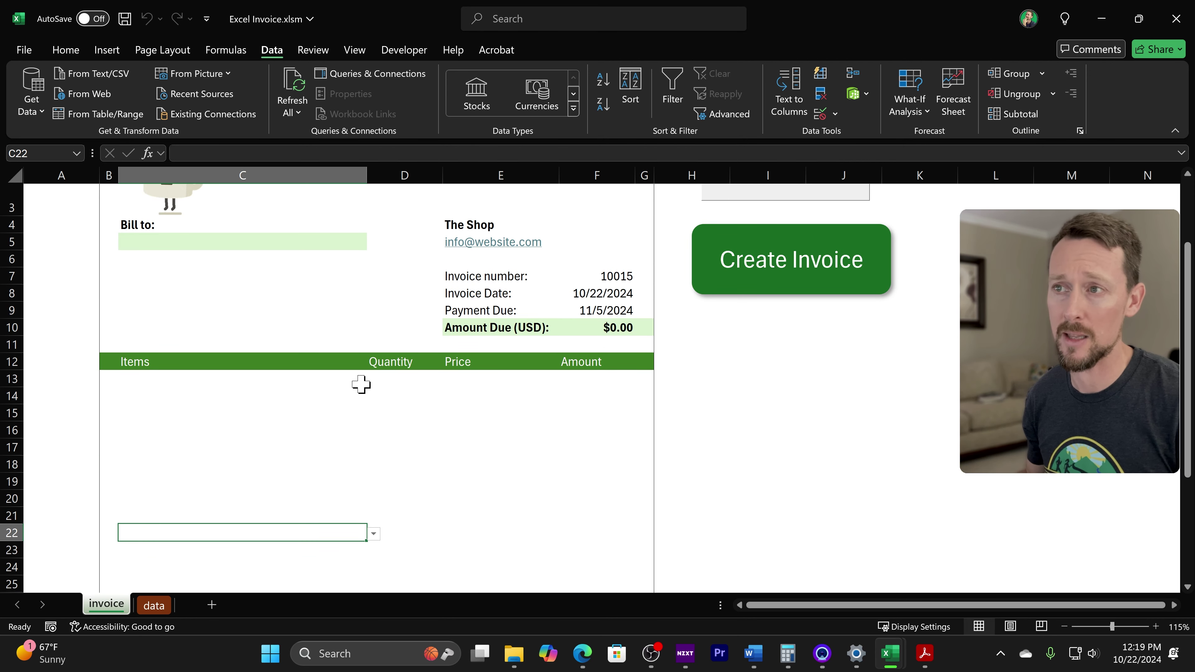
scroll(361, 384, up, 1)
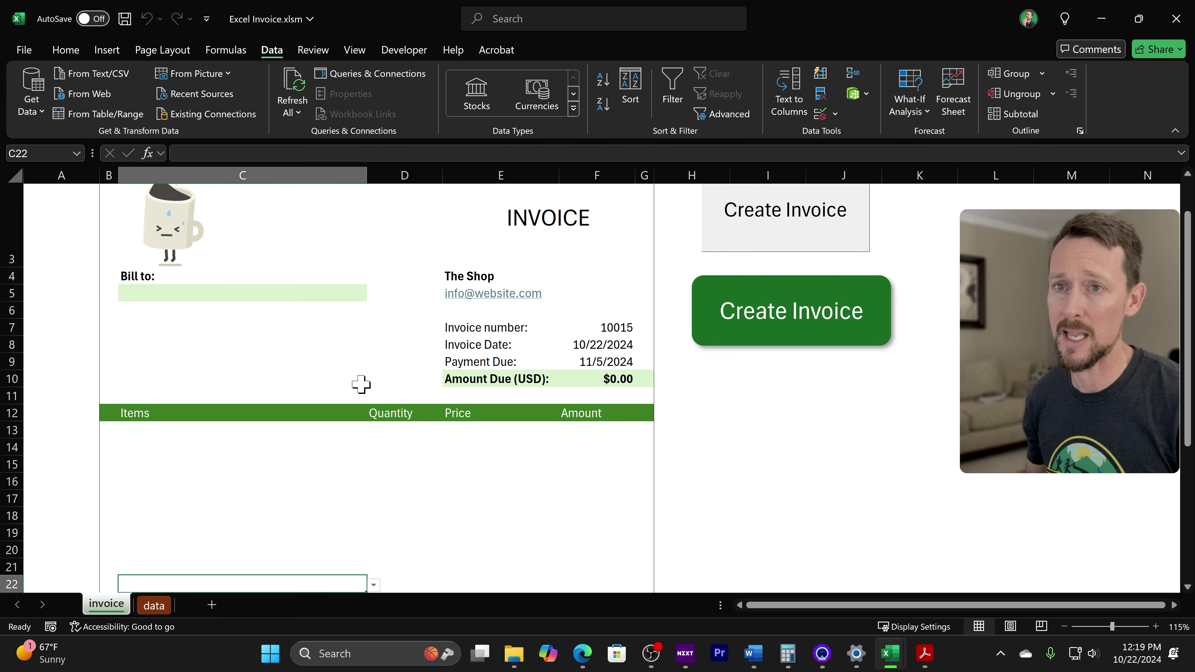
Step: Inspect the Bill to cell C5, the E21 price lookup and the F7 invoice-number formula
click(296, 298)
scroll(278, 376, down, 1)
drag(231, 380, 219, 435)
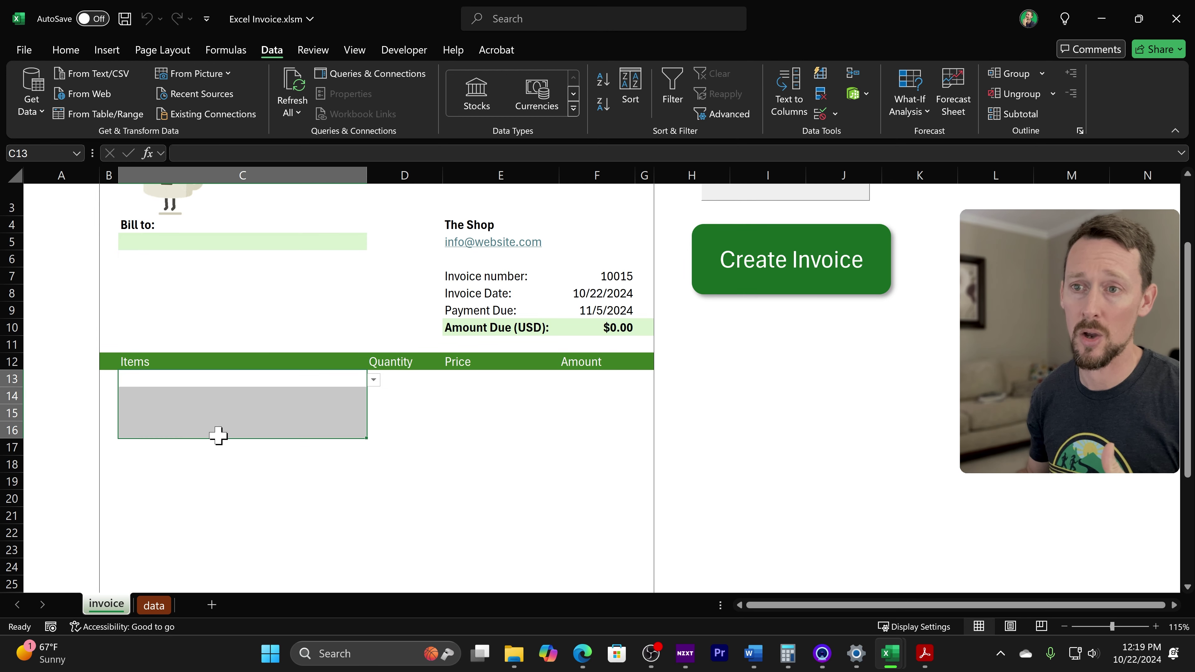
scroll(226, 440, down, 3)
click(237, 464)
click(450, 354)
scroll(466, 353, up, 3)
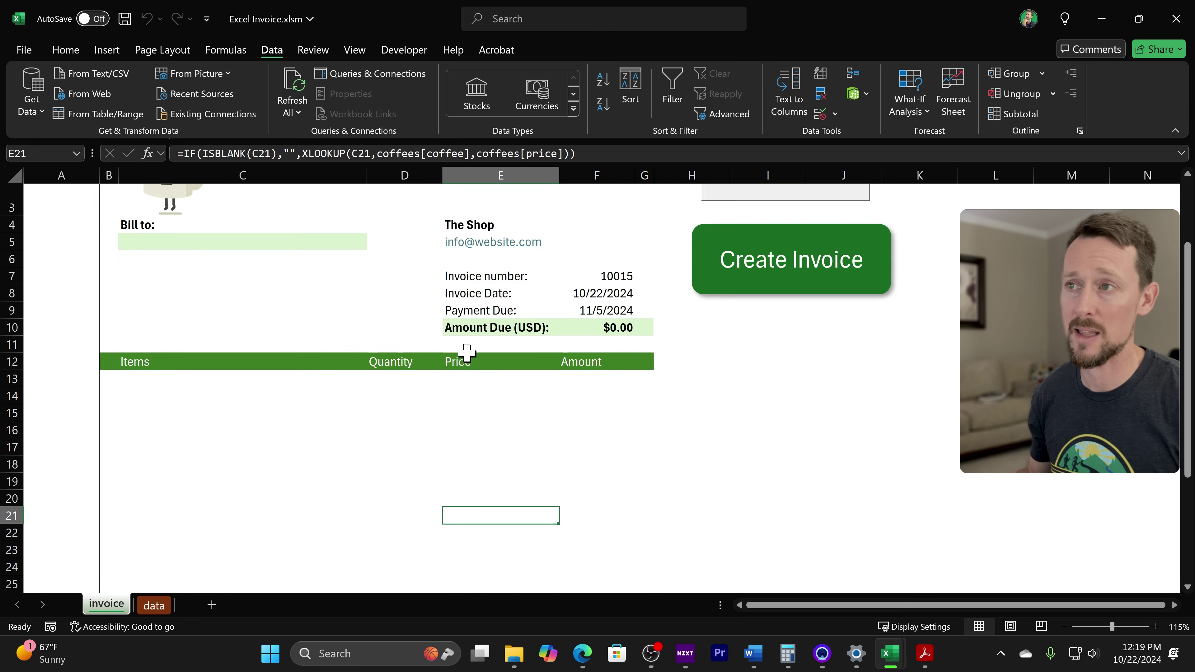
click(609, 276)
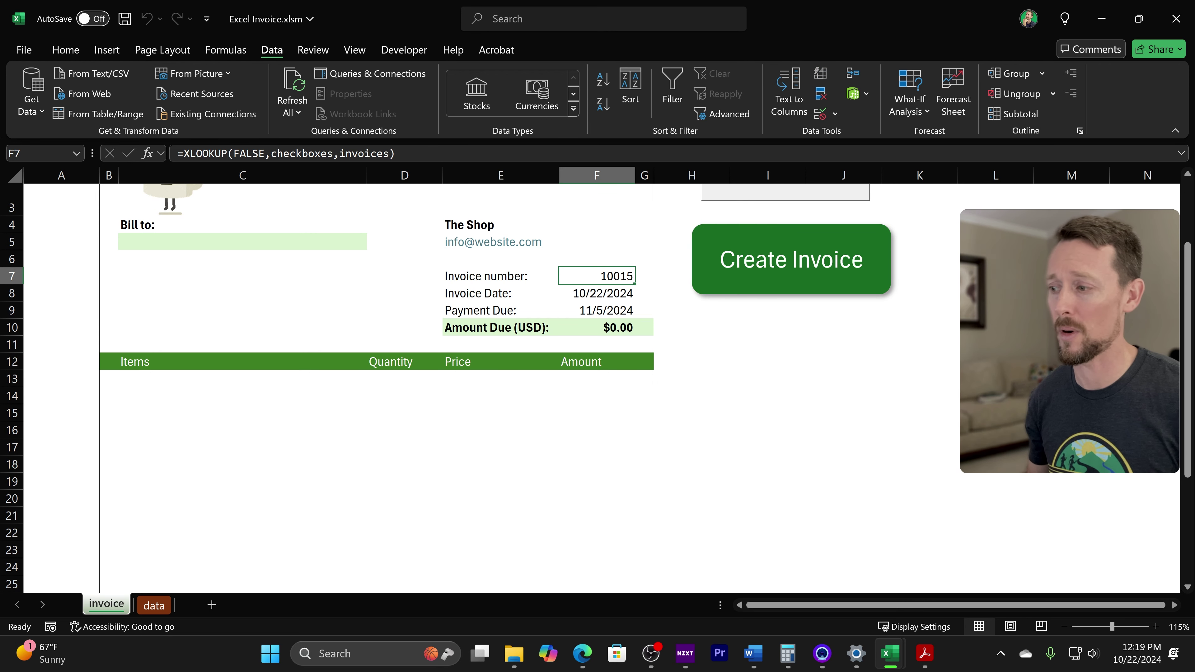
Step: Review the invoice 10014 PDF, zoom in, then close Acrobat with all its tabs
mouse_move(924, 653)
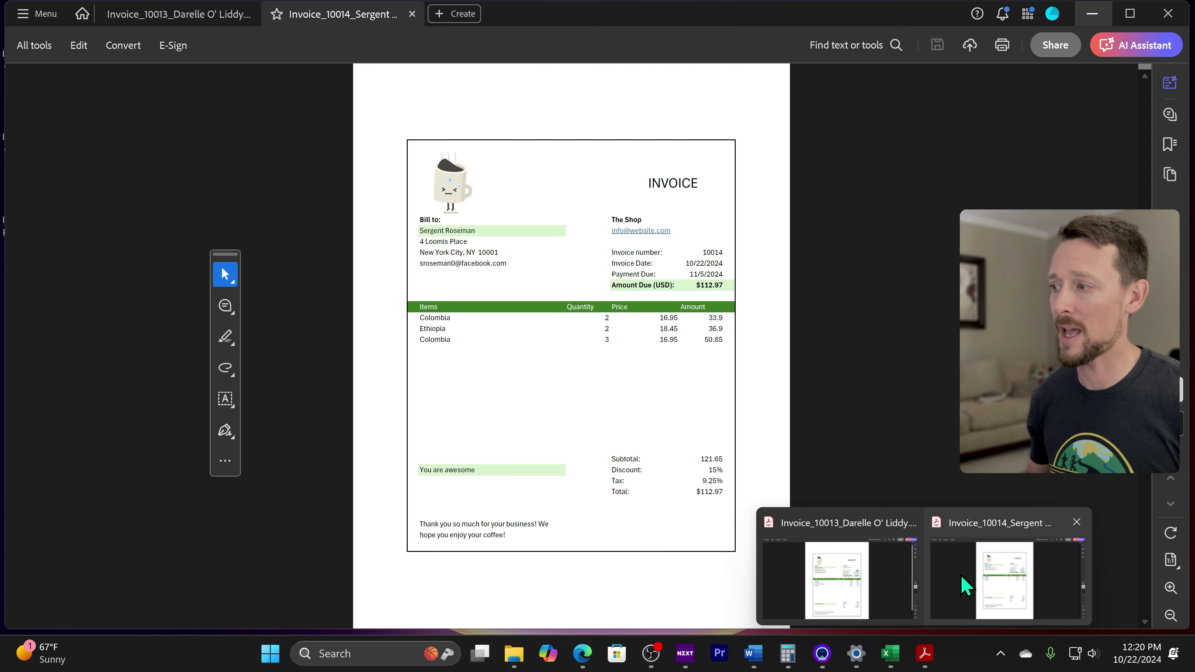
click(962, 580)
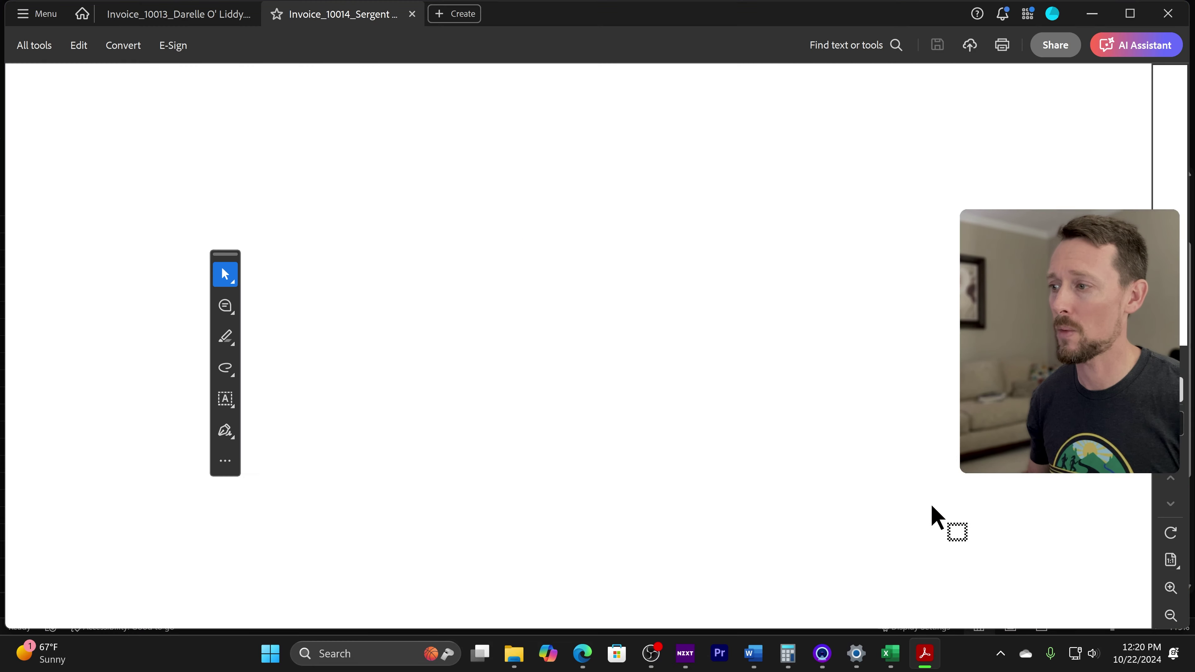
drag(725, 252, 688, 265)
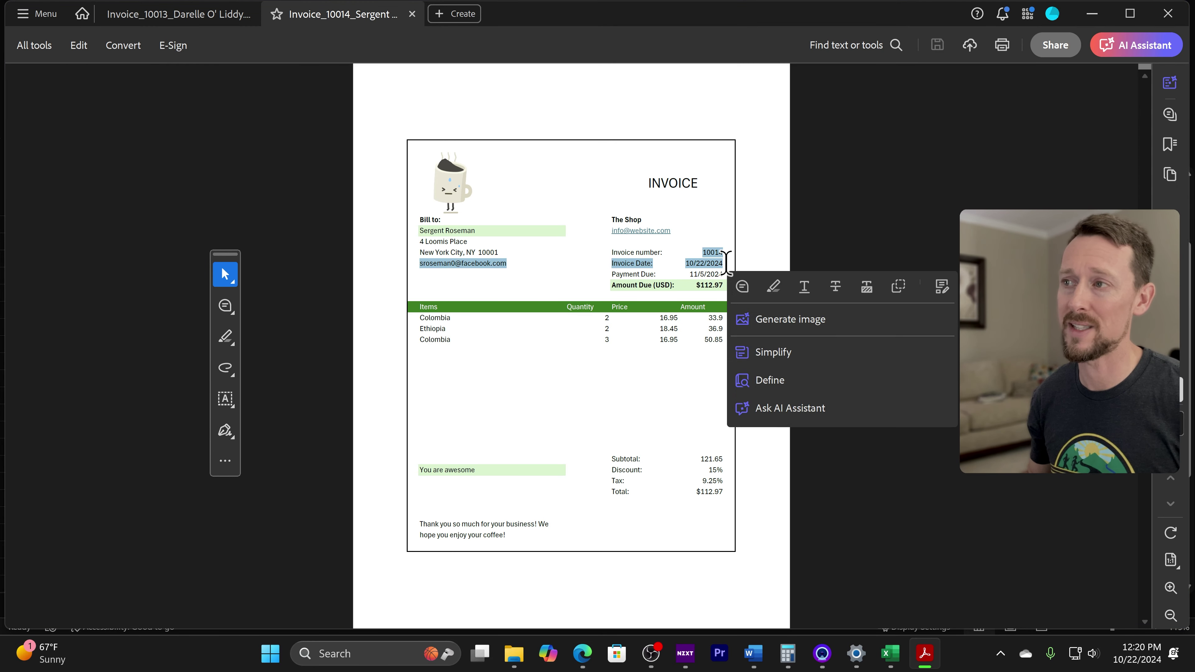
click(688, 266)
key(ctrl+plus)
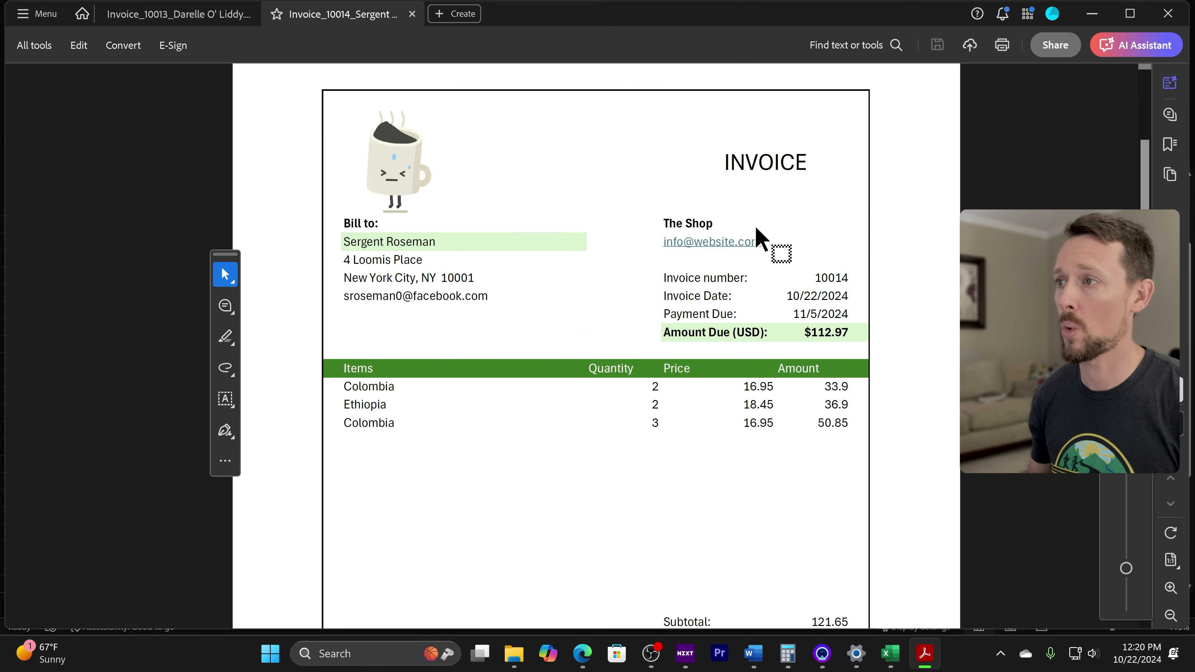
click(1167, 13)
key(Return)
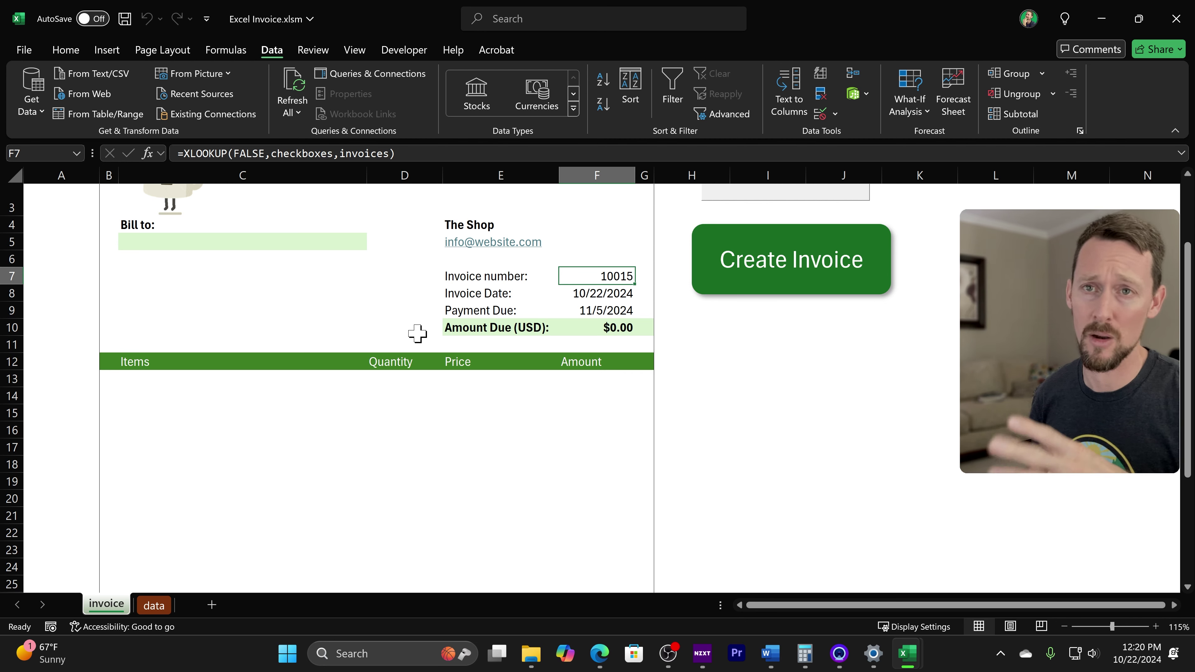
Step: Go to the data sheet and select the coffee table A1:C6
scroll(392, 314, up, 2)
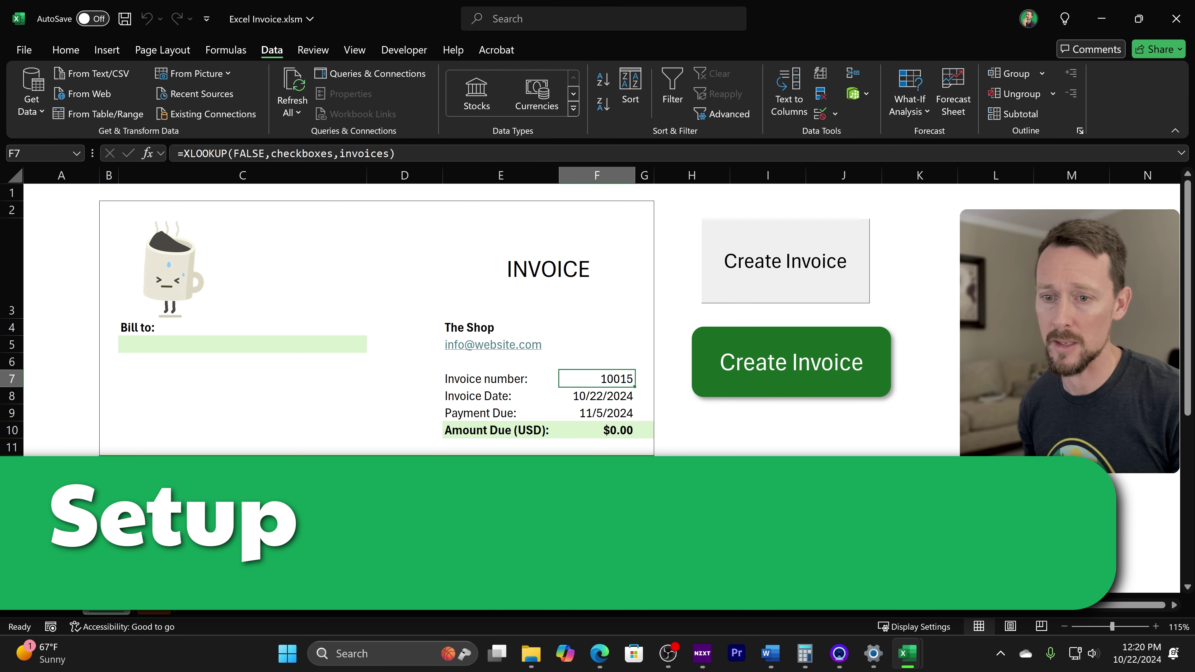
click(153, 604)
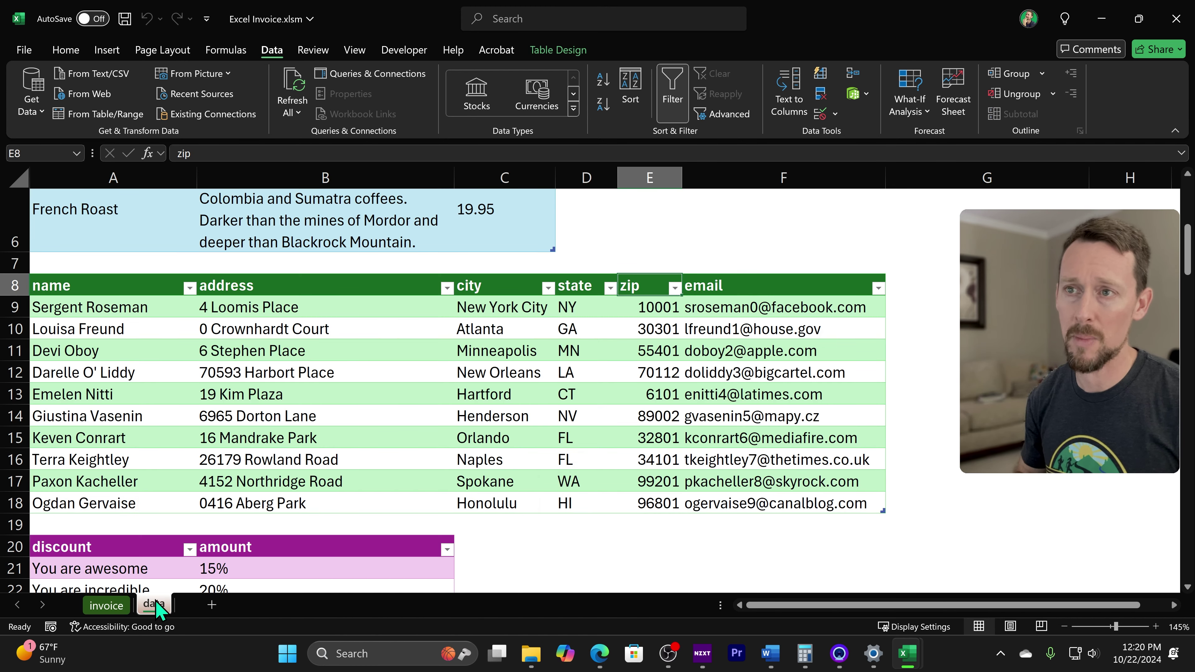
scroll(291, 463, up, 2)
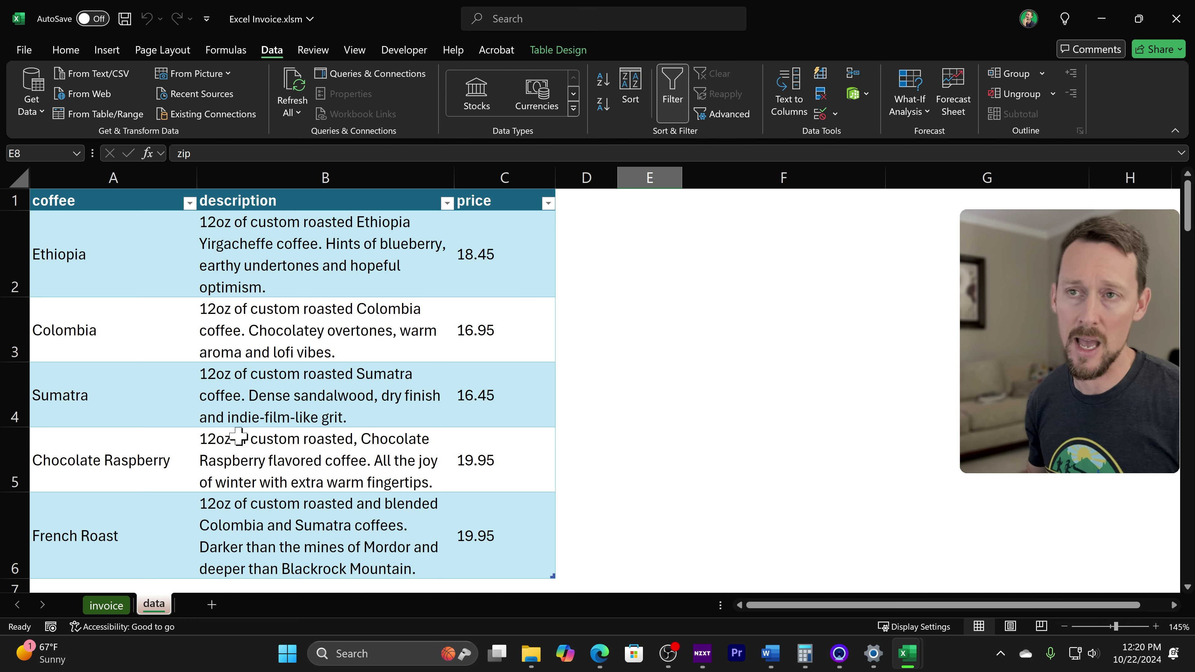
drag(124, 203, 477, 529)
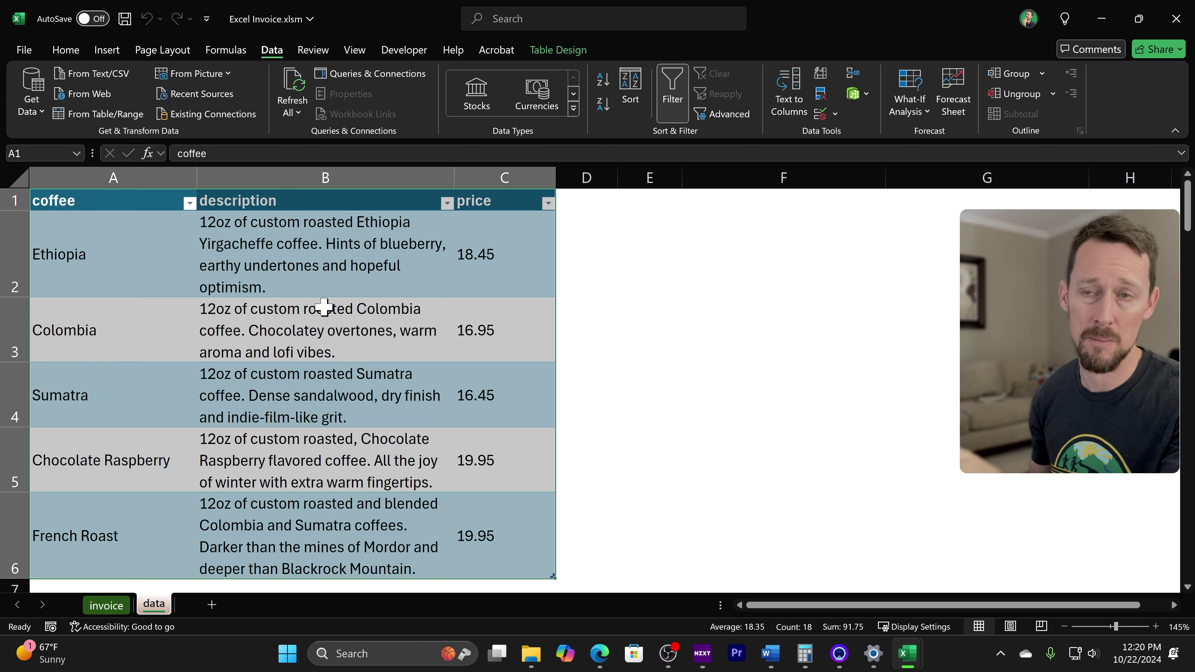
Step: Select the customer table A8:F18 and then the discount table below it
scroll(283, 340, down, 1)
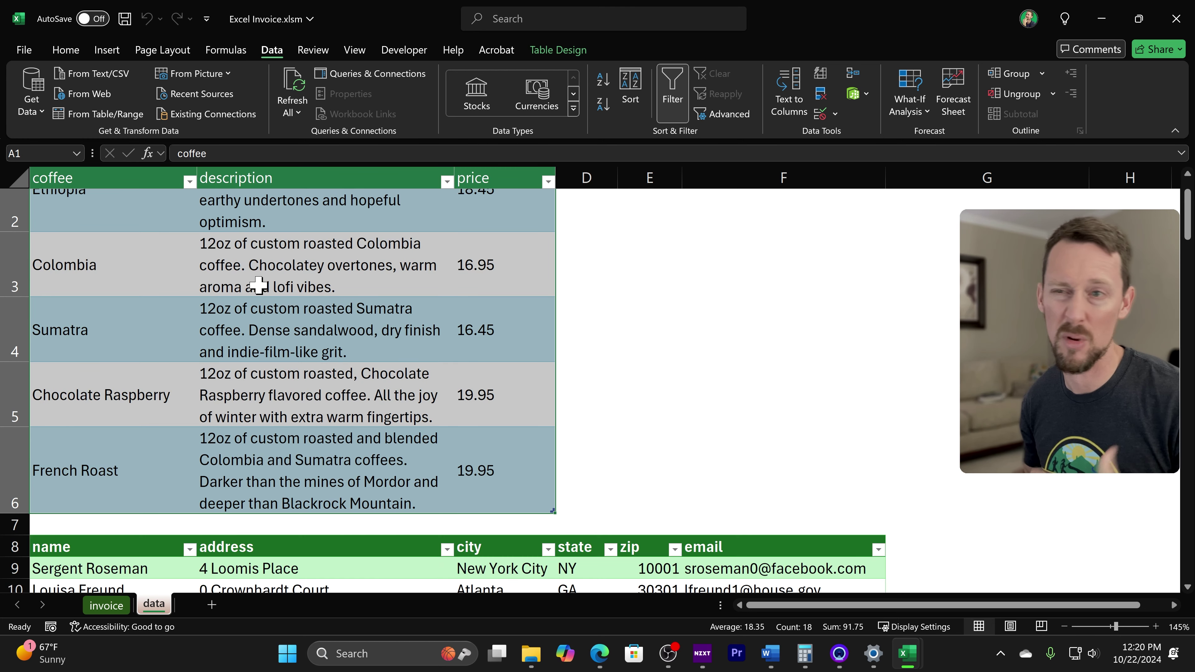
scroll(258, 285, down, 3)
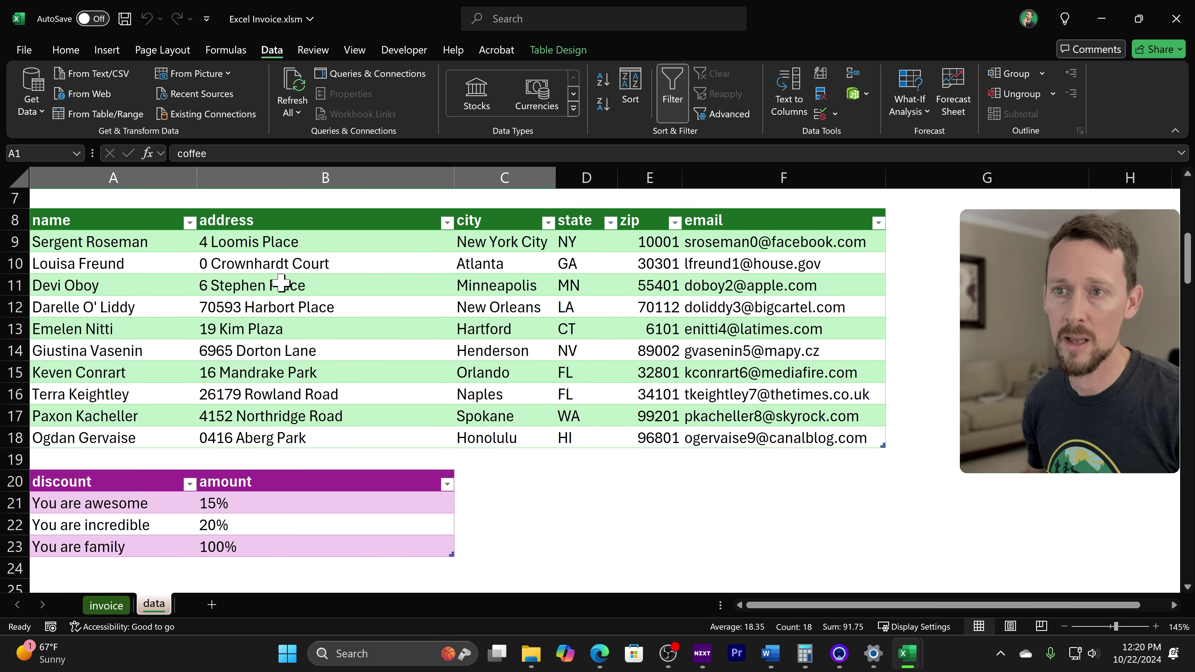
drag(125, 220, 861, 448)
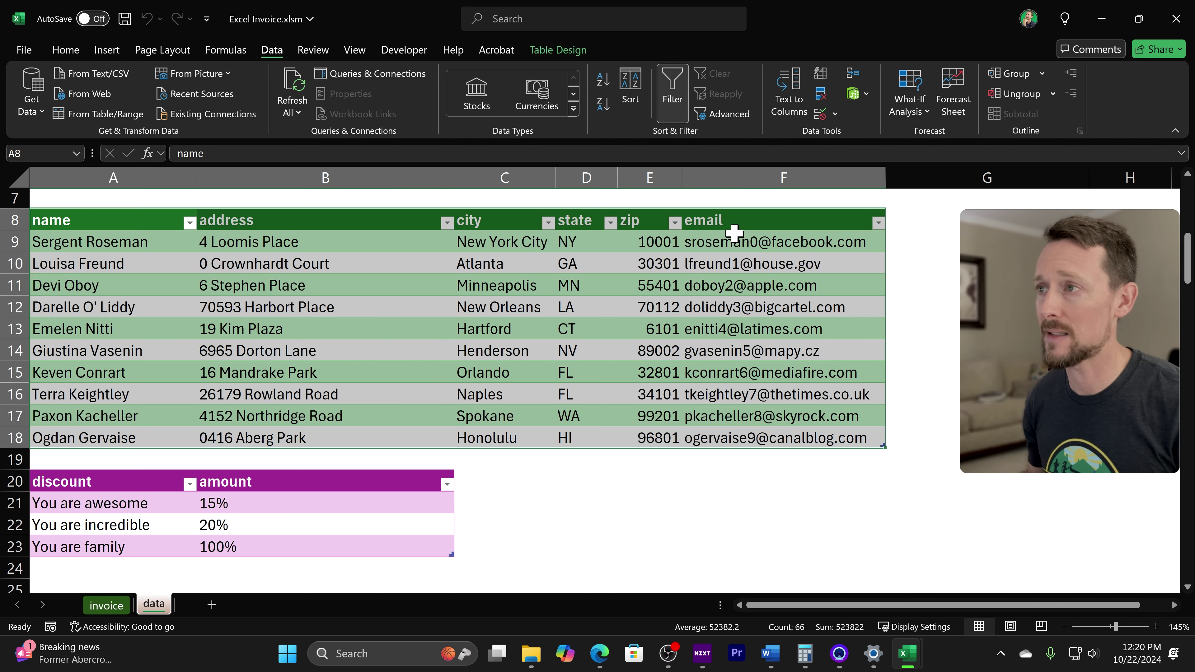
drag(81, 489, 266, 542)
scroll(256, 519, down, 1)
Step: Select the checkbox list from A26 down to the last invoice number in B125
scroll(255, 519, down, 2)
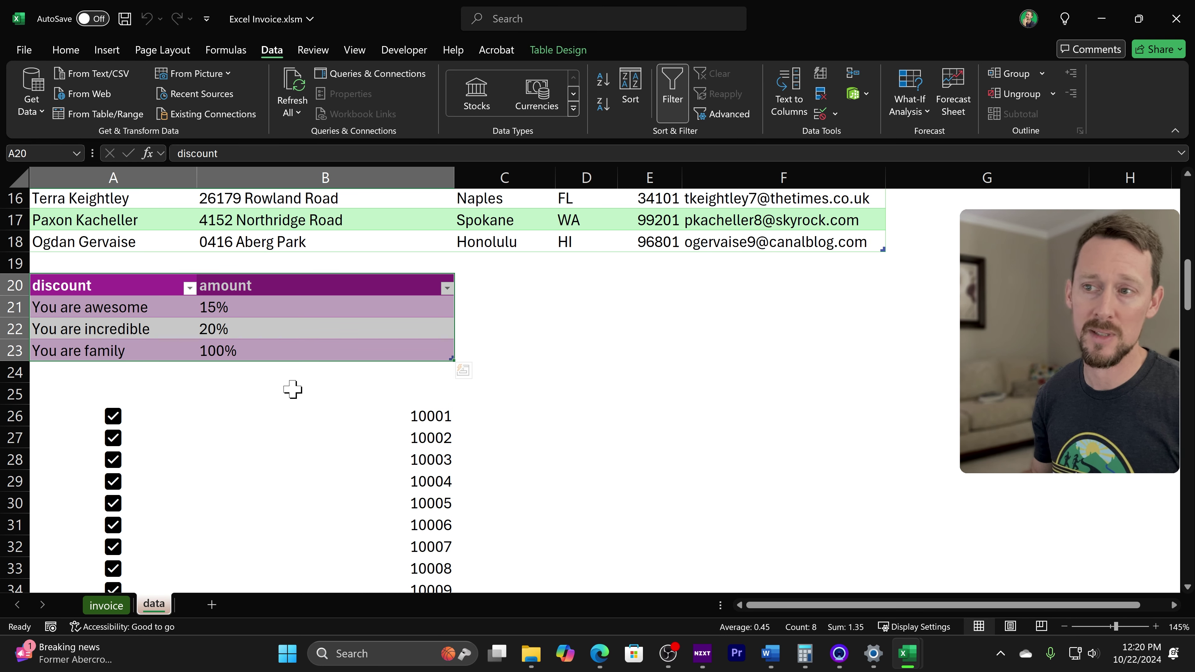
scroll(294, 406, down, 1)
scroll(294, 406, down, 1)
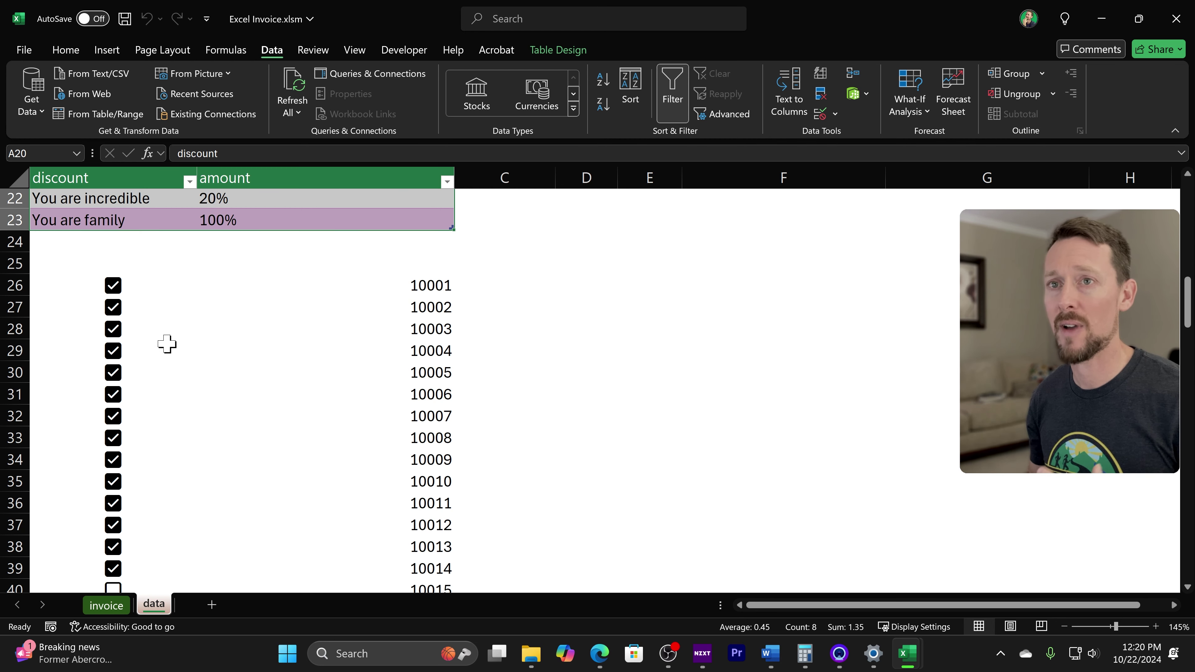
drag(139, 286, 394, 435)
scroll(394, 437, down, 2)
scroll(394, 437, down, 1)
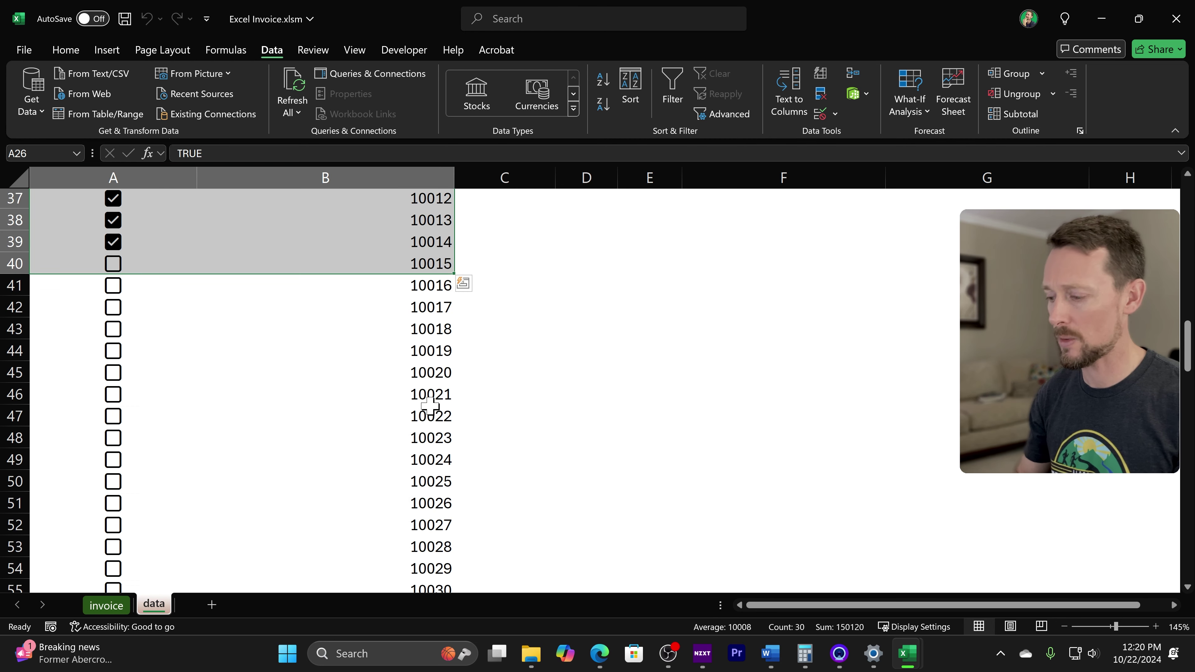
key(ctrl+shift+Down)
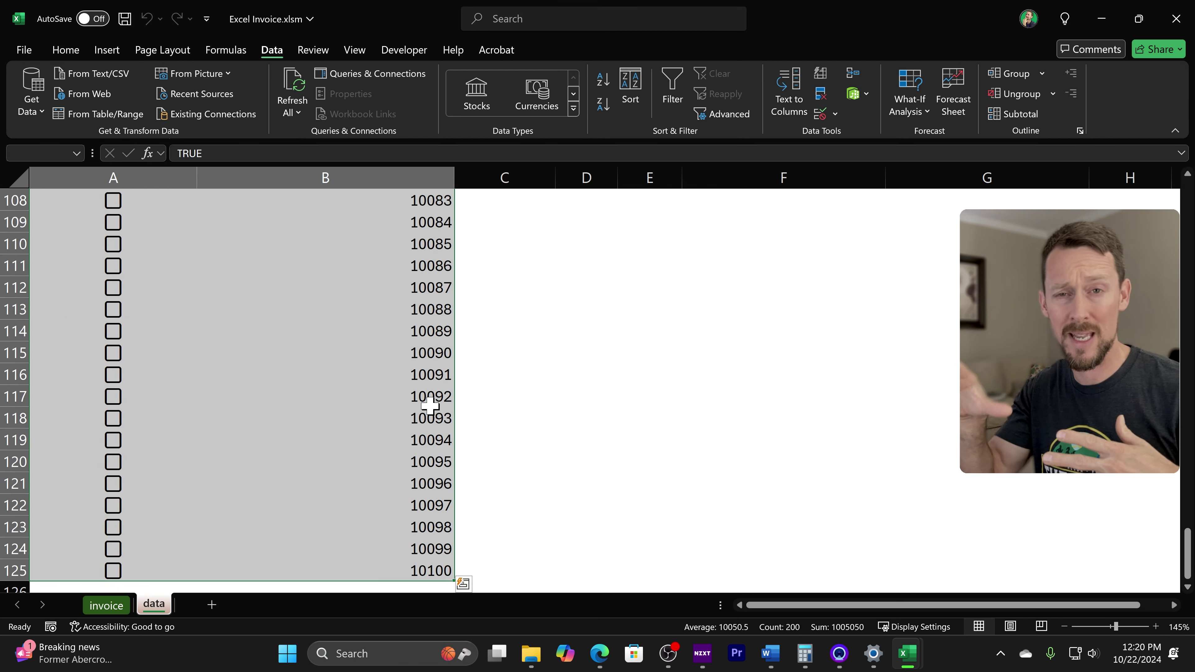
Step: Clear the checkbox range selection and return to the invoice sheet
scroll(186, 284, up, 5)
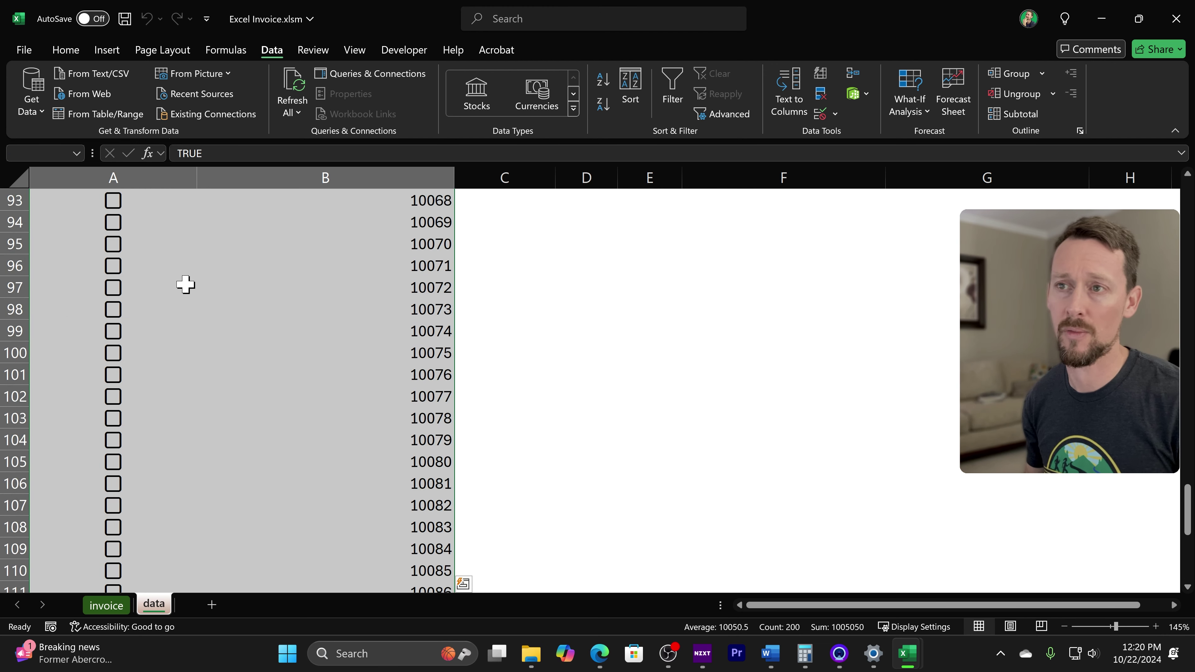
scroll(205, 366, up, 20)
scroll(224, 320, down, 2)
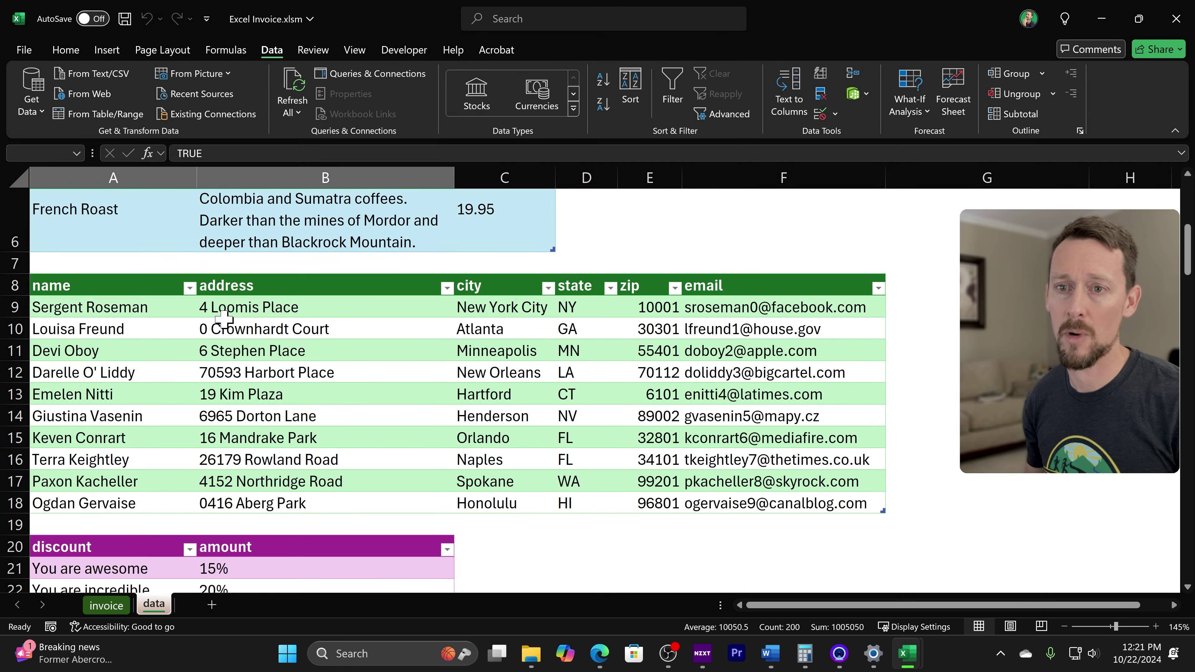
scroll(224, 320, down, 6)
click(188, 329)
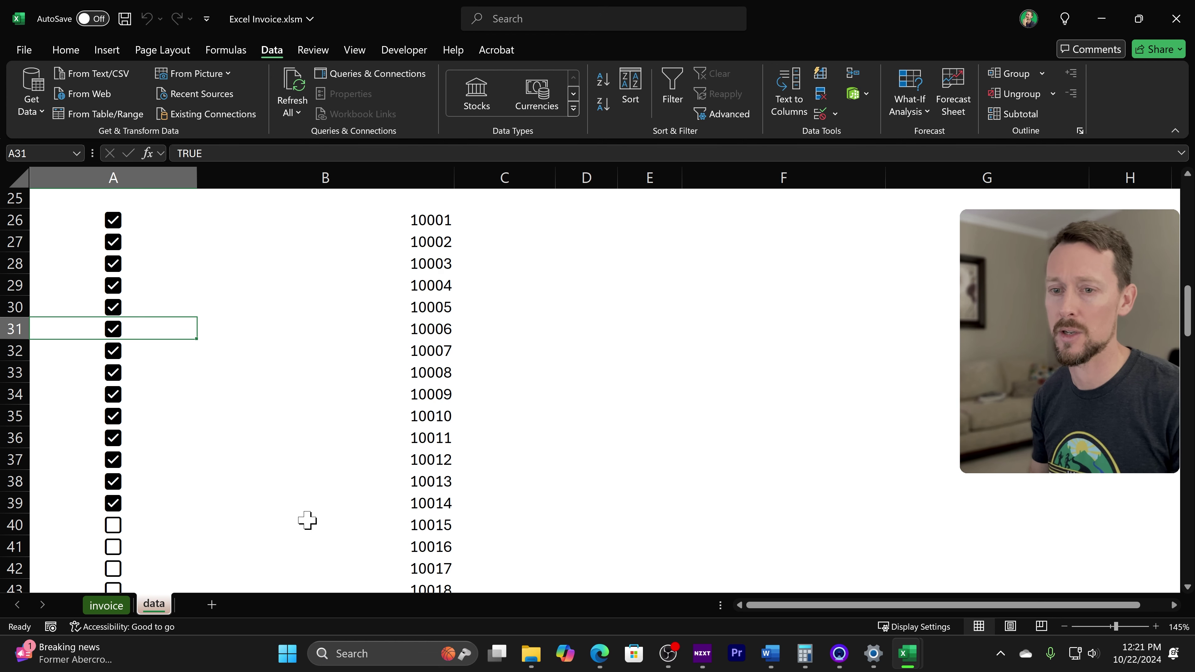
scroll(307, 520, up, 2)
click(114, 603)
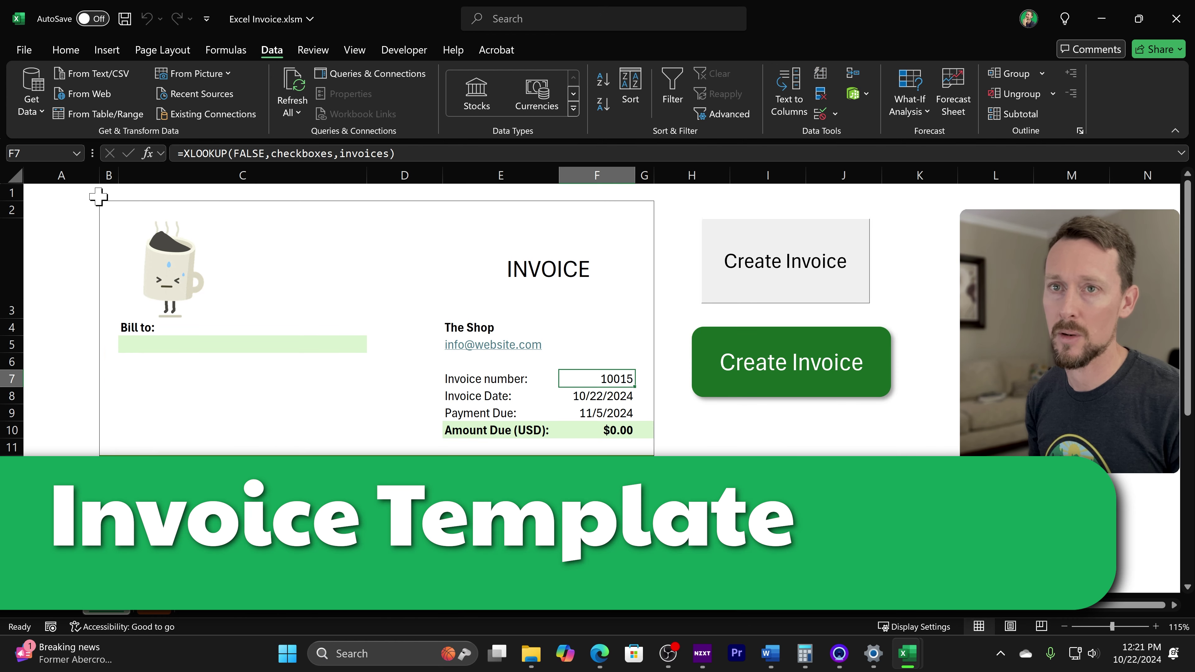
Step: Toggle the invoice sheet's gridlines on and then off again with Alt+W, V, G
drag(107, 206, 646, 287)
key(alt)
key(w)
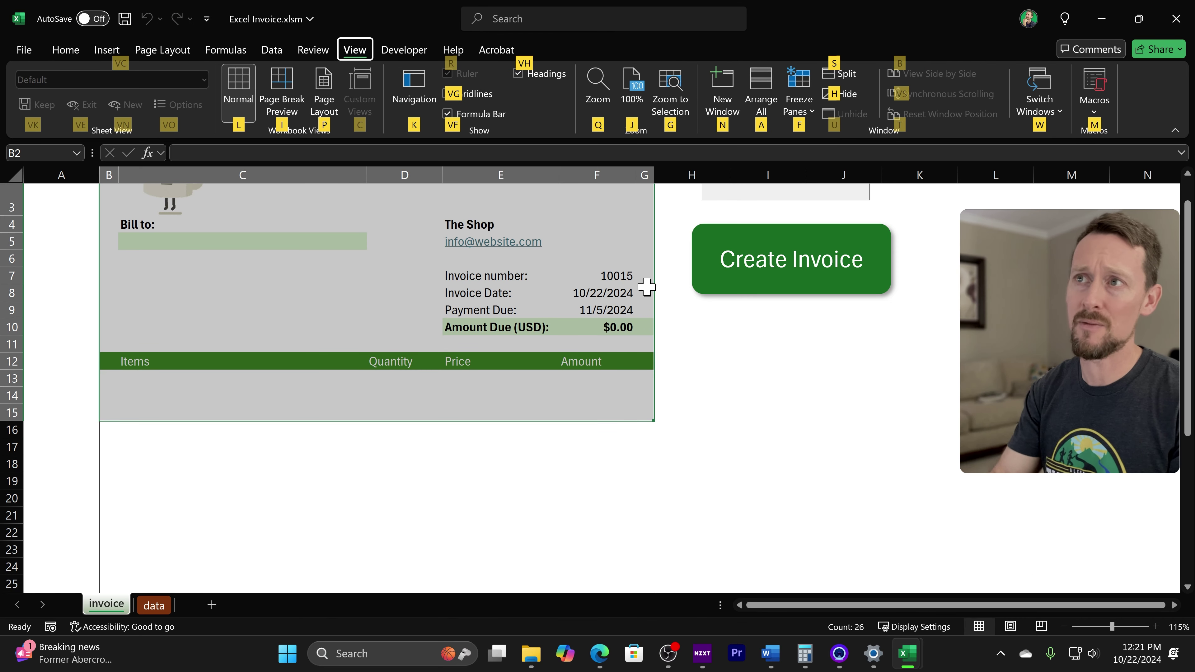
key(v)
key(g)
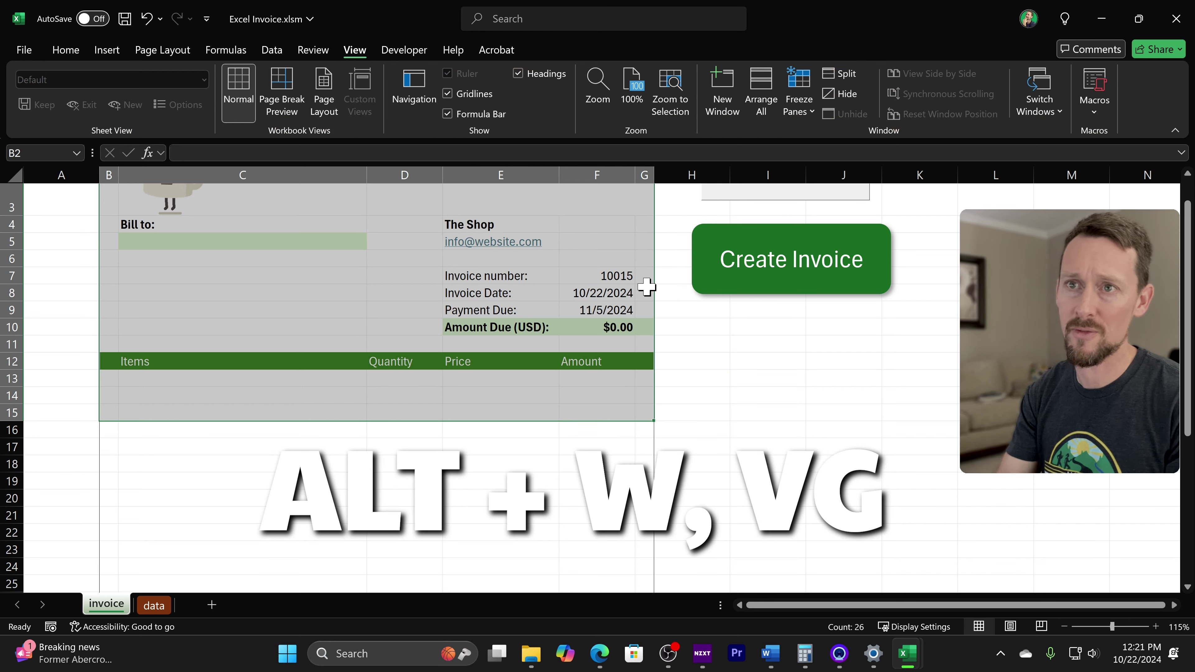
key(alt+w)
key(v)
key(g)
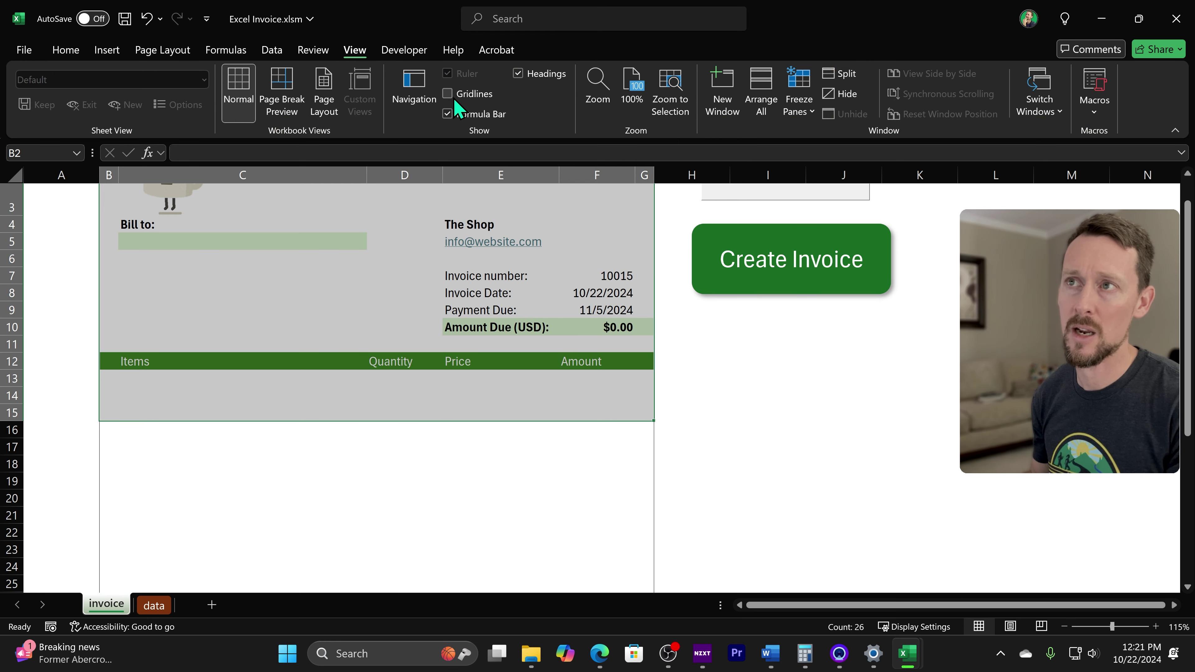
Step: Check the Amount formula in F15 and the logo cells C2 and C3
click(594, 406)
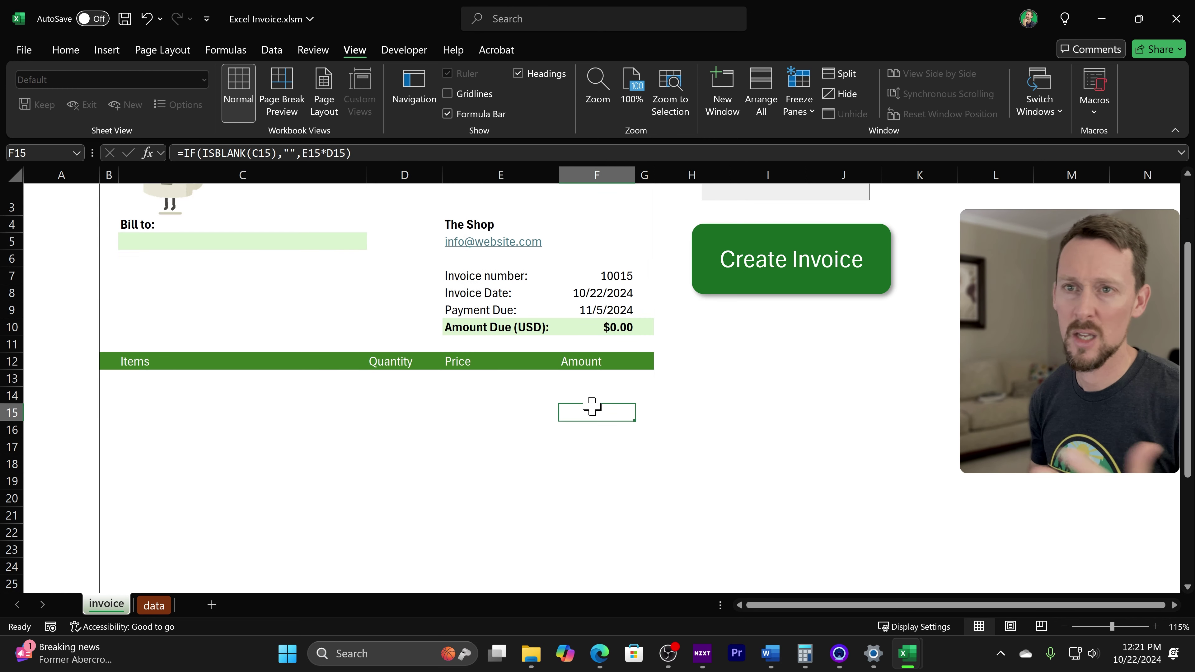
scroll(587, 397, up, 1)
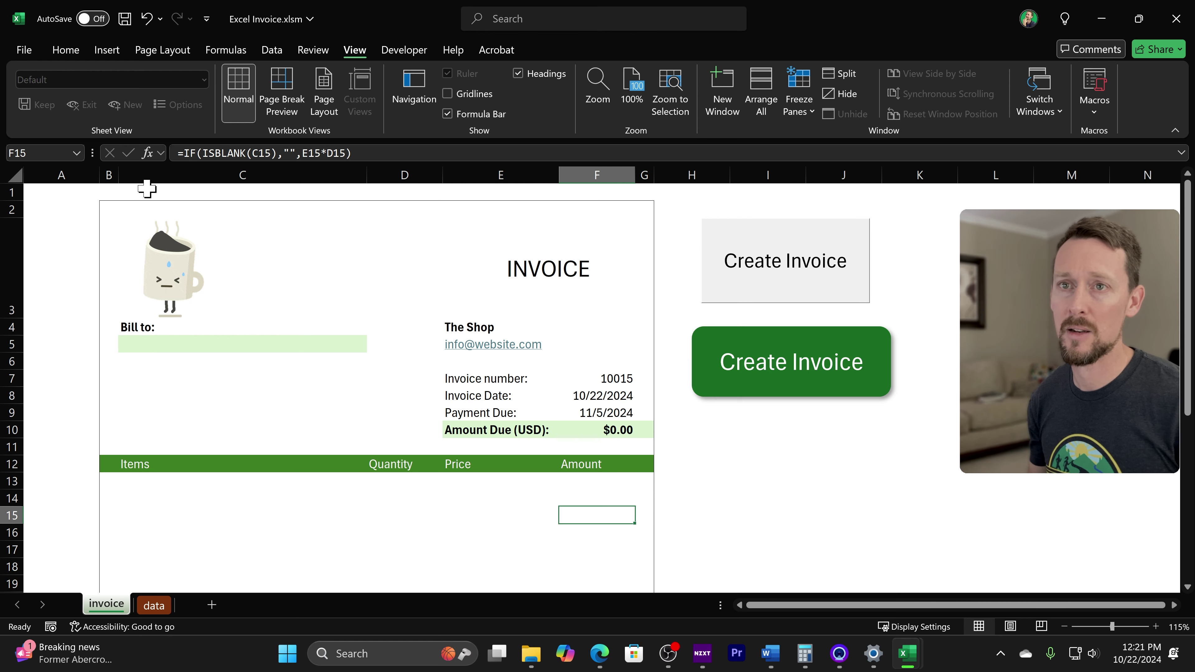
click(128, 217)
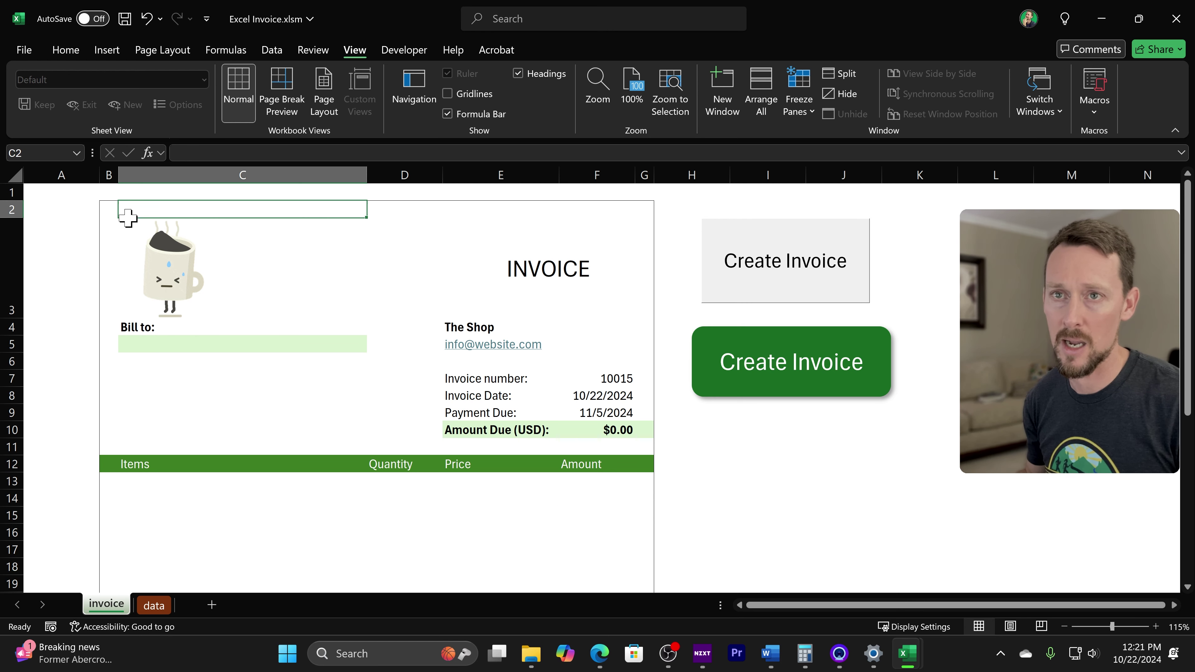
click(173, 289)
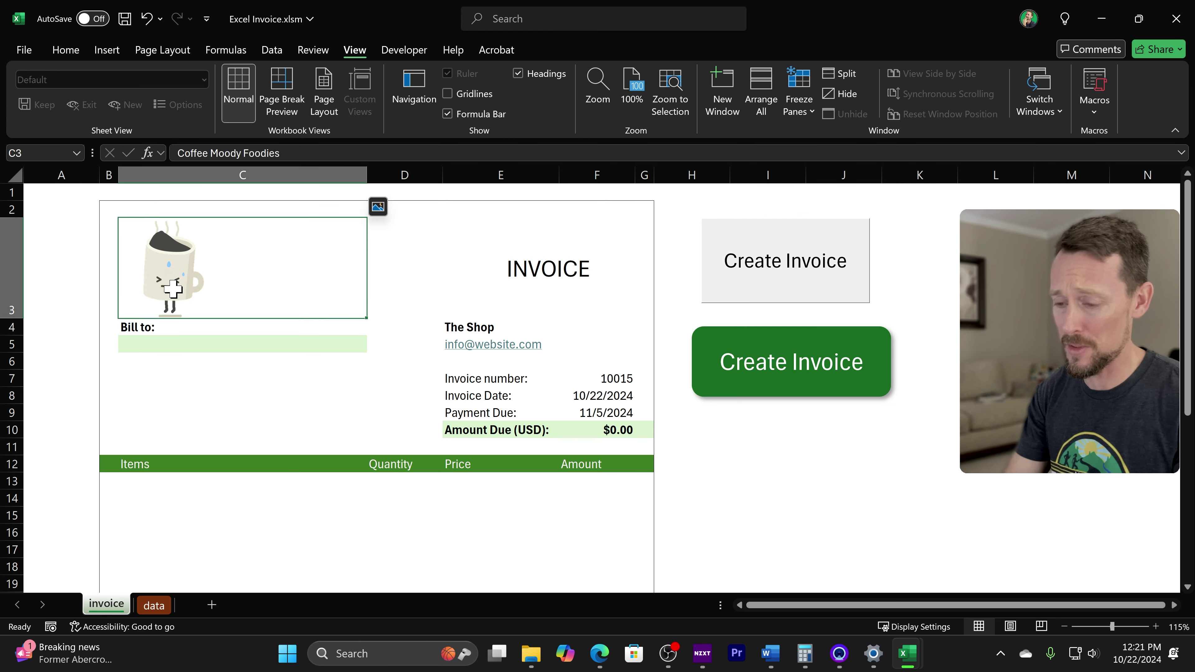
key(alt+n)
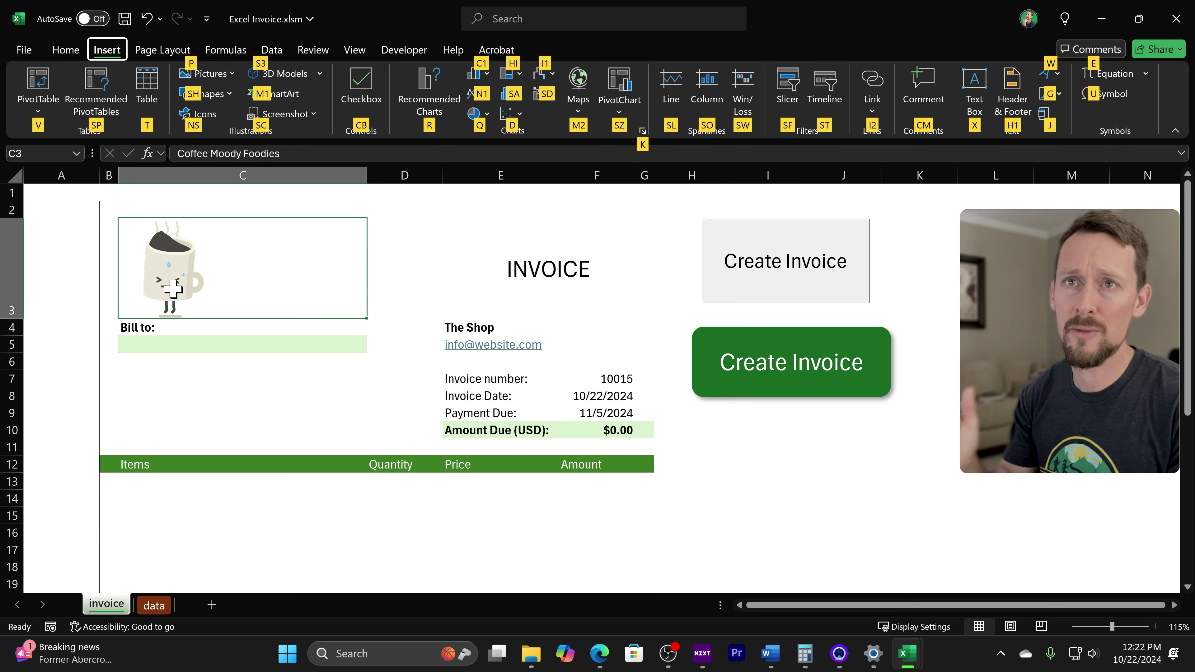
key(p)
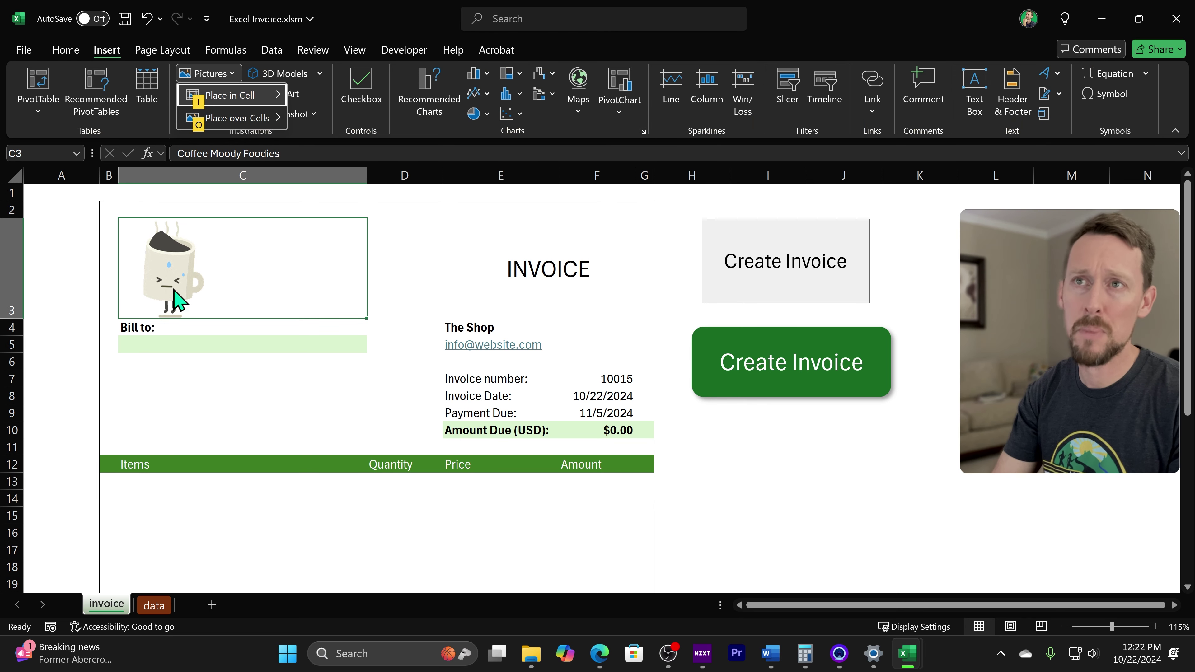
key(i)
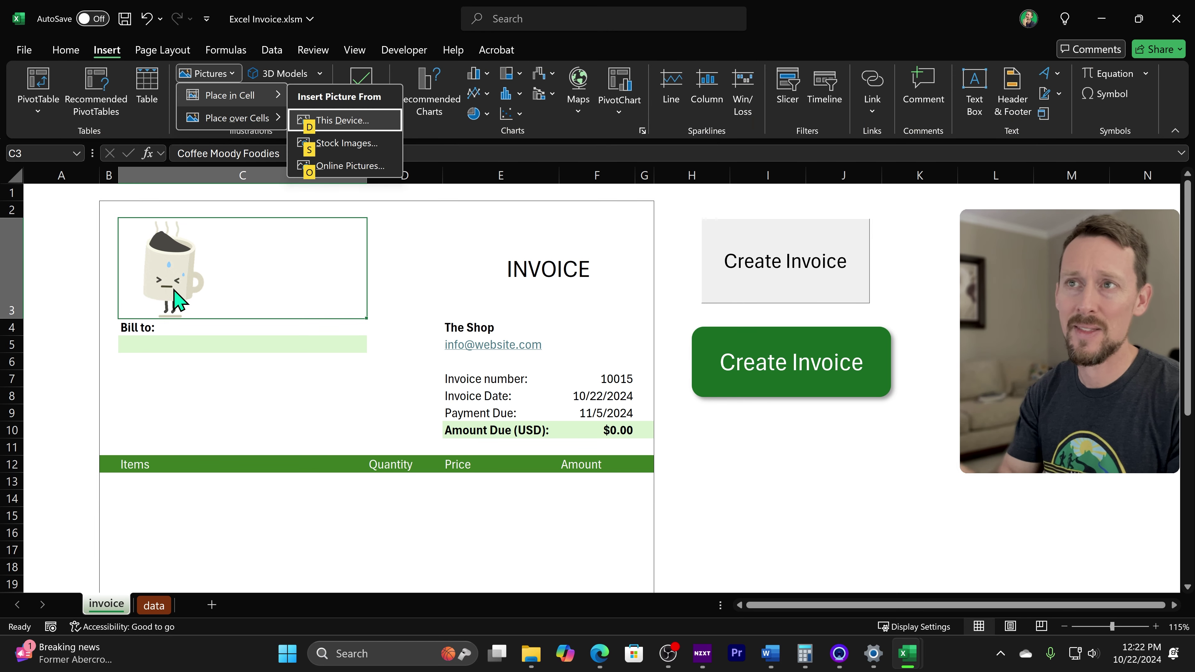
key(s)
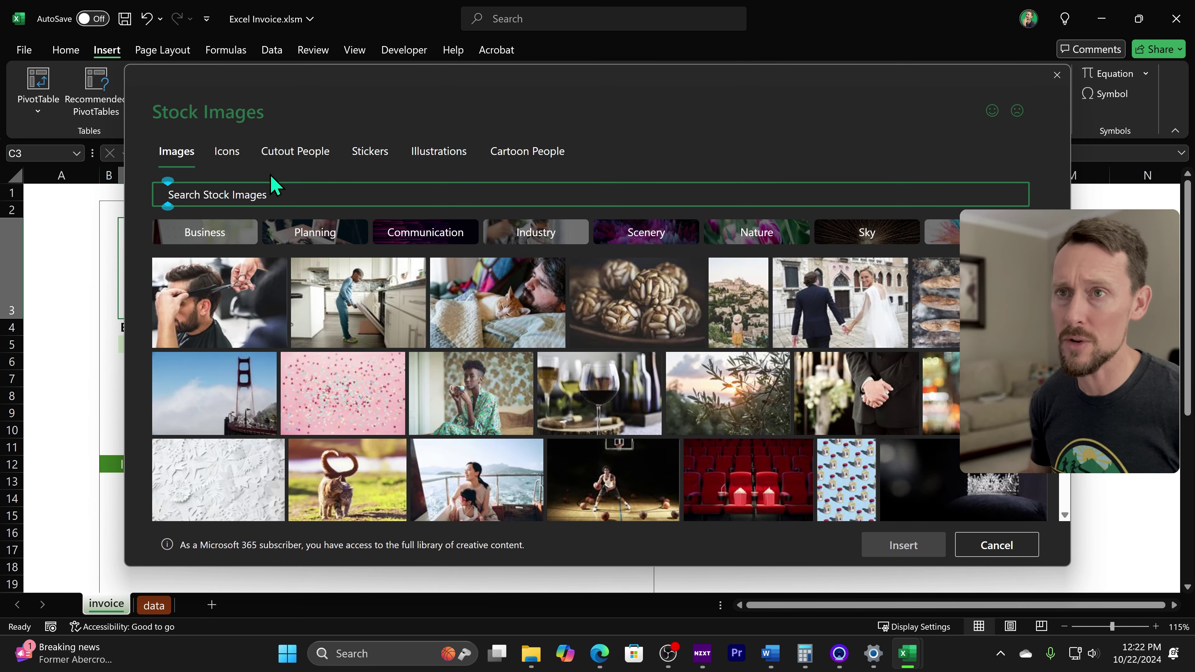
click(419, 153)
click(367, 156)
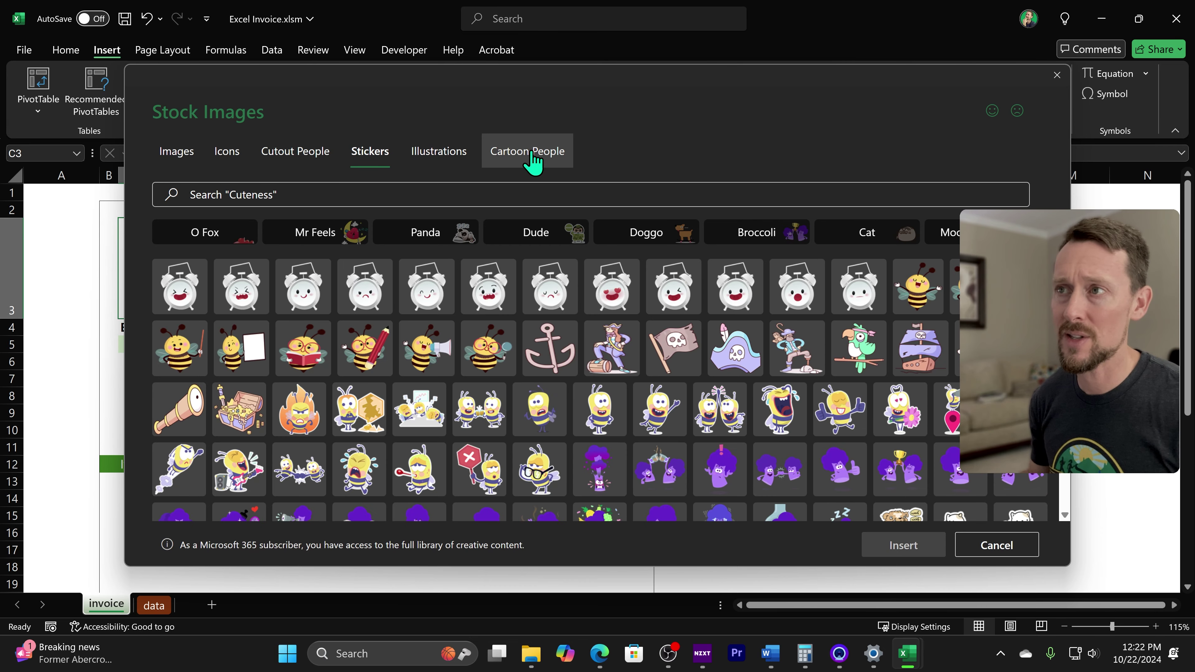
click(522, 157)
click(436, 152)
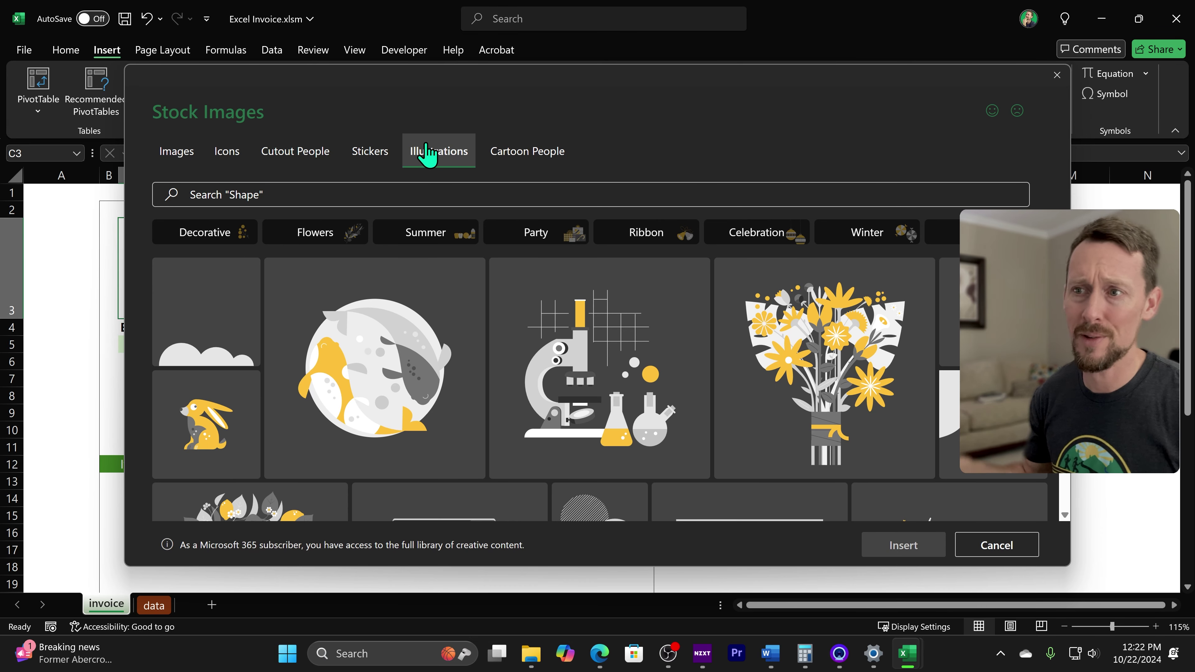
click(1057, 75)
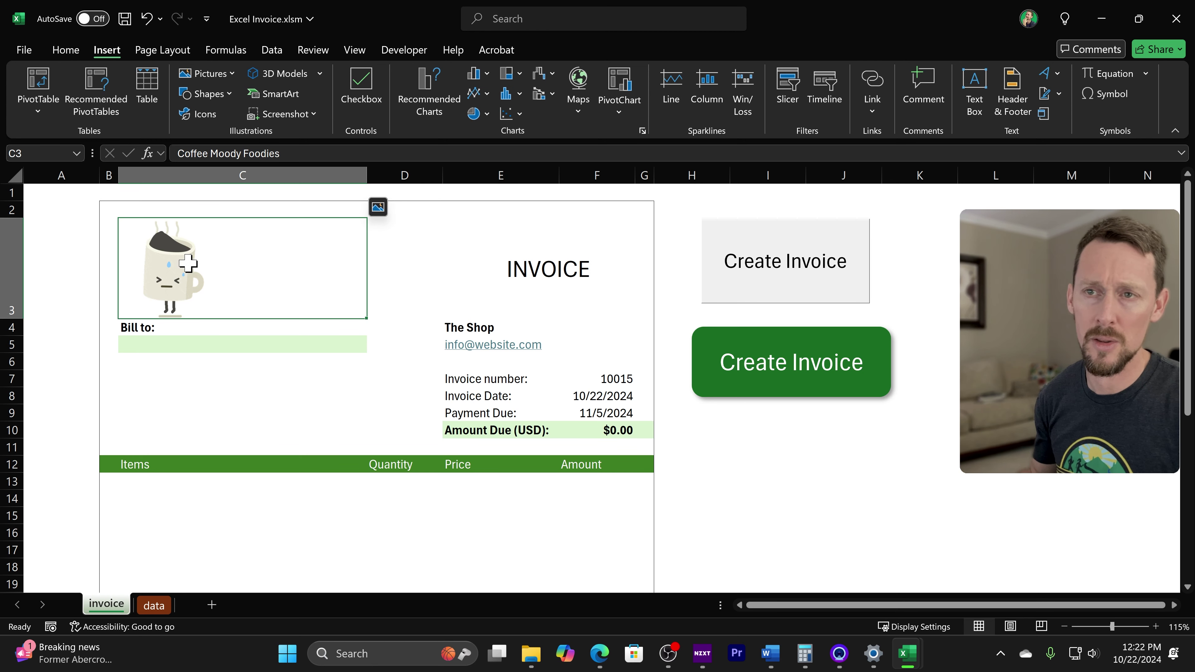
click(564, 258)
click(547, 272)
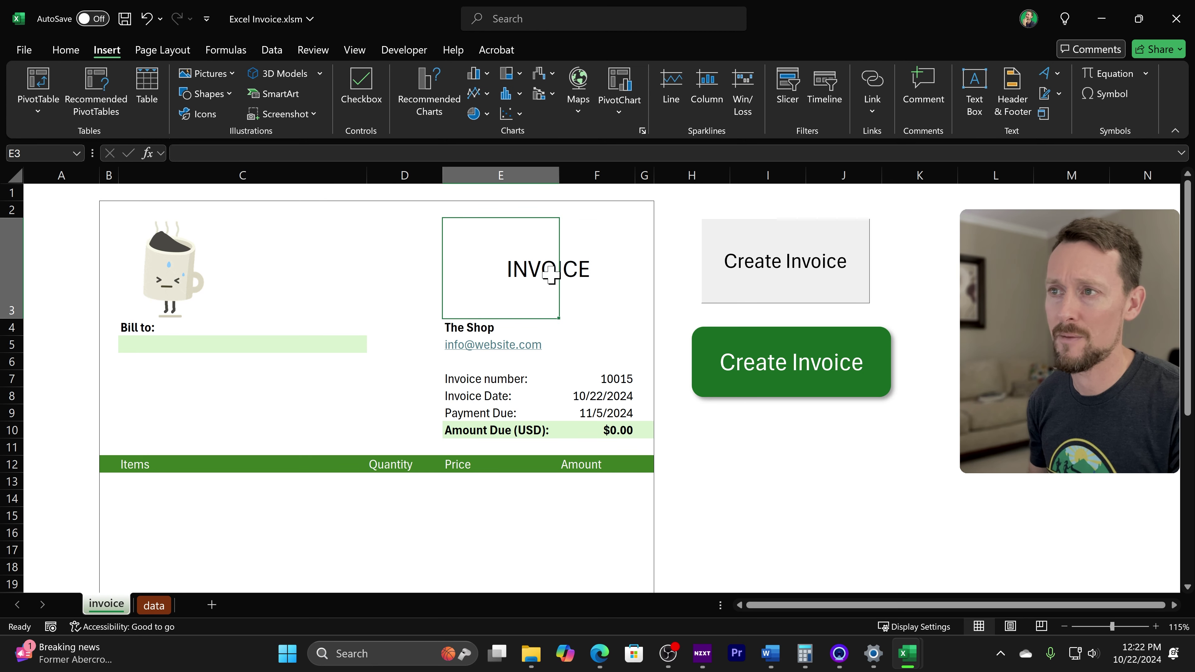
click(144, 326)
click(186, 344)
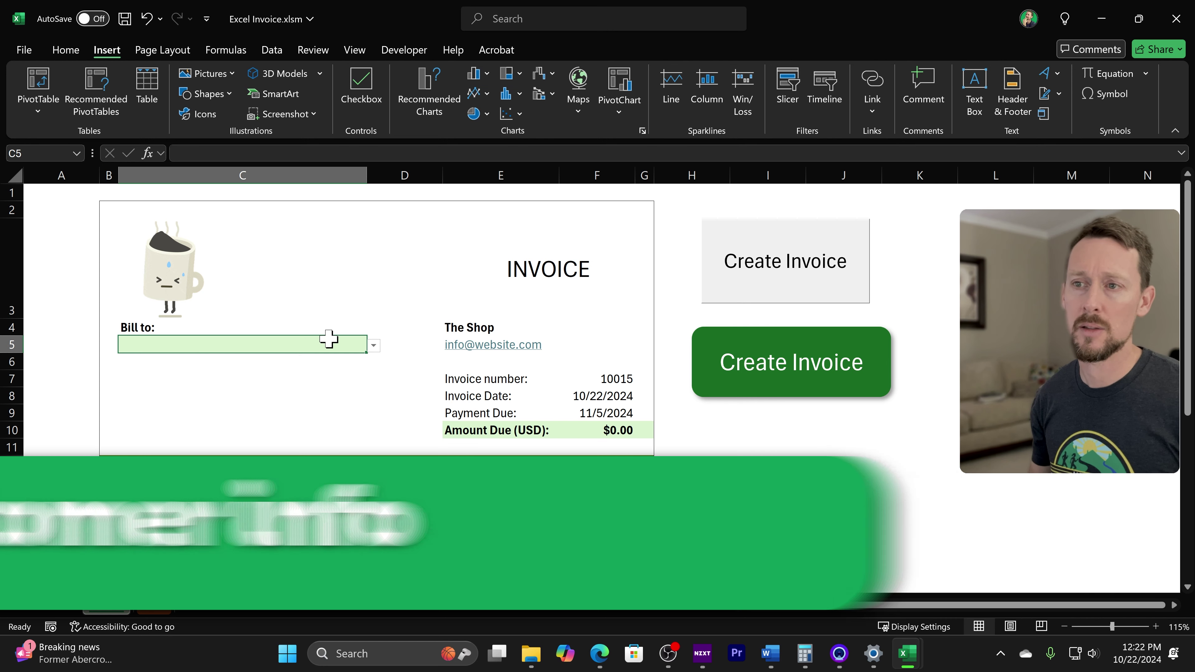
Step: Pick a customer from the C5 dropdown and view the looked-up address and email in C6:C9
click(373, 346)
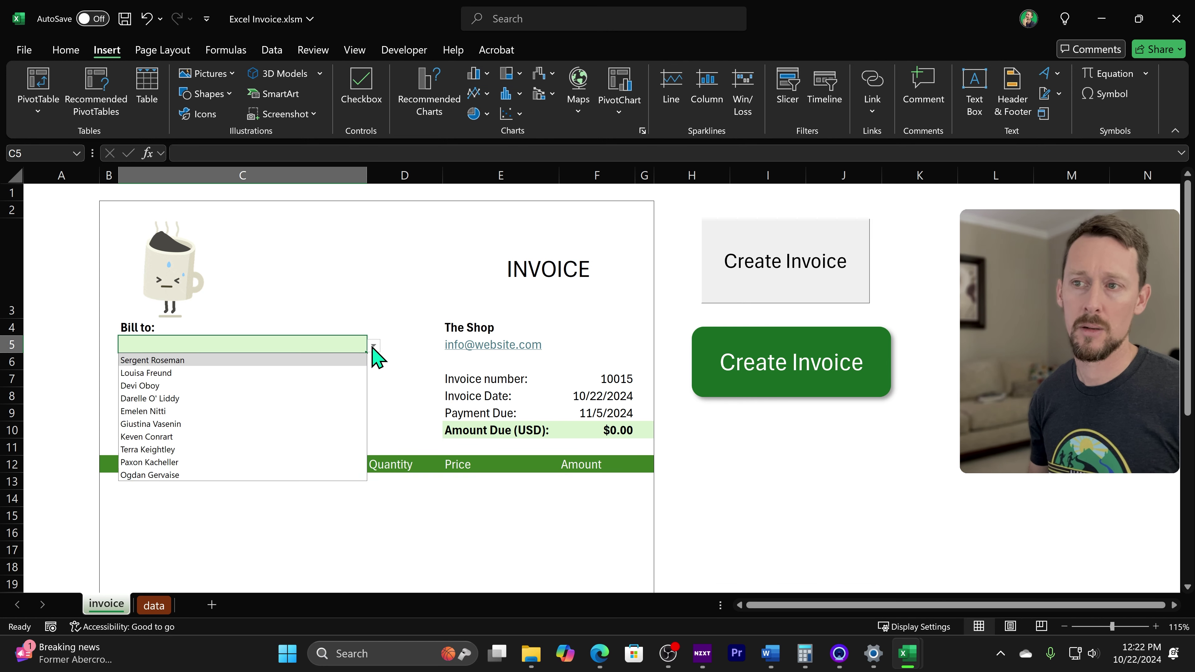
click(237, 423)
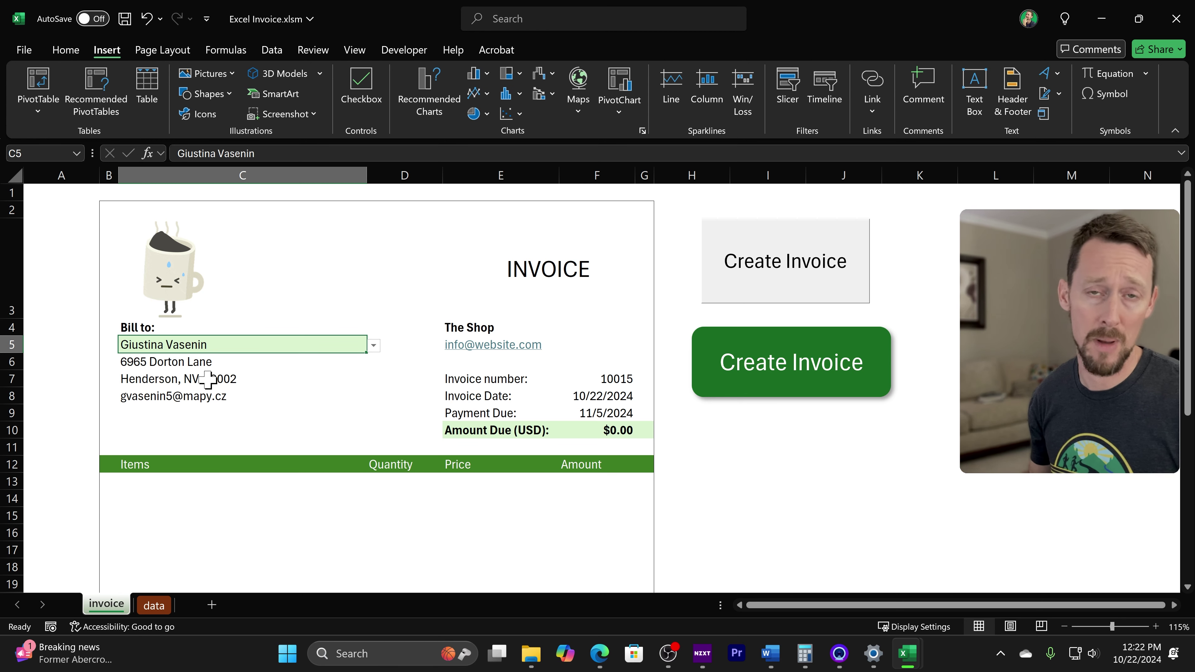
drag(222, 369, 227, 408)
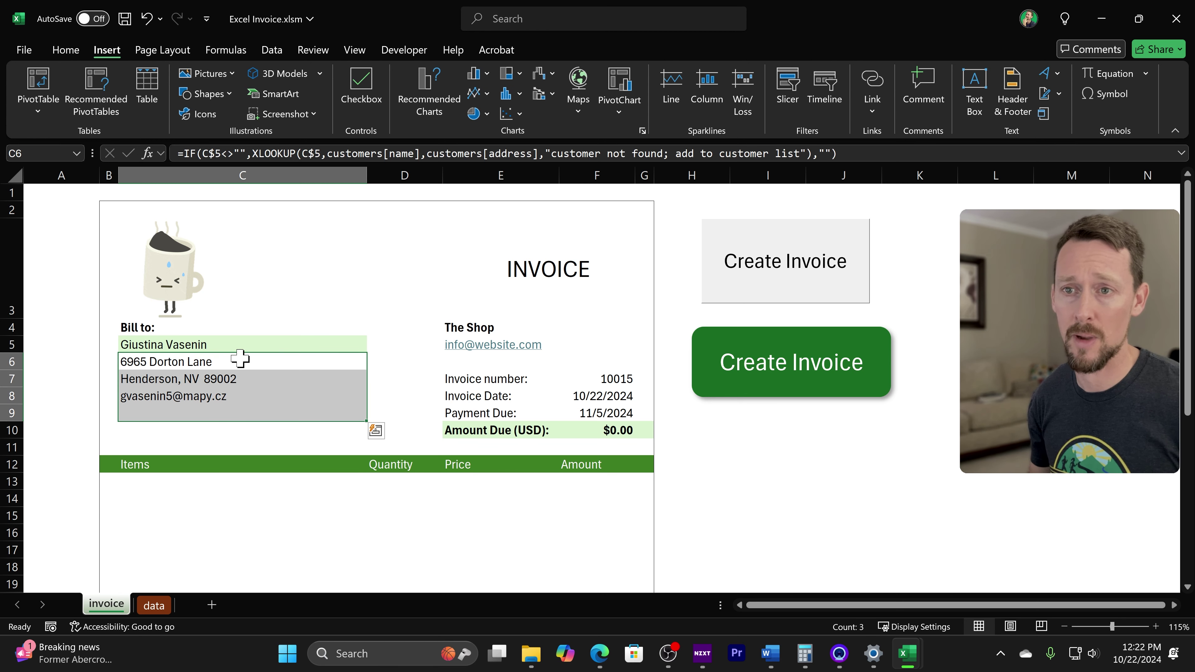
click(242, 344)
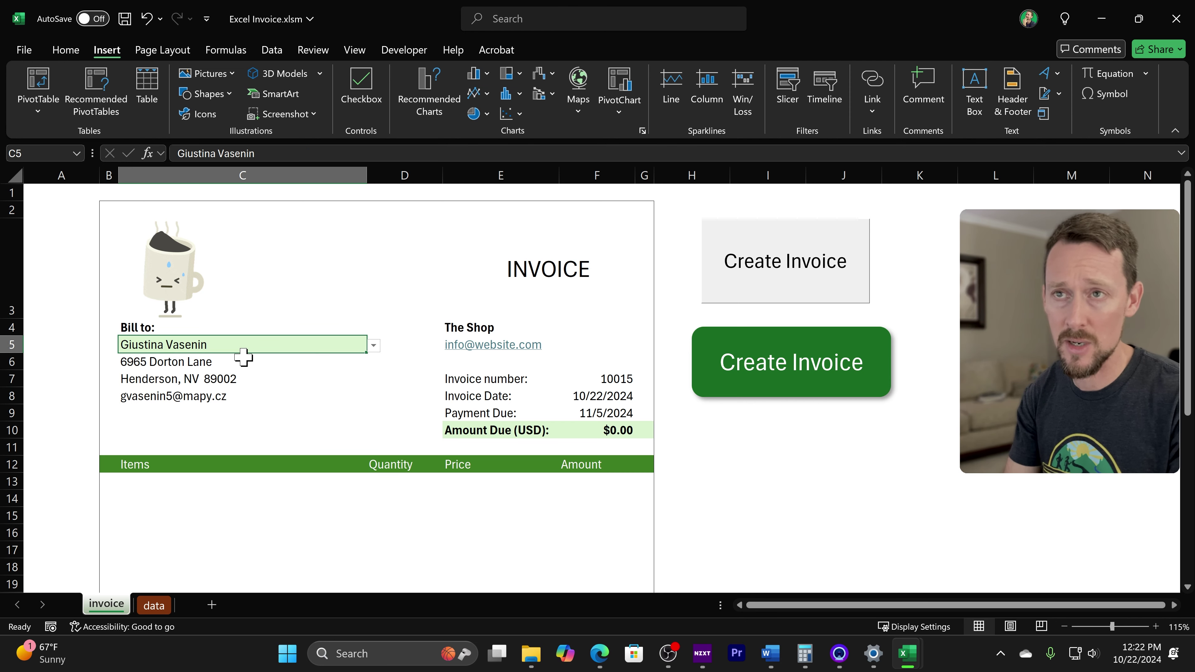
key(alt+a)
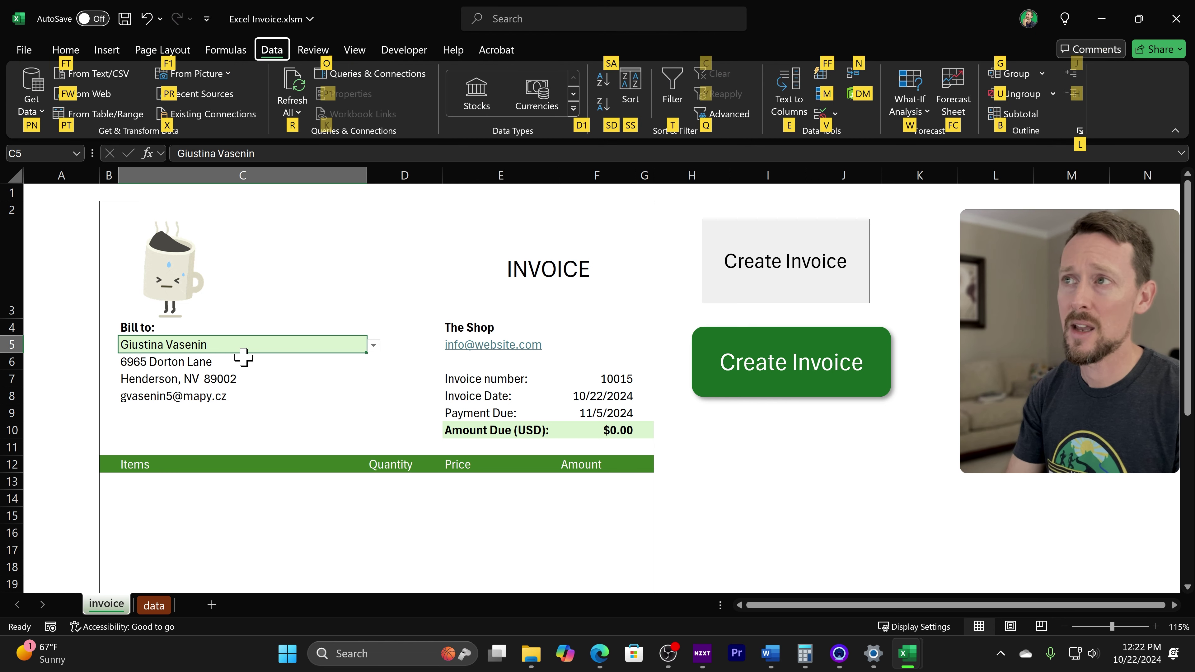
Step: Inspect the Bill to cell's Data Validation (List from =names) and cancel without changes
key(v)
key(v)
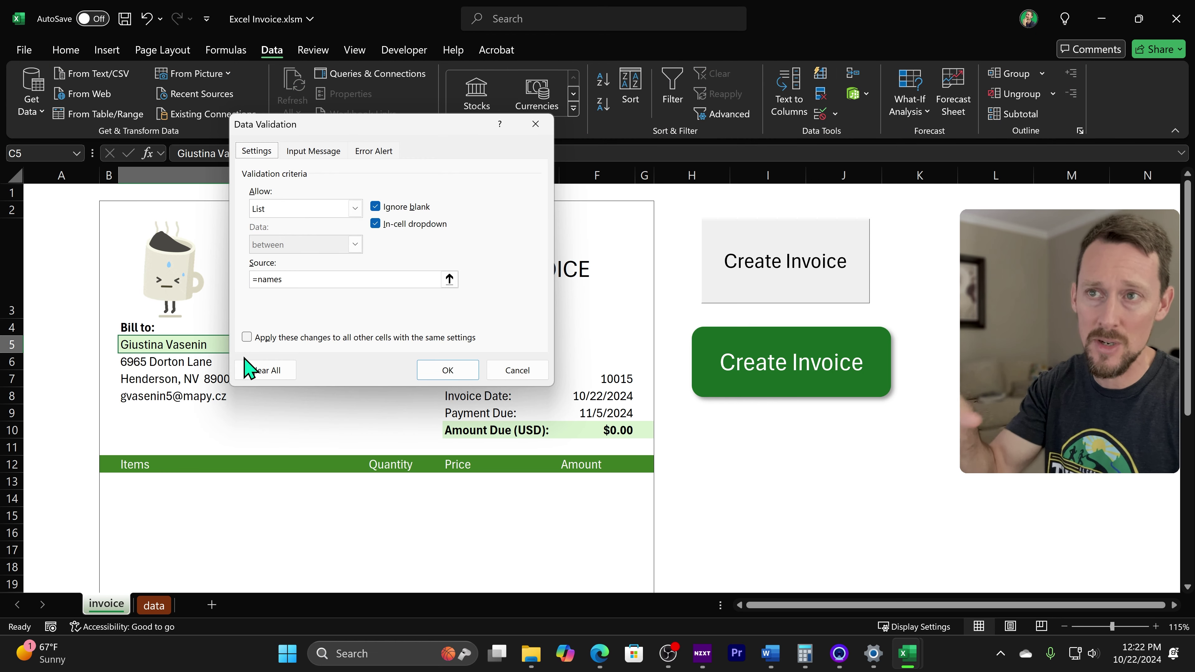
click(354, 209)
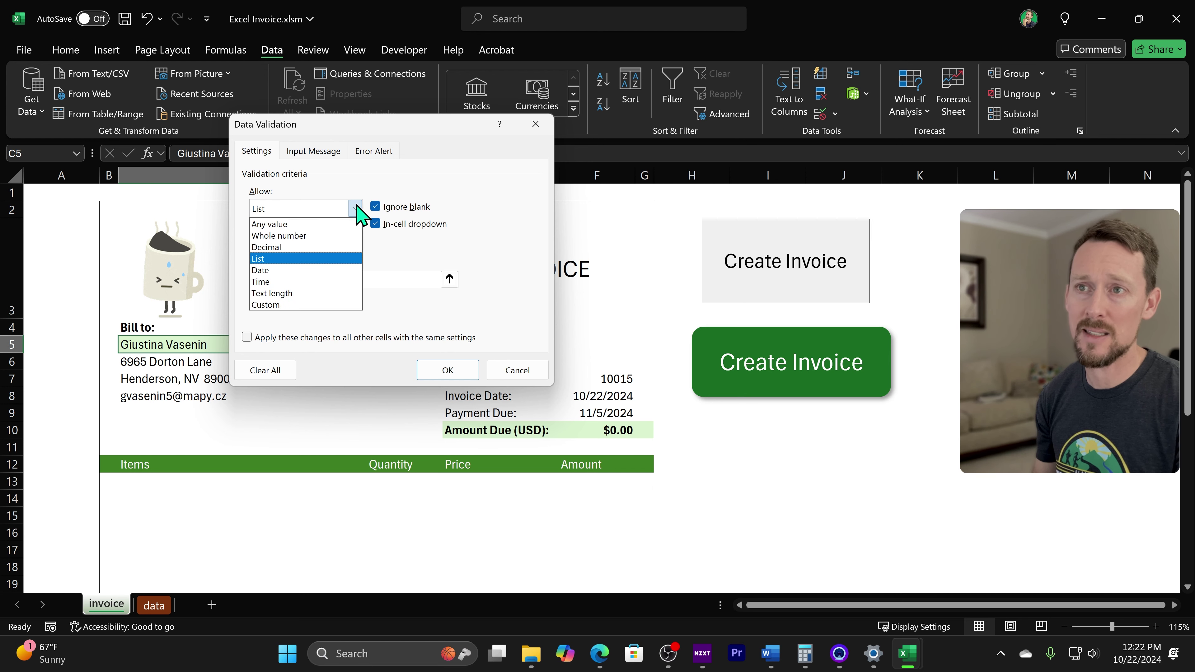
key(Escape)
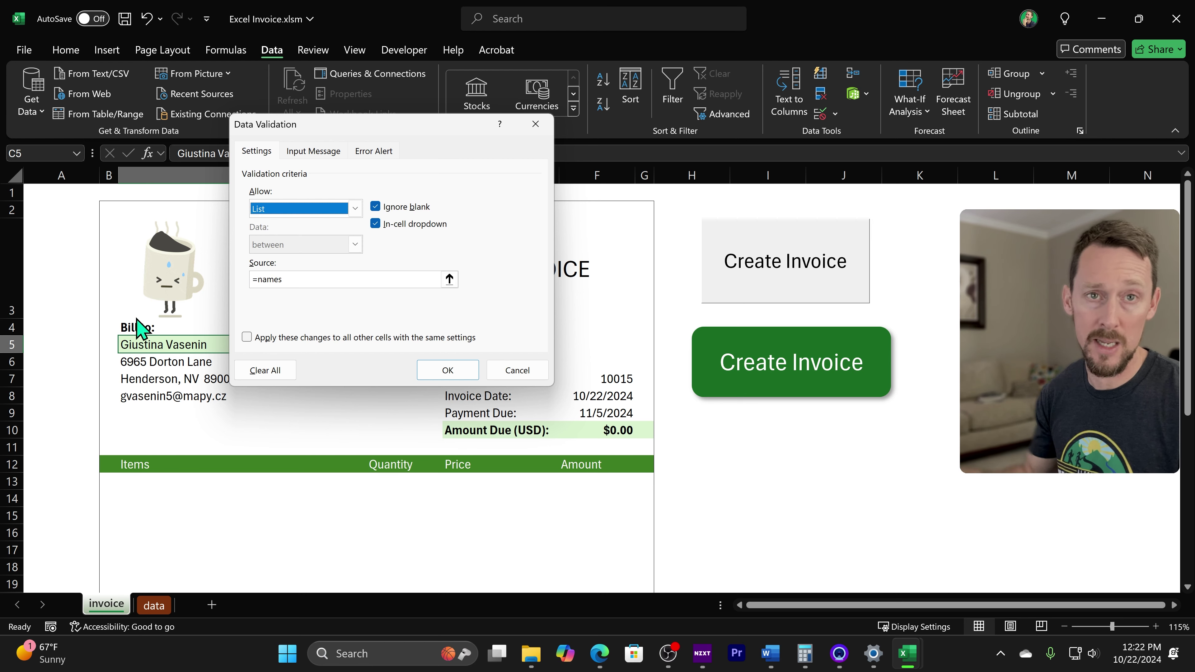
click(287, 279)
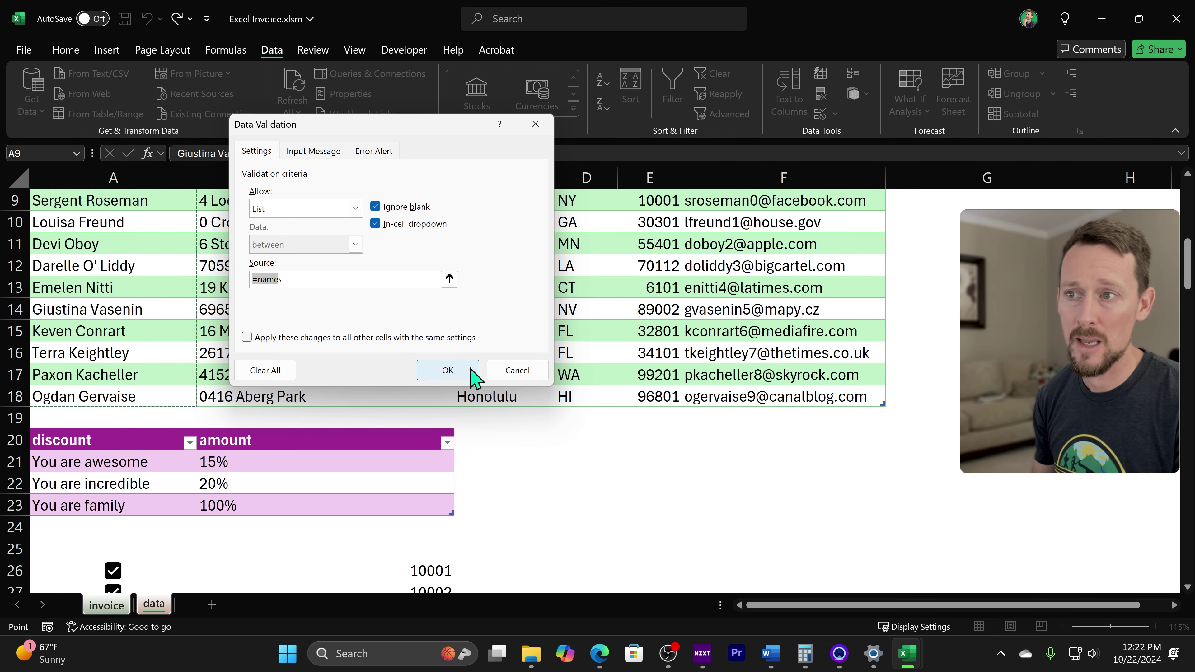
click(535, 372)
Step: Go to the data sheet and select the customer names A9:A18
click(151, 605)
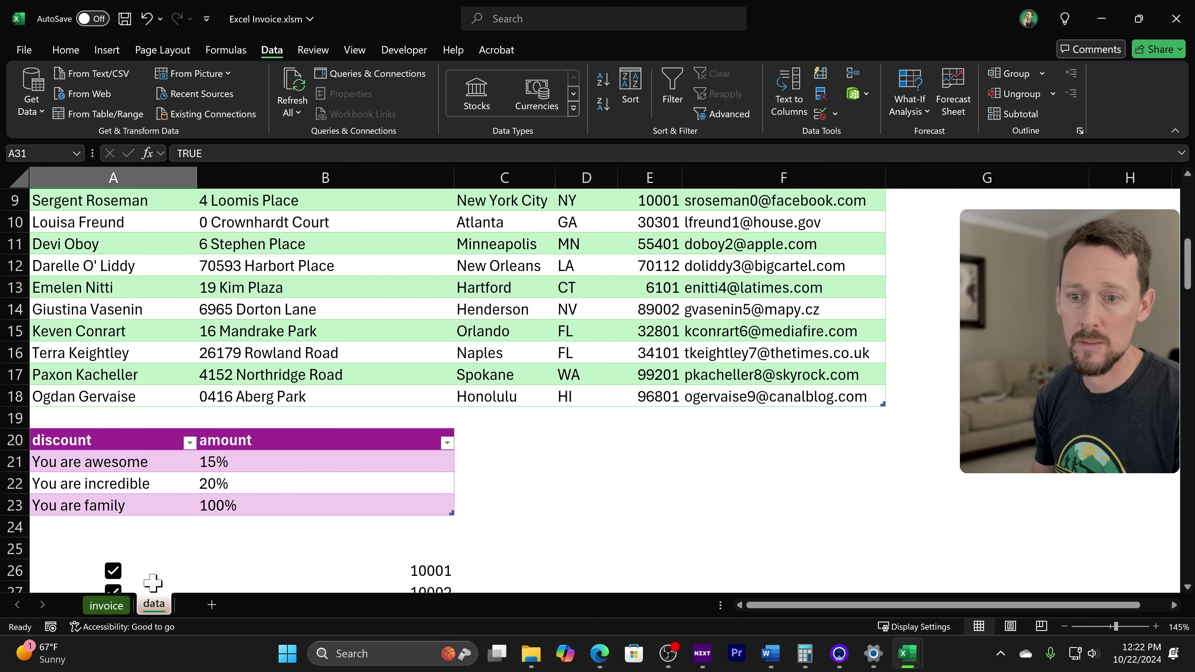
scroll(117, 341, up, 3)
scroll(118, 341, down, 1)
drag(118, 335, 134, 521)
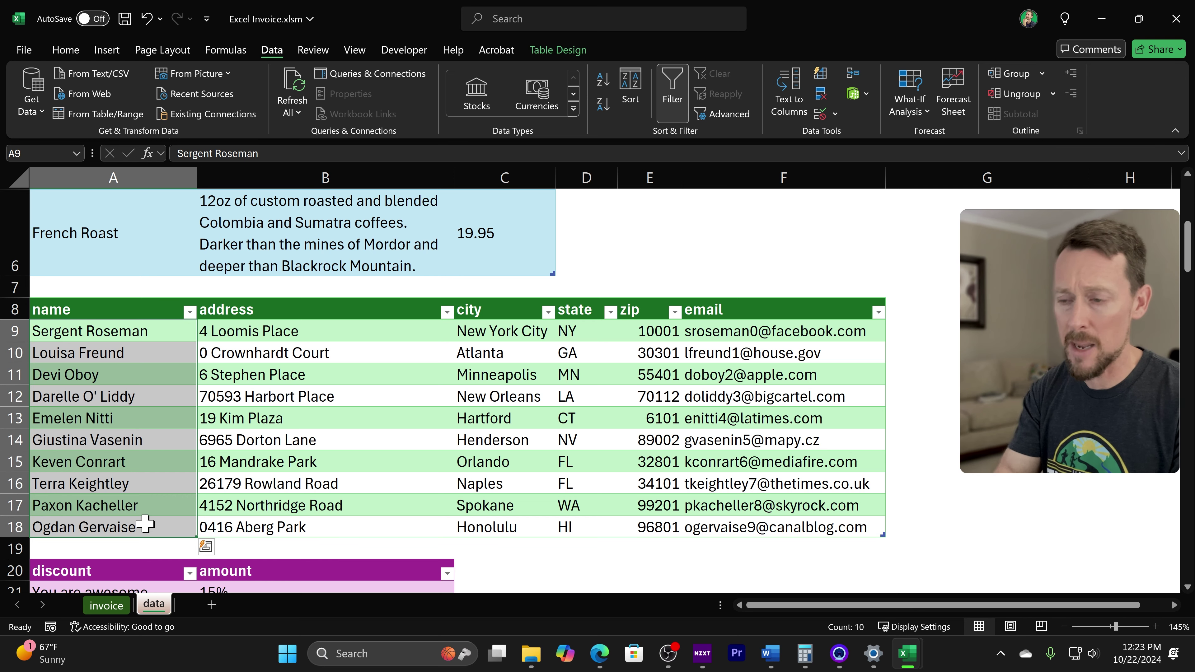
Step: Check what the names range refers to in Name Manager, then return to the invoice sheet
key(ctrl+F3)
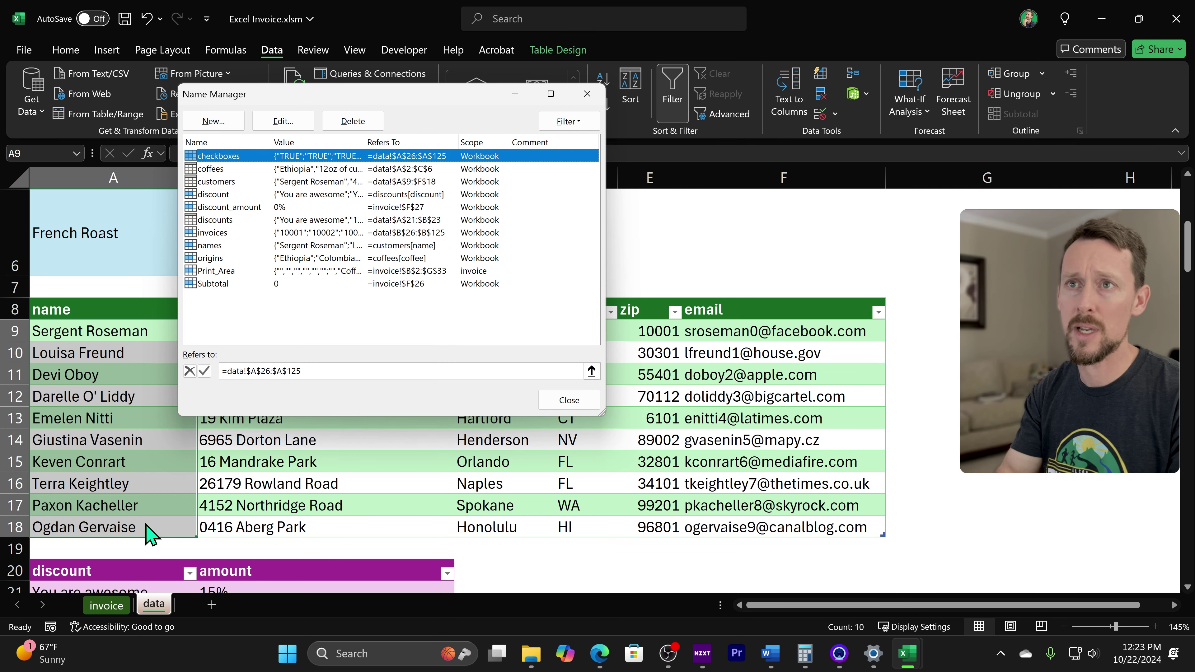
click(229, 120)
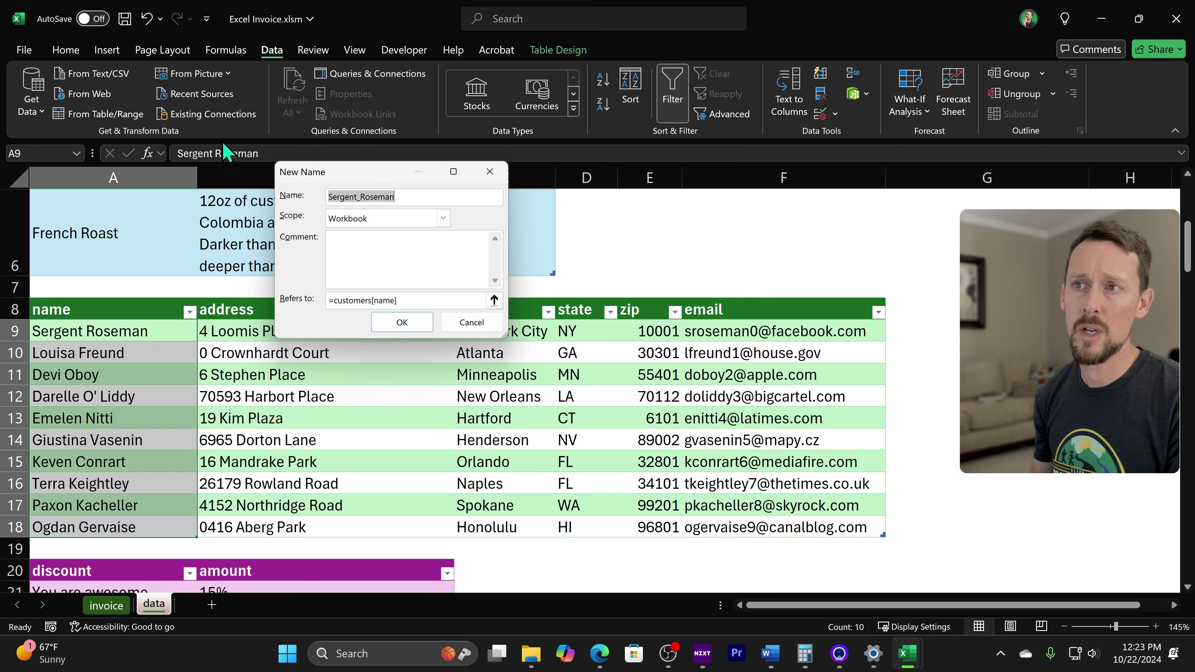
click(472, 322)
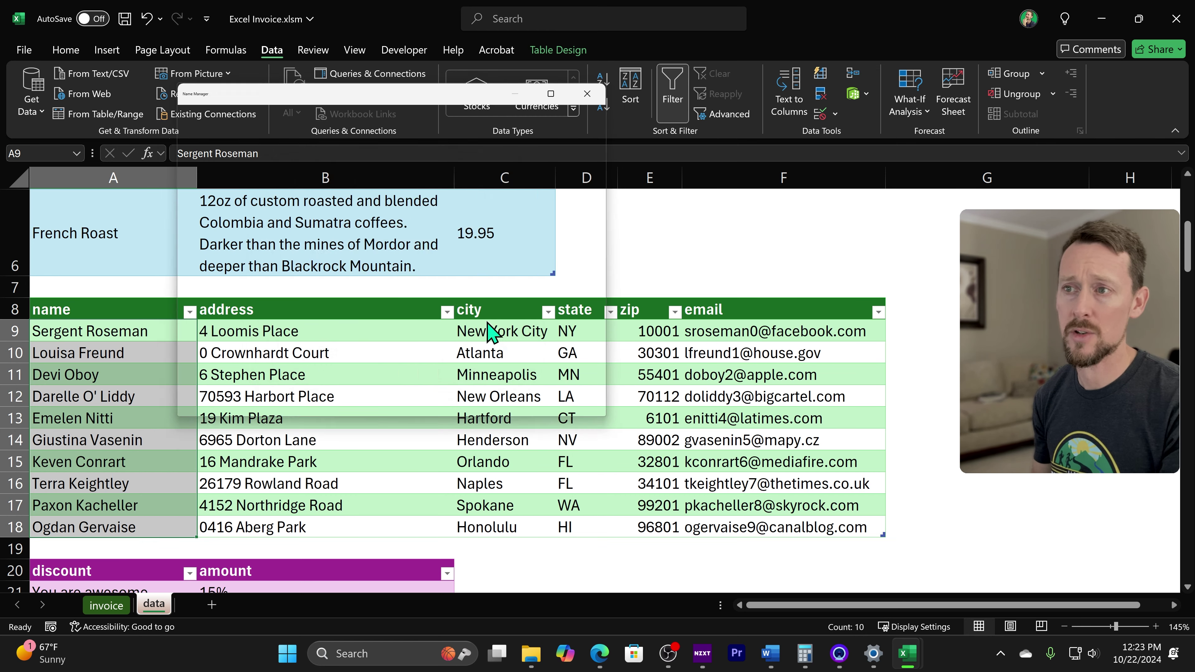
click(220, 249)
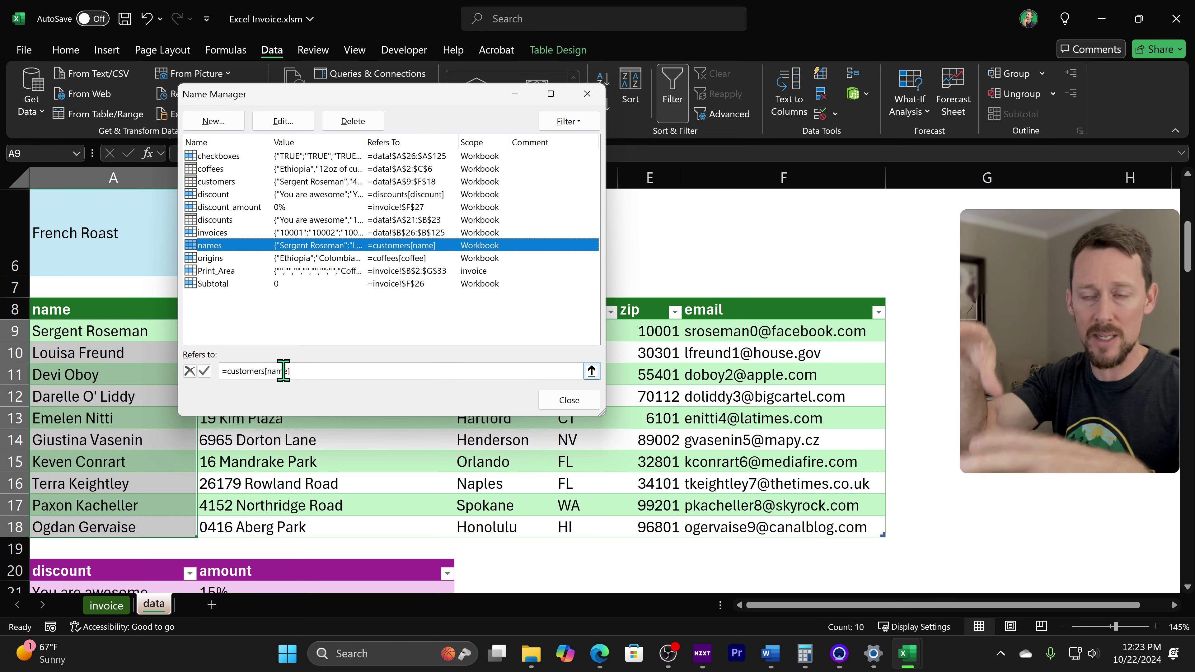
key(Escape)
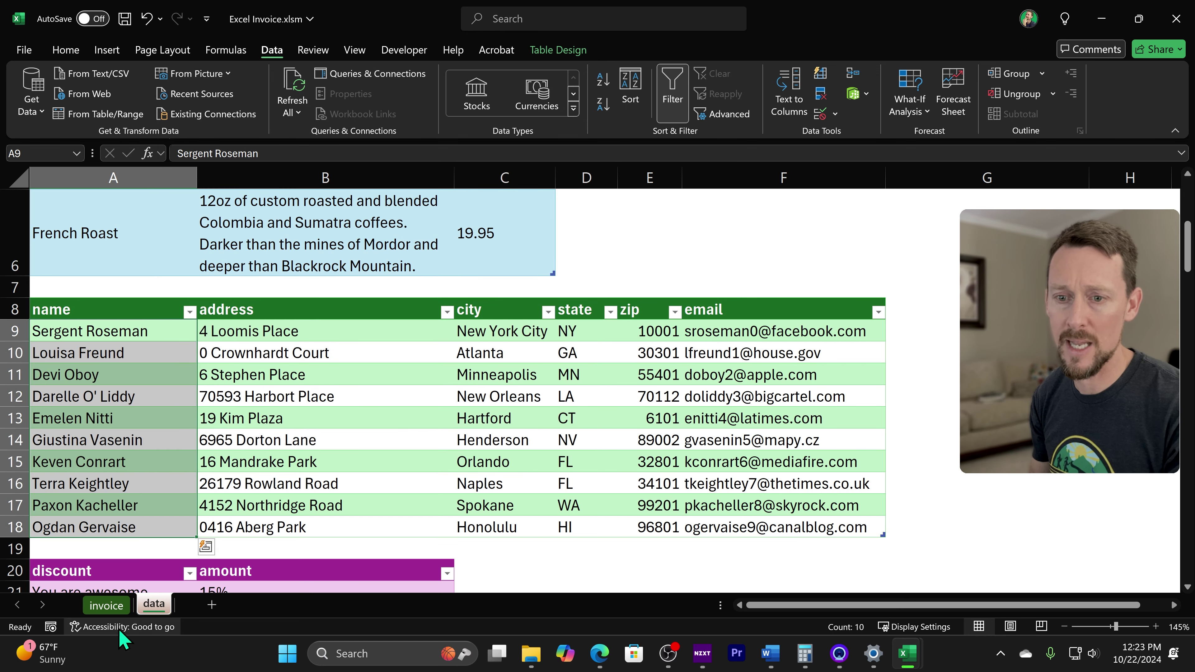
click(106, 605)
Step: Clear the customer name in C5 and review C6's blank check and XLOOKUP formula
double_click(246, 365)
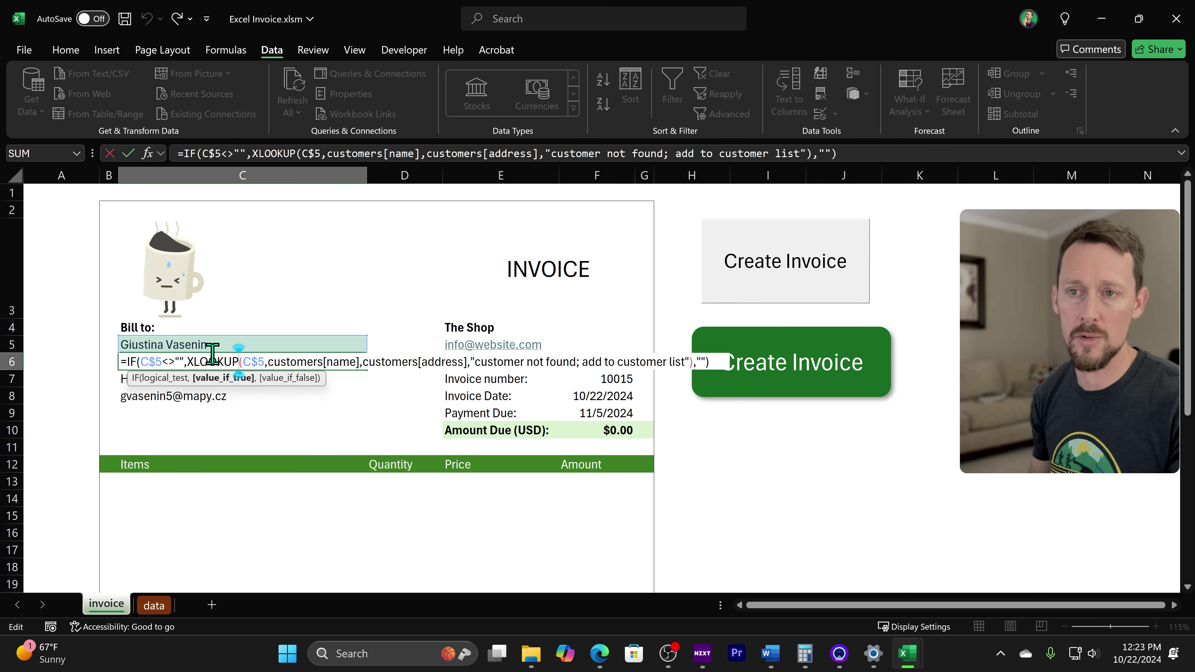
key(Escape)
click(151, 347)
key(Delete)
double_click(153, 366)
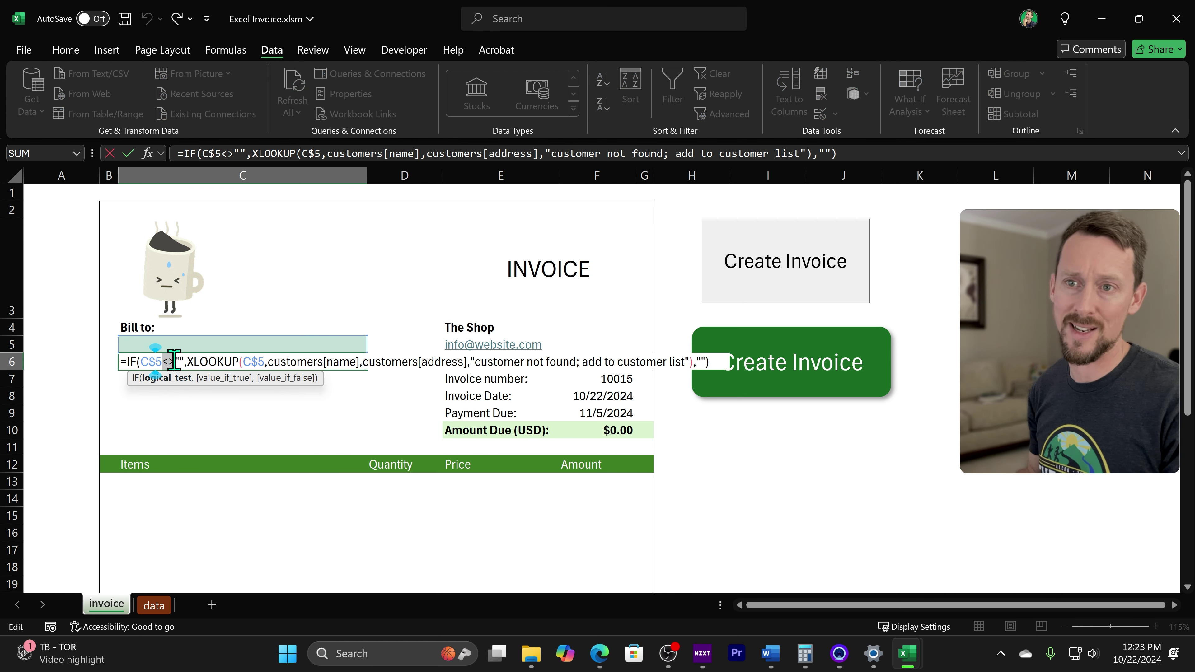
drag(189, 362, 675, 364)
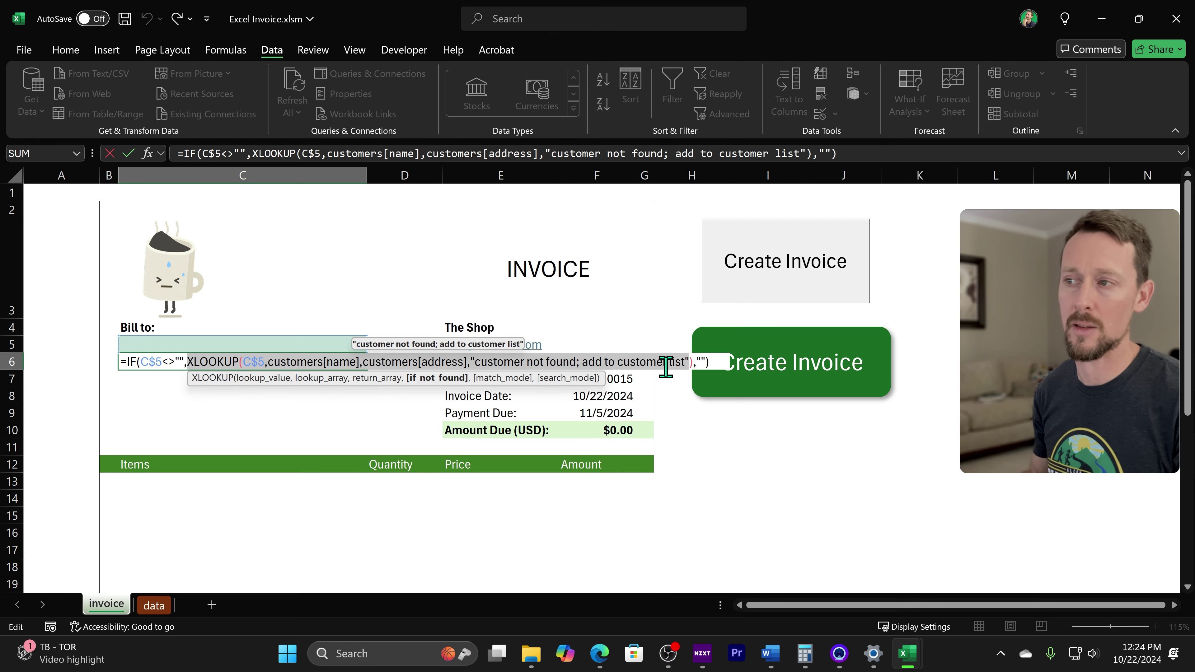
click(201, 366)
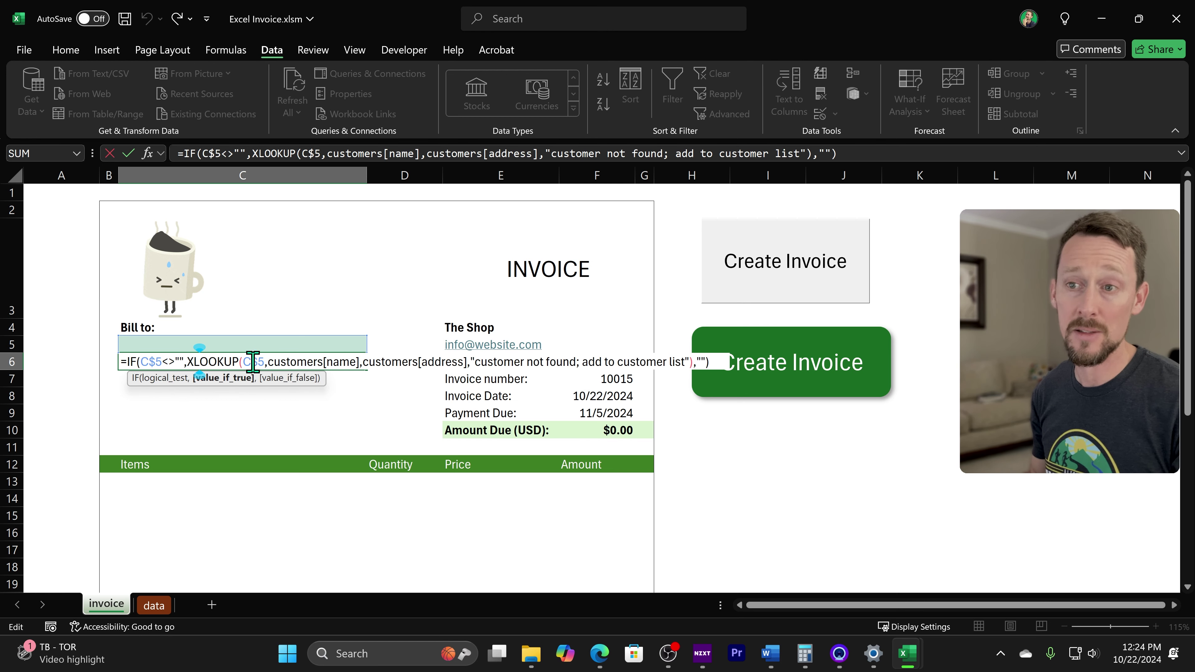
Step: Pick another customer from C5's list and review C6's C$5, customers[address] and 'customer not found' arguments
click(333, 347)
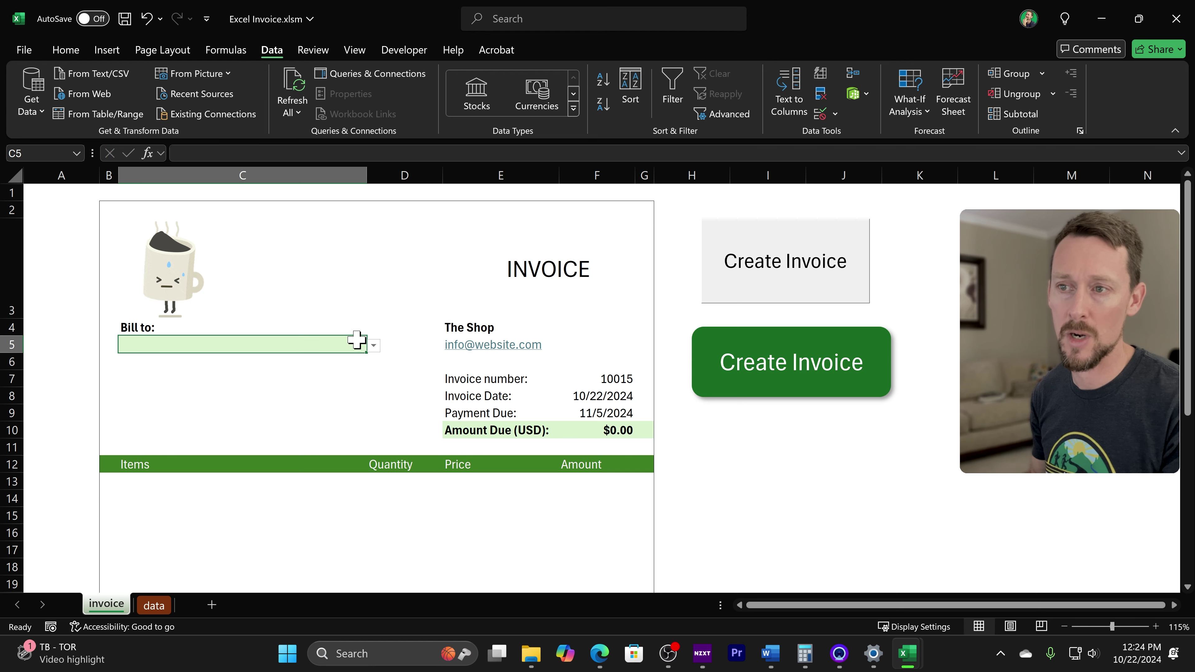
click(373, 345)
click(242, 409)
double_click(208, 369)
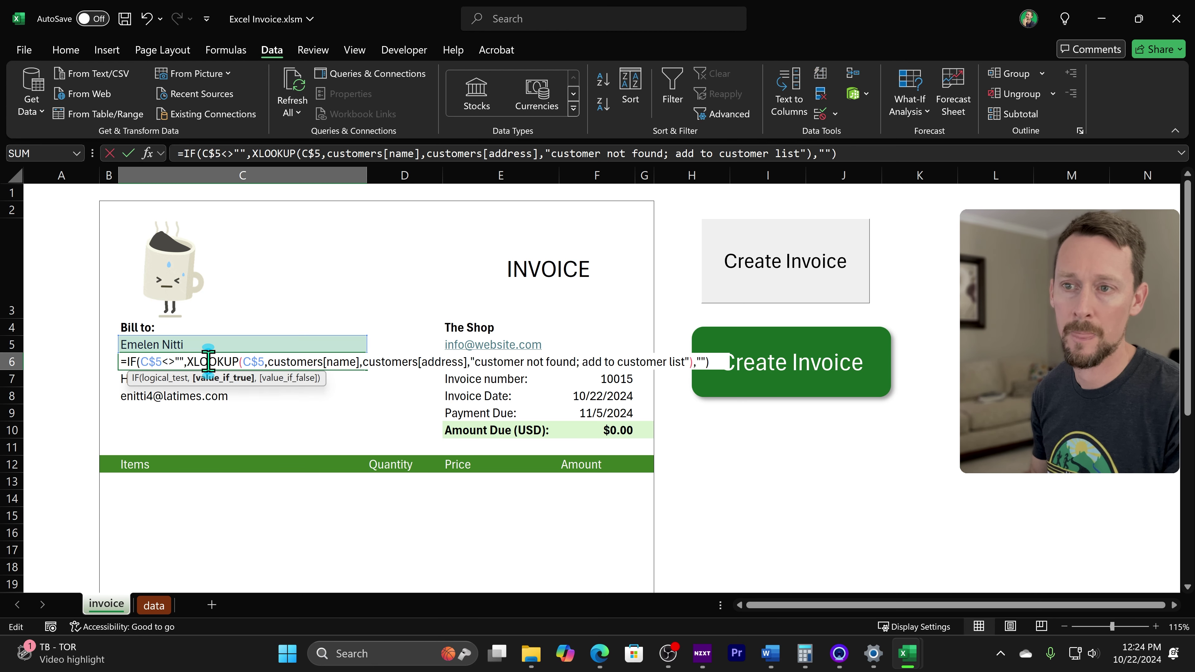
drag(245, 362, 357, 362)
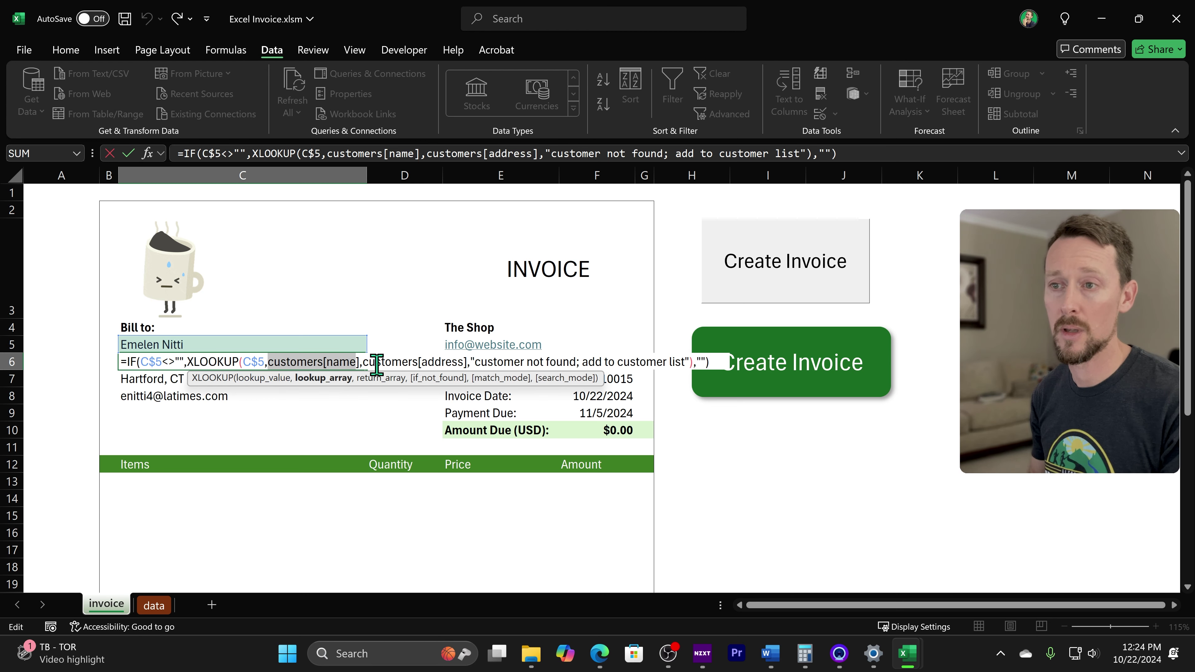
drag(368, 362, 465, 362)
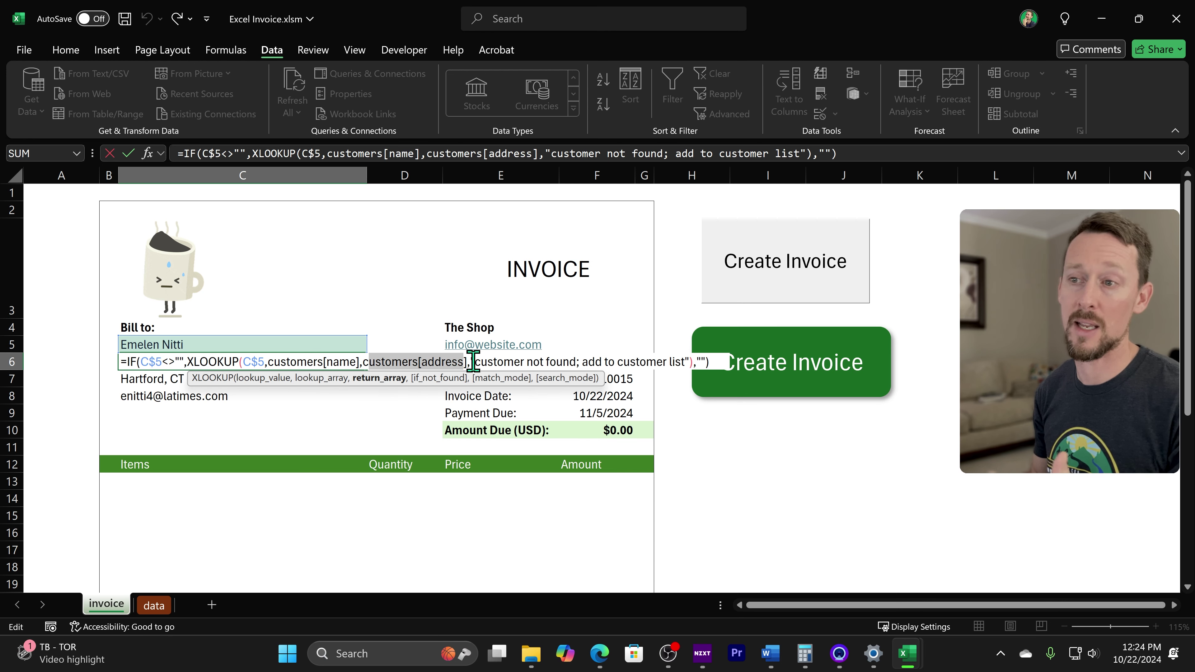
drag(474, 362, 665, 362)
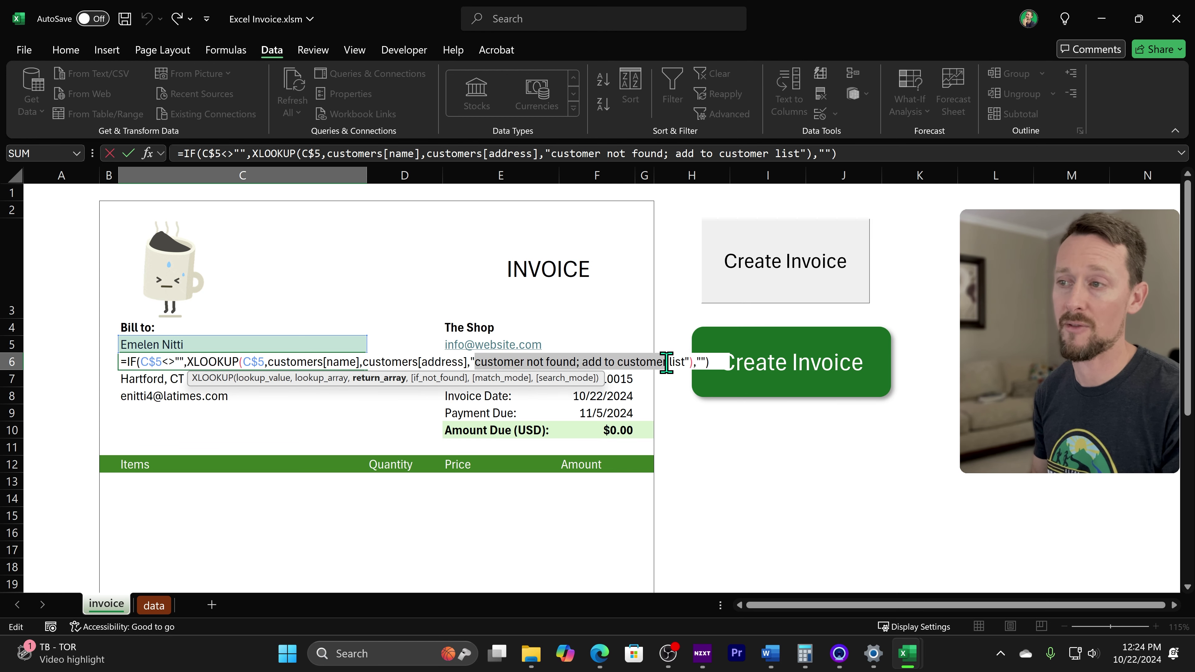
key(Escape)
Step: Enter the unlisted customer 'ea' in C5 to trigger the validation error
click(181, 330)
click(188, 346)
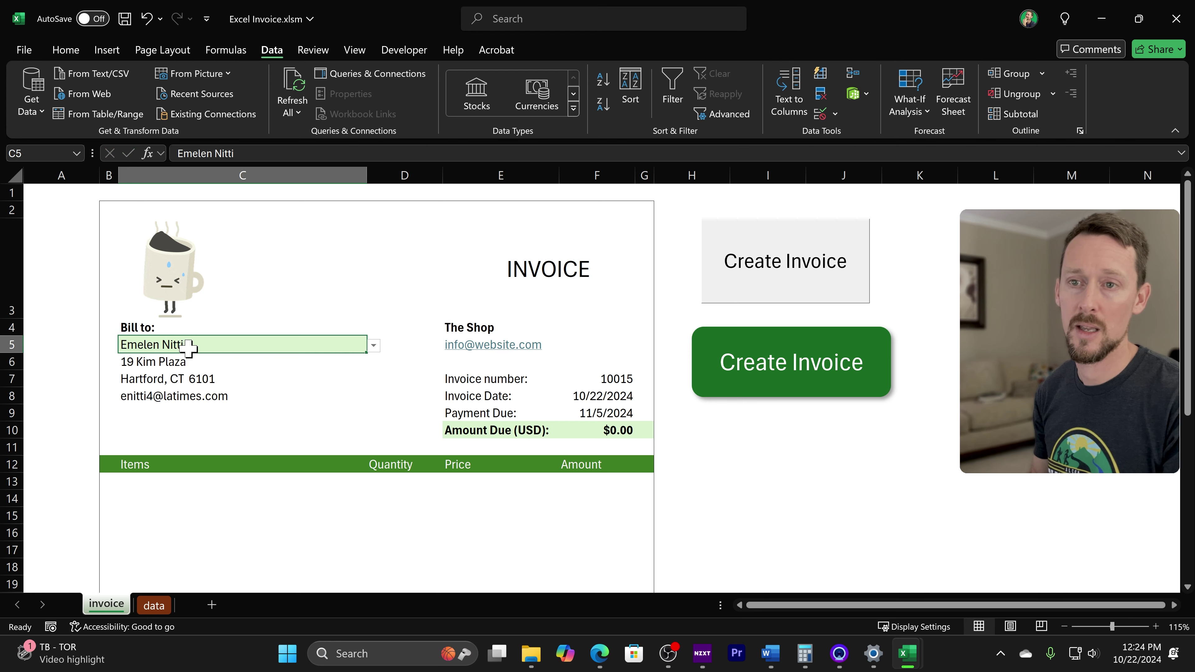
text(ea)
key(Return)
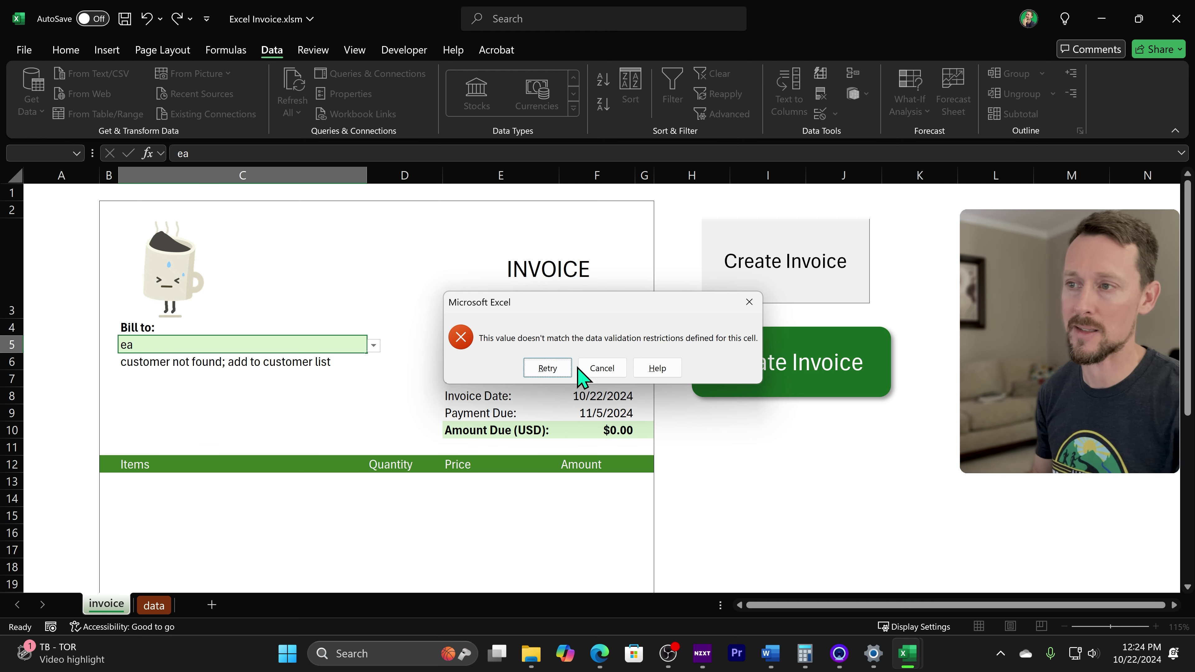
click(601, 368)
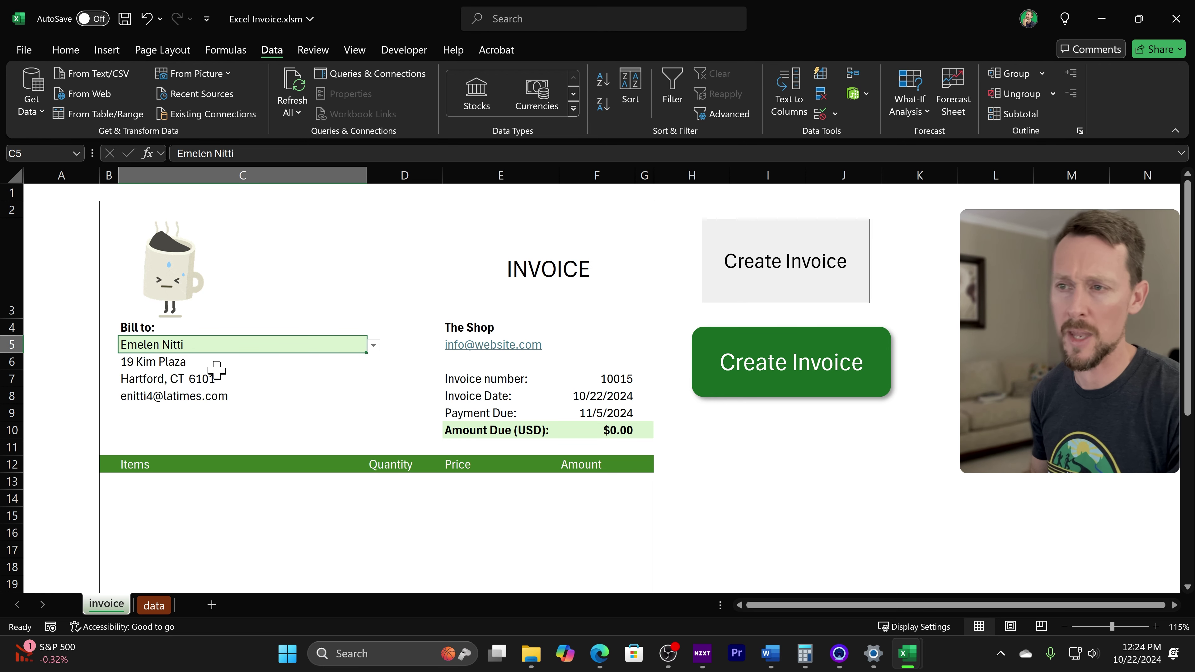
click(188, 362)
double_click(182, 380)
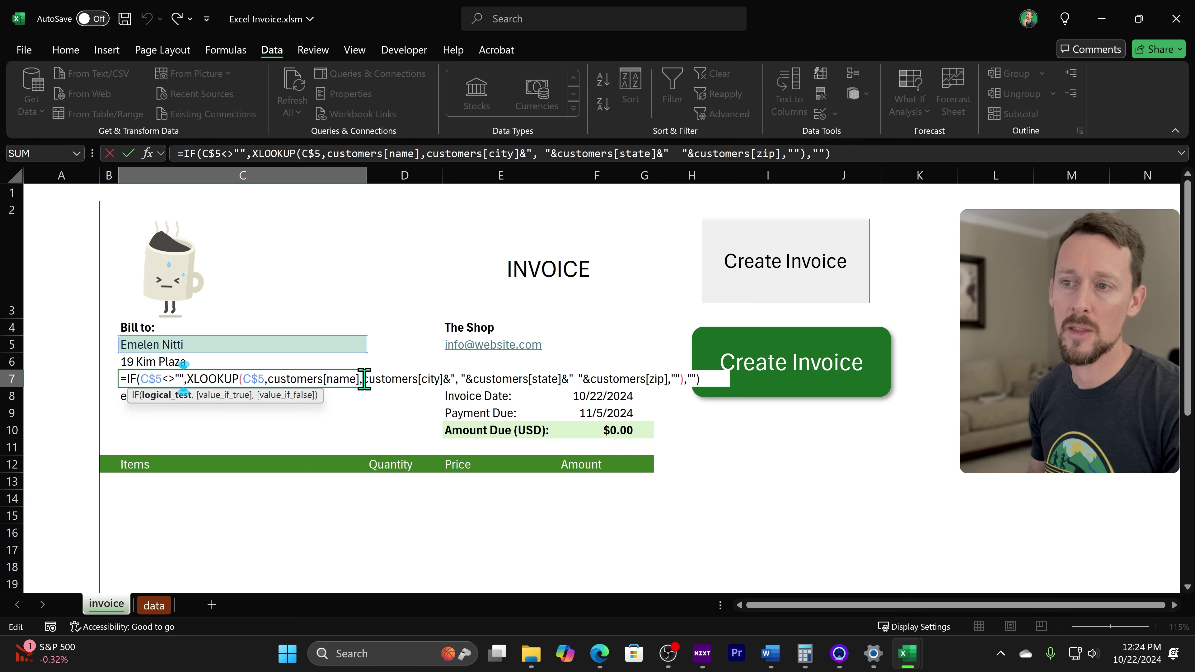
drag(364, 380, 444, 380)
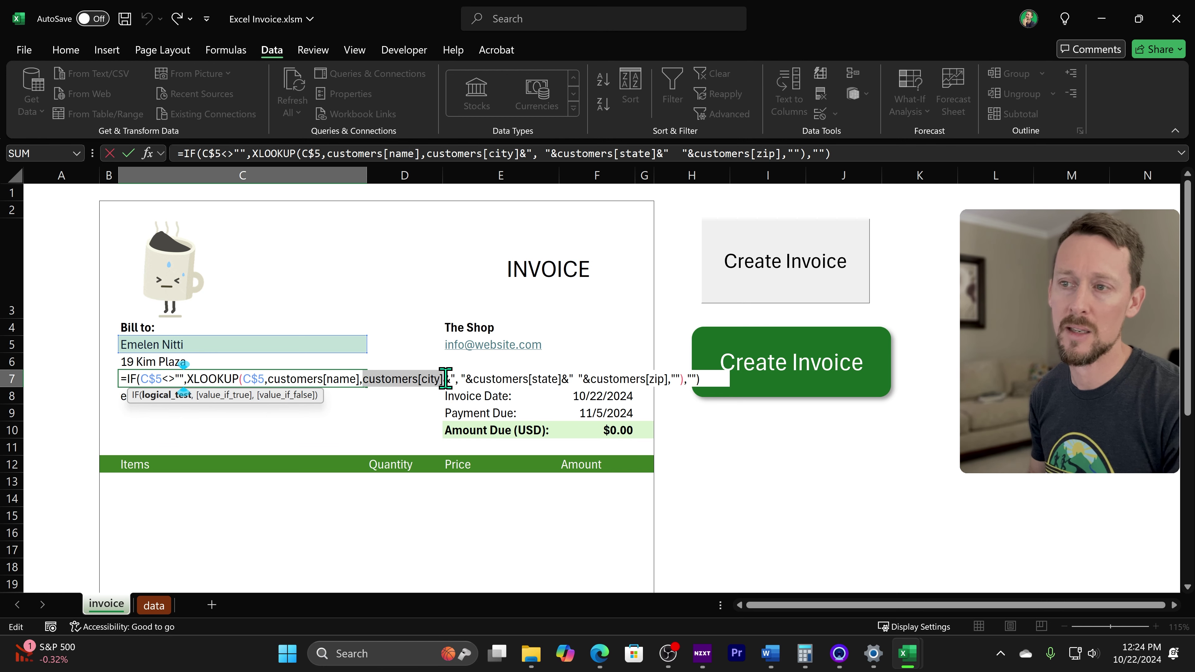
click(448, 379)
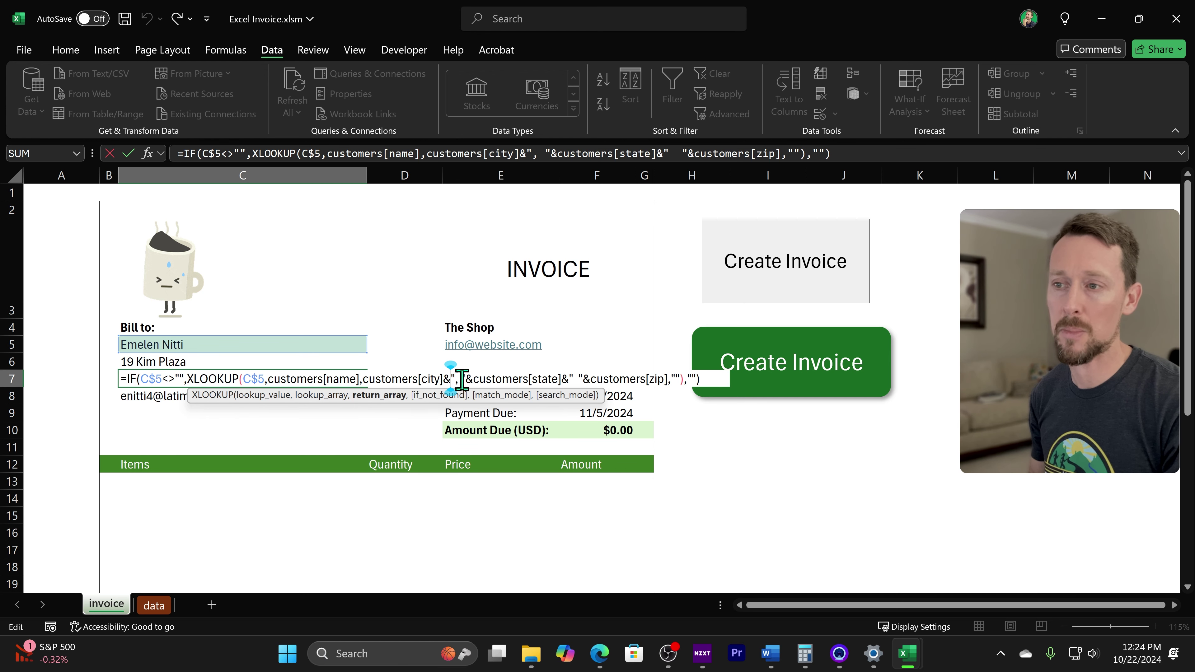
drag(451, 378, 565, 378)
click(578, 378)
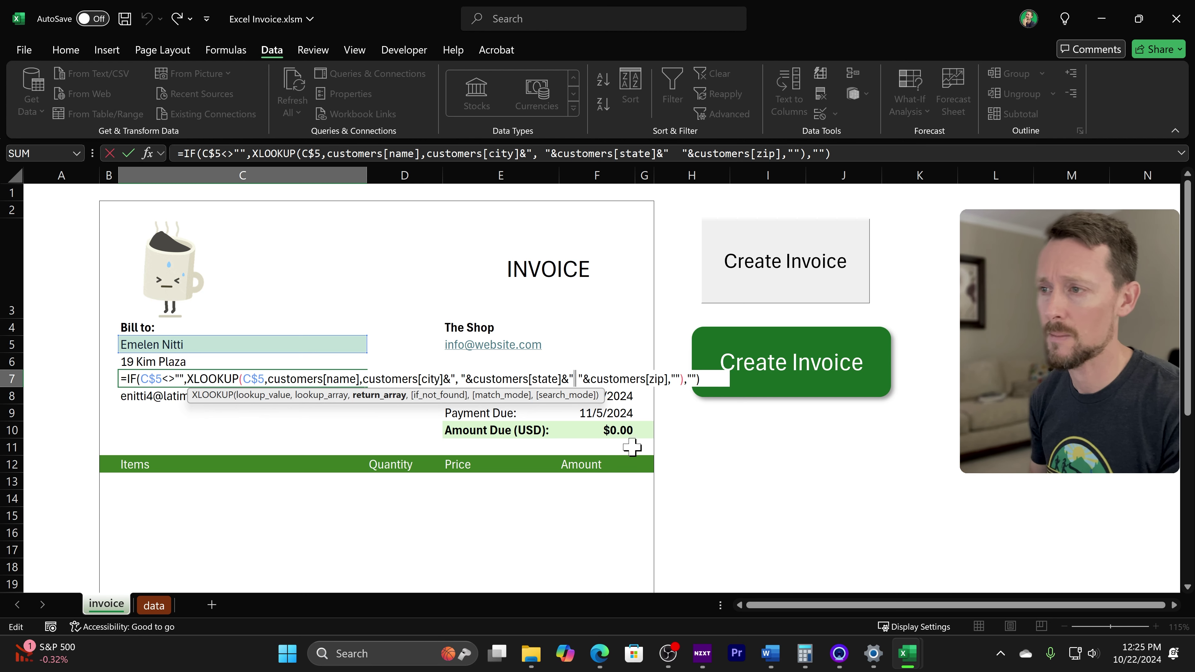
drag(594, 376, 668, 377)
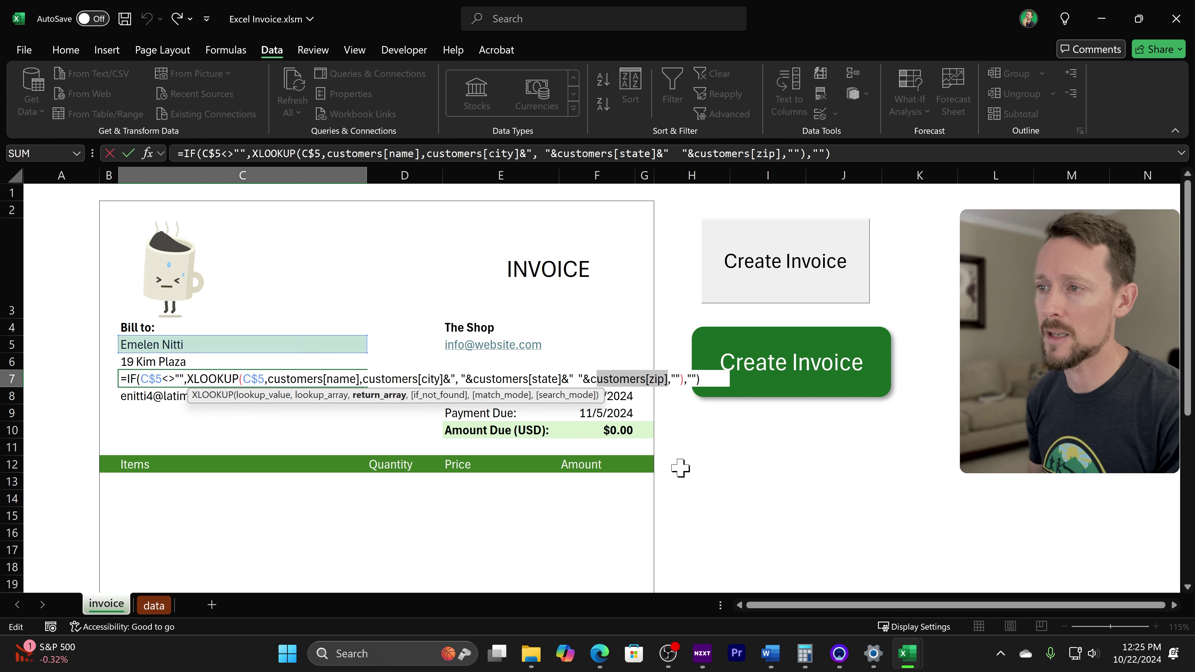
key(ctrl+Return)
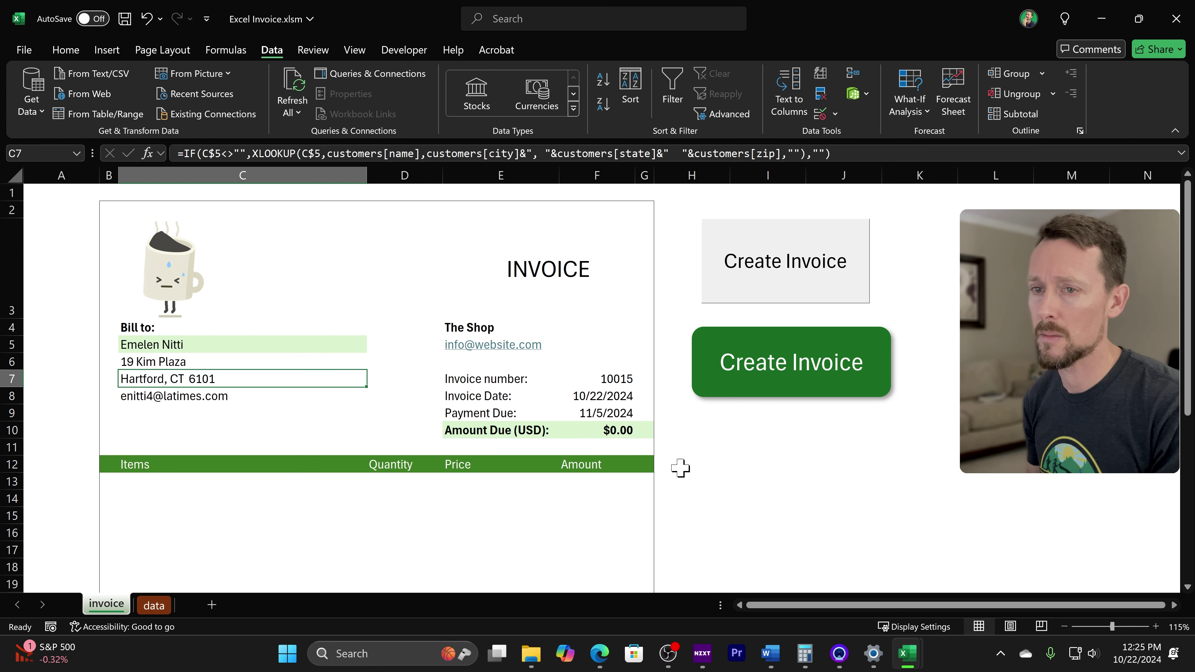
double_click(167, 397)
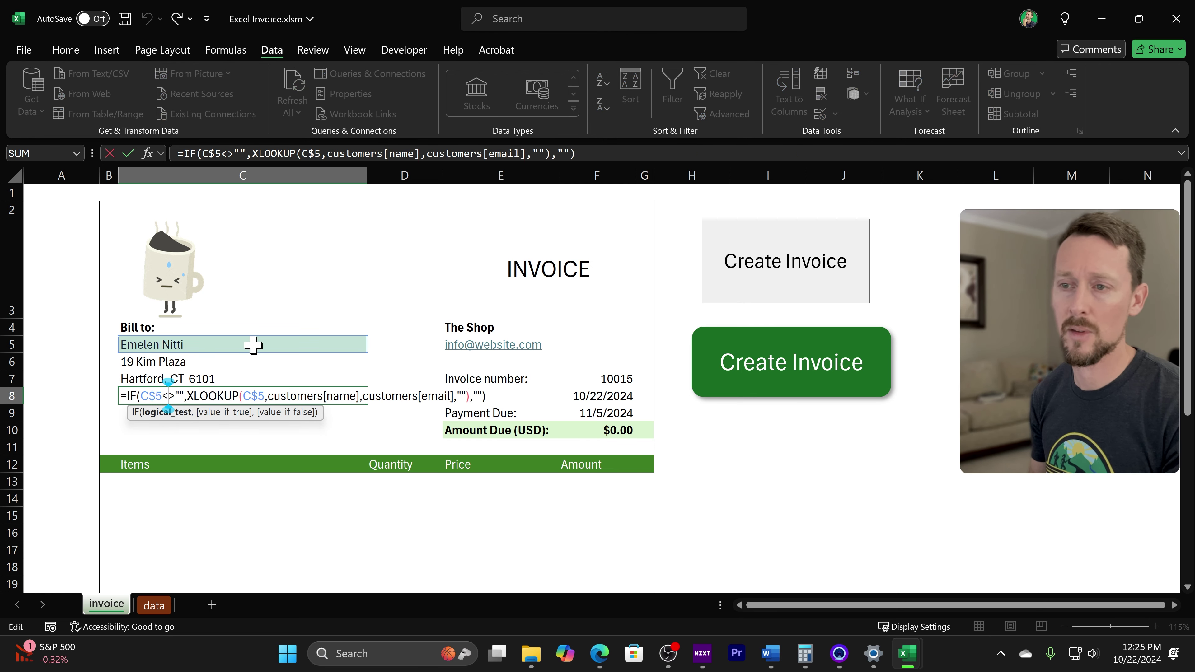
key(ctrl+Return)
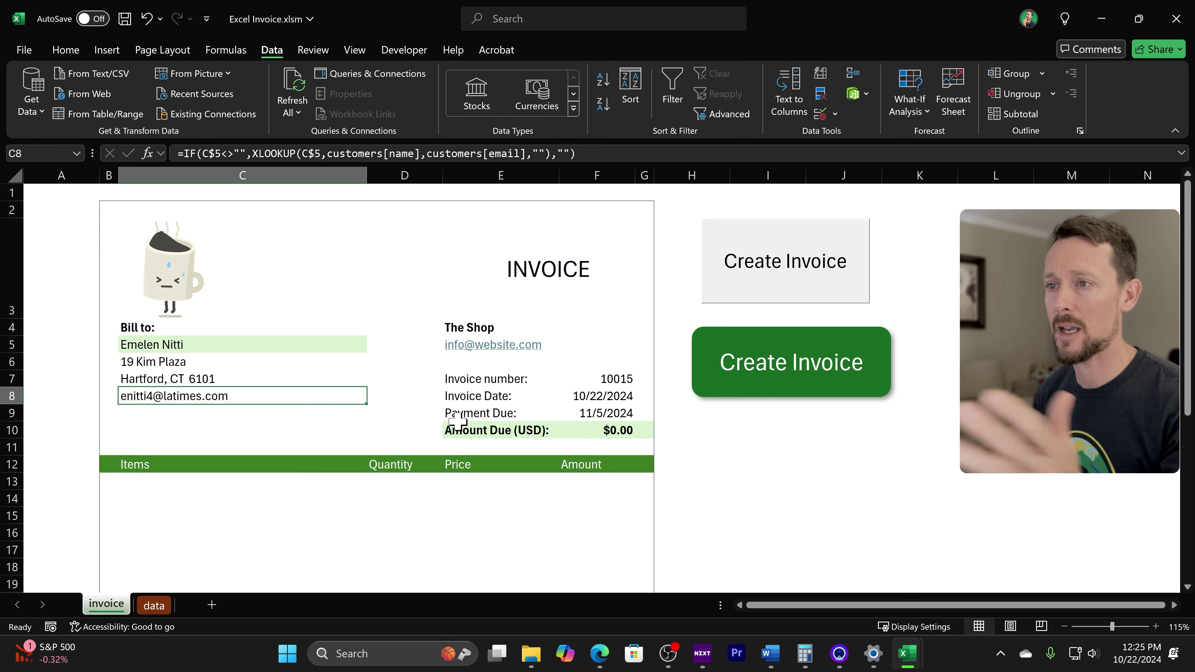
mouse_move(496, 334)
mouse_down()
mouse_move(487, 348)
mouse_move(496, 323)
mouse_move(491, 348)
mouse_up()
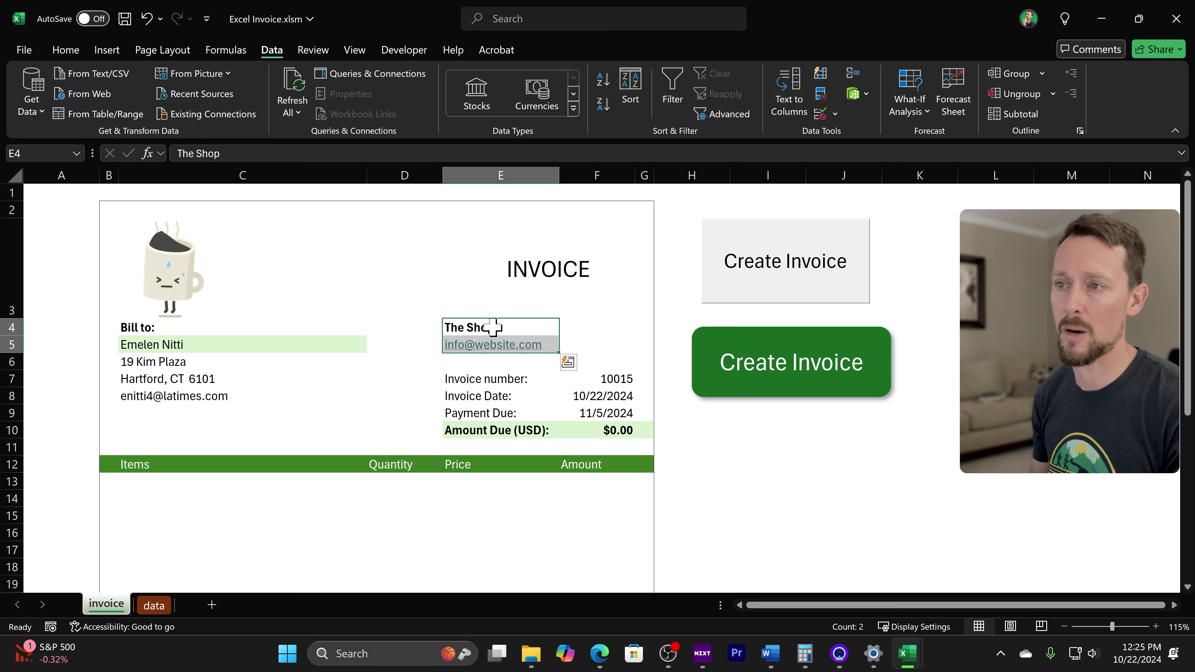
click(460, 381)
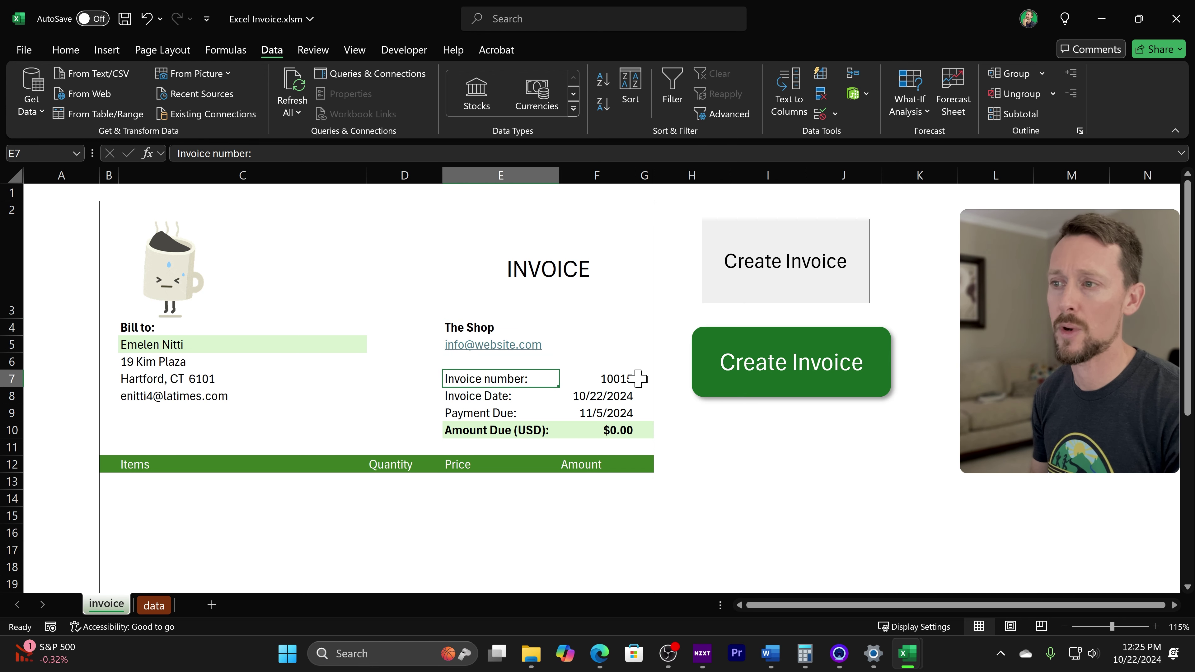
click(600, 397)
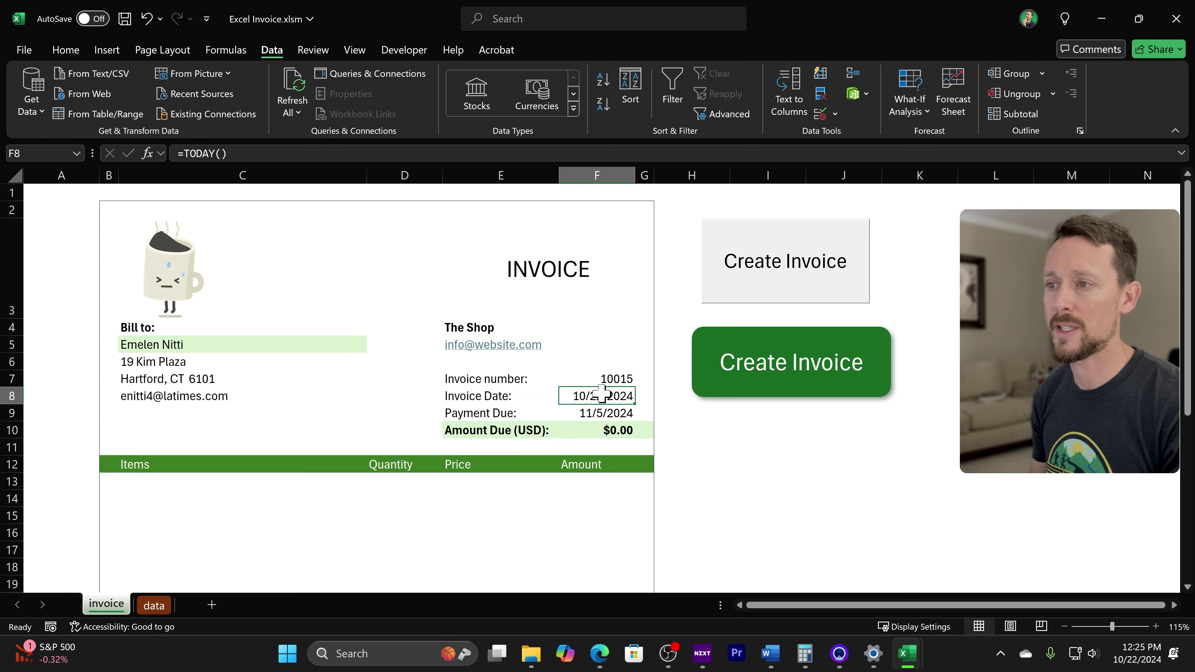
double_click(609, 396)
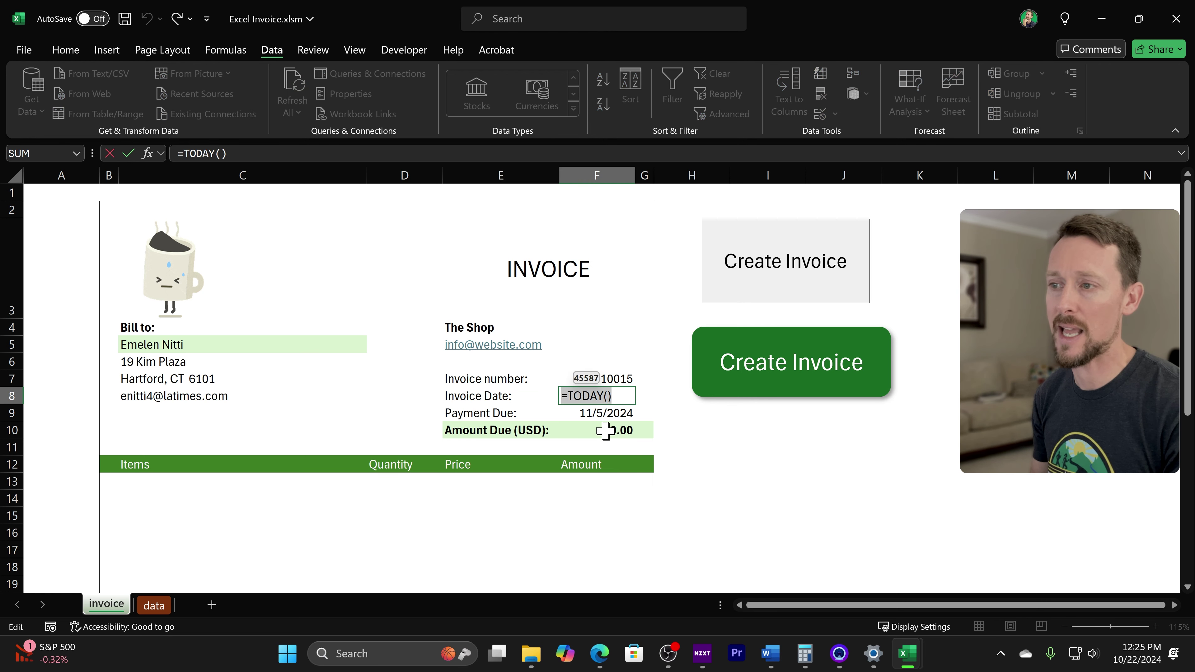
click(594, 414)
double_click(594, 414)
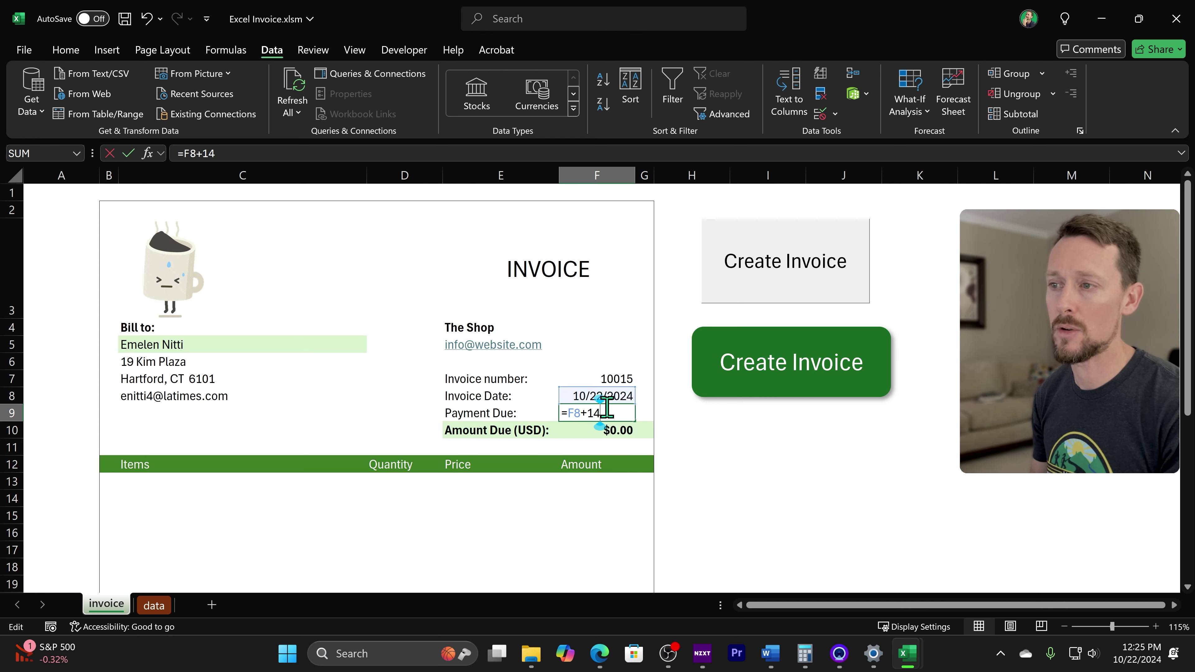
drag(601, 413, 575, 407)
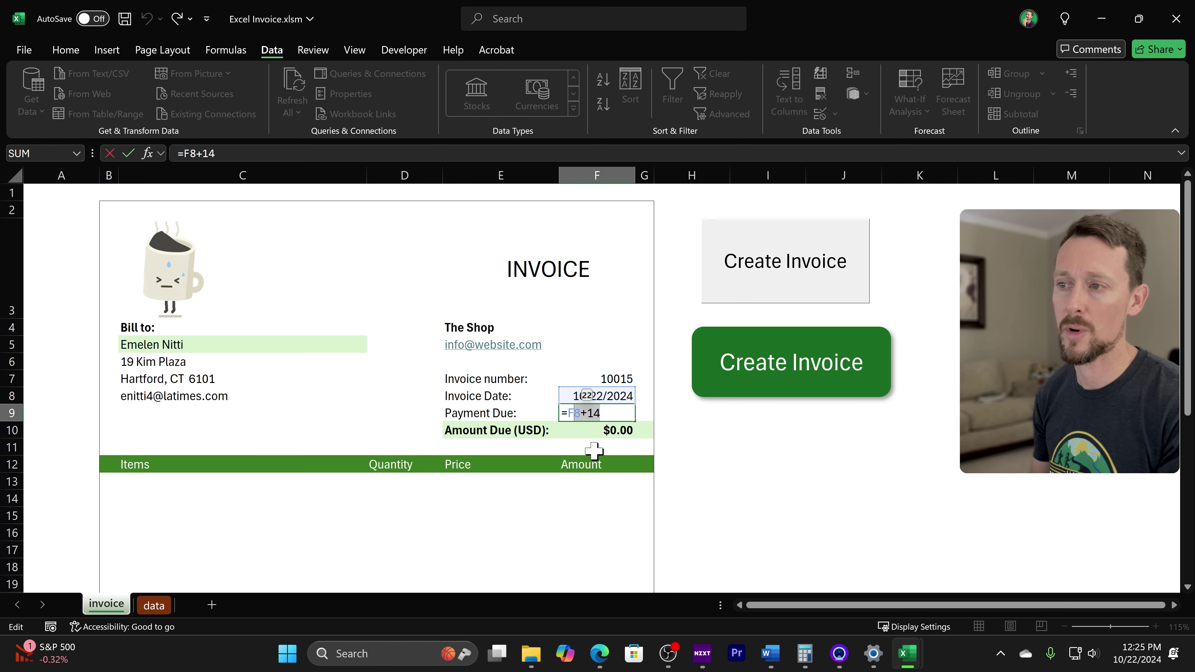
key(Escape)
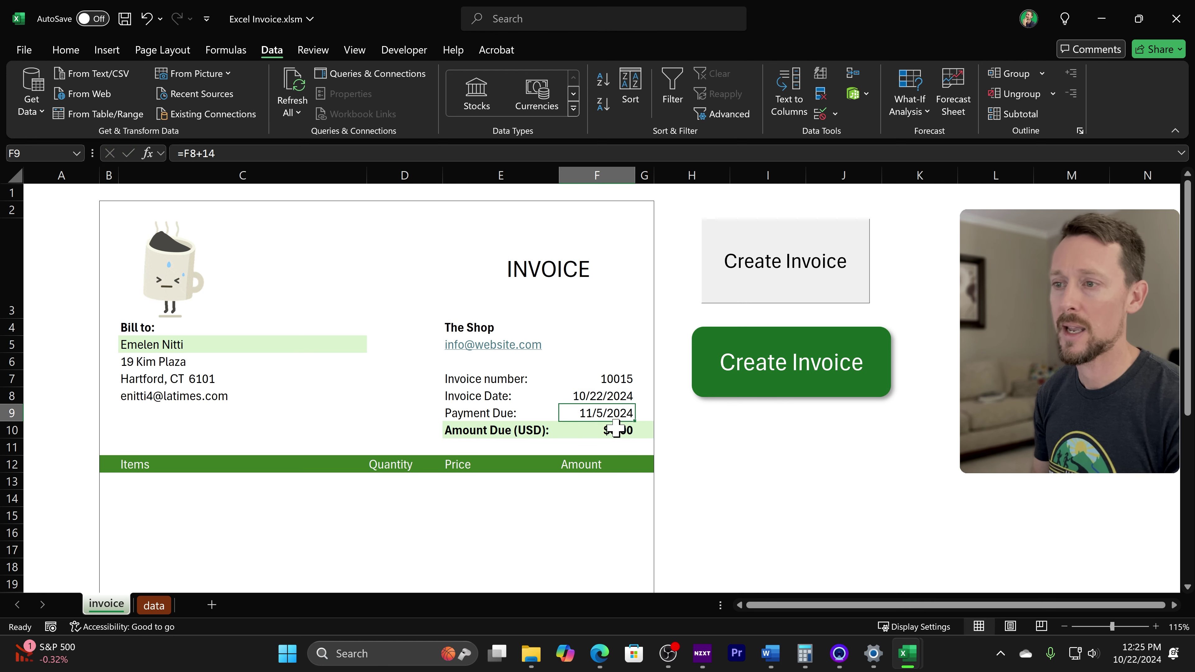
click(564, 437)
double_click(565, 437)
scroll(559, 401, down, 5)
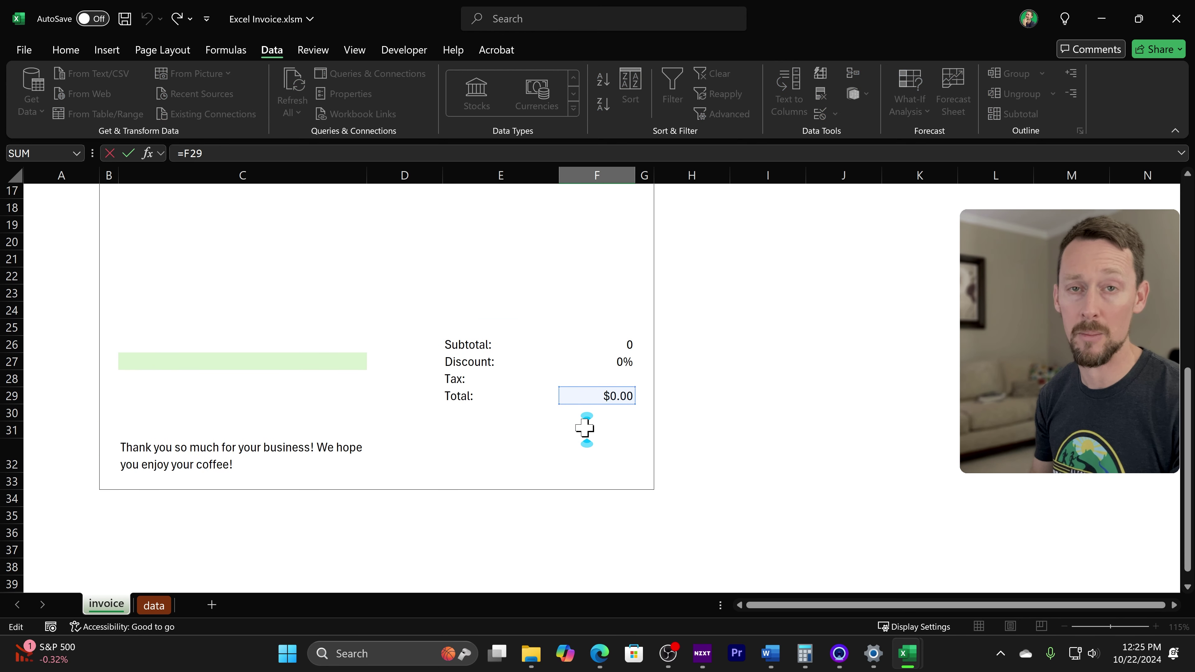
key(Escape)
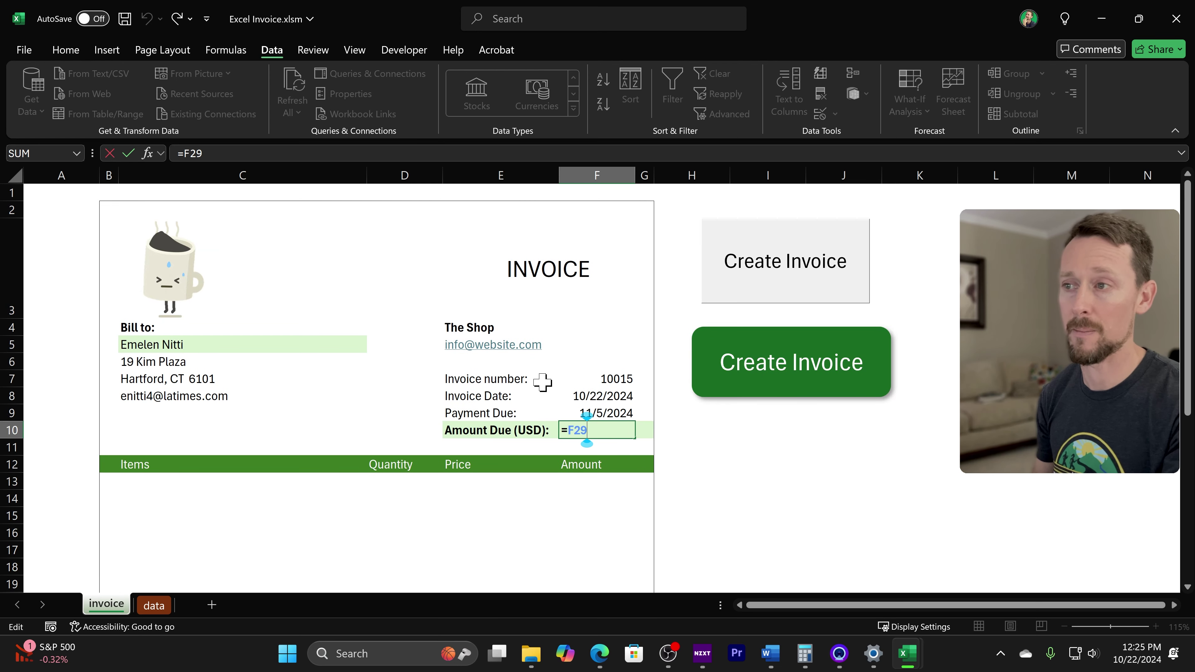
Step: Review F7's =XLOOKUP(FALSE,checkboxes,invoices) arguments and jump to the referenced range on the data sheet
double_click(607, 376)
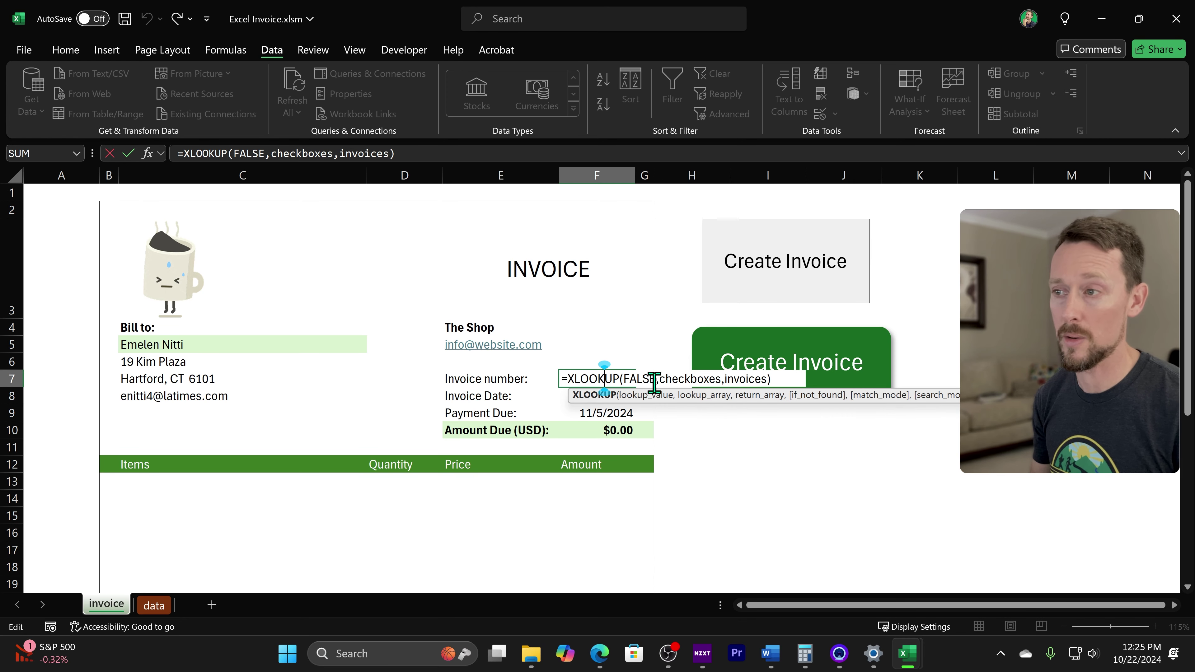
double_click(635, 379)
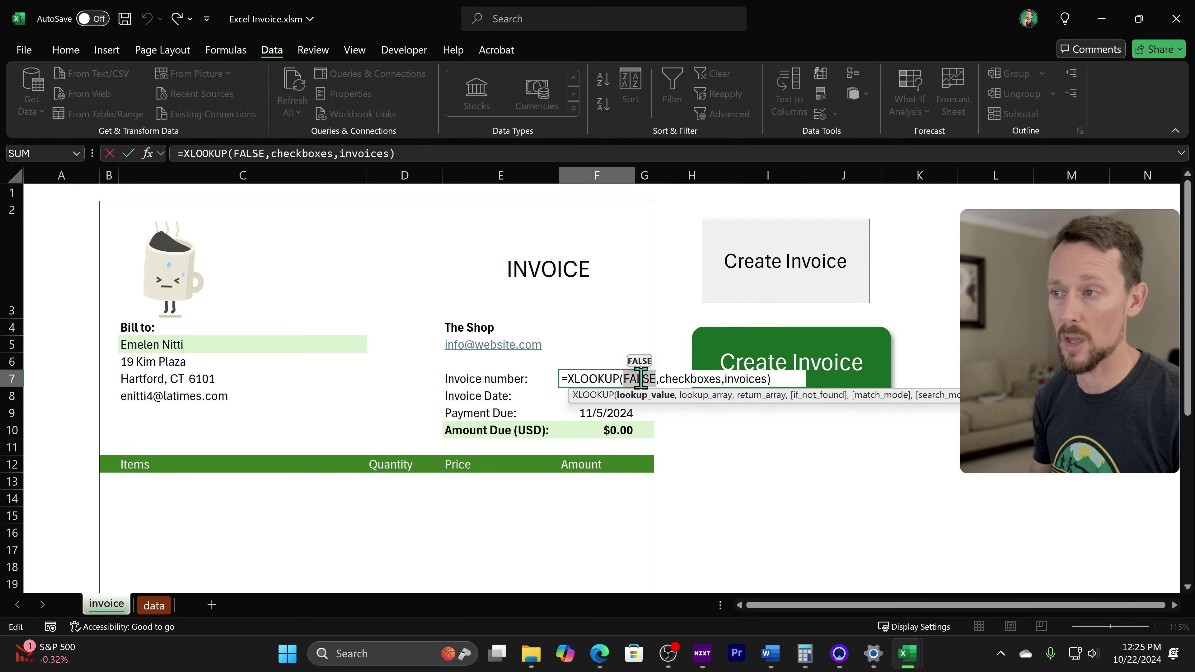
double_click(670, 379)
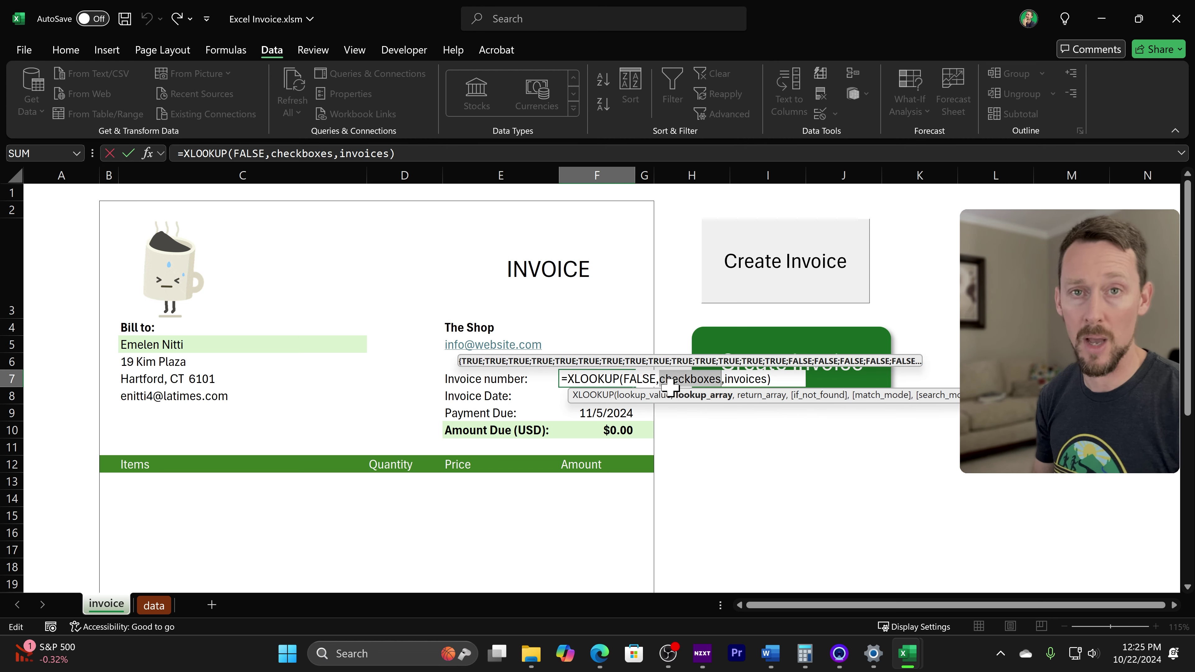
double_click(745, 378)
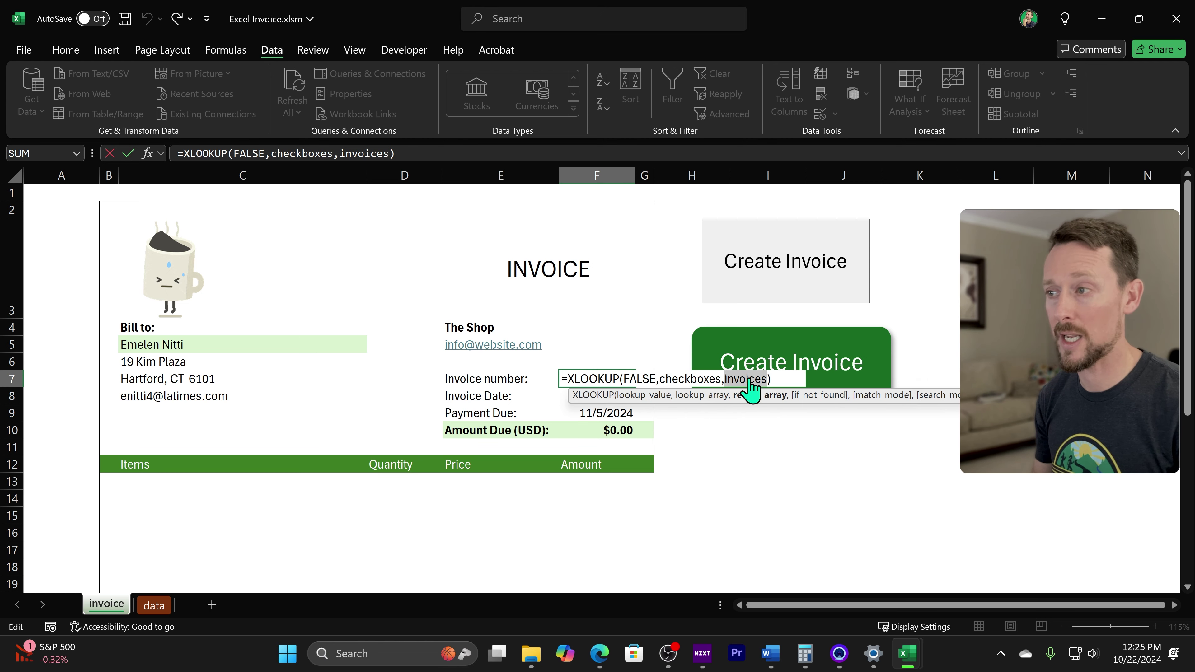
key(F5)
key(Return)
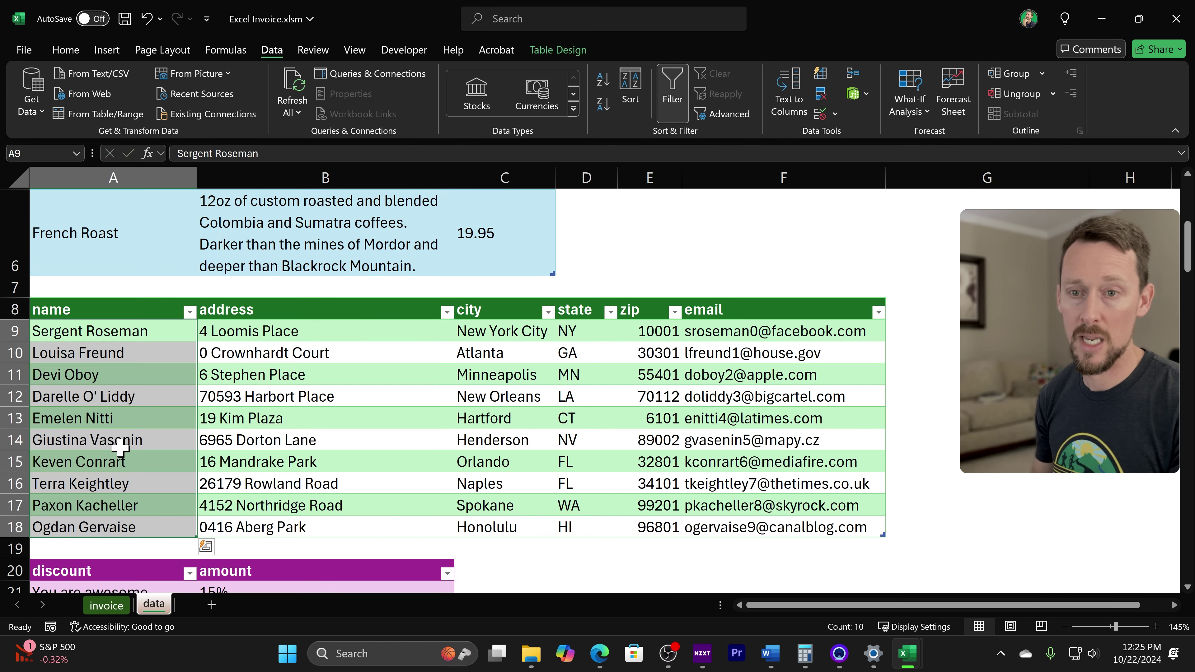
scroll(120, 448, down, 5)
scroll(123, 426, up, 2)
click(137, 440)
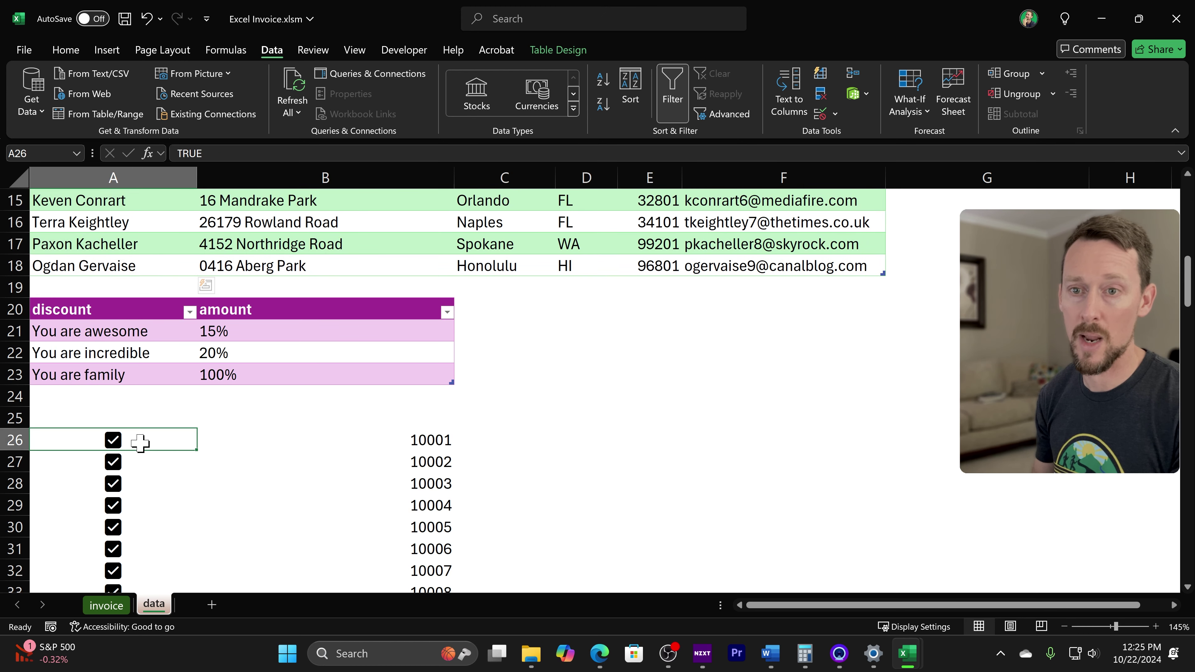
key(ctrl+F3)
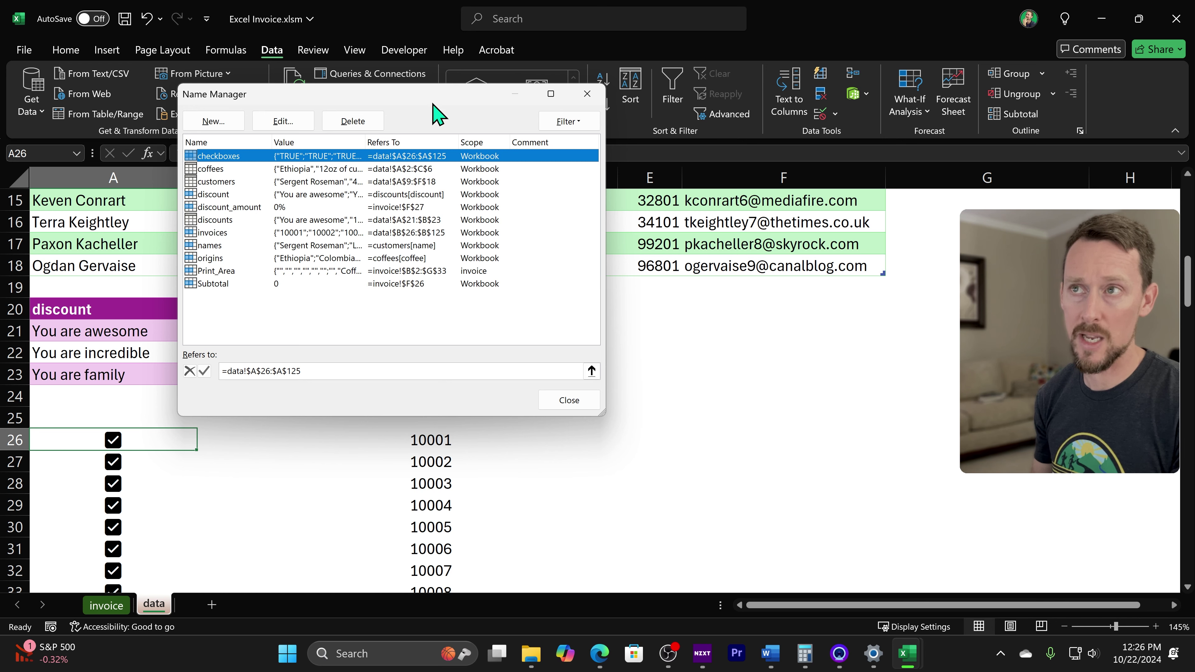
drag(435, 106, 617, 82)
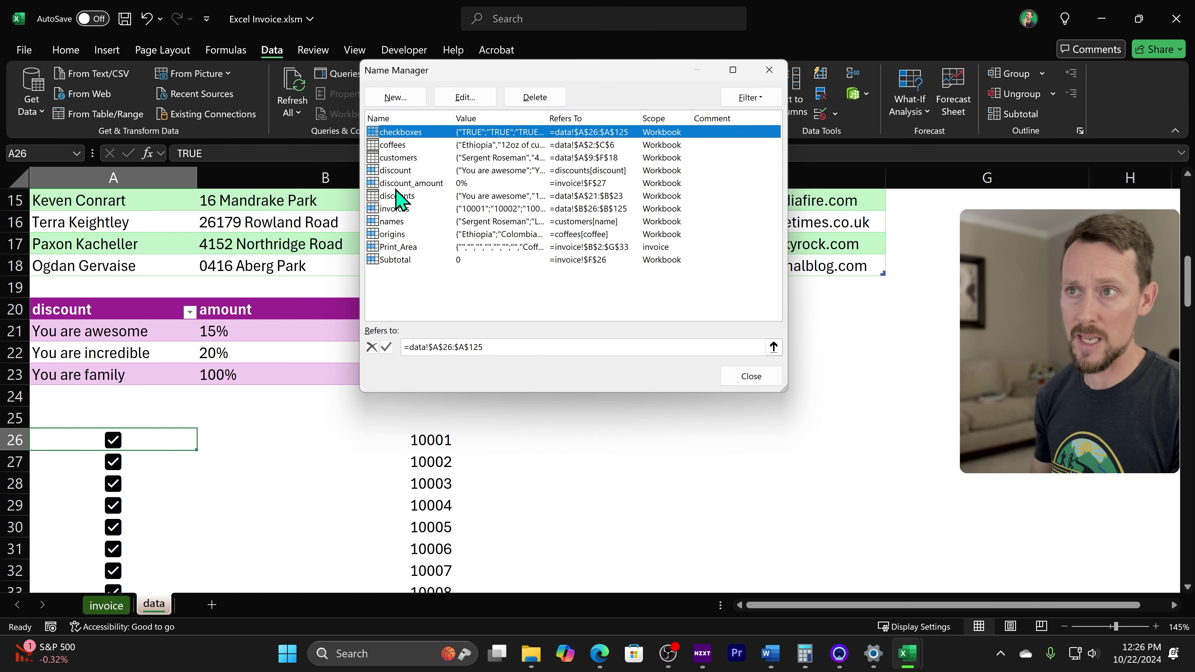
click(410, 208)
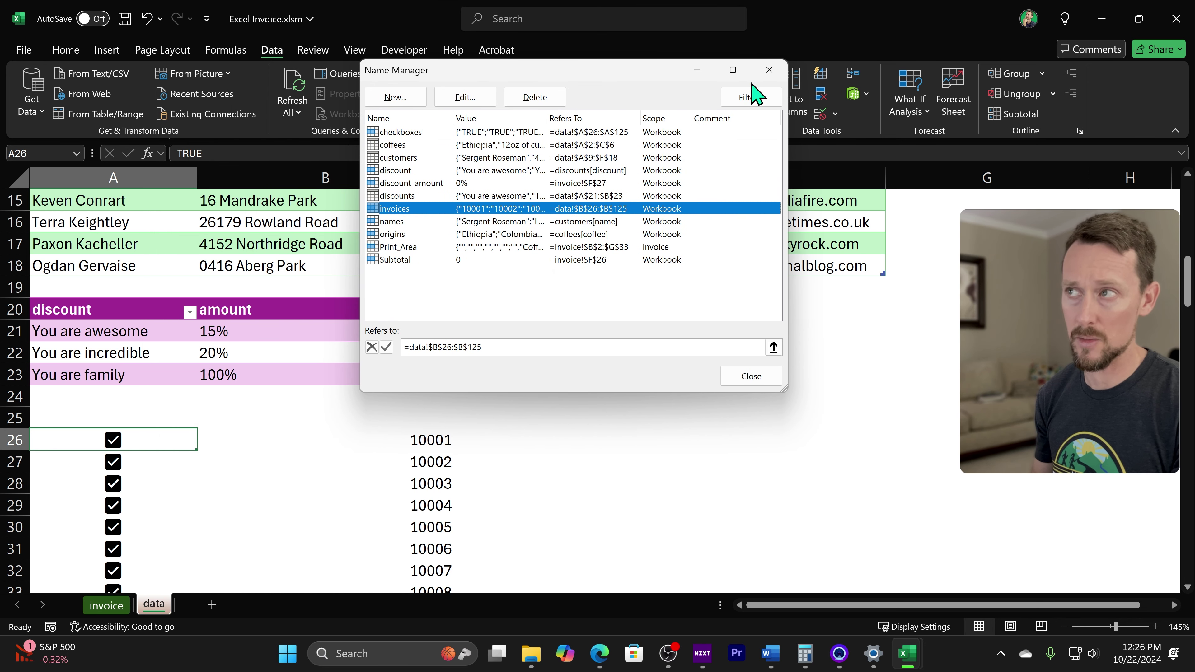
click(768, 70)
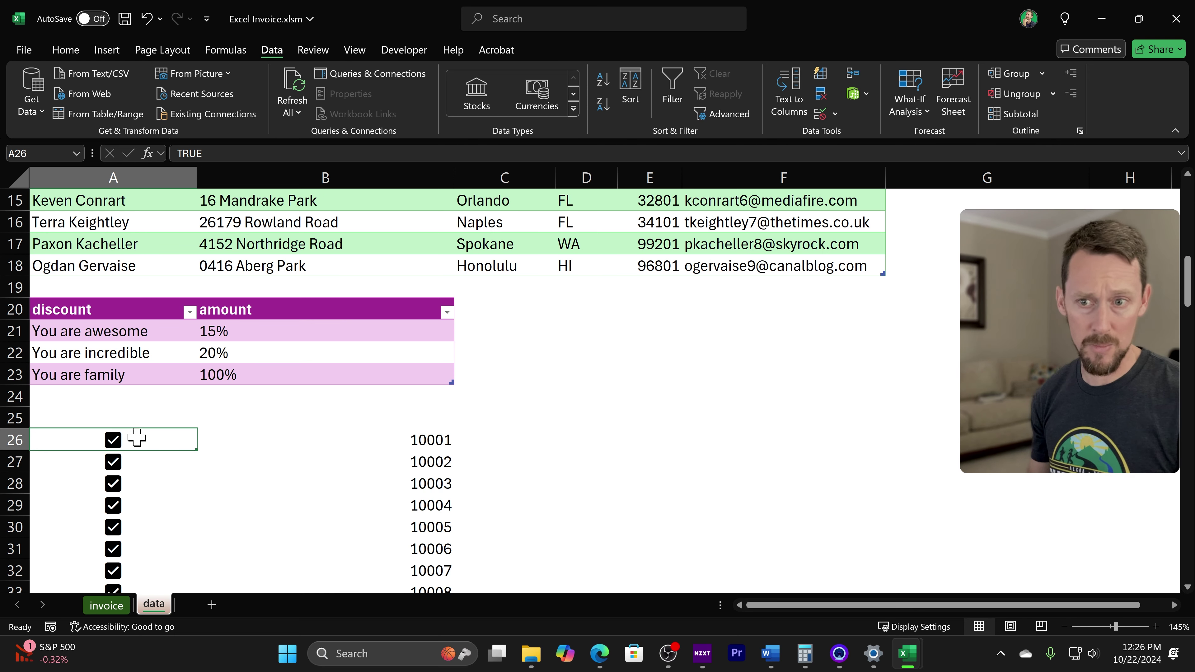
drag(139, 440, 201, 405)
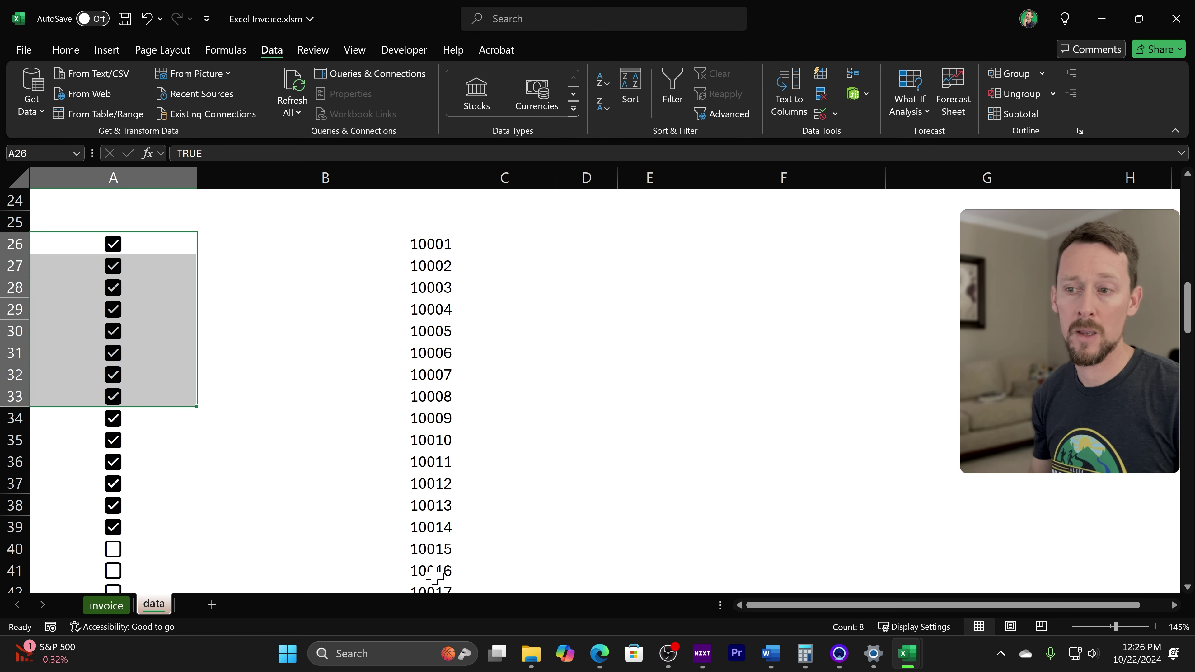
Step: Tick invoice 10015's checkbox in A40 and return to the invoice, now numbered 10016
click(100, 548)
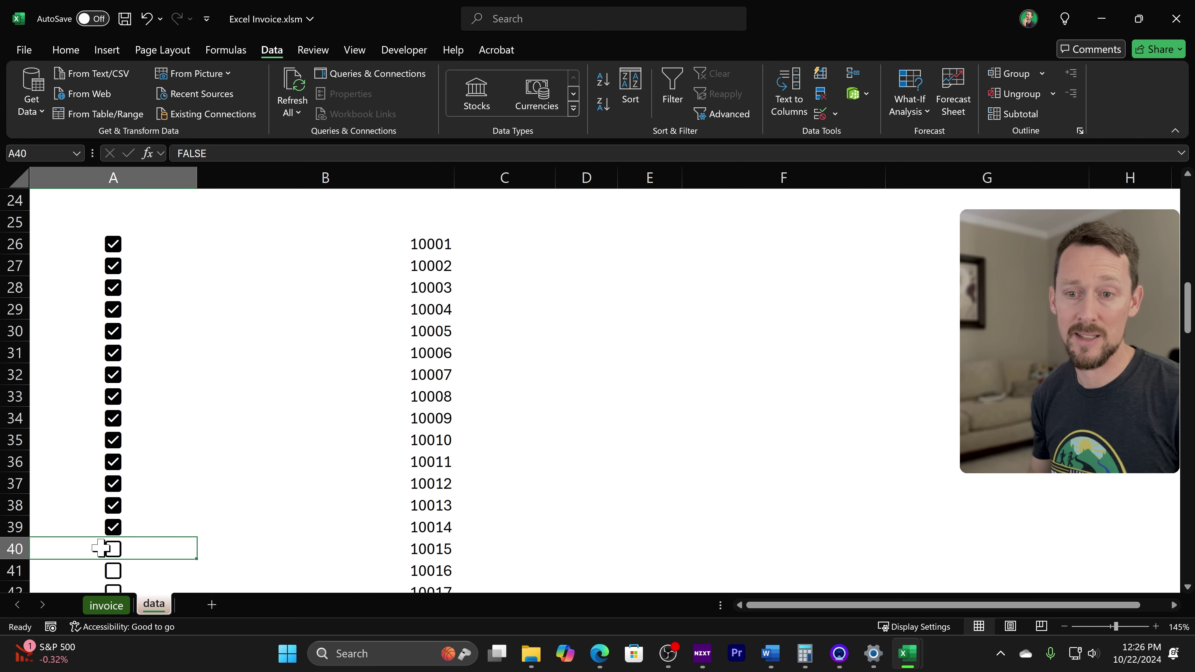
click(120, 550)
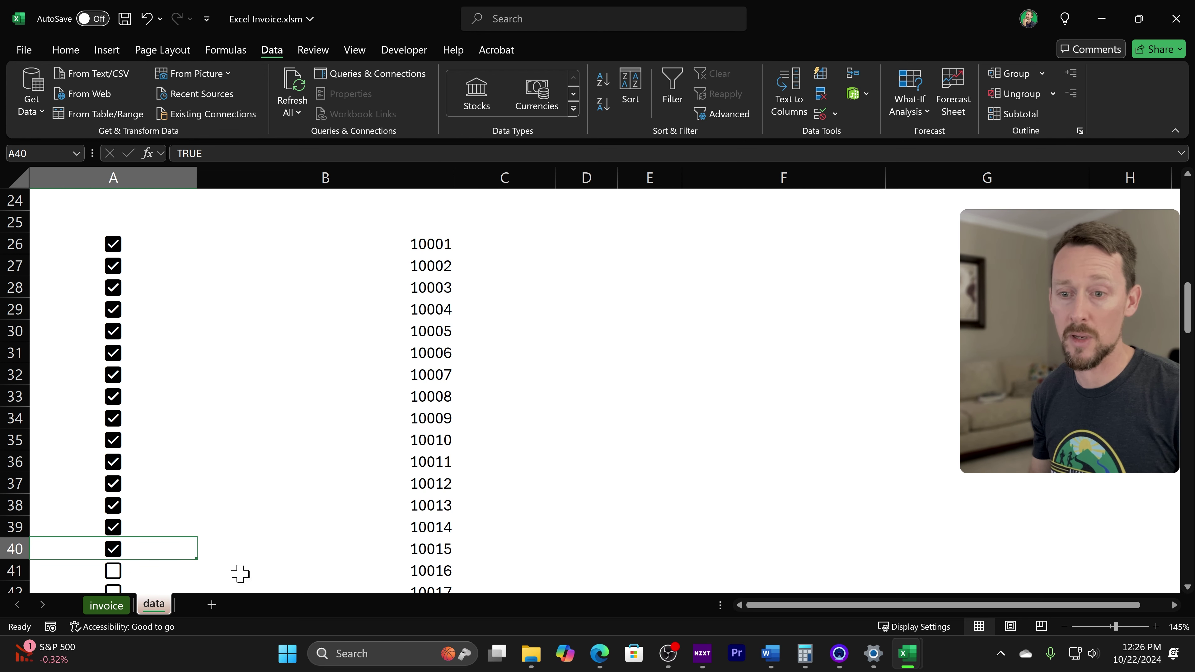
click(105, 605)
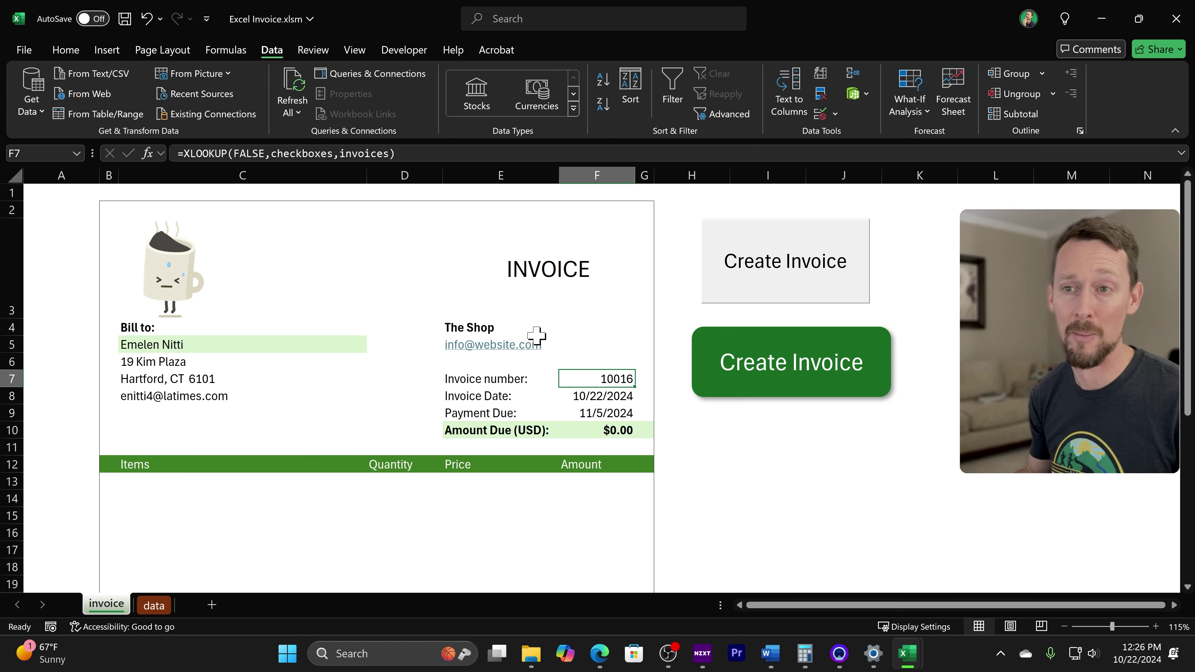
click(169, 477)
Step: Preview C13's coffee dropdown, then open its Data Validation settings with Alt+A, V, V
scroll(319, 454, down, 2)
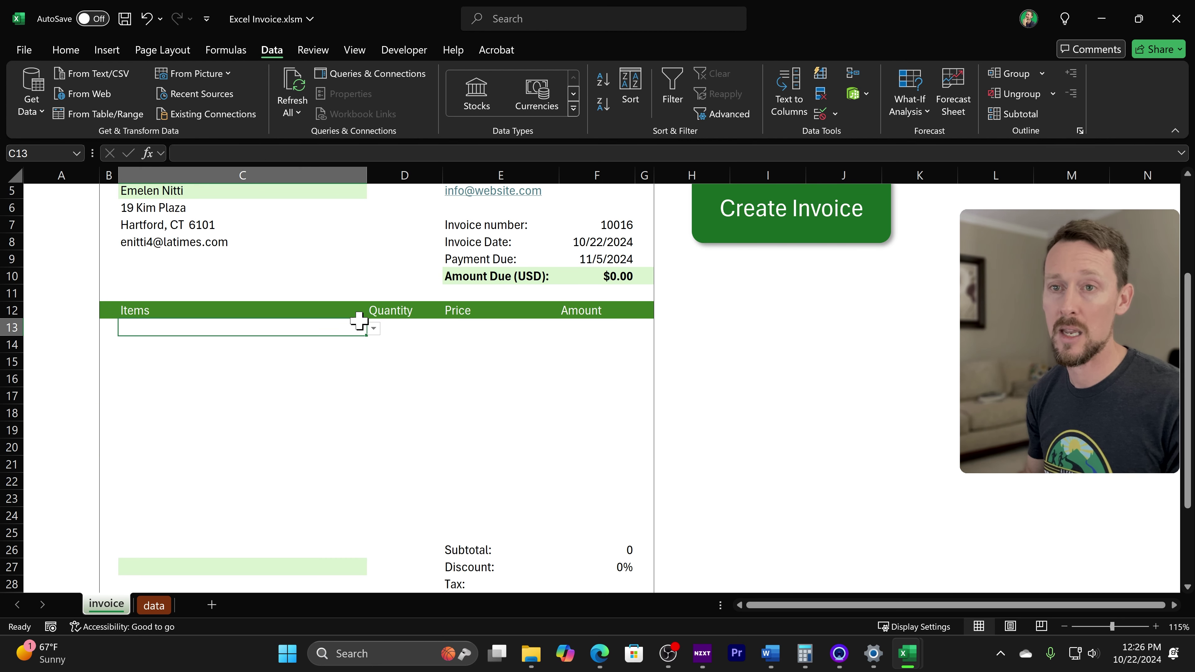
click(374, 328)
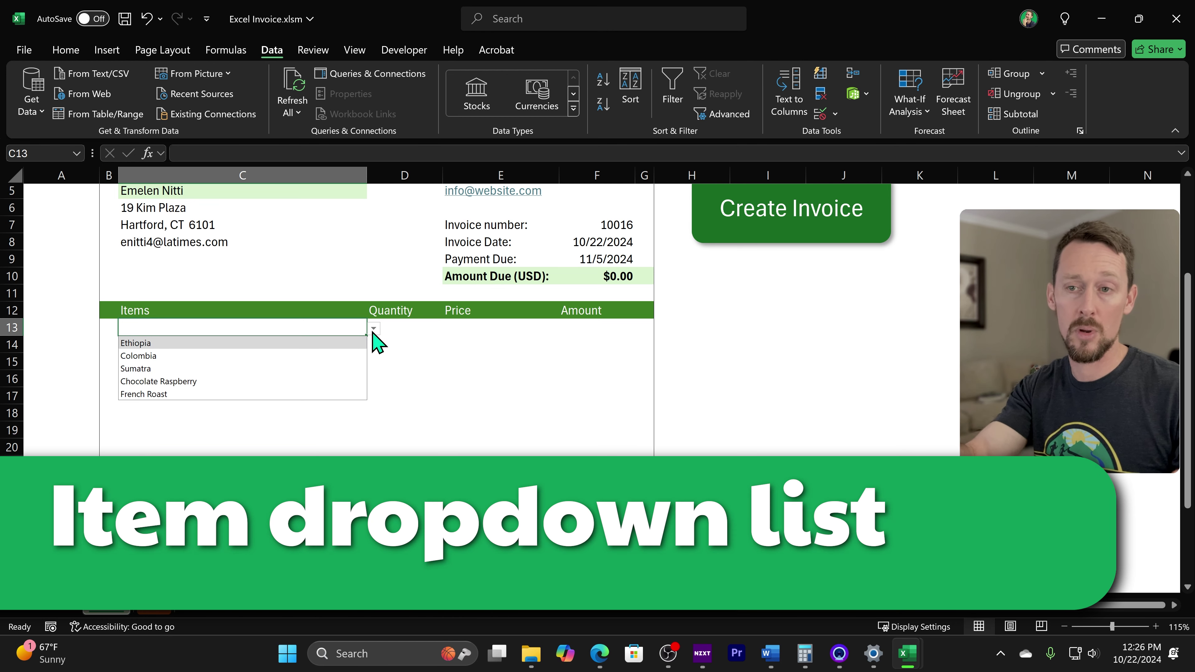
scroll(325, 314, up, 1)
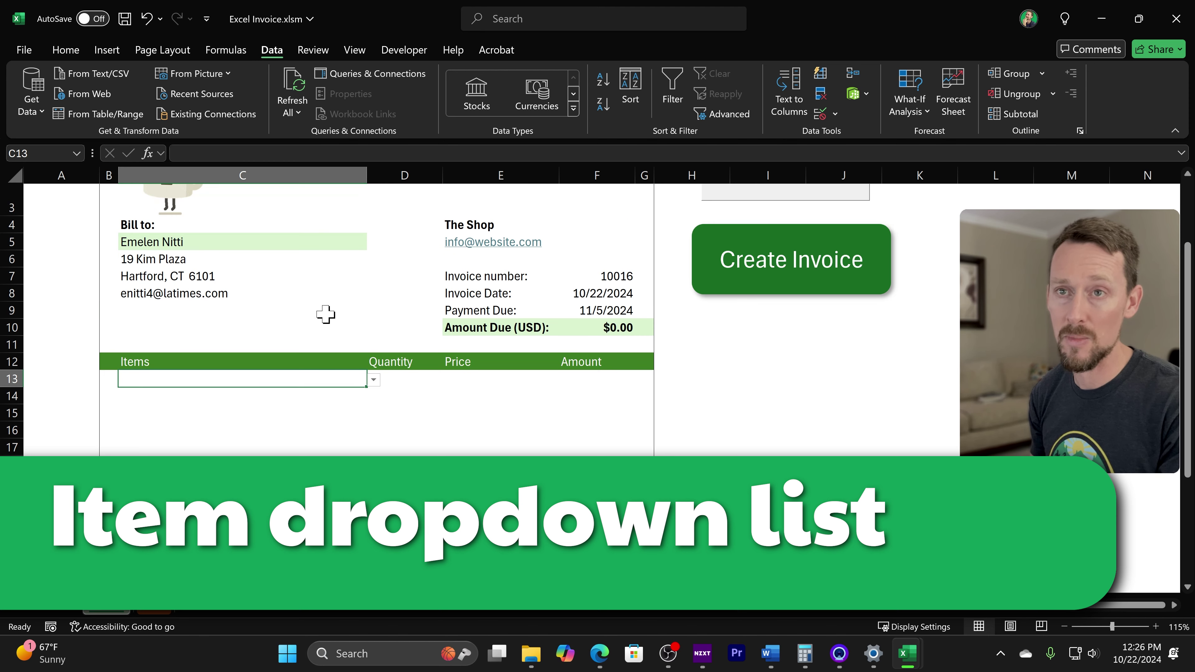
click(229, 240)
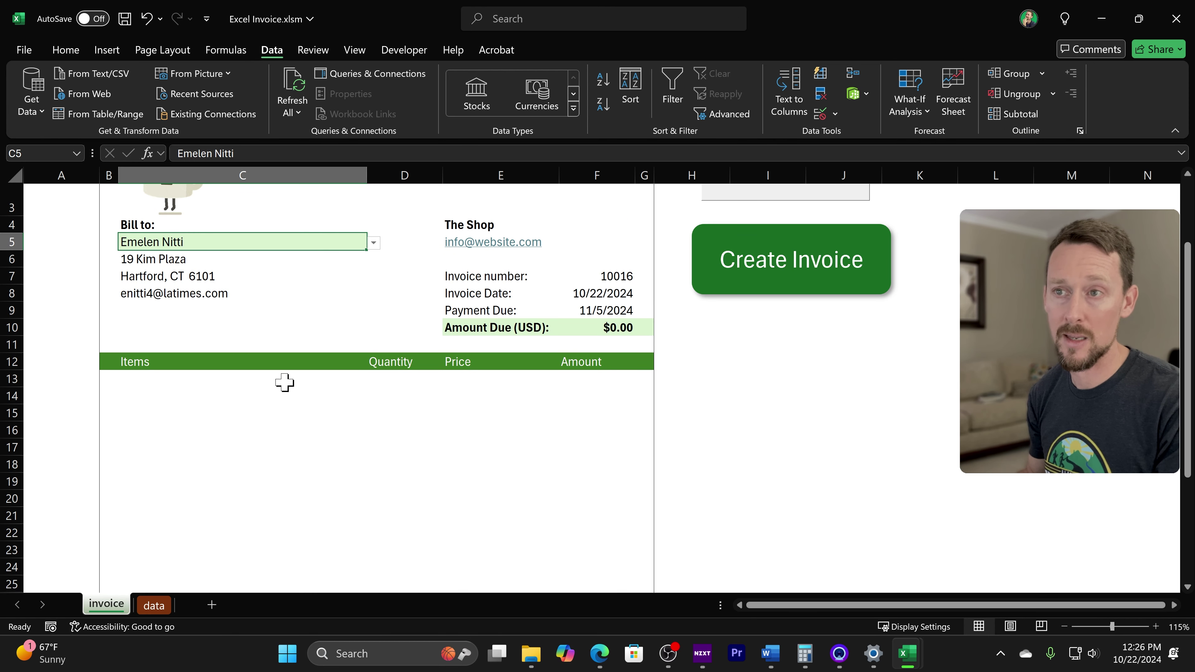
click(270, 381)
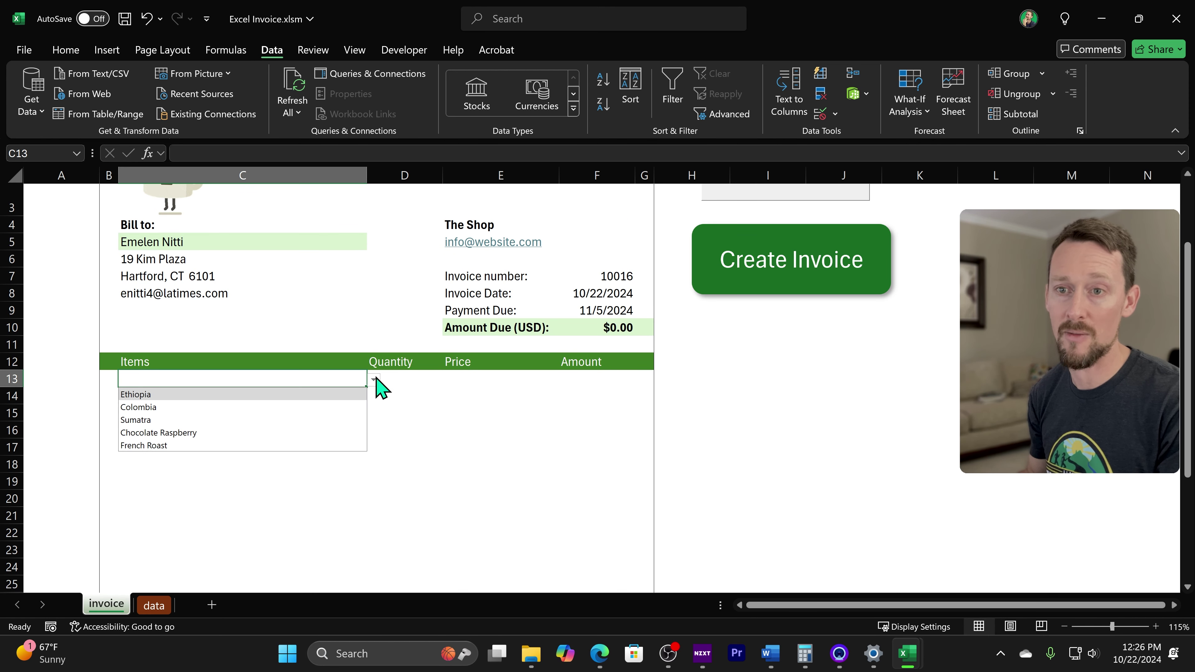
key(Escape)
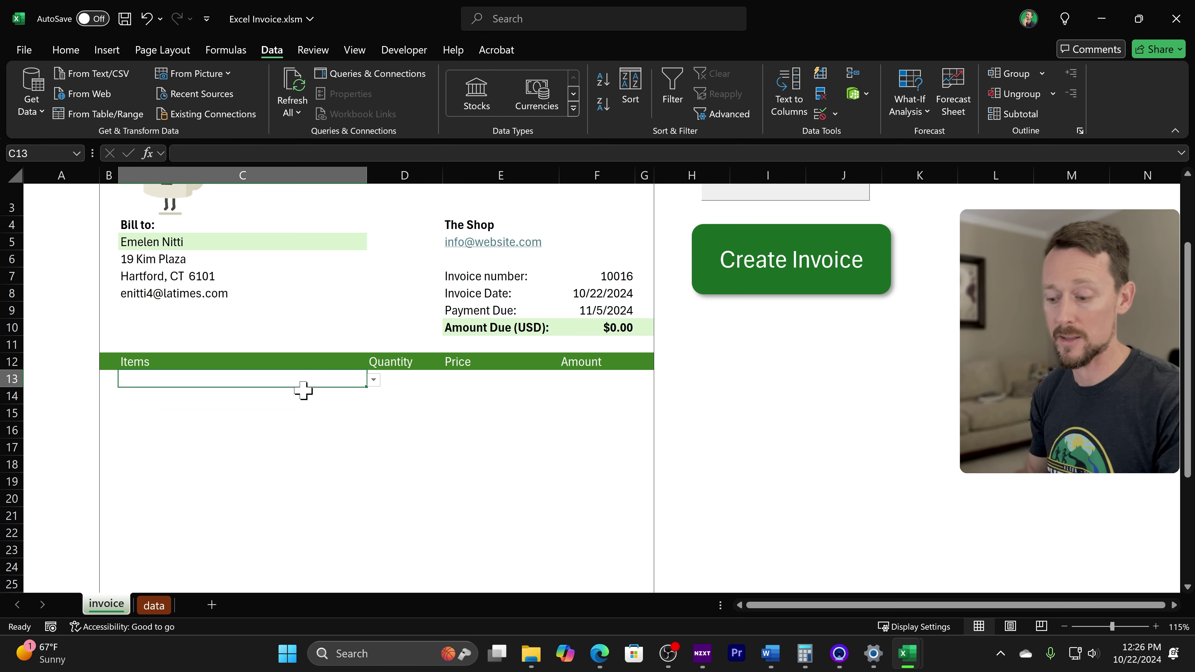
key(alt+a)
key(v)
key(v)
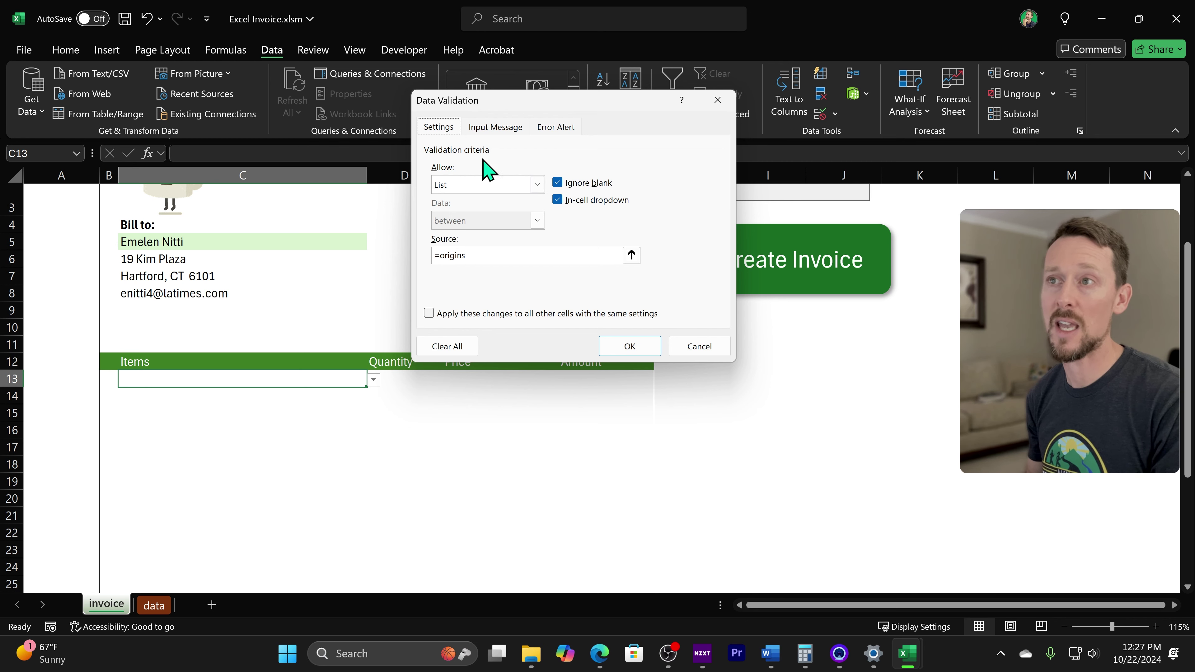
Step: Confirm C13 allows a List from =origins, close validation unchanged, and show the five coffee choices
click(537, 184)
click(536, 184)
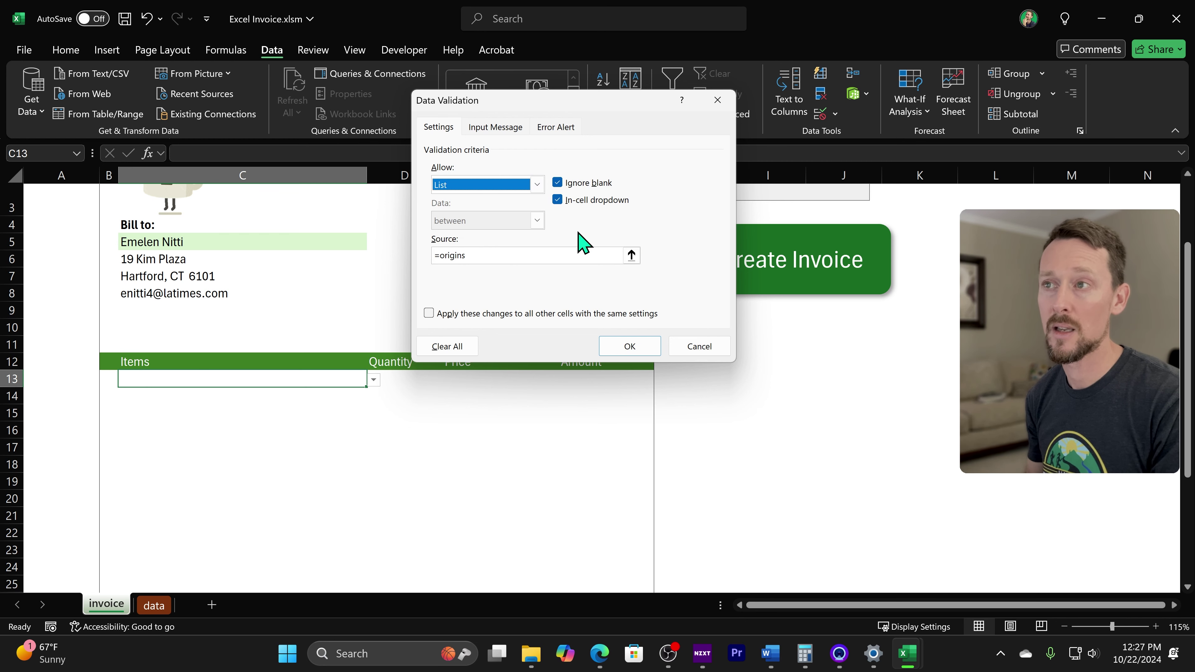
click(484, 256)
scroll(75, 315, up, 1)
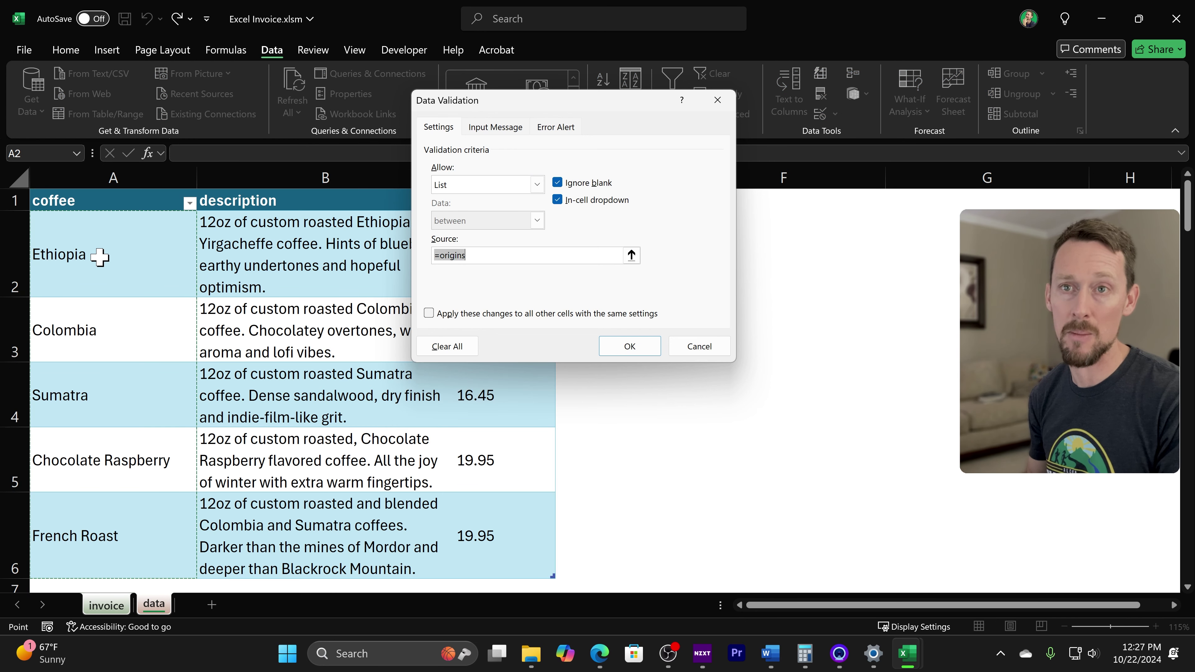
scroll(107, 245, down, 2)
scroll(135, 329, up, 1)
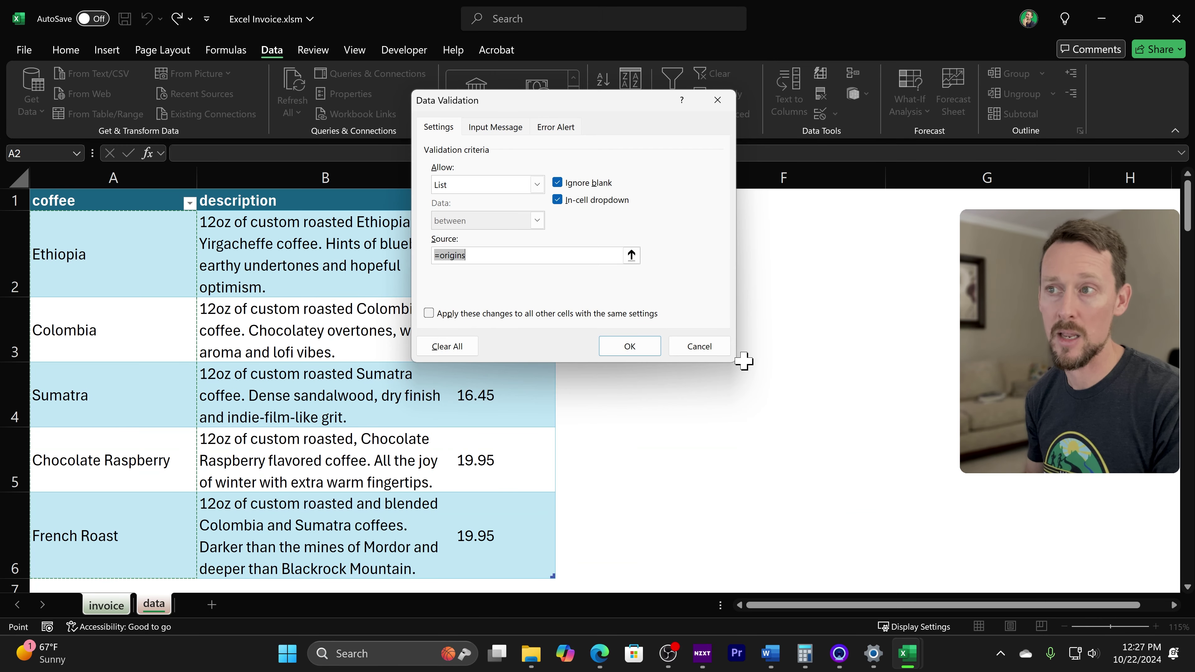
click(700, 346)
click(373, 379)
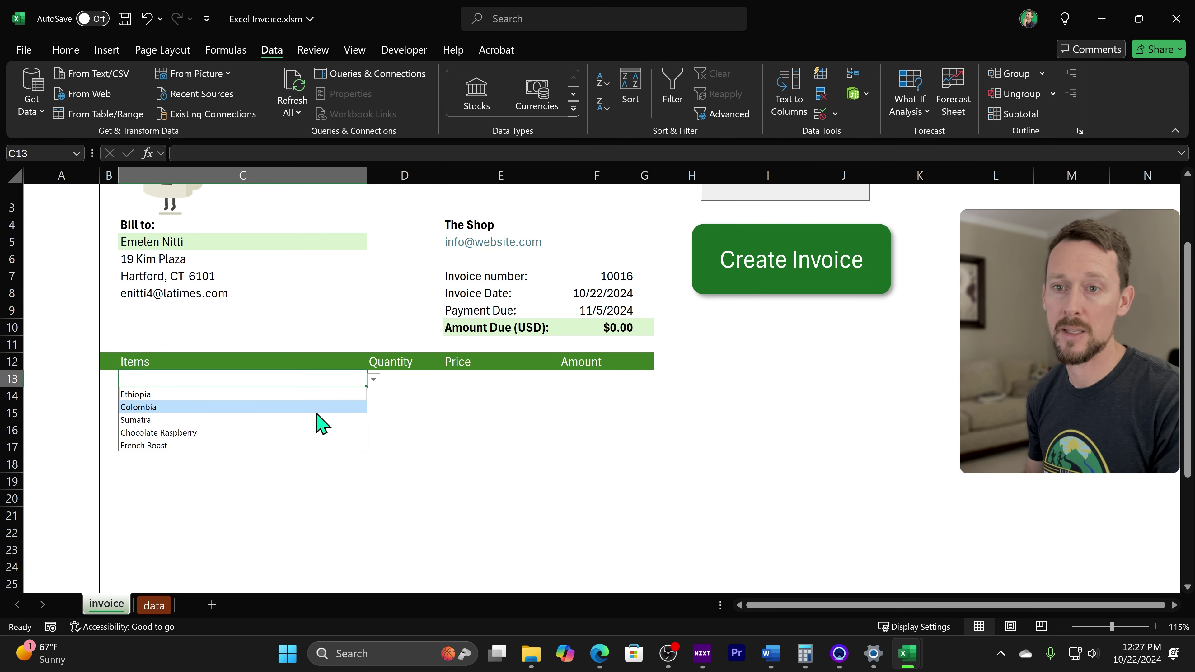
Step: Choose Colombia in C13 and Chocolate Raspberry in C14
click(315, 407)
click(348, 403)
click(373, 397)
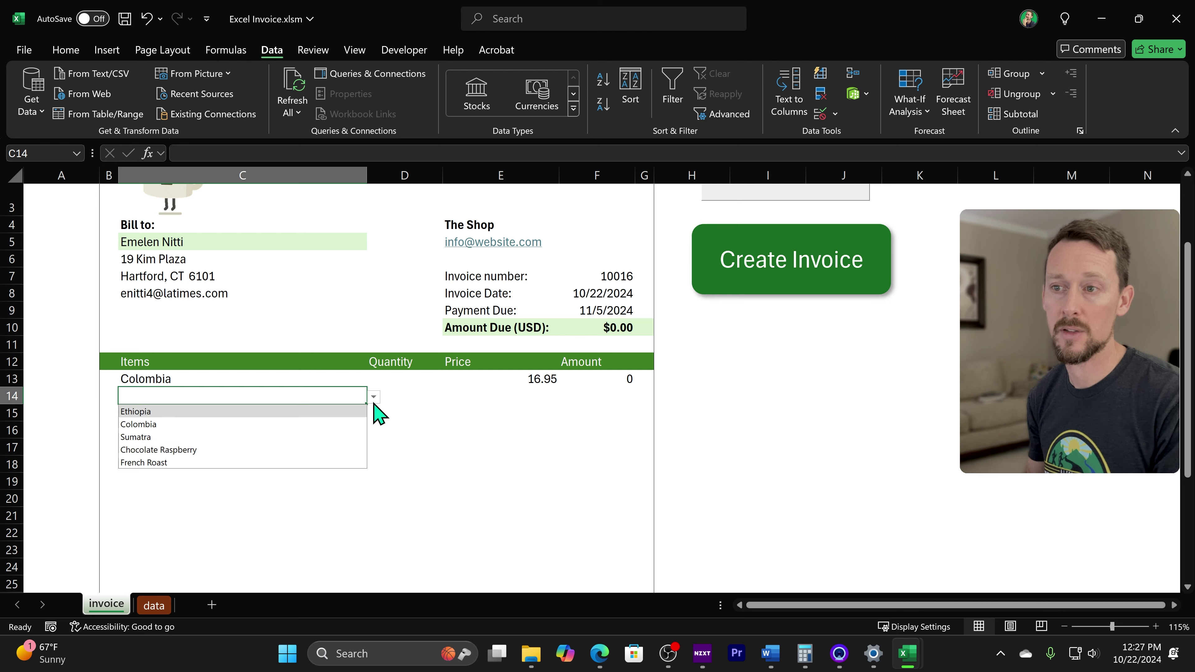
click(309, 451)
Step: Enter quantities 2 in D13 and 4 in D14, bringing the total due to $124.22
click(409, 377)
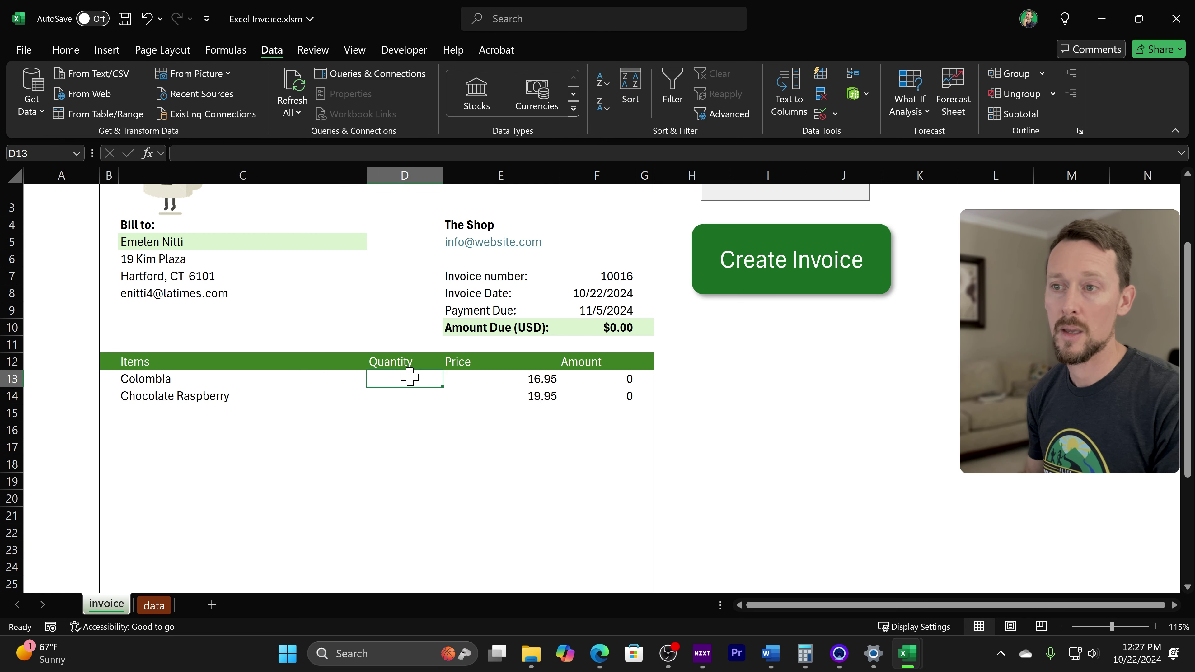
scroll(702, 455, down, 1)
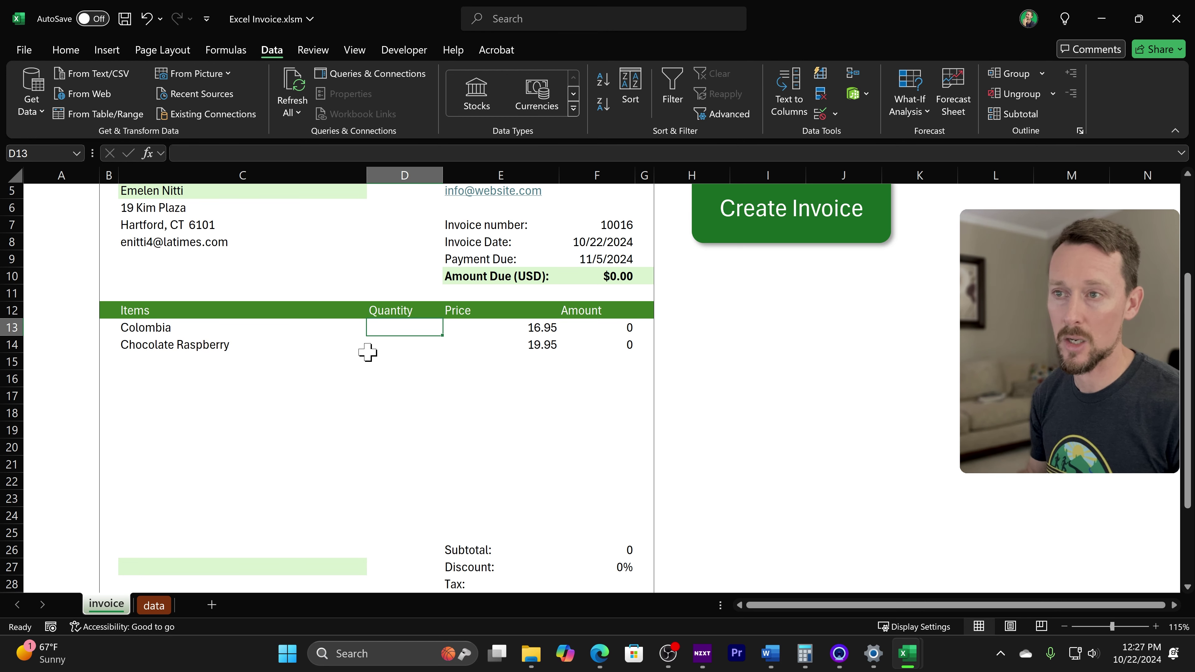
scroll(522, 447, down, 2)
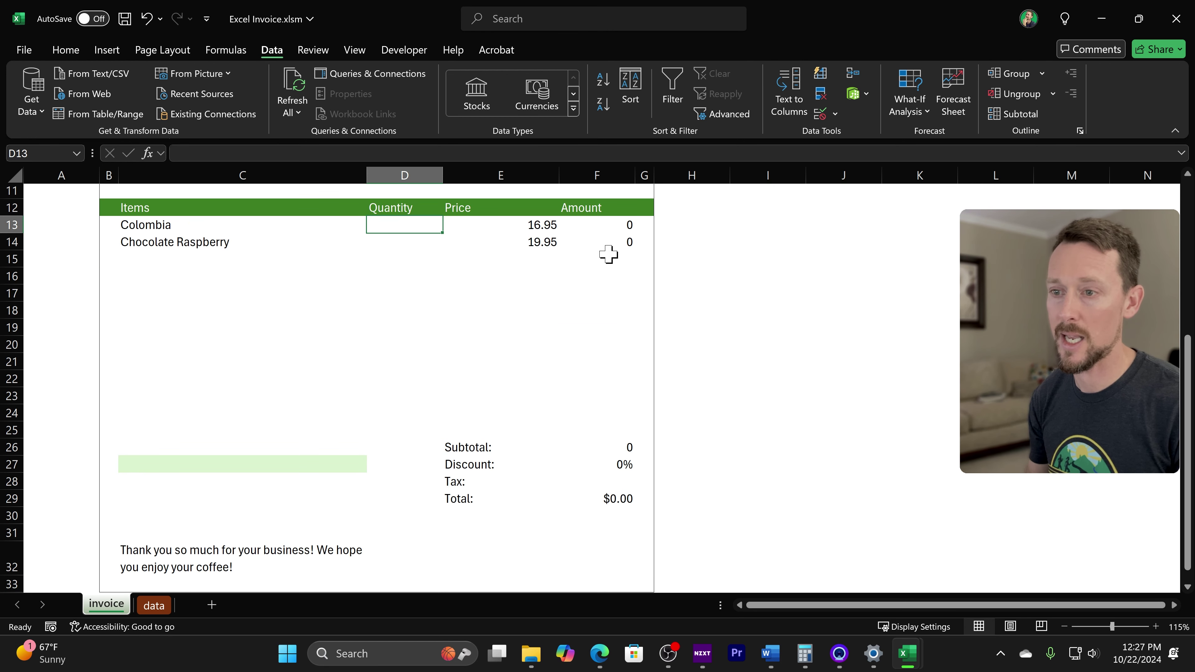
scroll(586, 273, up, 2)
text(2)
key(Return)
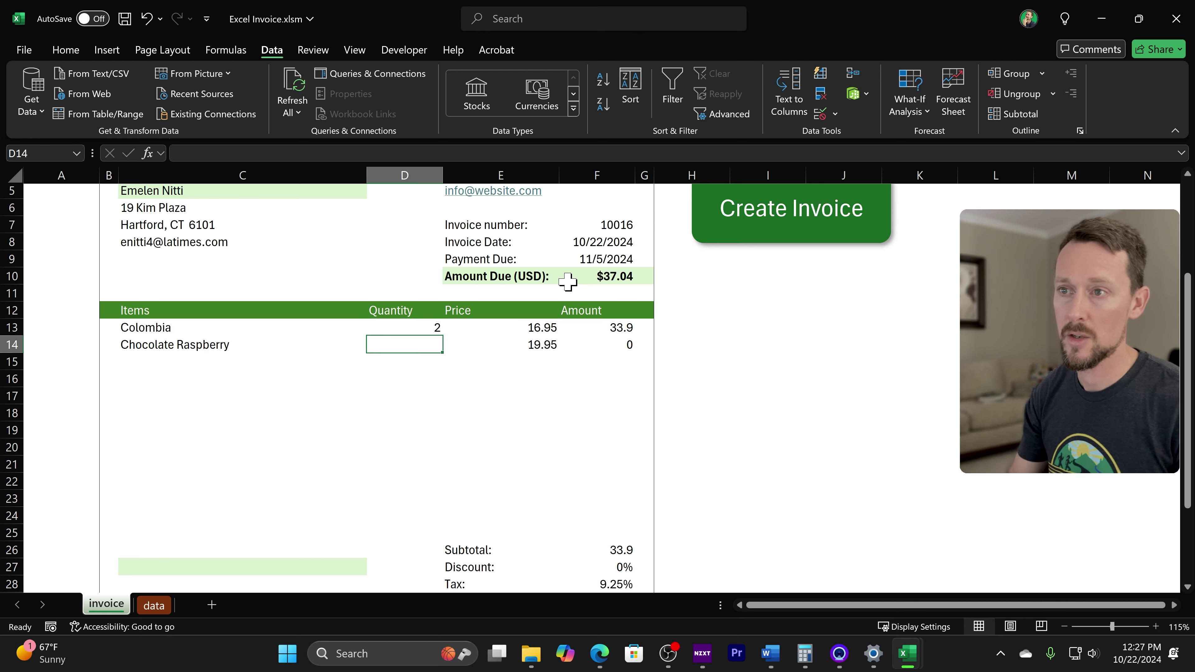
text(4)
key(Return)
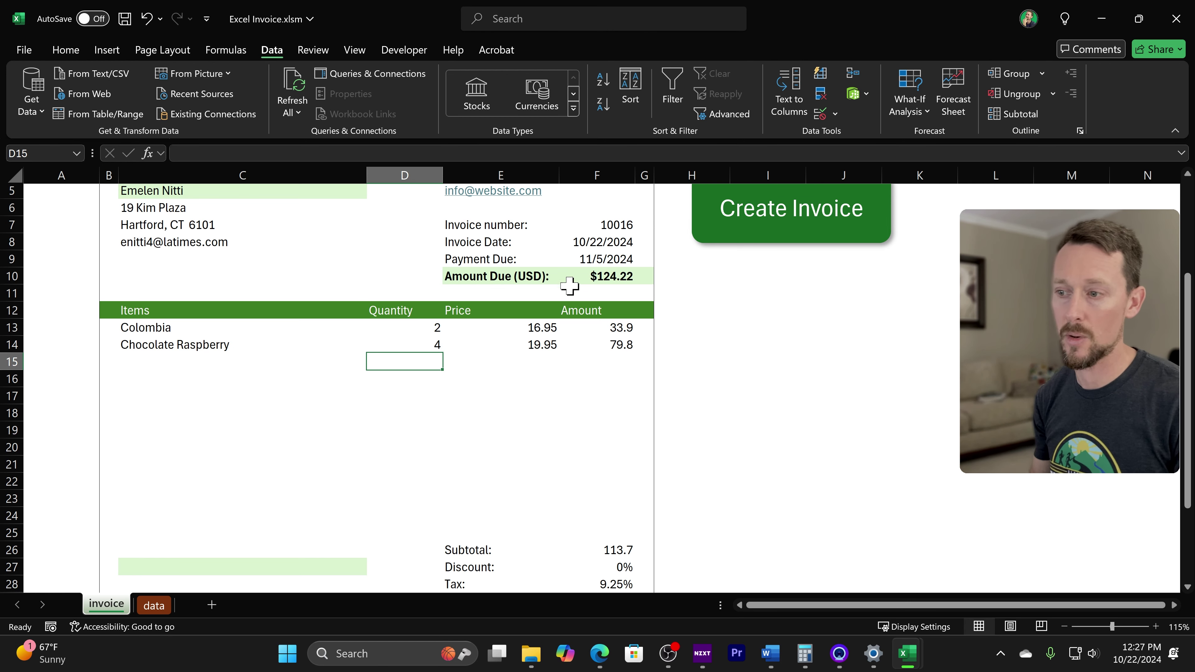
scroll(568, 281, down, 2)
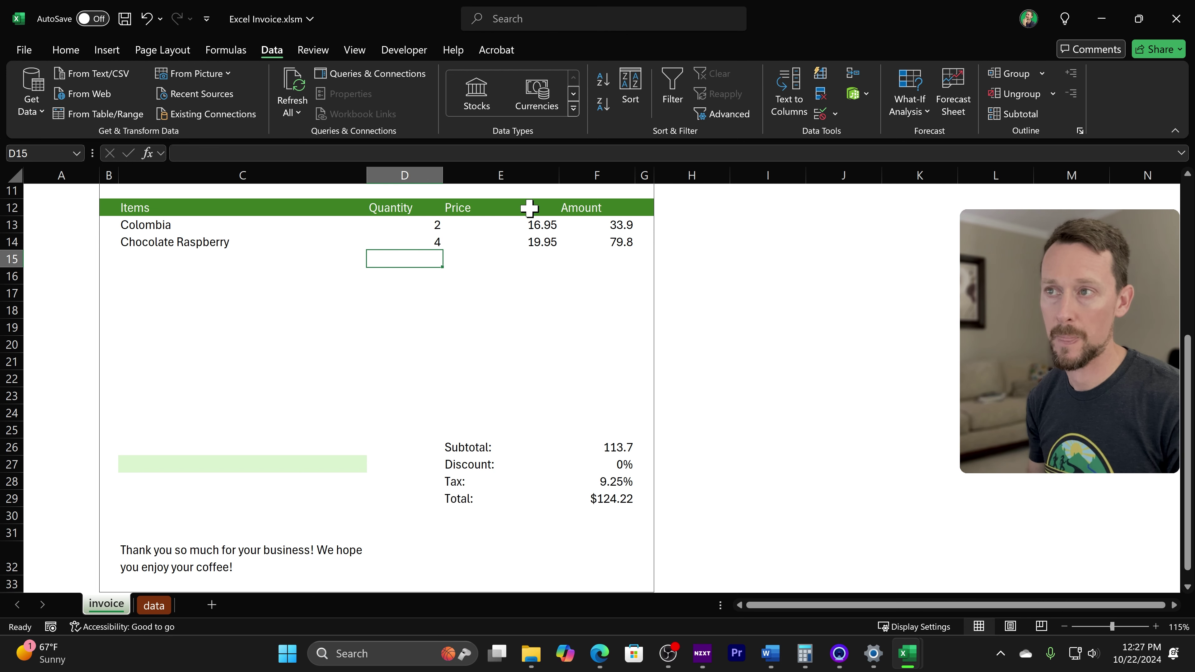
double_click(527, 225)
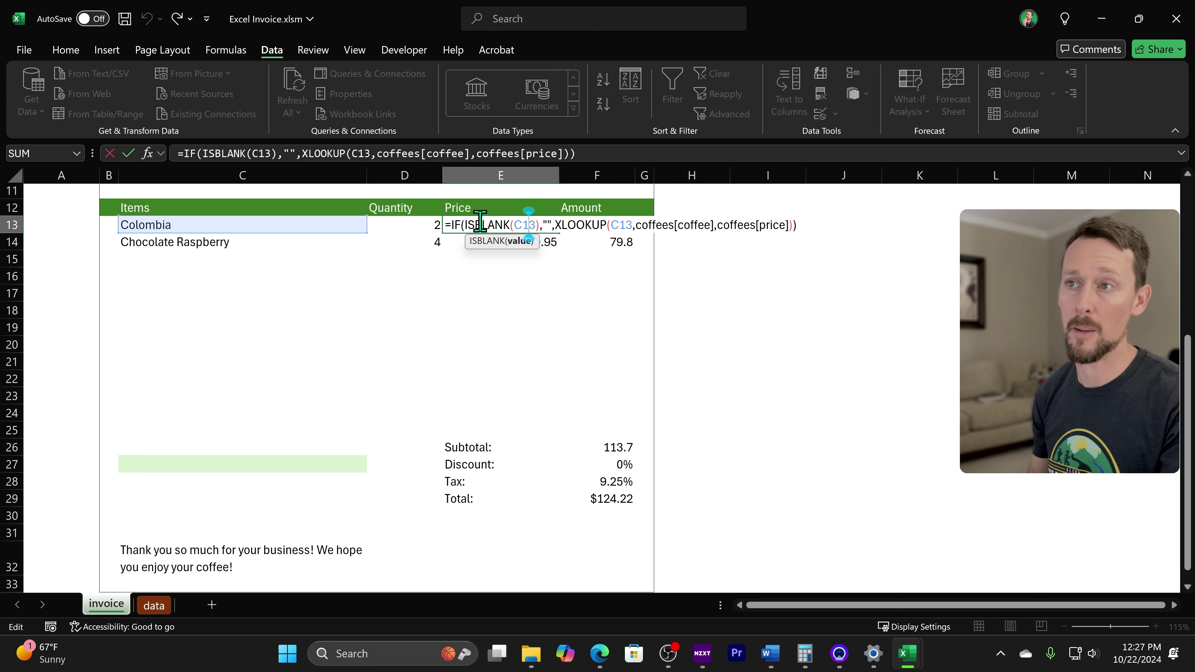
drag(448, 224, 536, 224)
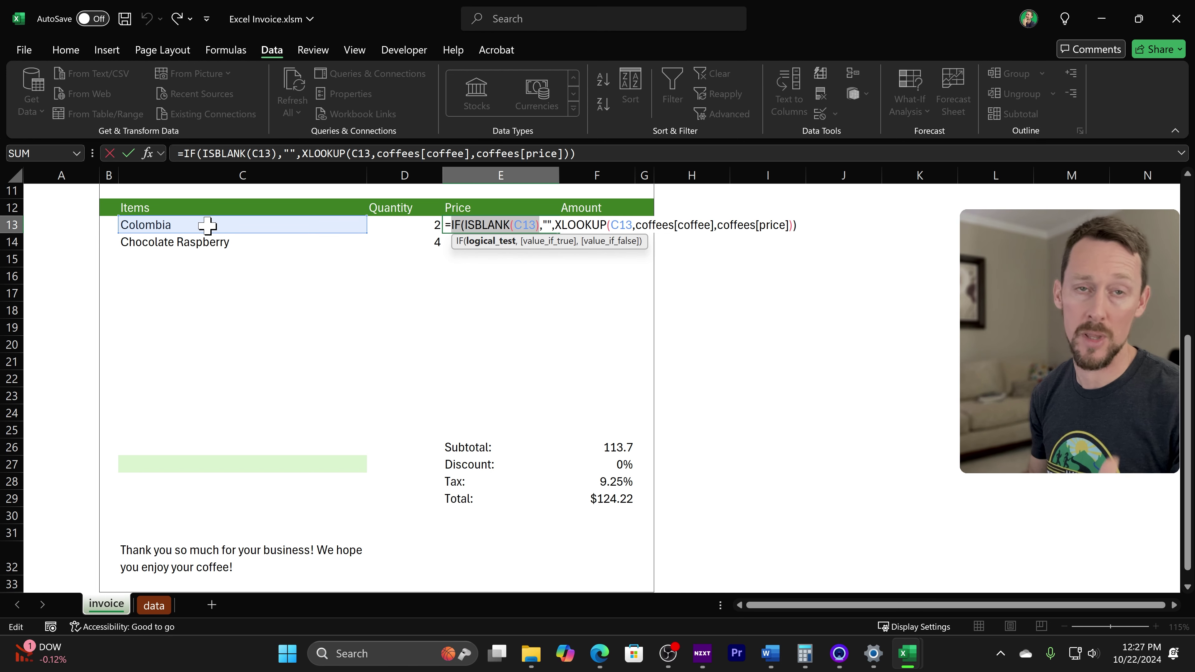
drag(552, 224, 537, 224)
click(546, 225)
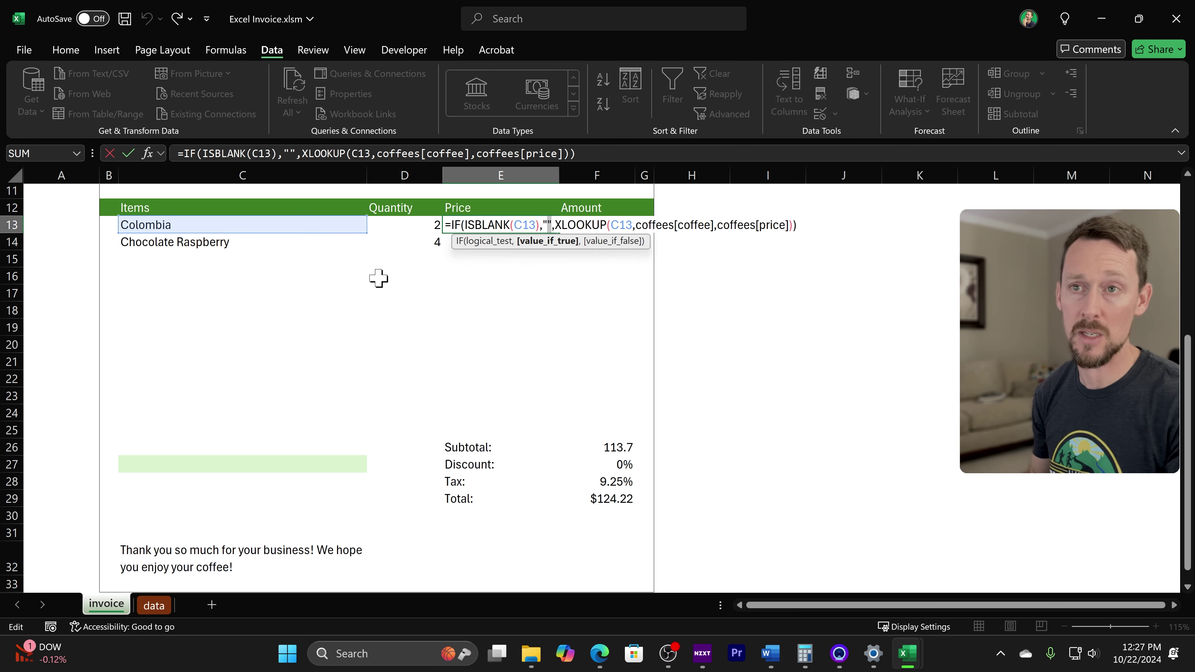
key(Escape)
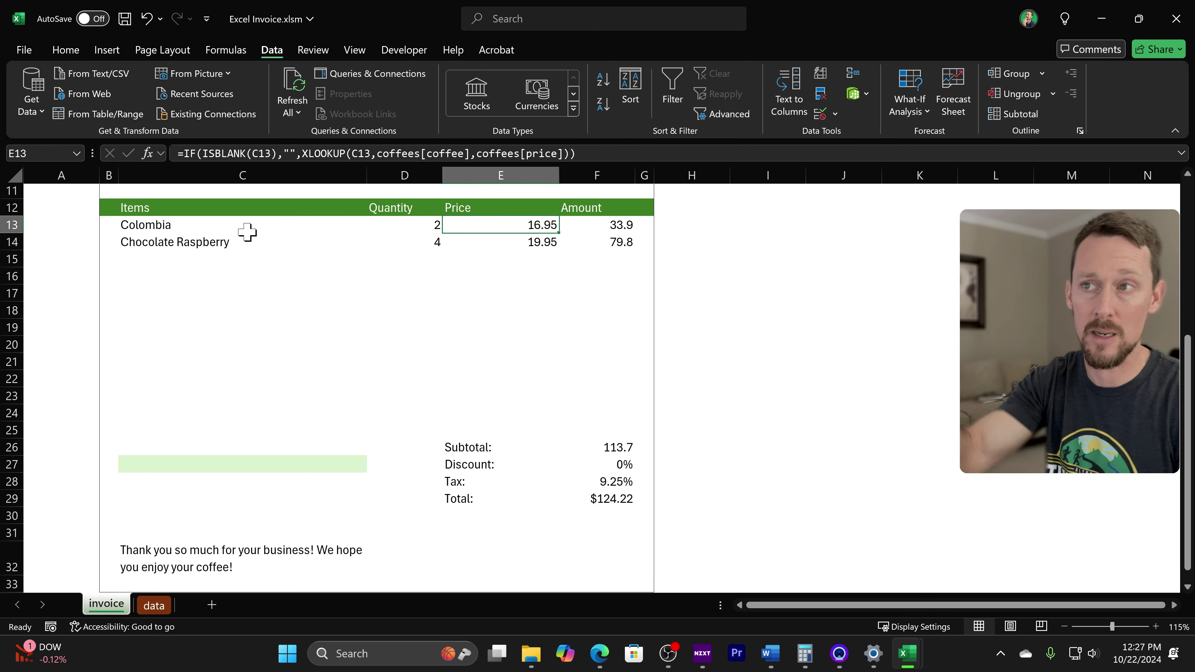
click(241, 229)
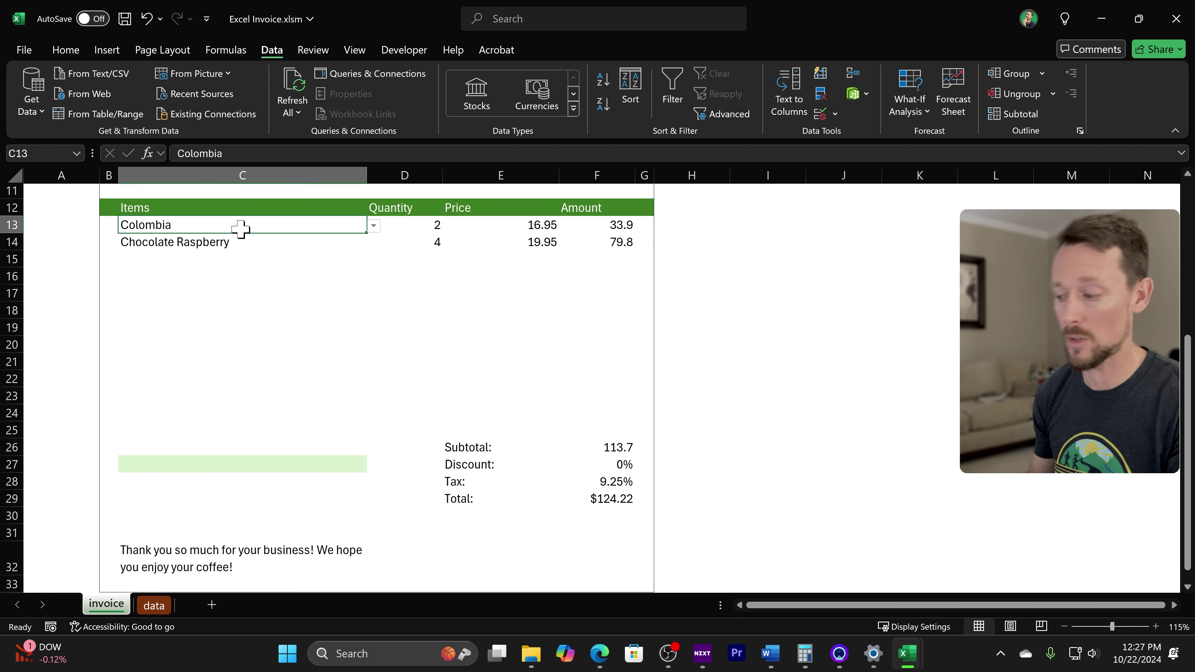
key(Delete)
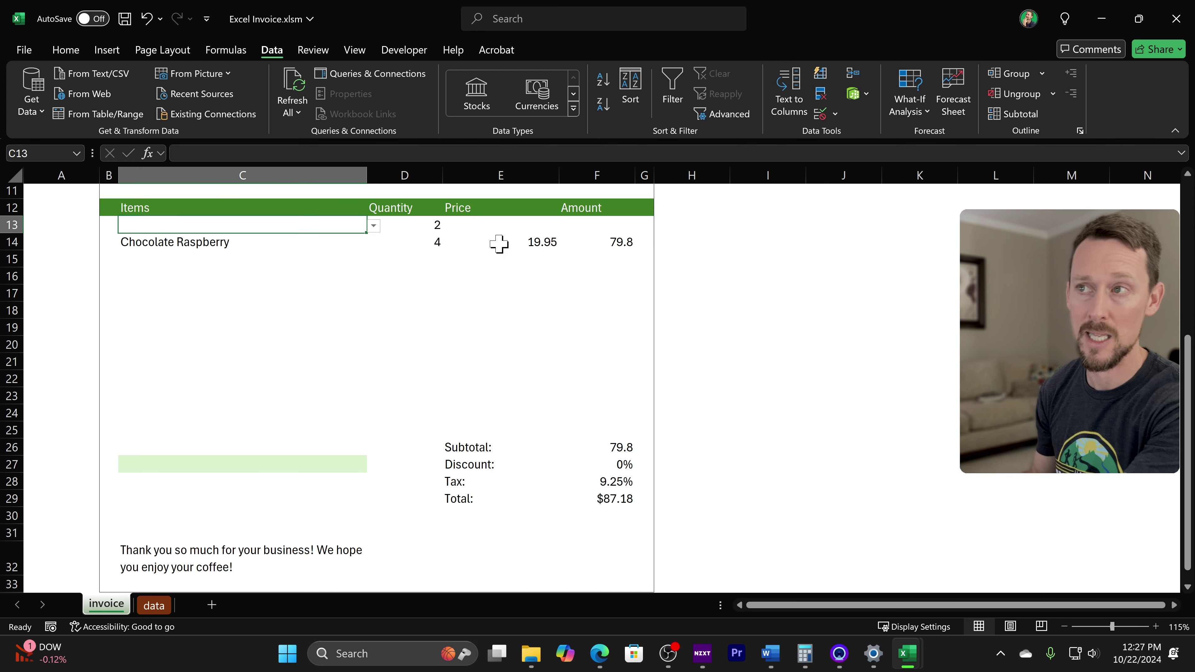
click(537, 222)
click(622, 230)
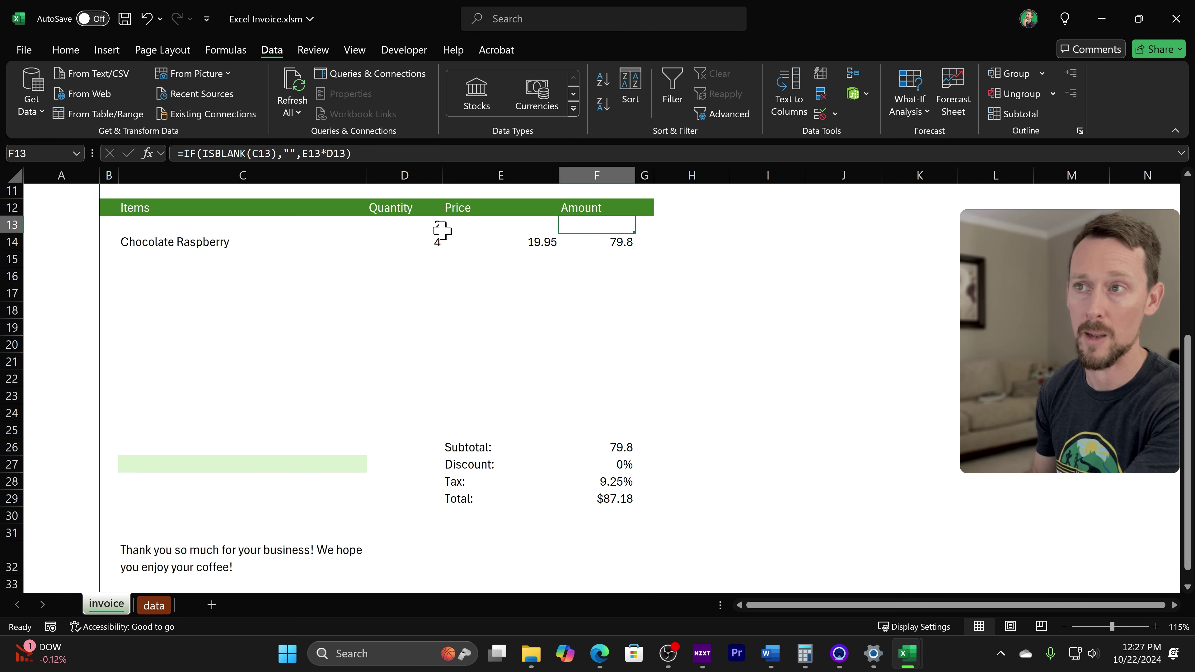
key(ctrl+z)
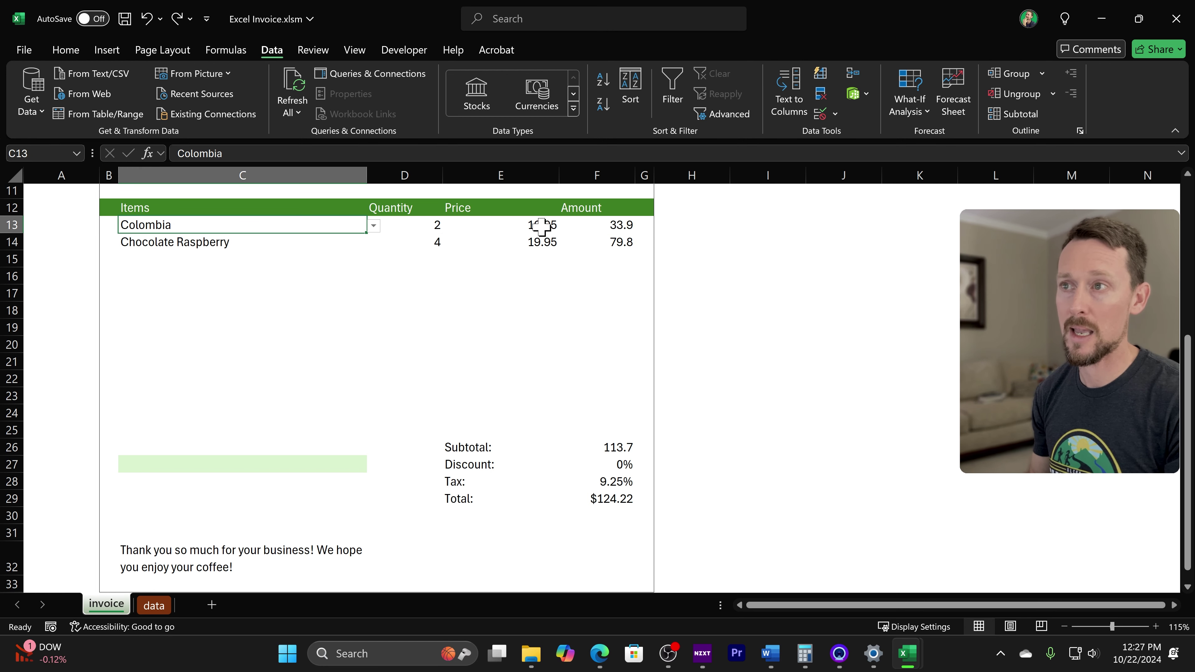
click(543, 225)
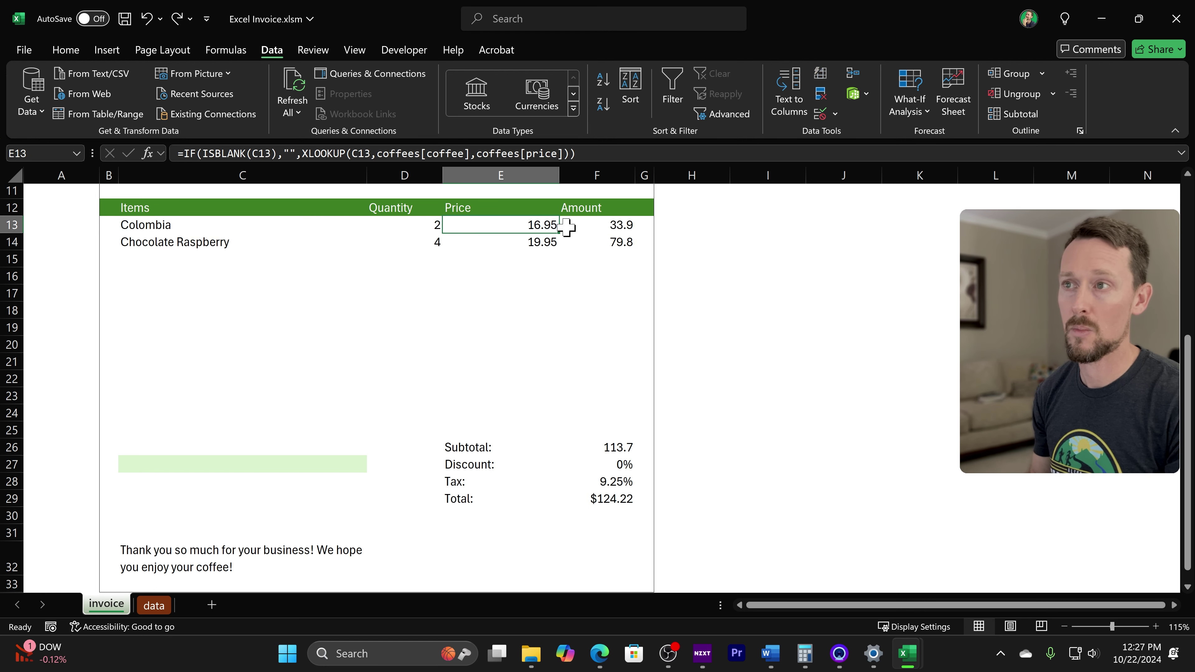
double_click(542, 225)
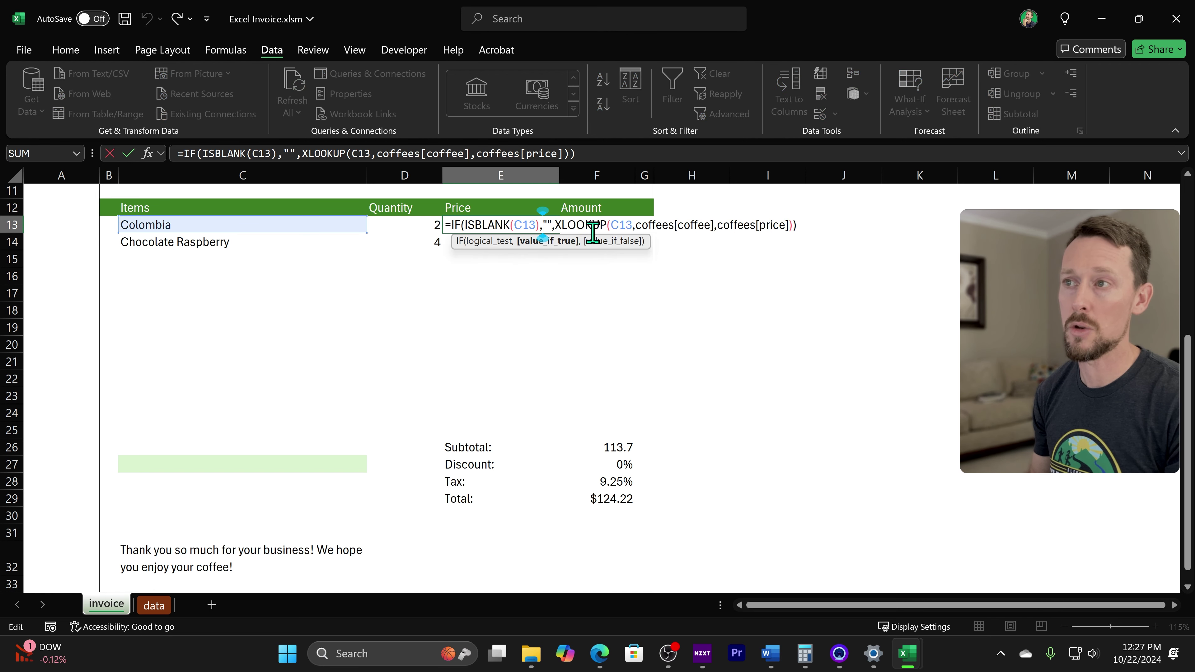
double_click(621, 225)
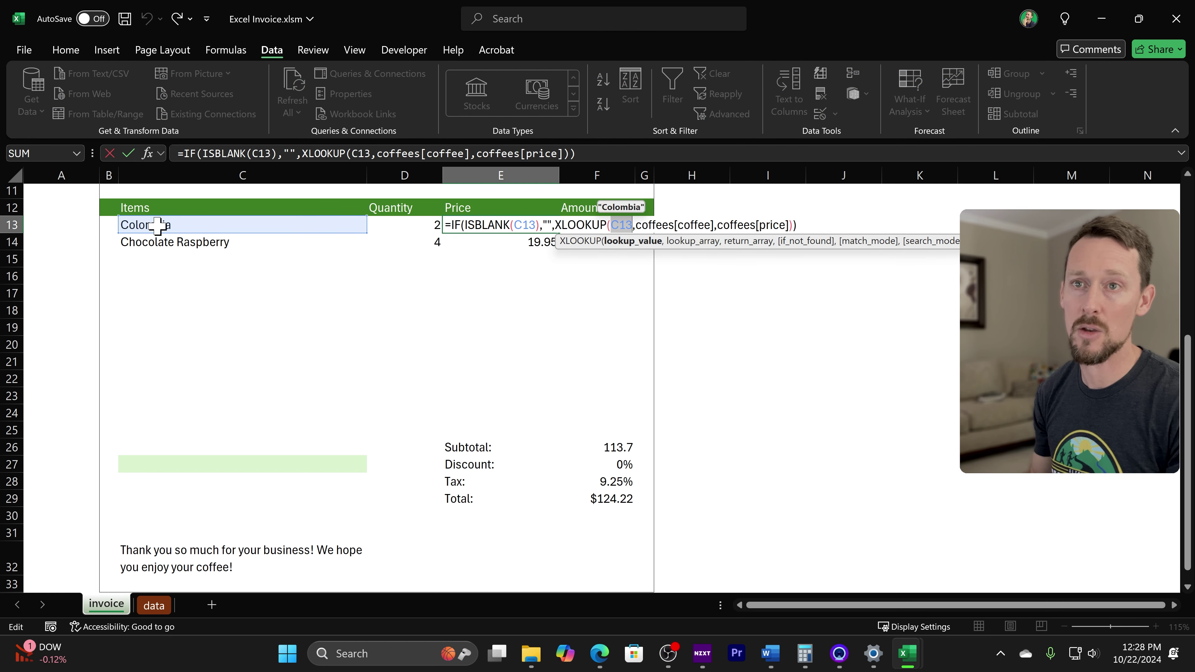
drag(642, 225, 794, 228)
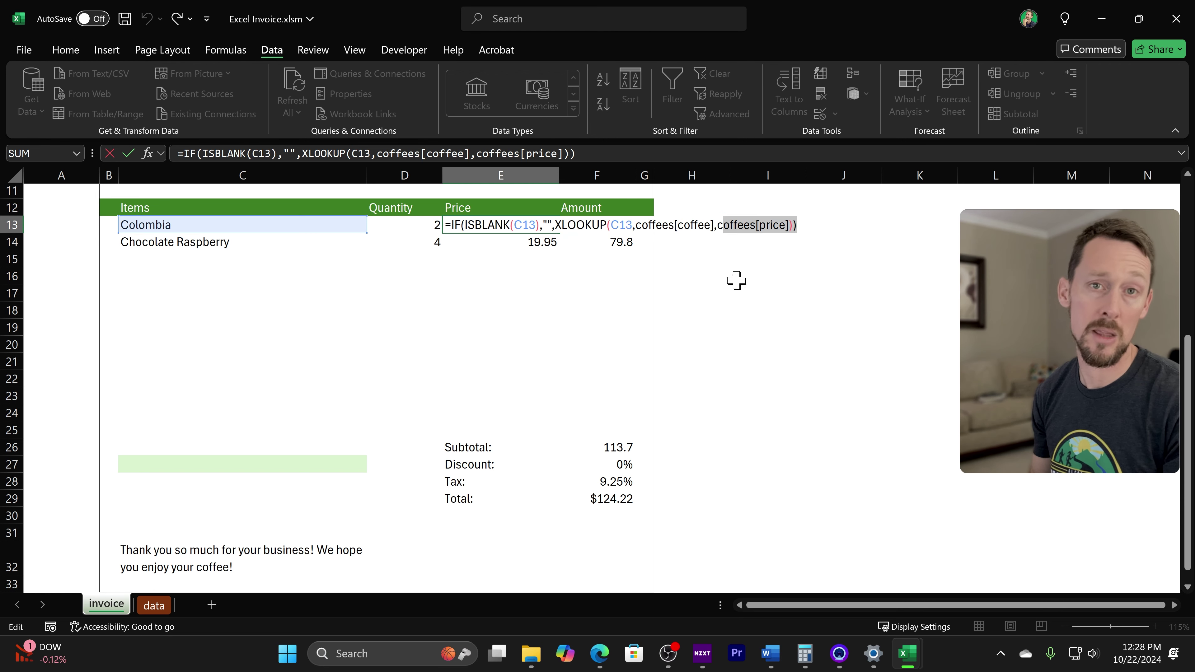
key(Escape)
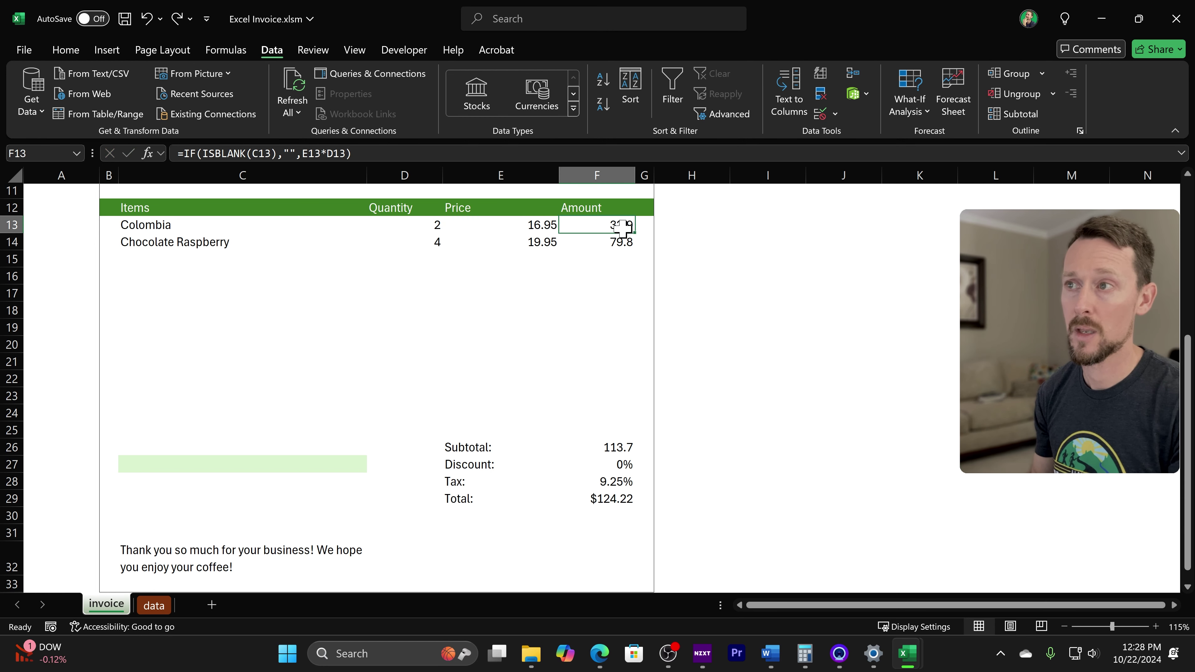
double_click(626, 225)
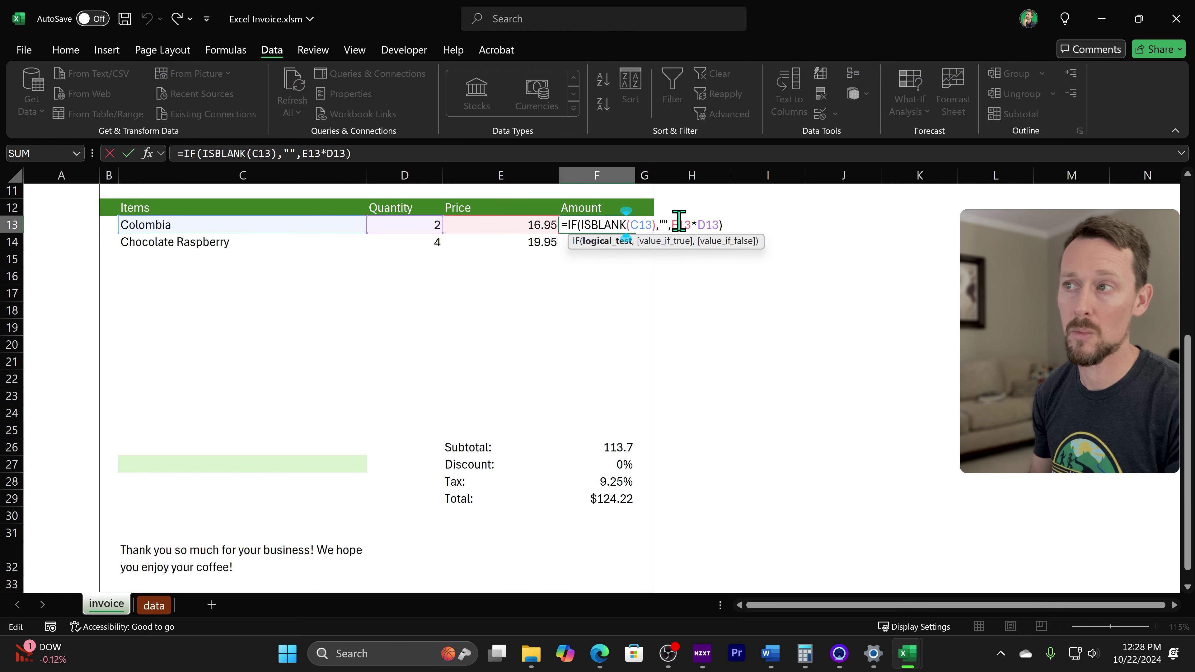
double_click(665, 225)
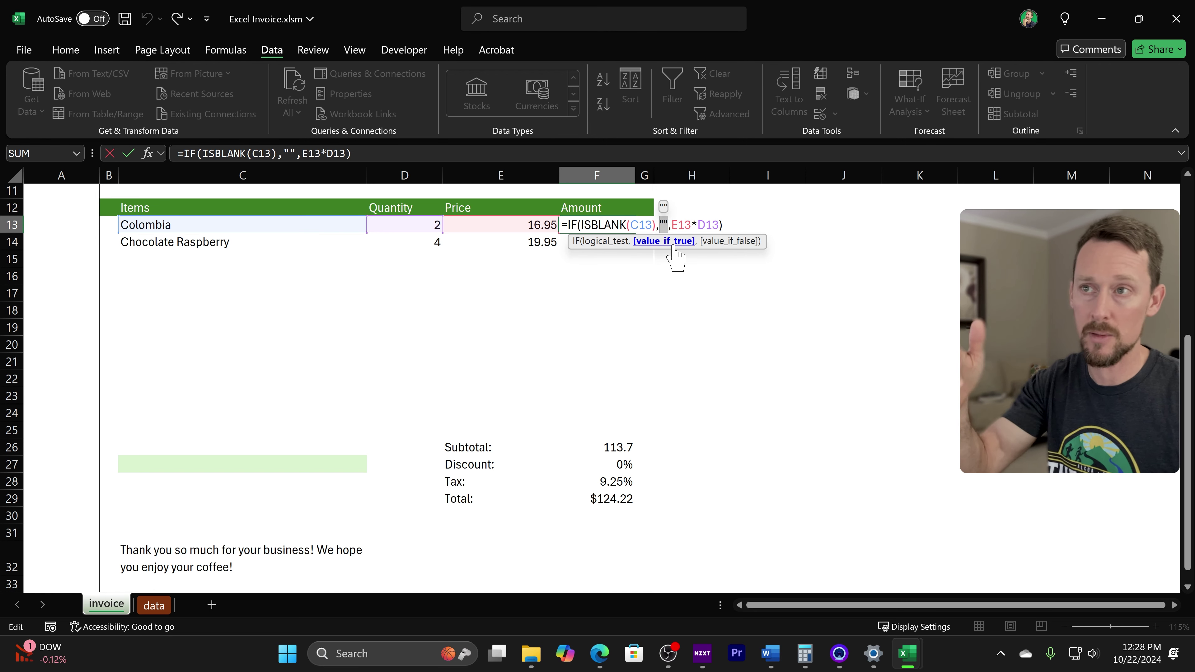
key(Escape)
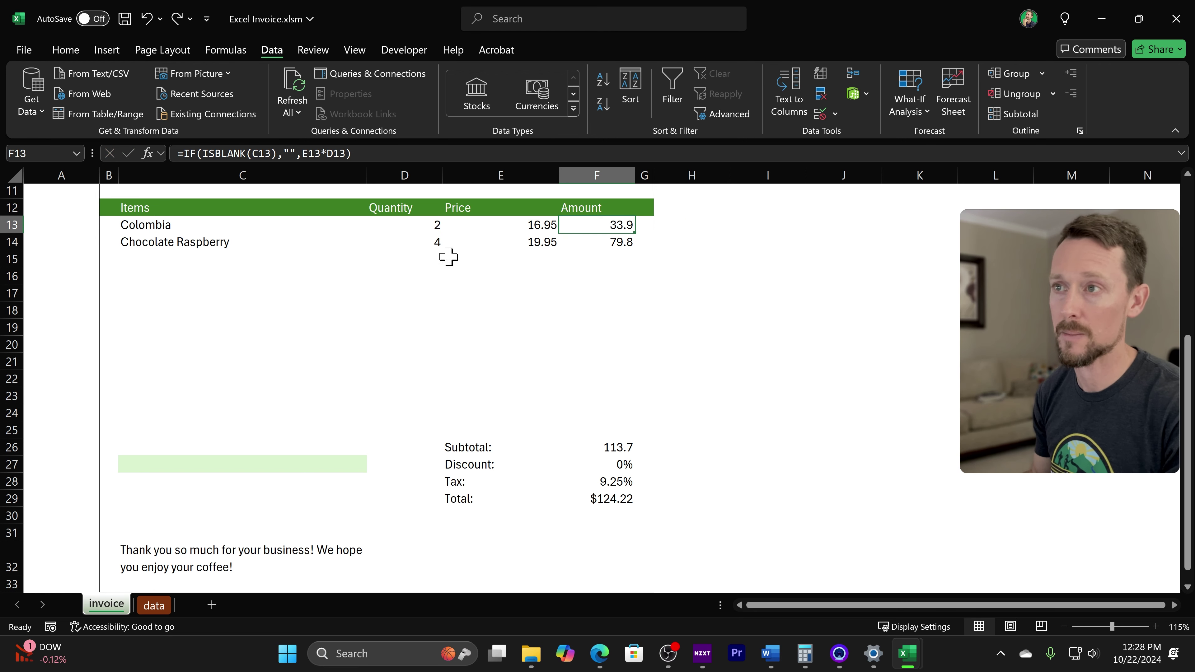
drag(216, 249, 620, 426)
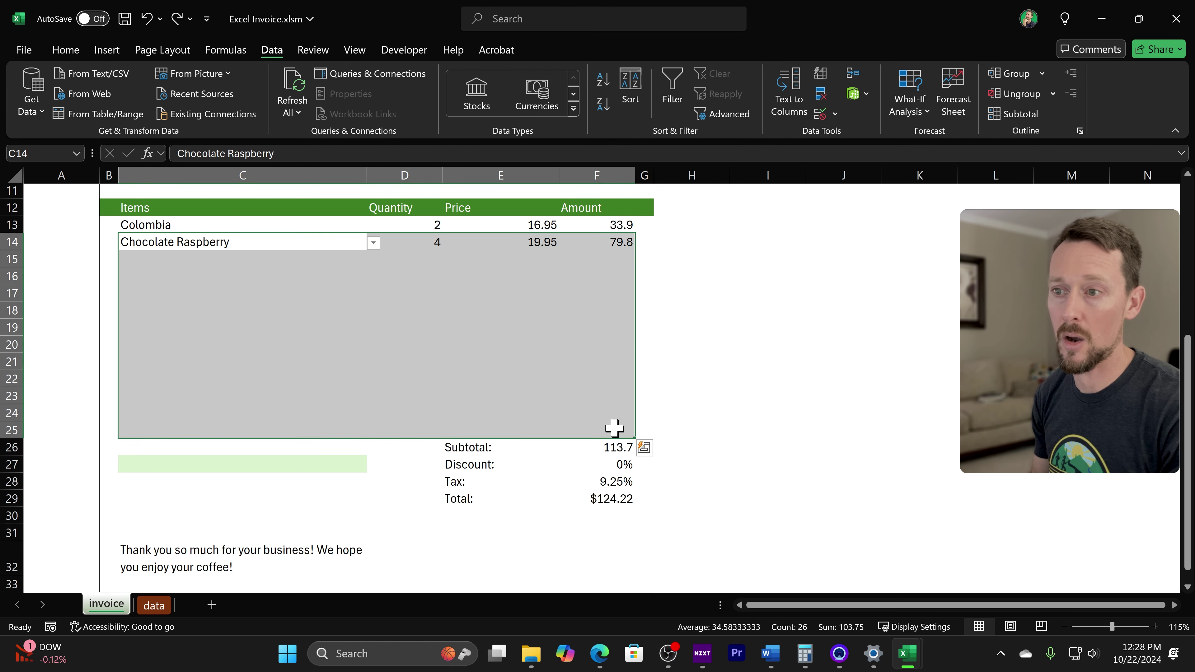
click(280, 394)
click(280, 434)
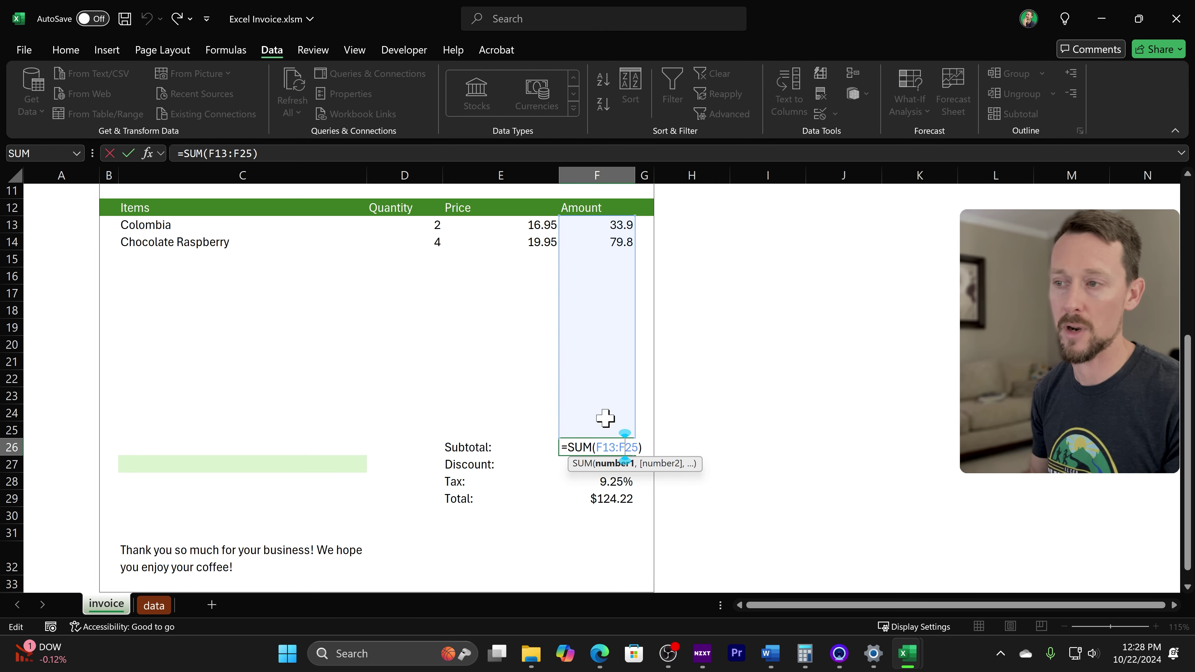
Step: Choose the 'You are awesome' discount in C27, checking F27's formula, for a $105.58 total
key(Return)
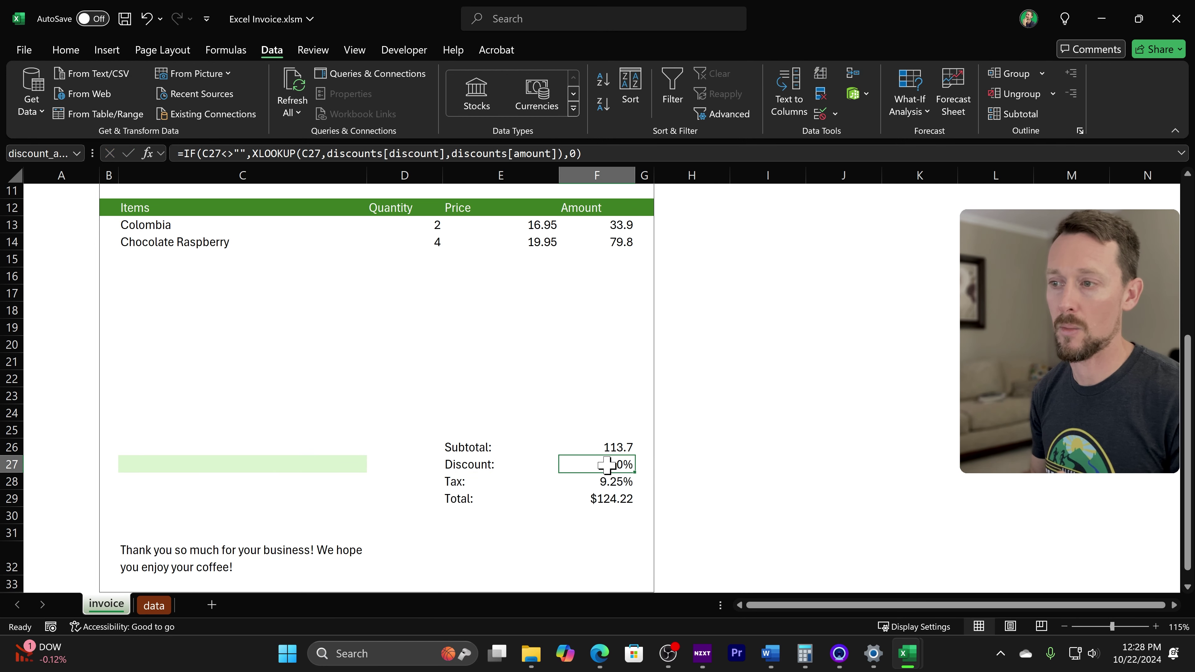
double_click(607, 464)
click(315, 468)
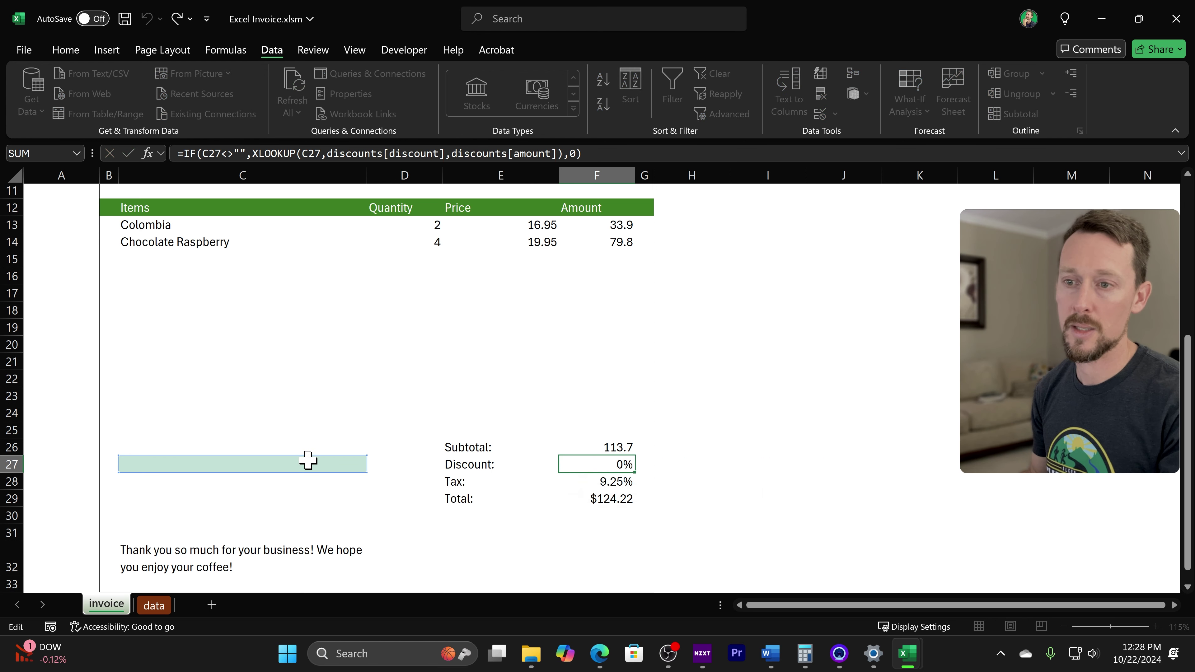
click(373, 464)
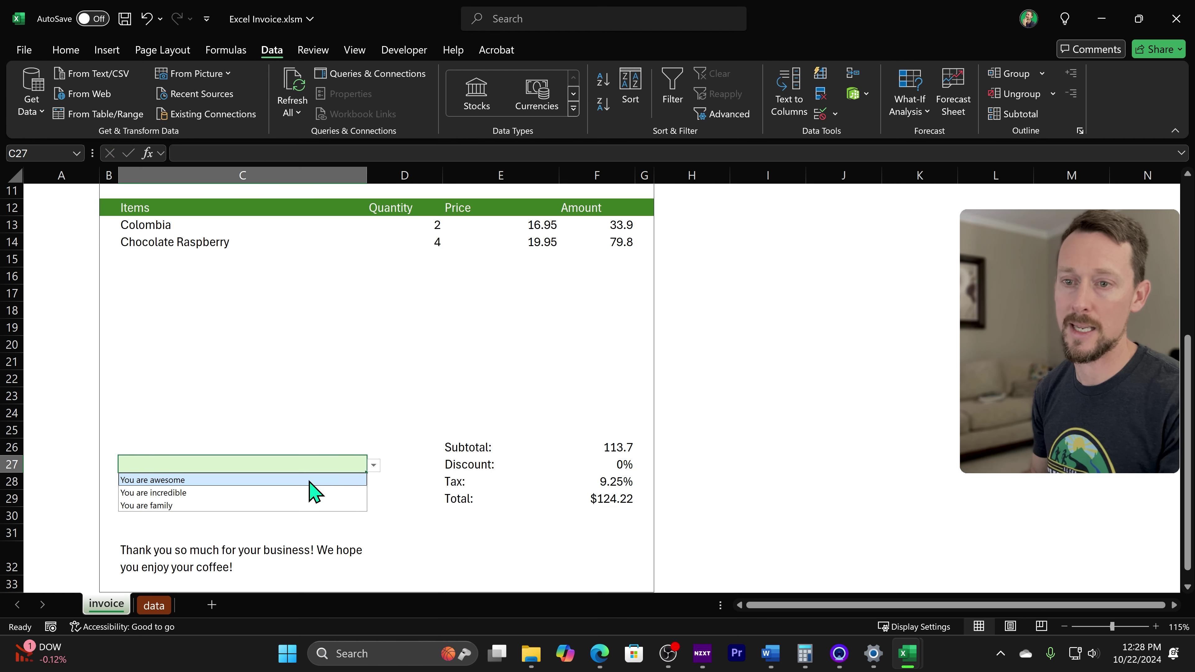
click(315, 480)
double_click(613, 471)
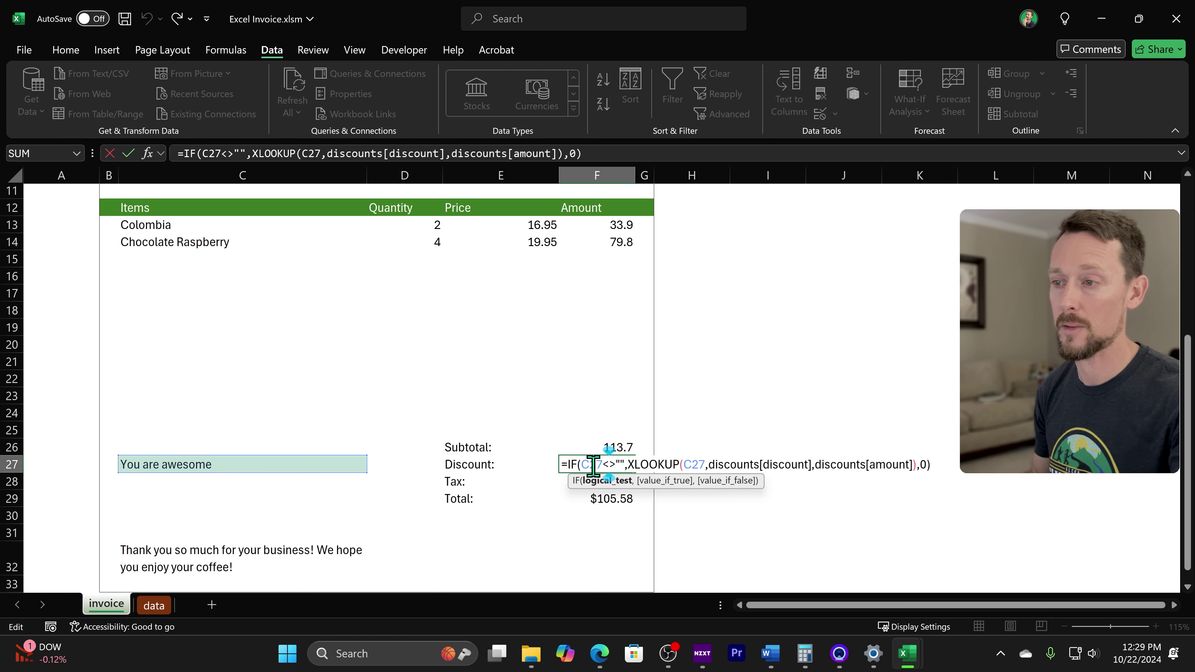
drag(580, 465, 627, 465)
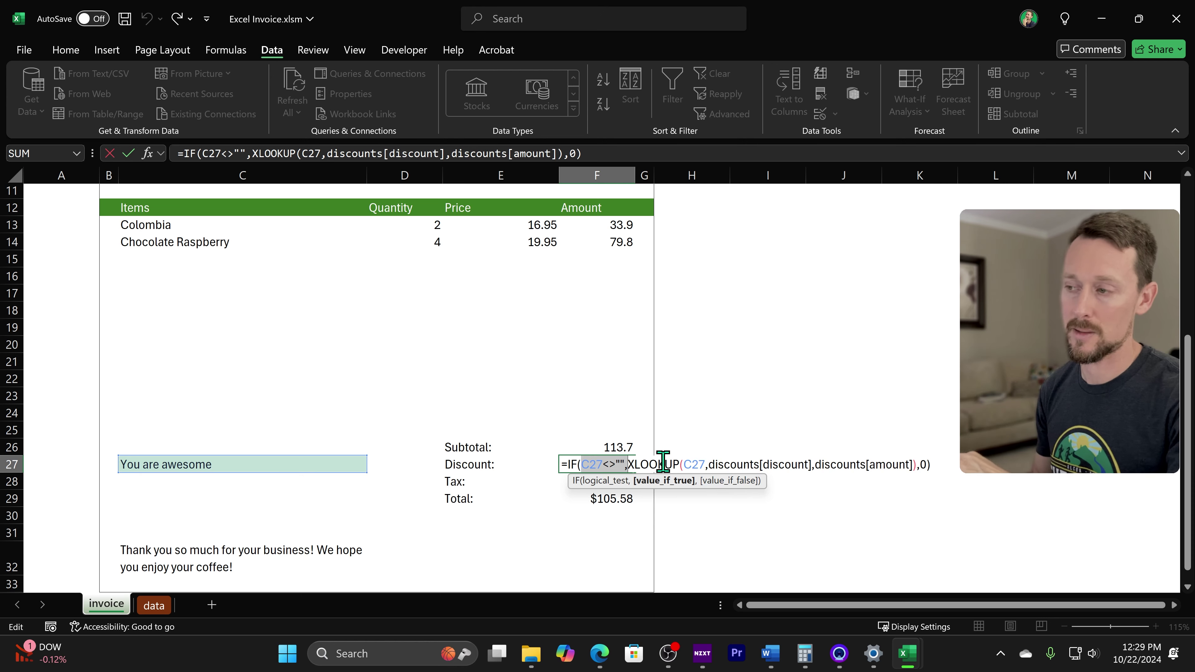
key(Escape)
click(153, 605)
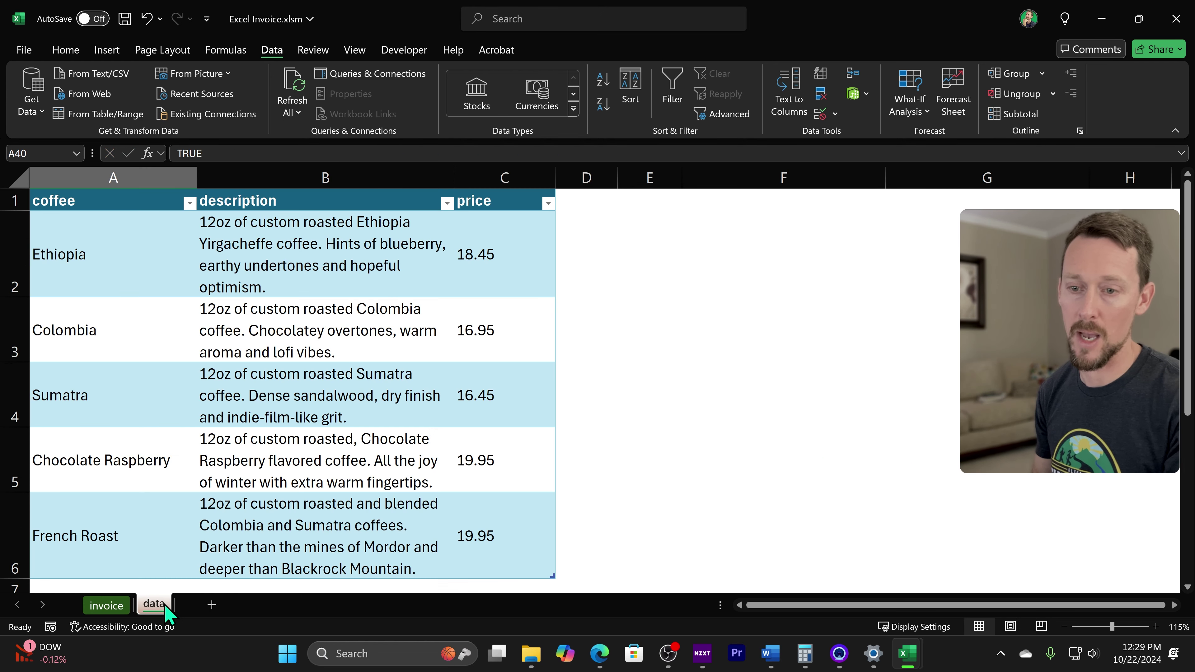
scroll(187, 396, down, 5)
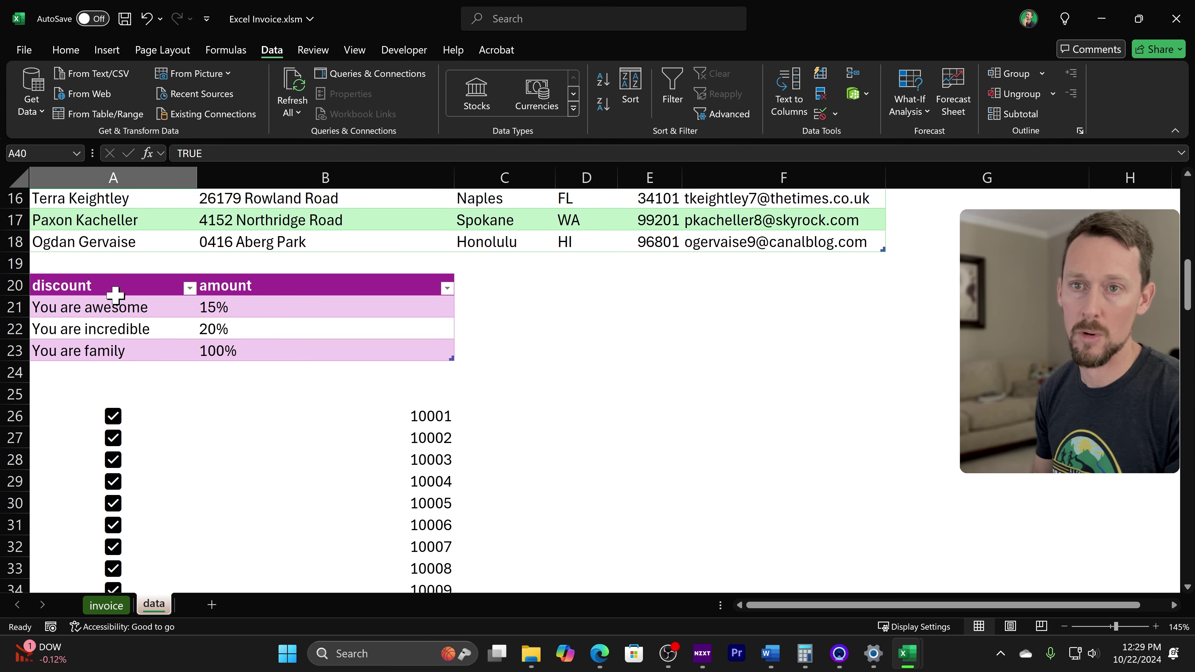
click(92, 306)
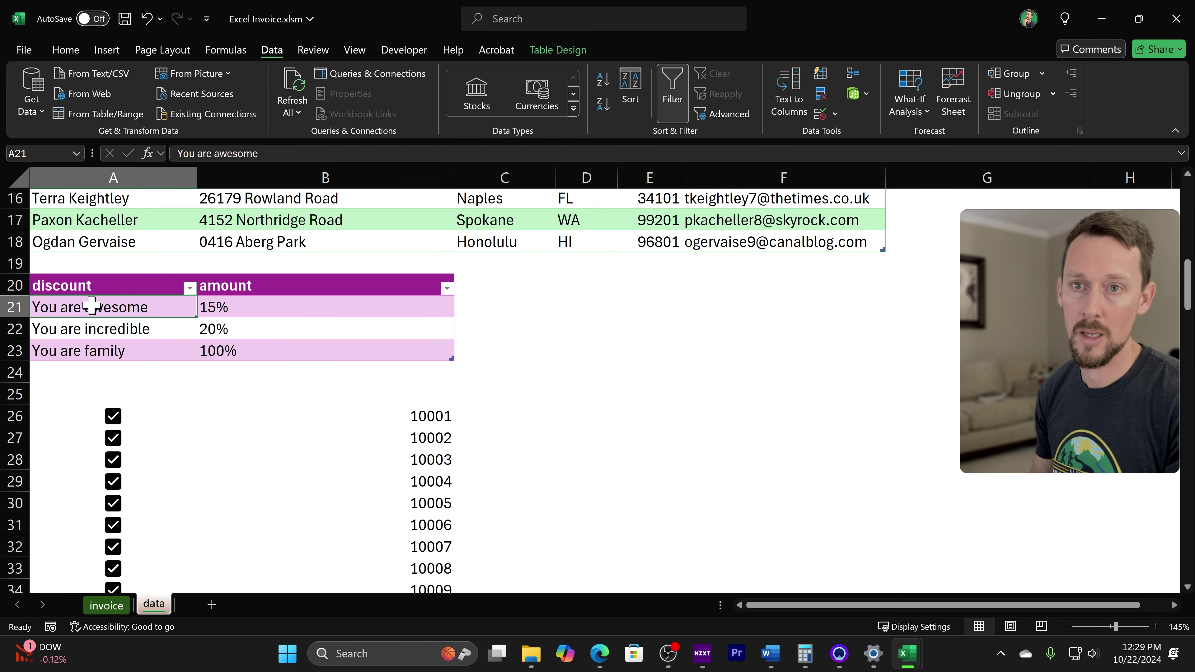
click(236, 311)
click(113, 606)
mouse_move(107, 661)
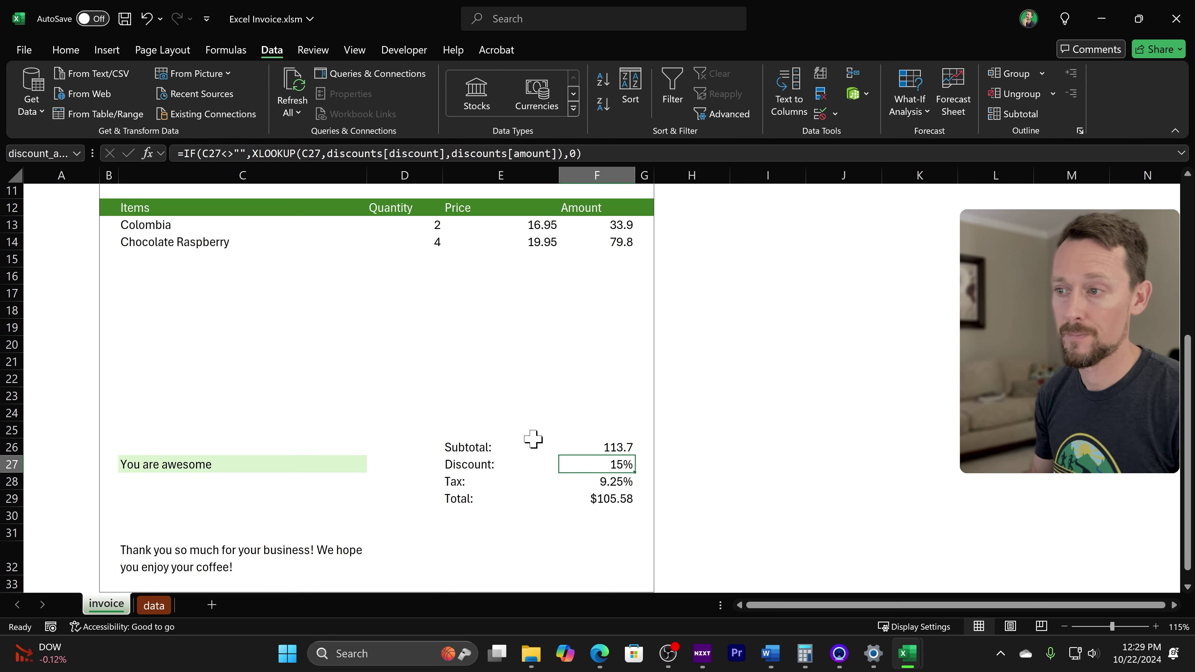
double_click(610, 464)
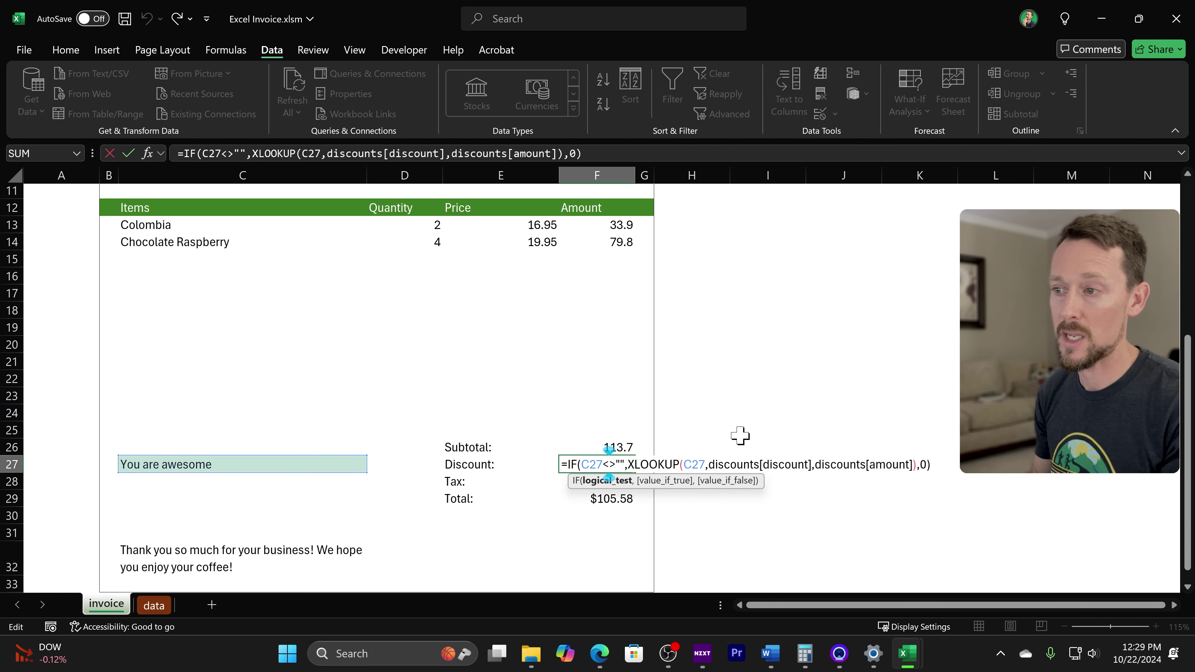
key(Escape)
click(612, 485)
double_click(611, 485)
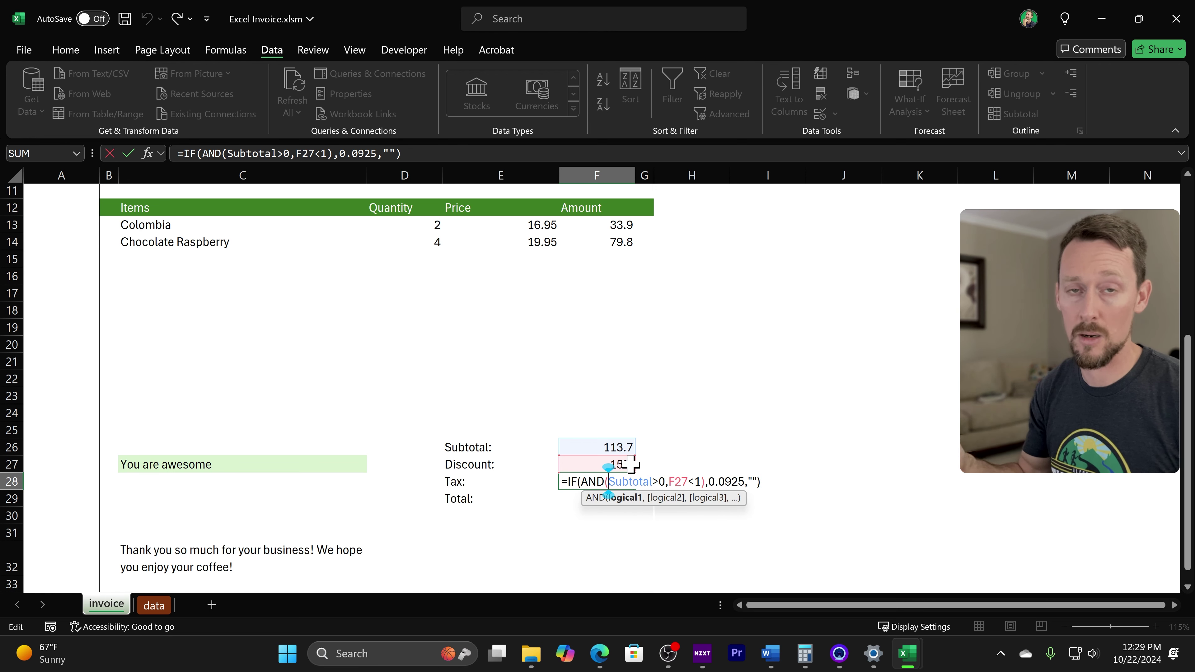
key(Escape)
click(344, 467)
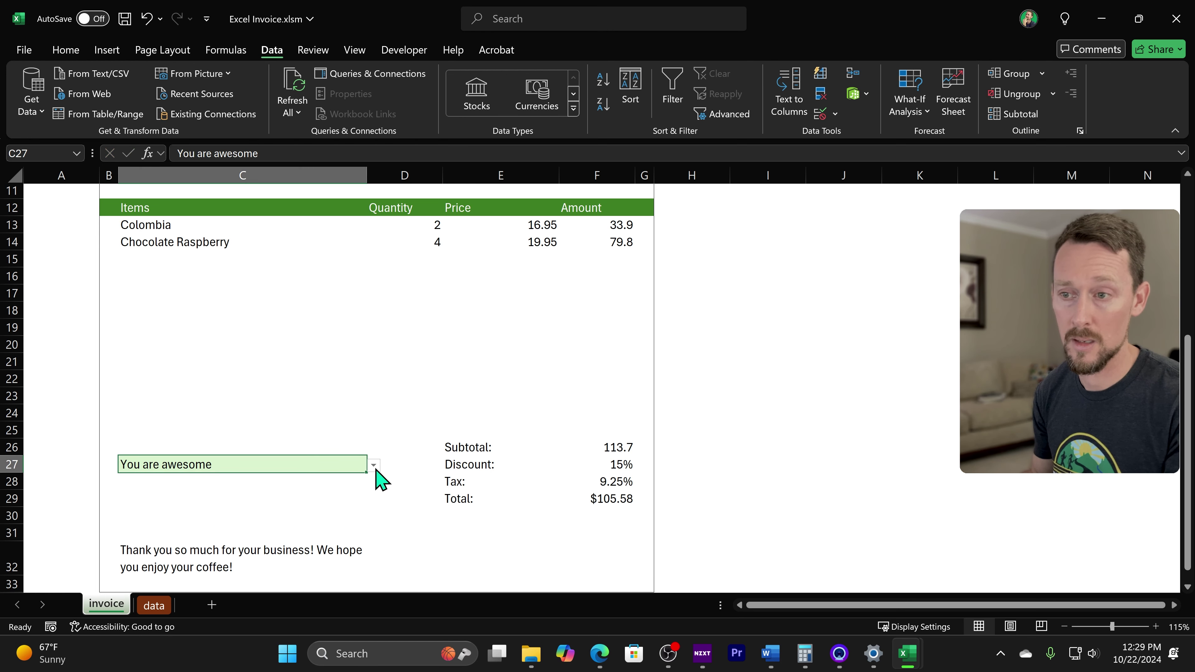
click(374, 465)
click(301, 506)
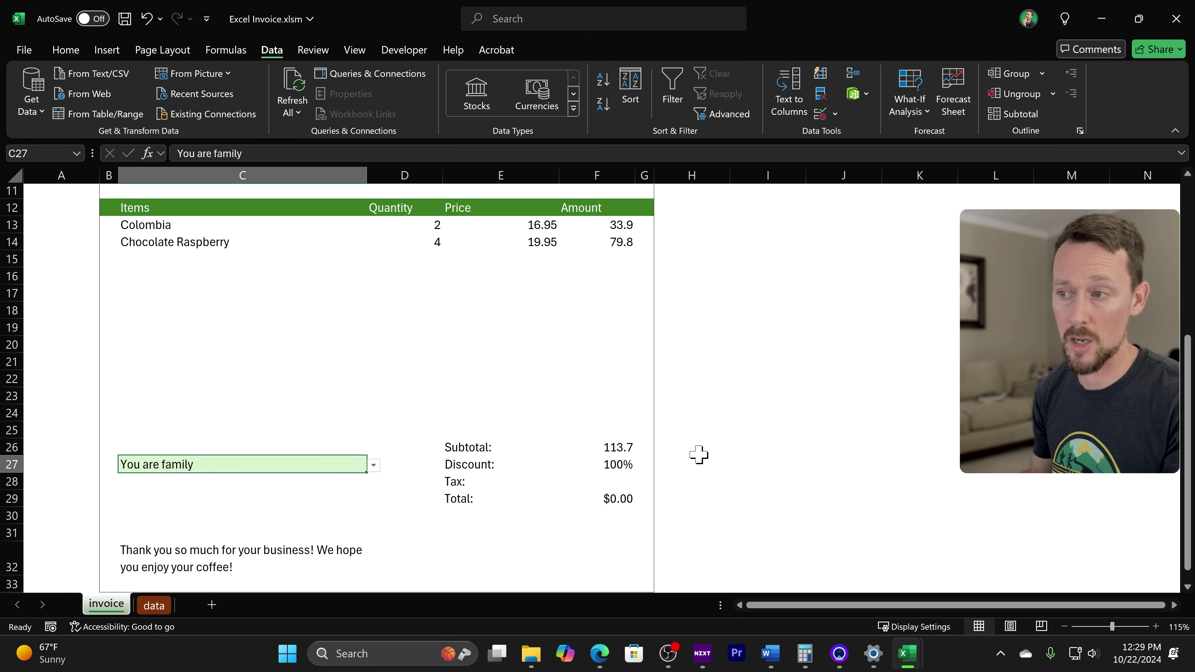
click(607, 481)
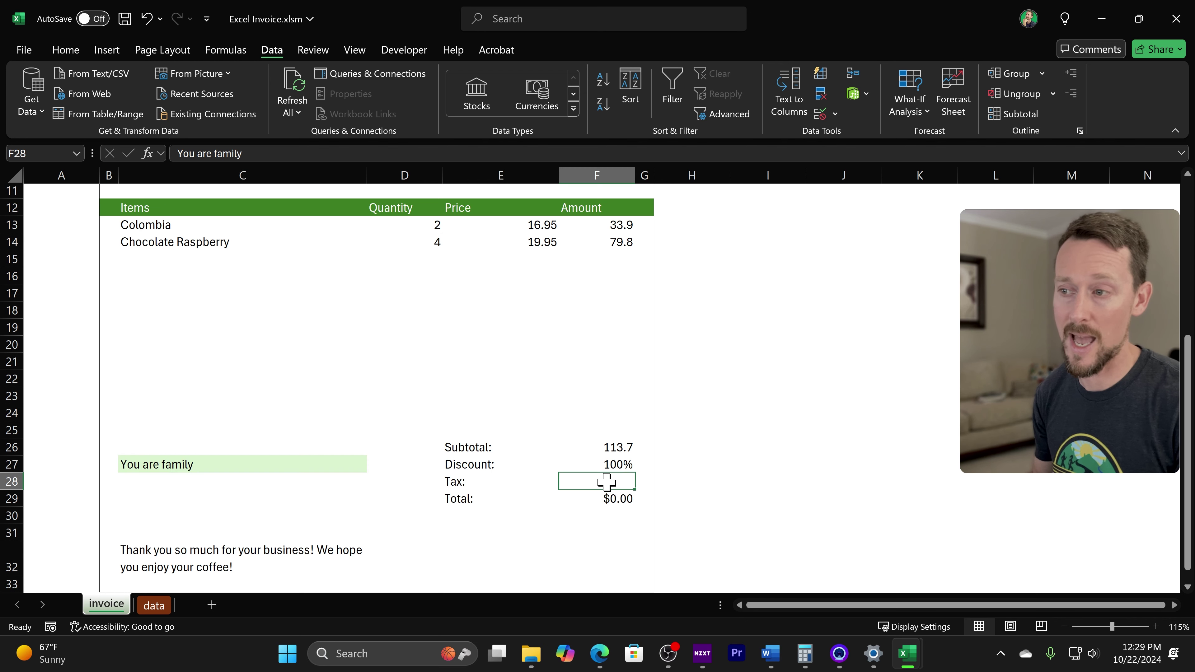
click(294, 463)
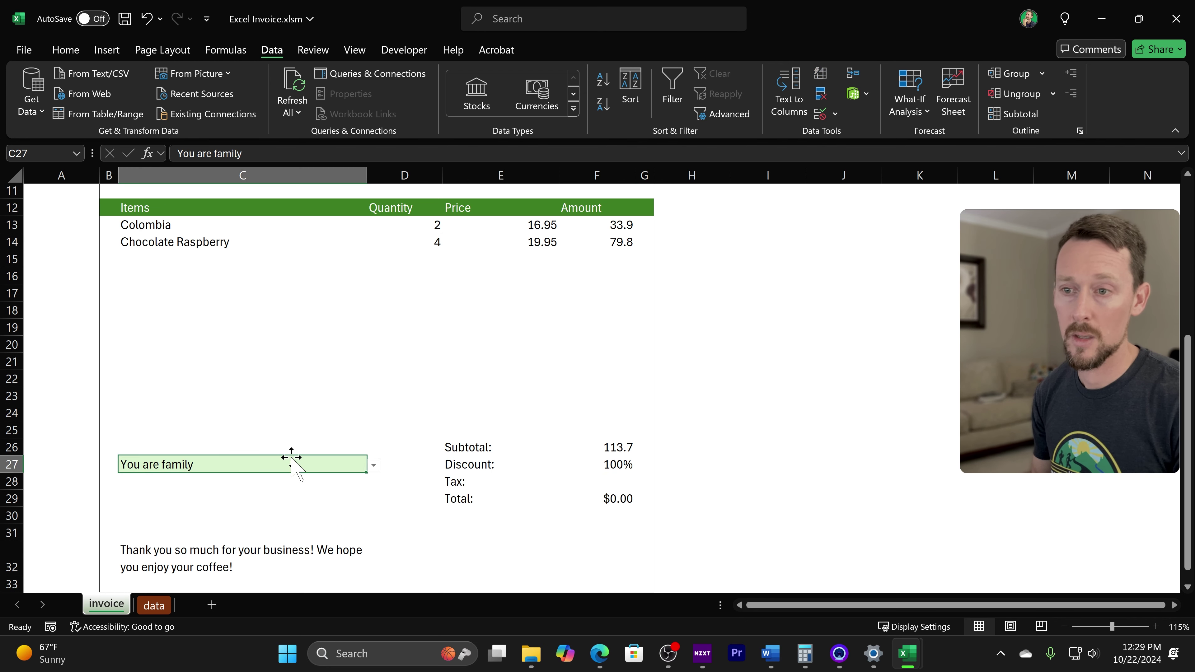
key(alt+Down)
click(200, 479)
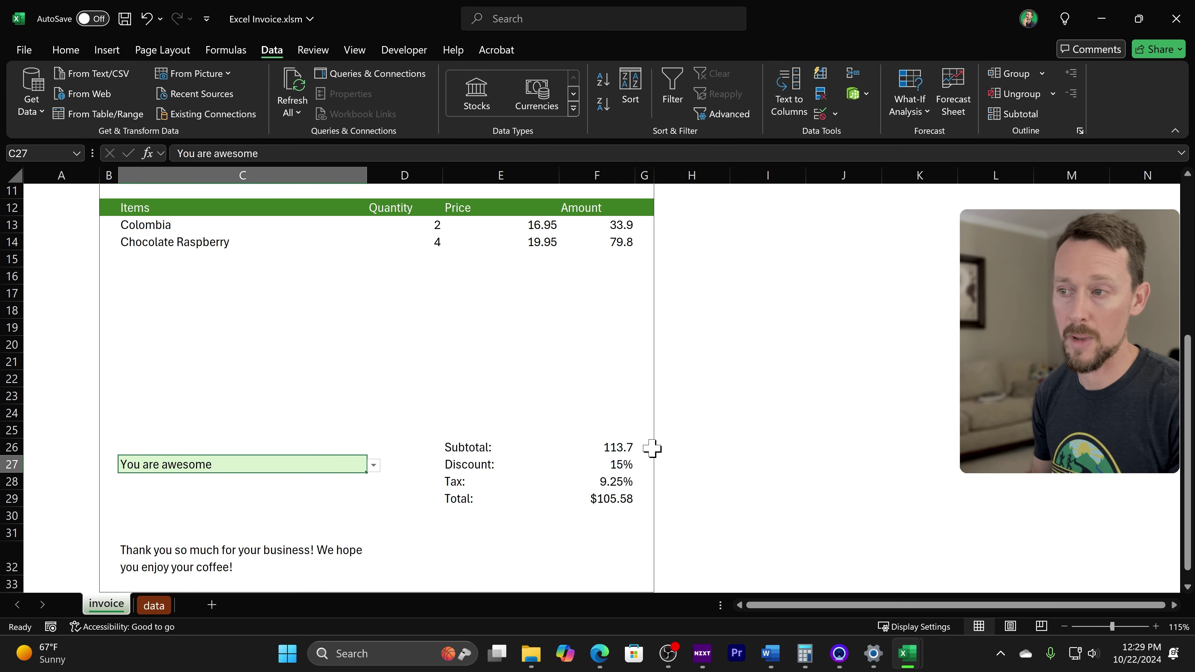
click(621, 464)
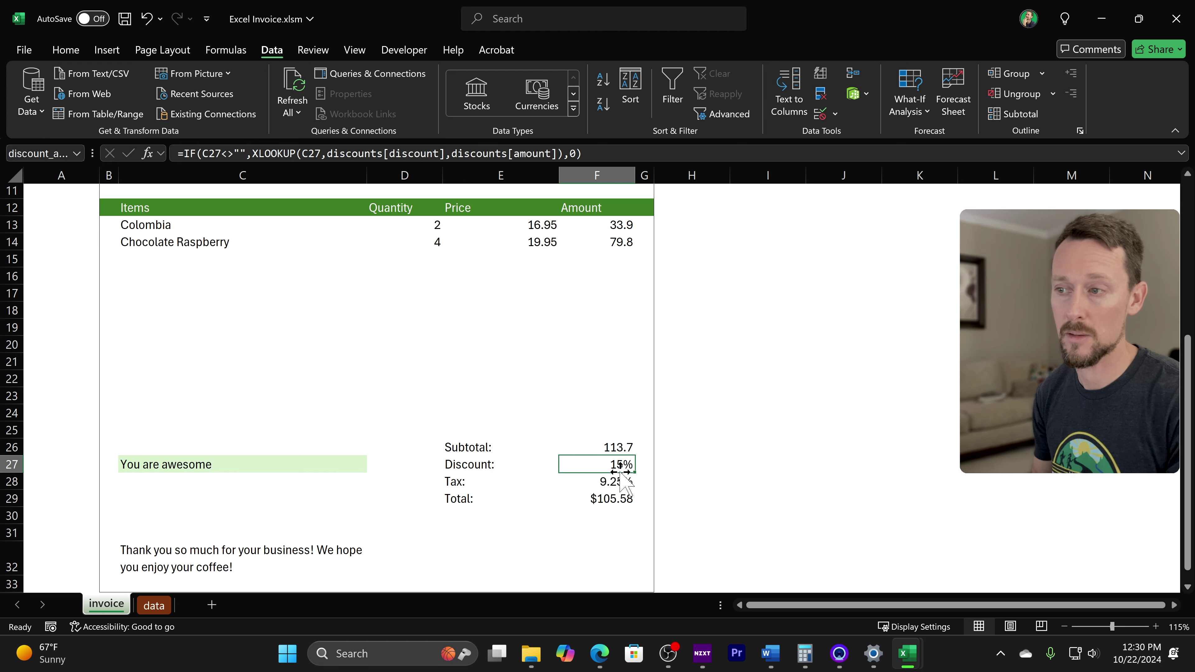
click(629, 486)
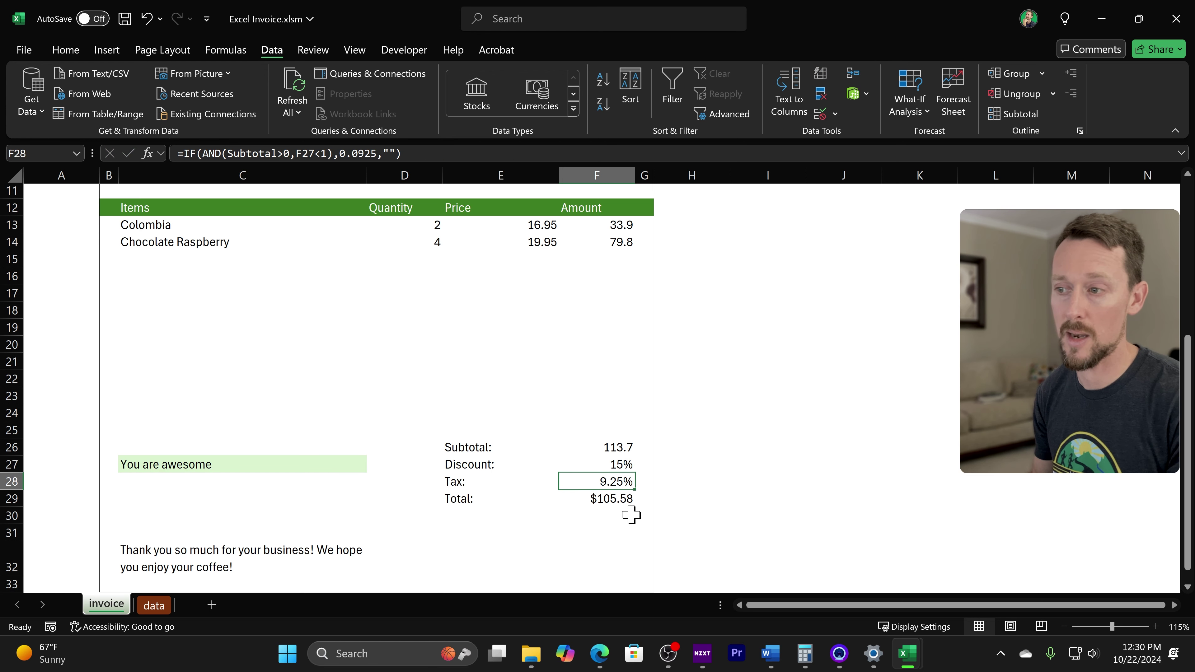
click(611, 500)
double_click(593, 501)
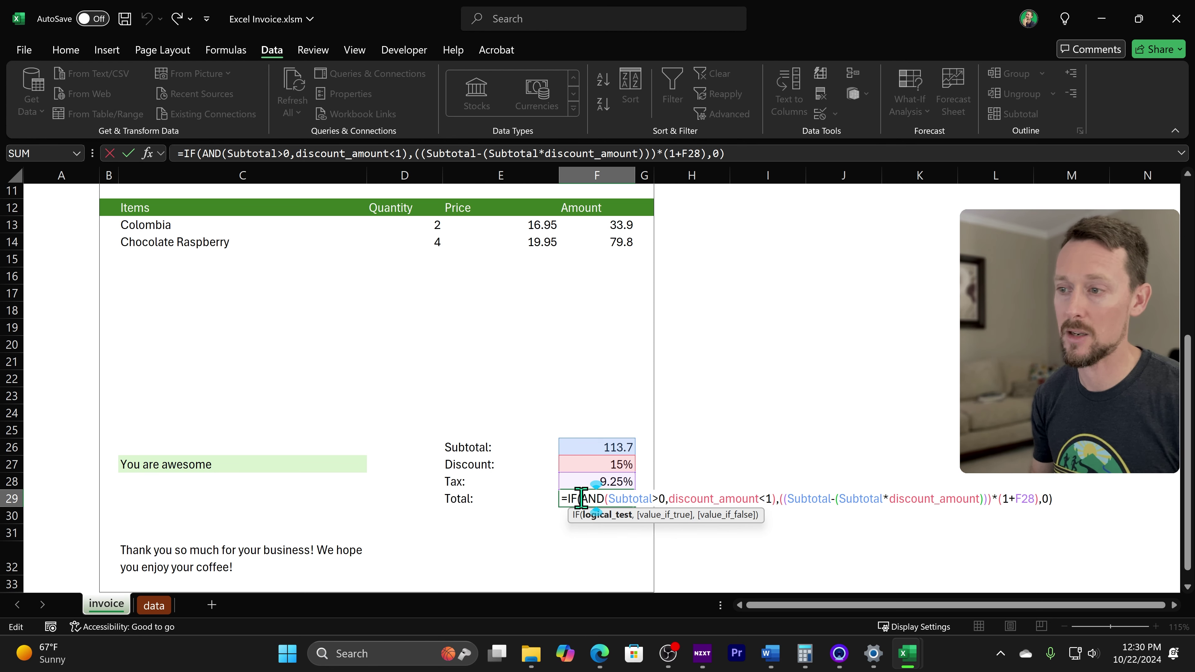
drag(581, 499, 780, 498)
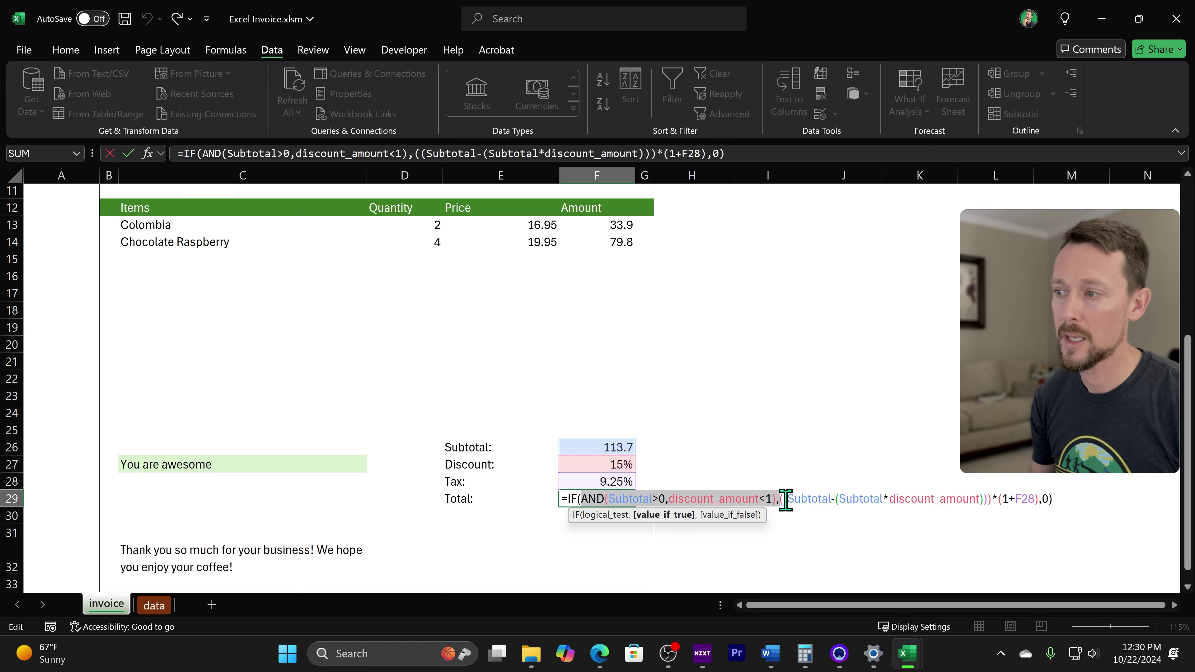
drag(785, 498, 829, 499)
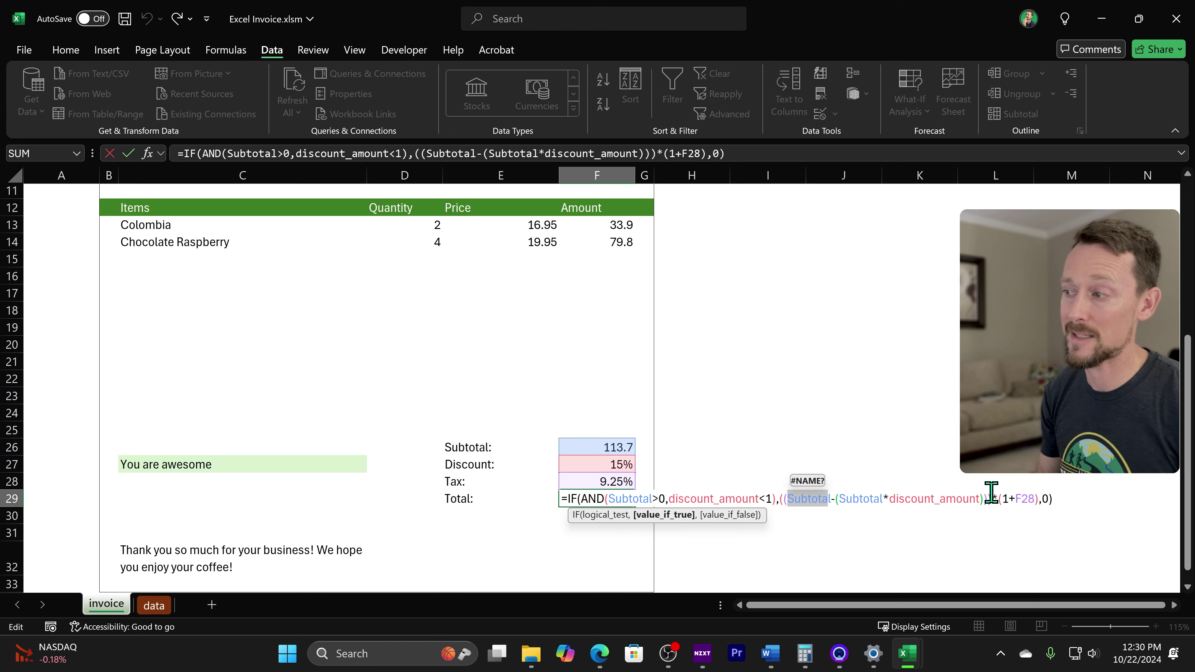
drag(990, 494, 1018, 497)
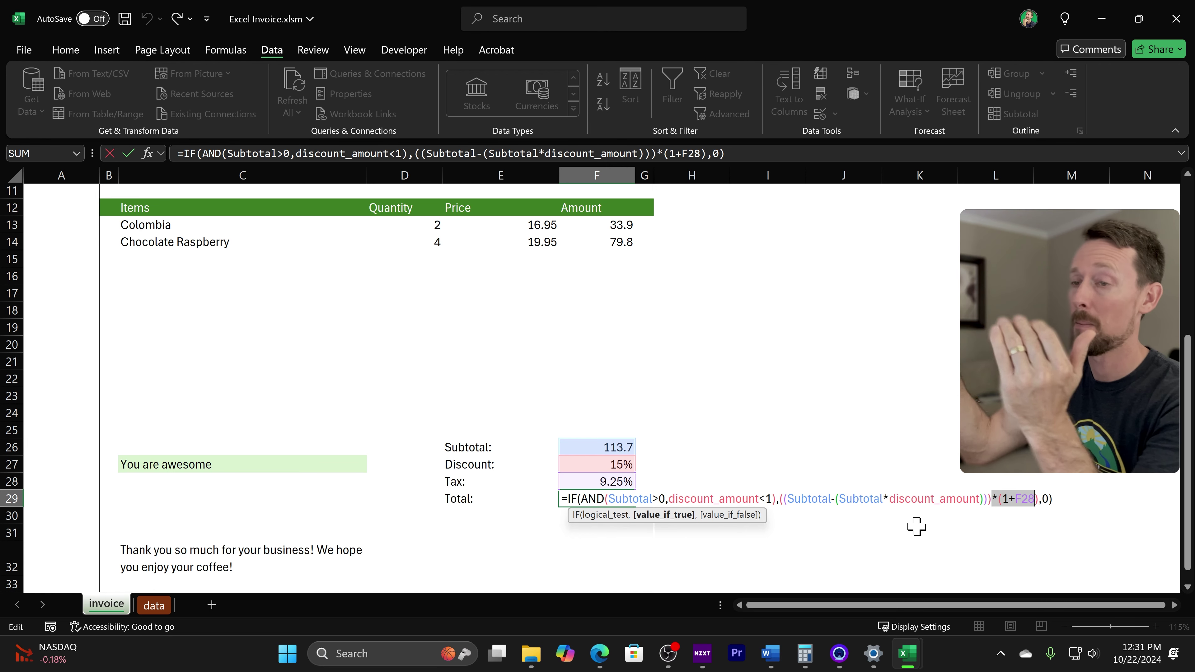
key(Return)
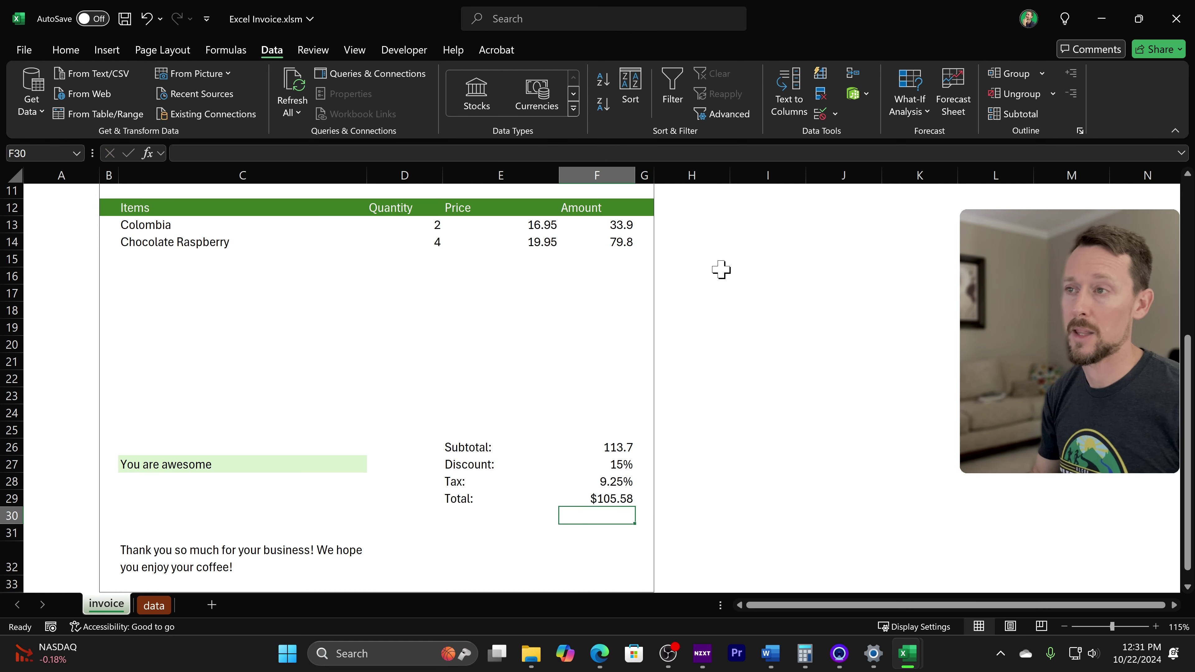
Step: Check that Amount Due in F10 equals =F29, then bring up the VBA editor's PrintAreaToPDF code
scroll(542, 358, up, 4)
click(613, 427)
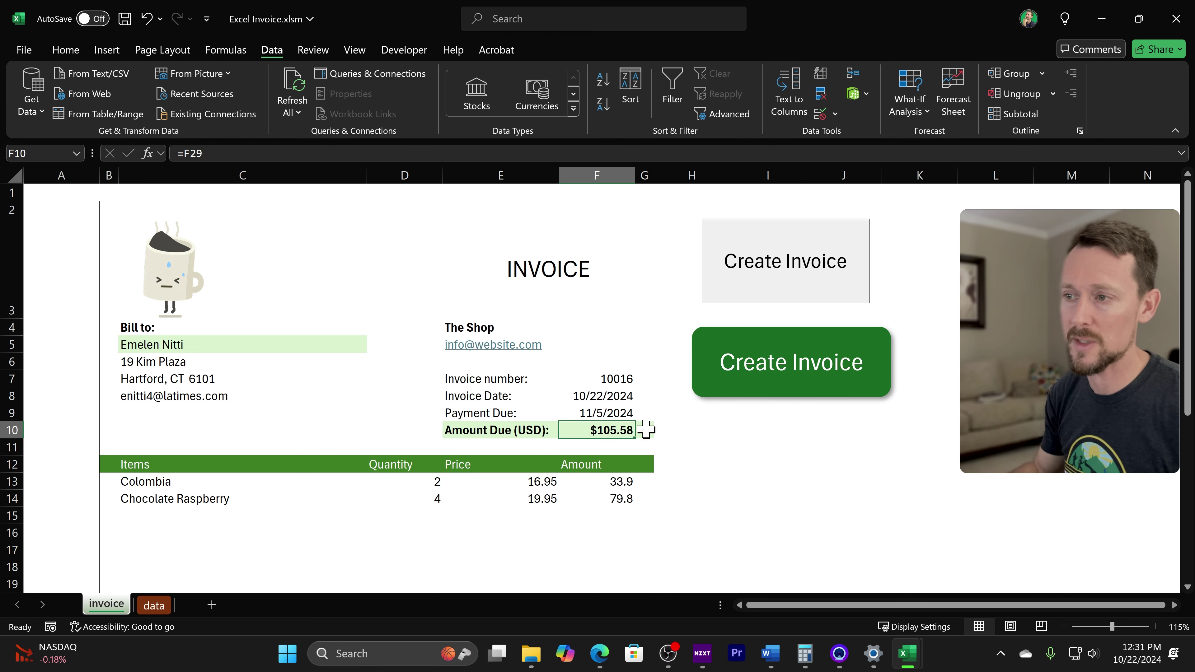
scroll(646, 428, down, 2)
scroll(633, 448, down, 8)
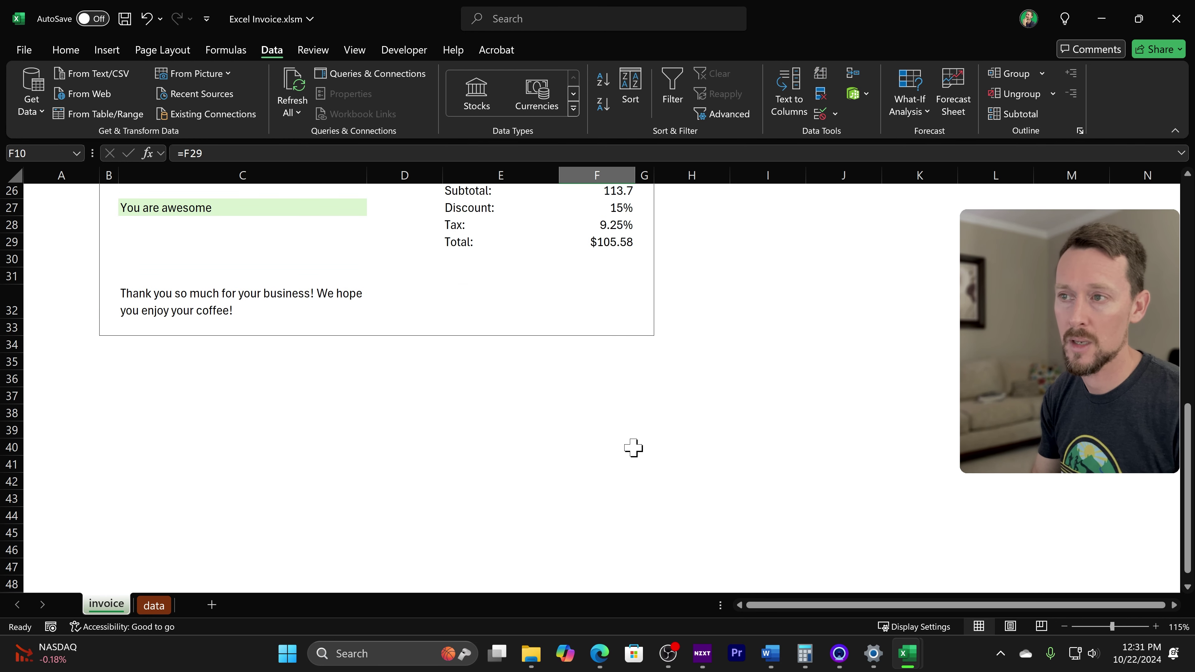
scroll(633, 448, up, 3)
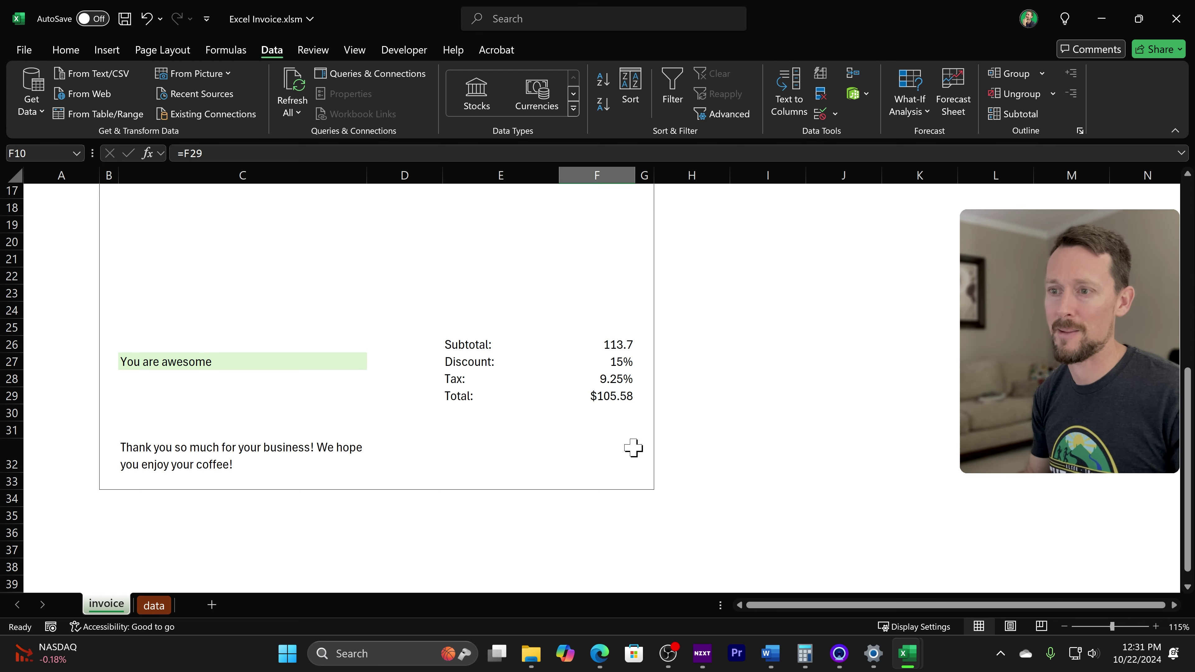
scroll(619, 504, up, 6)
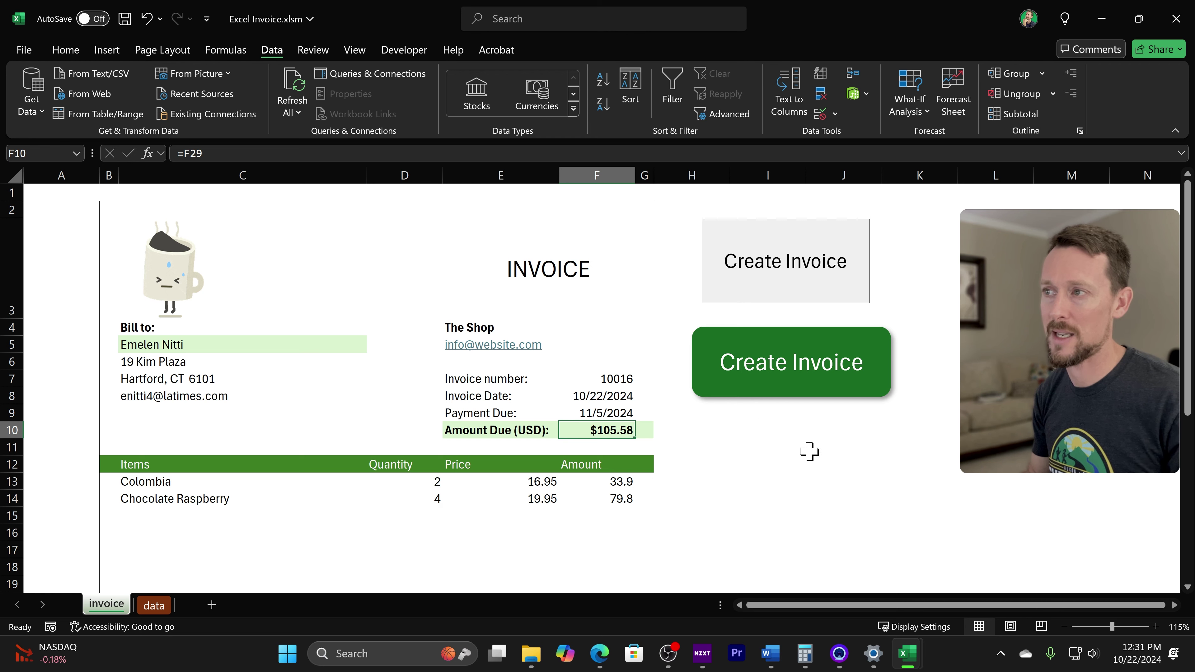
click(845, 503)
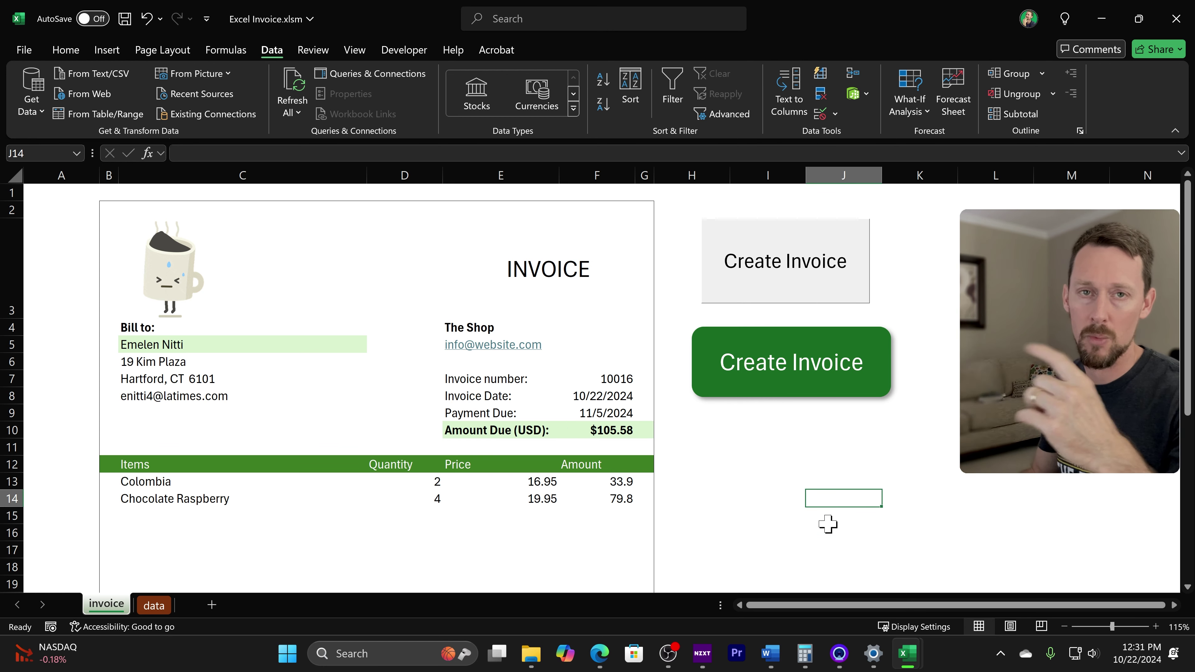
mouse_move(908, 653)
click(983, 581)
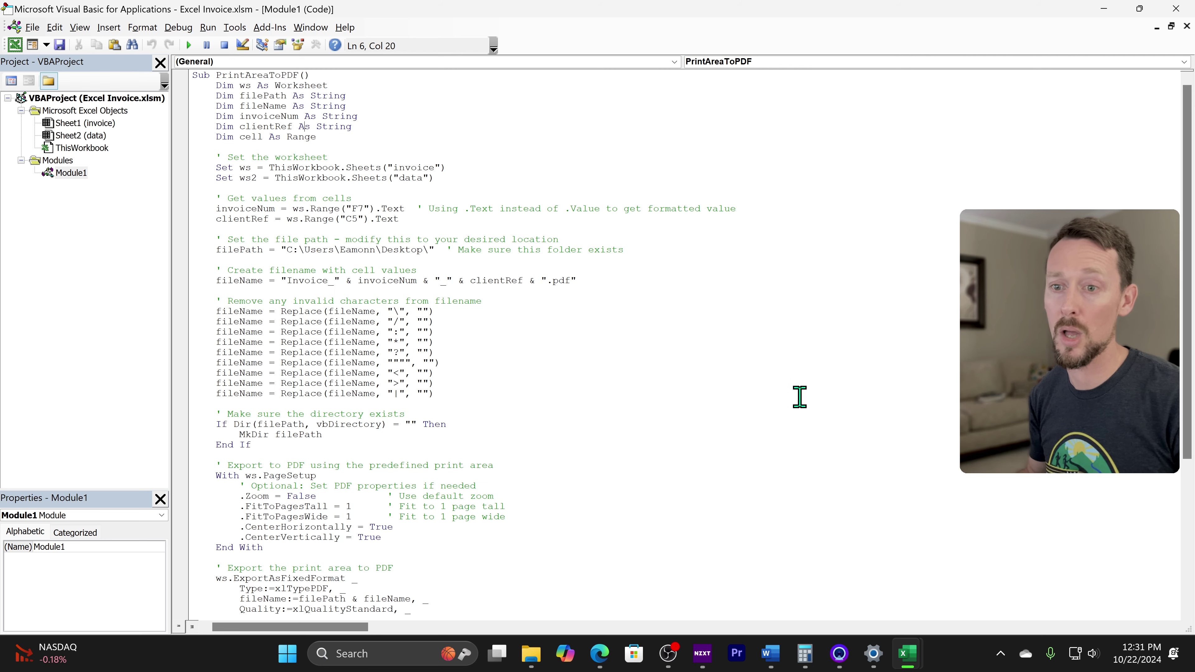
scroll(393, 258, down, 6)
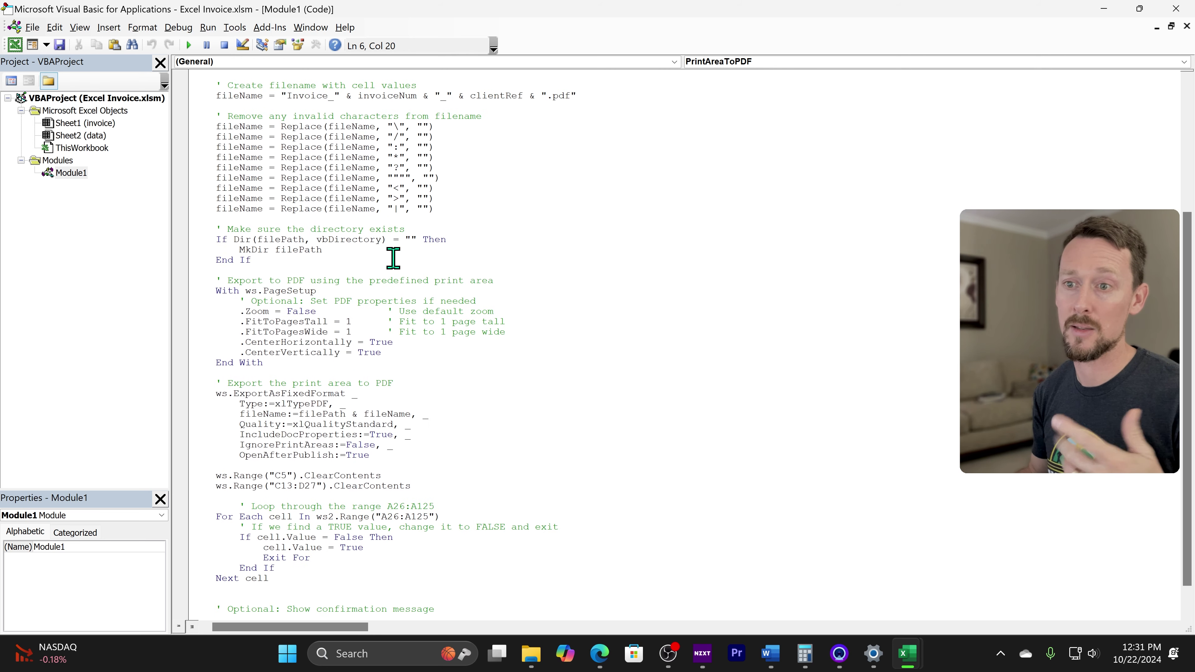
scroll(393, 258, up, 6)
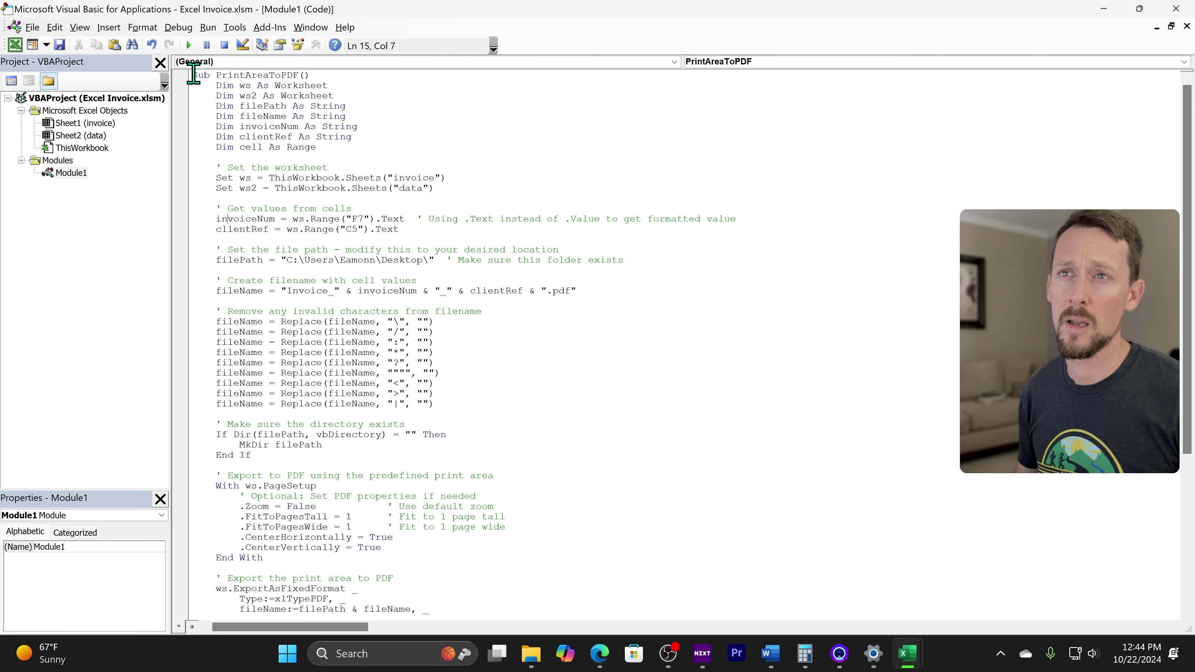
drag(193, 74, 321, 71)
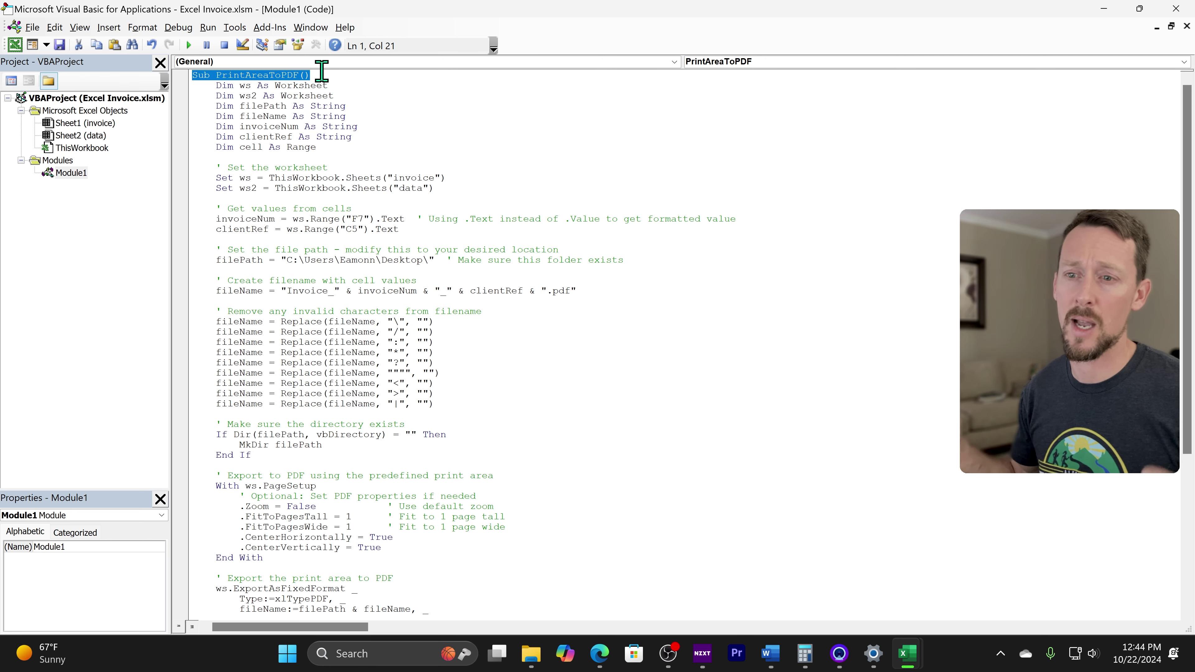
click(269, 75)
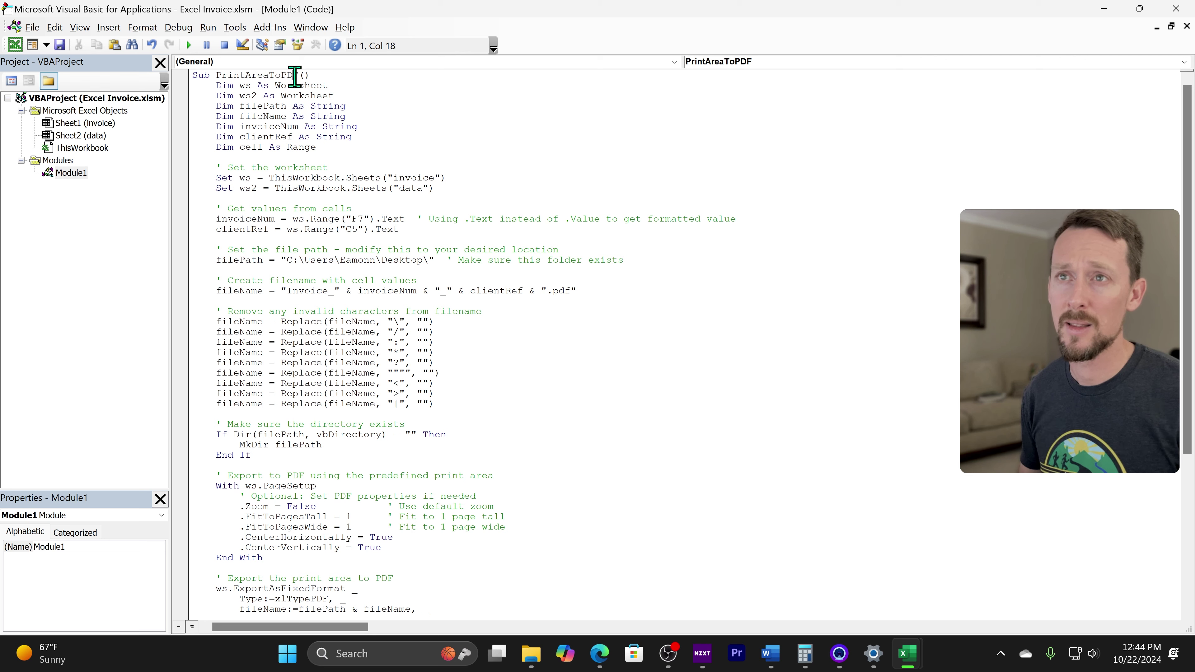
scroll(328, 99, down, 7)
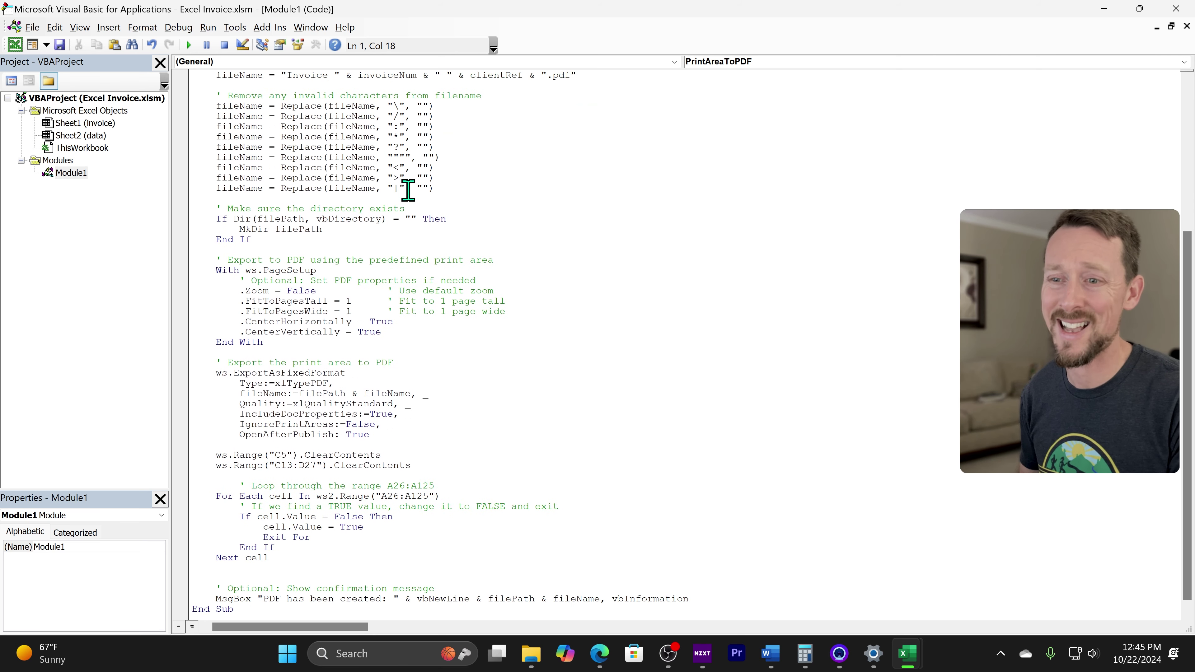
scroll(408, 190, down, 1)
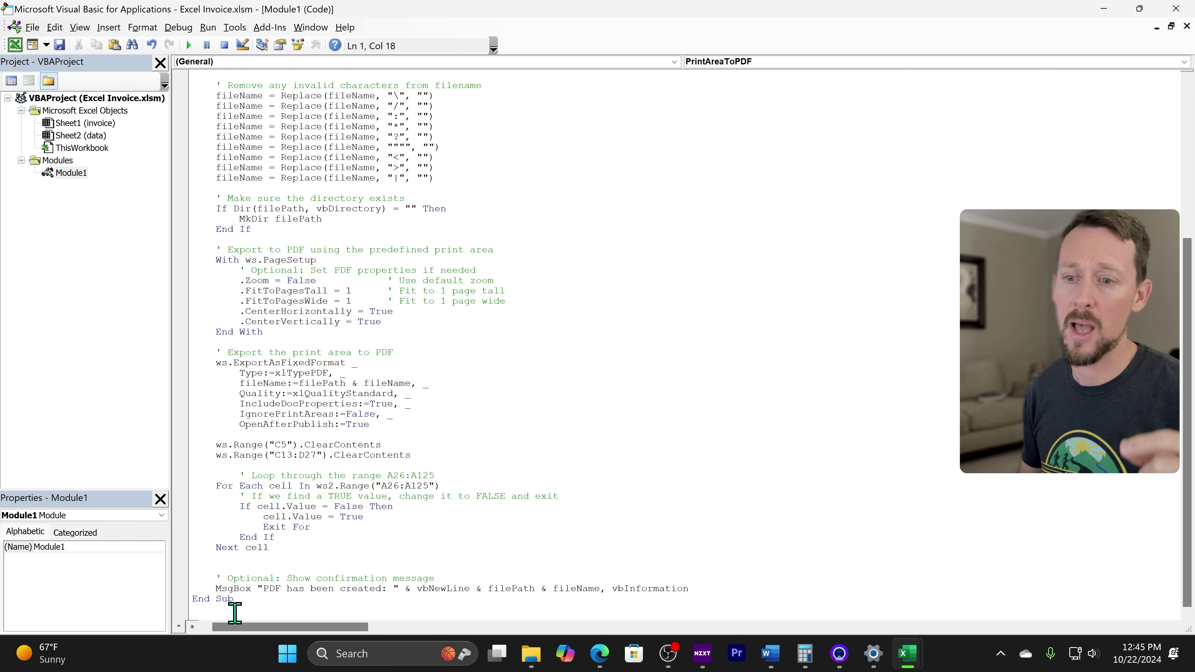
drag(248, 601, 174, 609)
scroll(384, 400, up, 8)
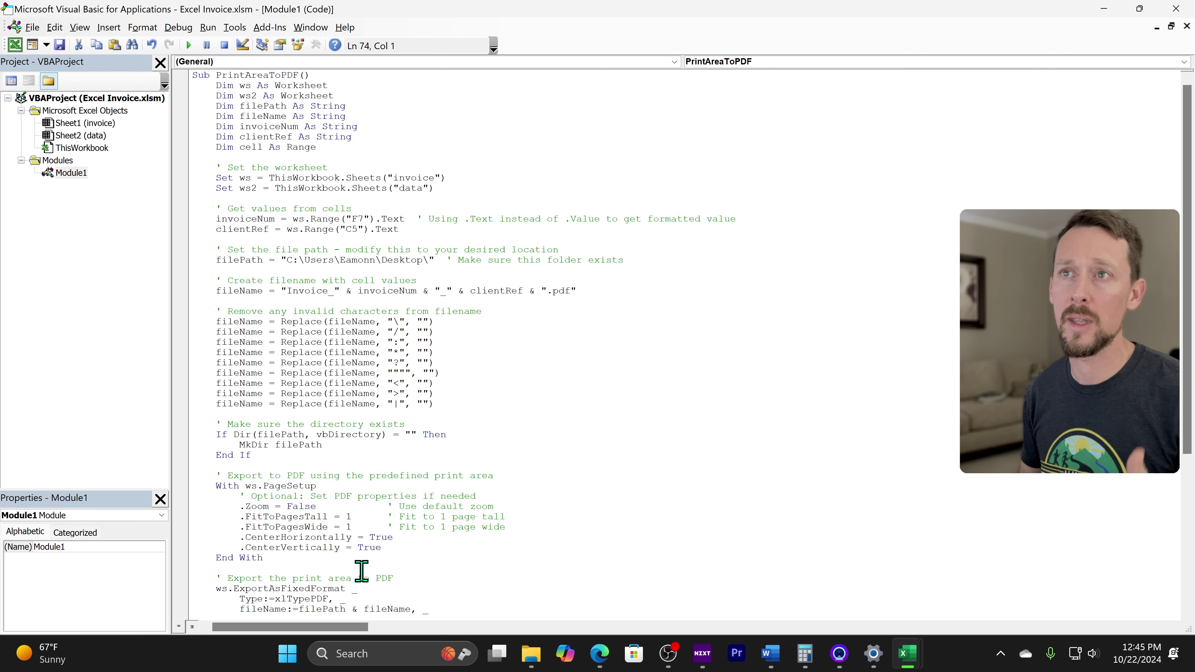
double_click(250, 76)
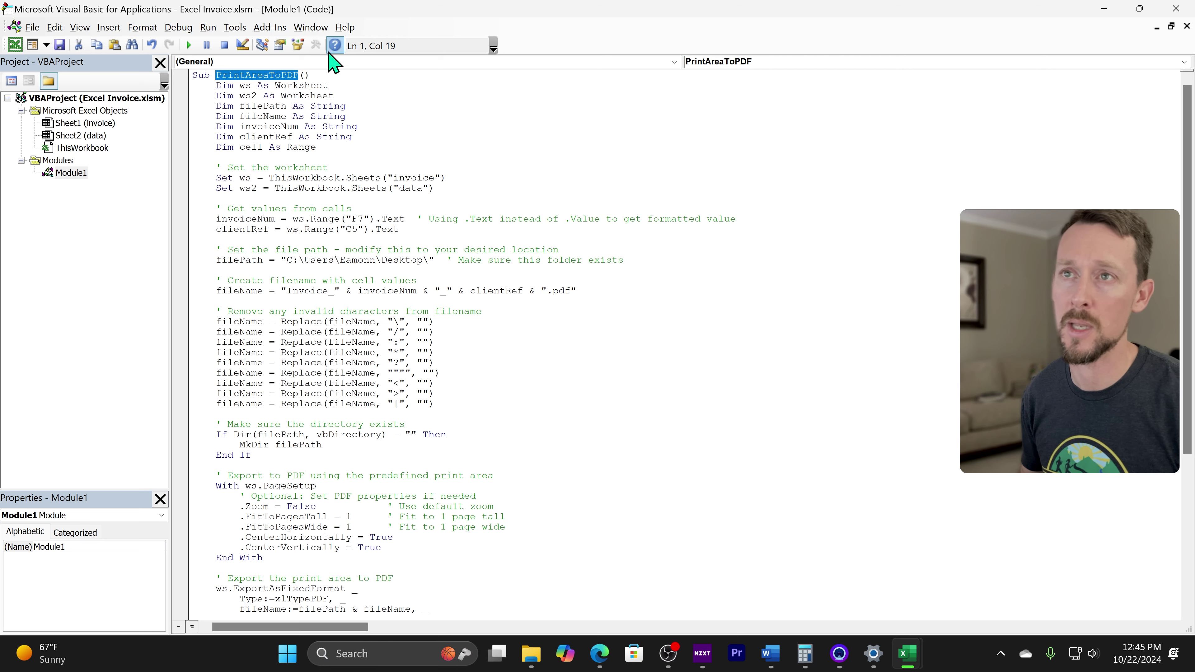
click(263, 95)
drag(219, 88, 357, 144)
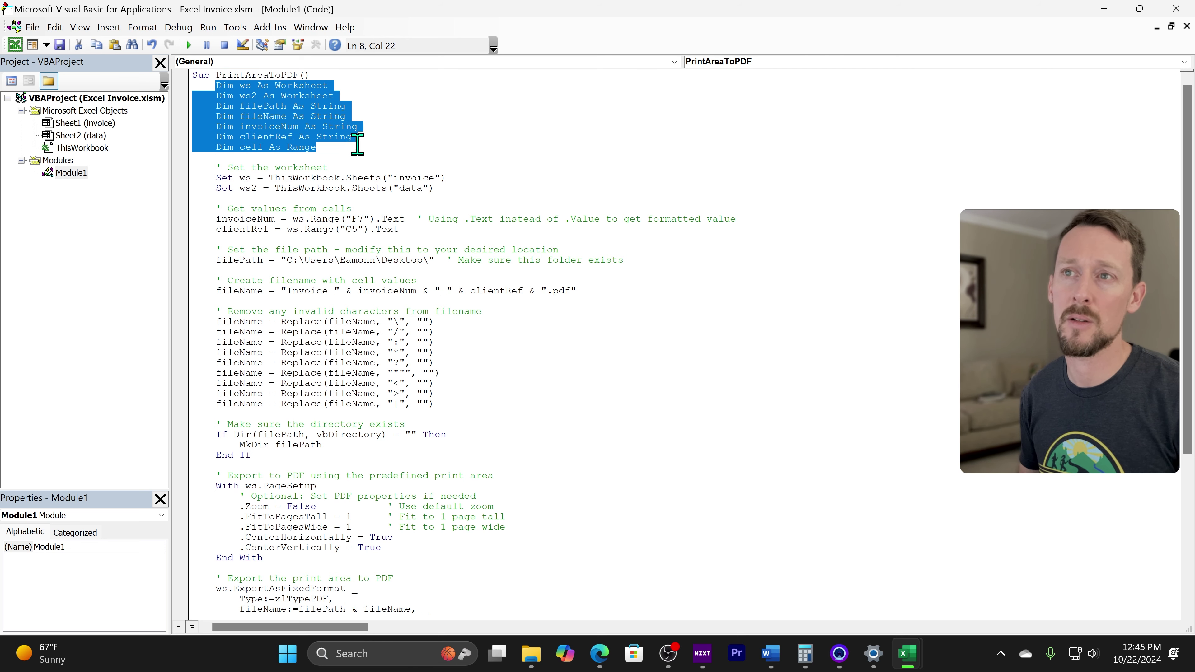
click(318, 137)
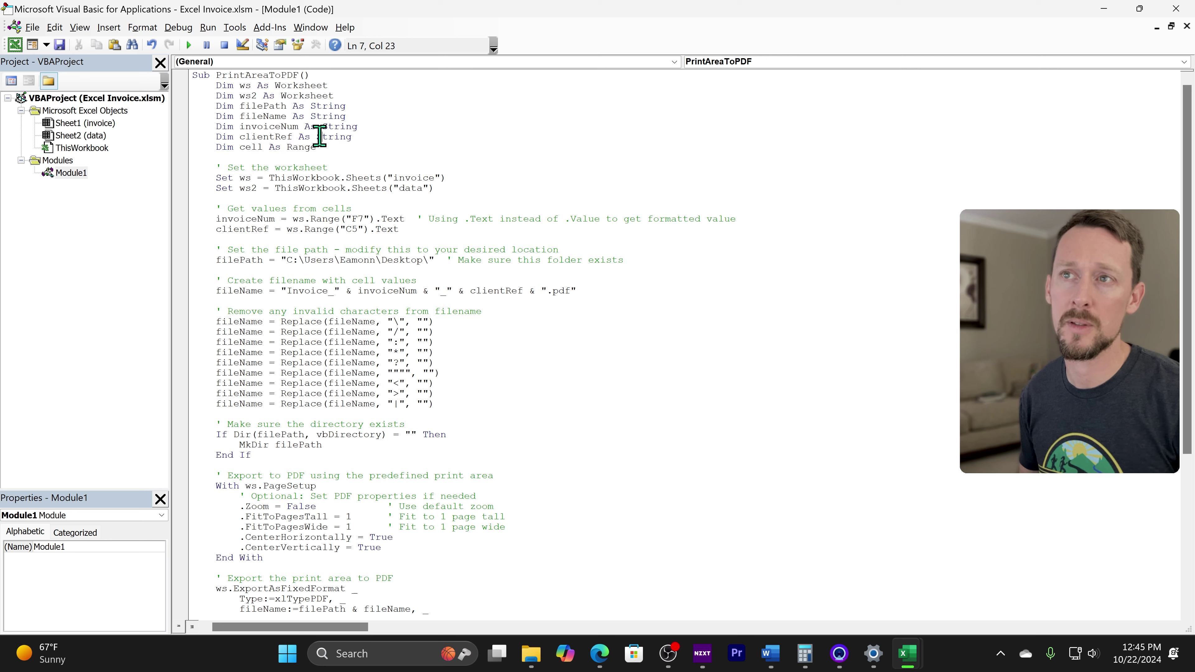
double_click(276, 85)
click(227, 85)
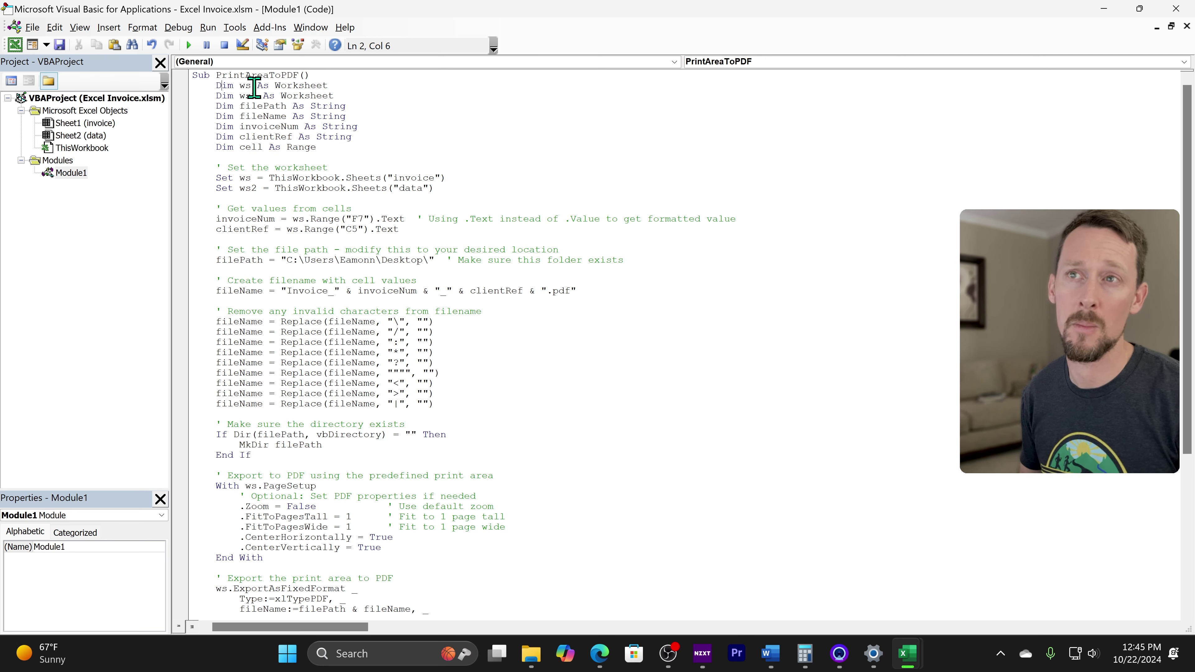
double_click(246, 86)
double_click(281, 85)
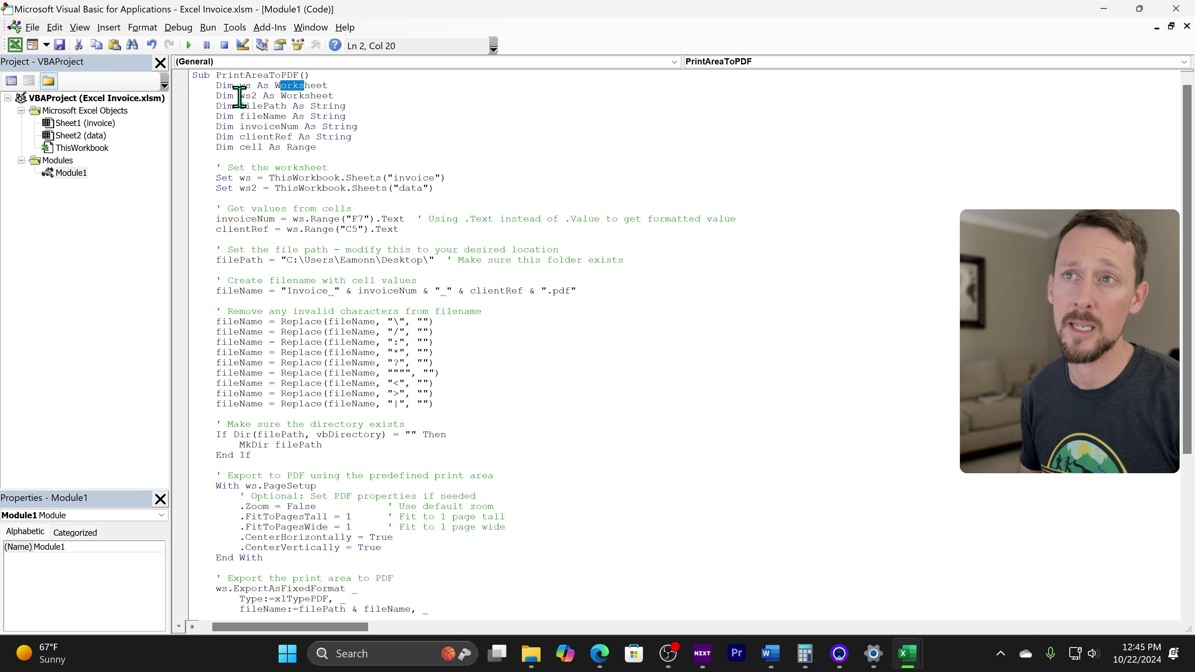
click(252, 104)
double_click(253, 105)
click(322, 105)
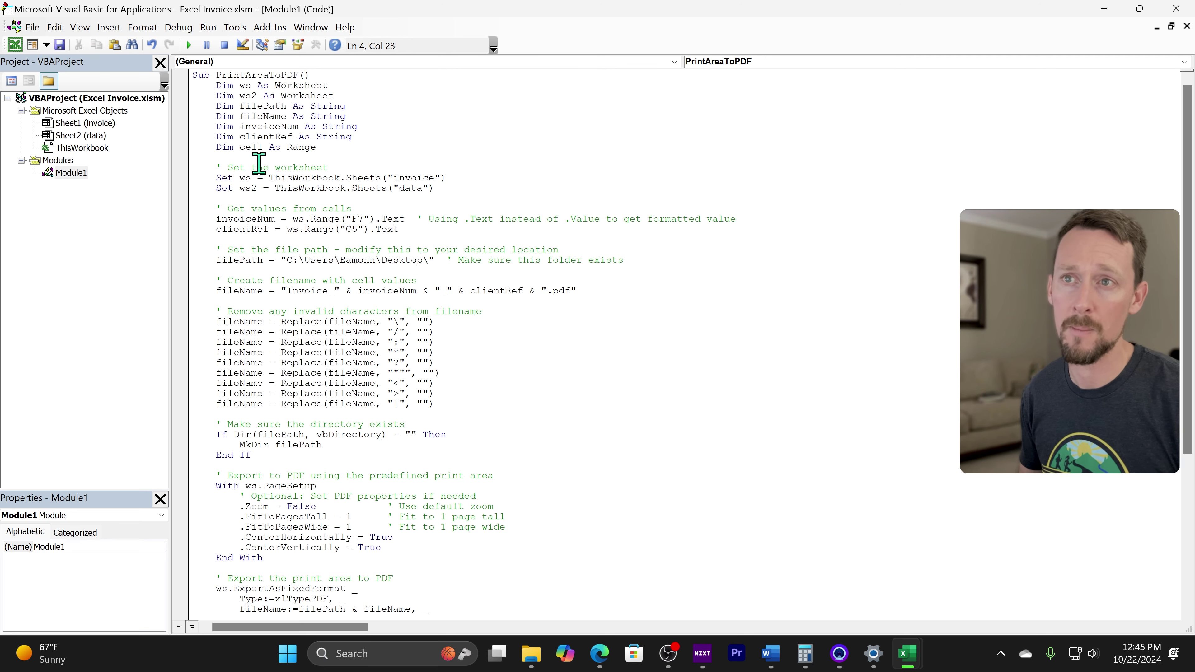
drag(217, 178, 444, 192)
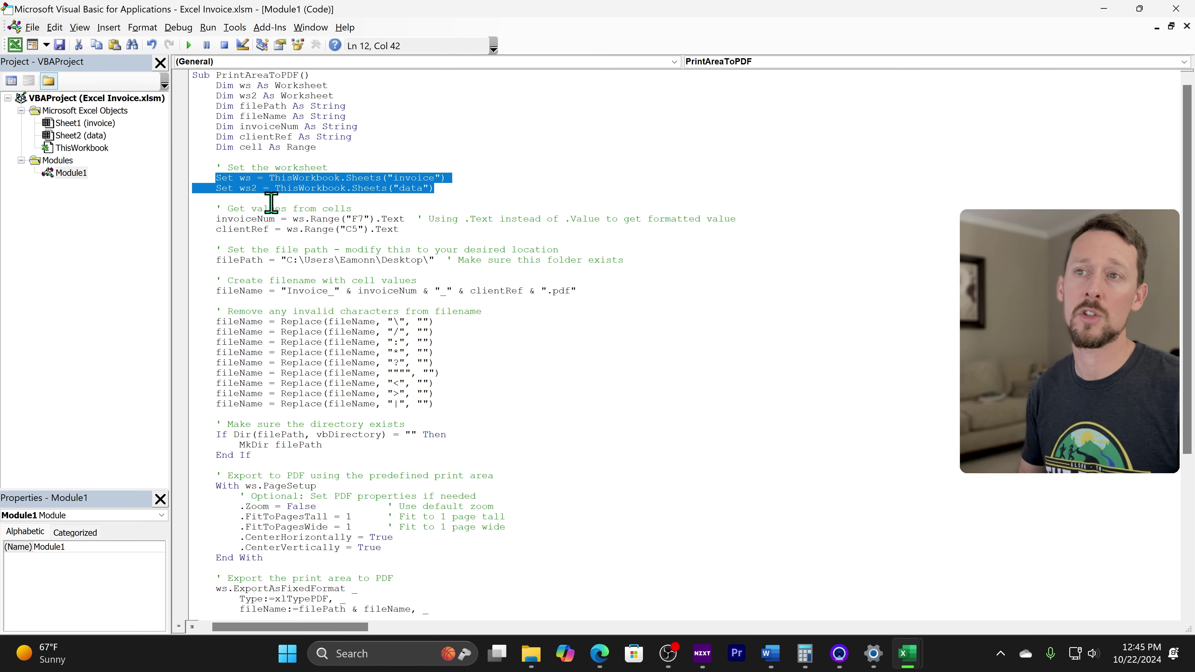
click(339, 189)
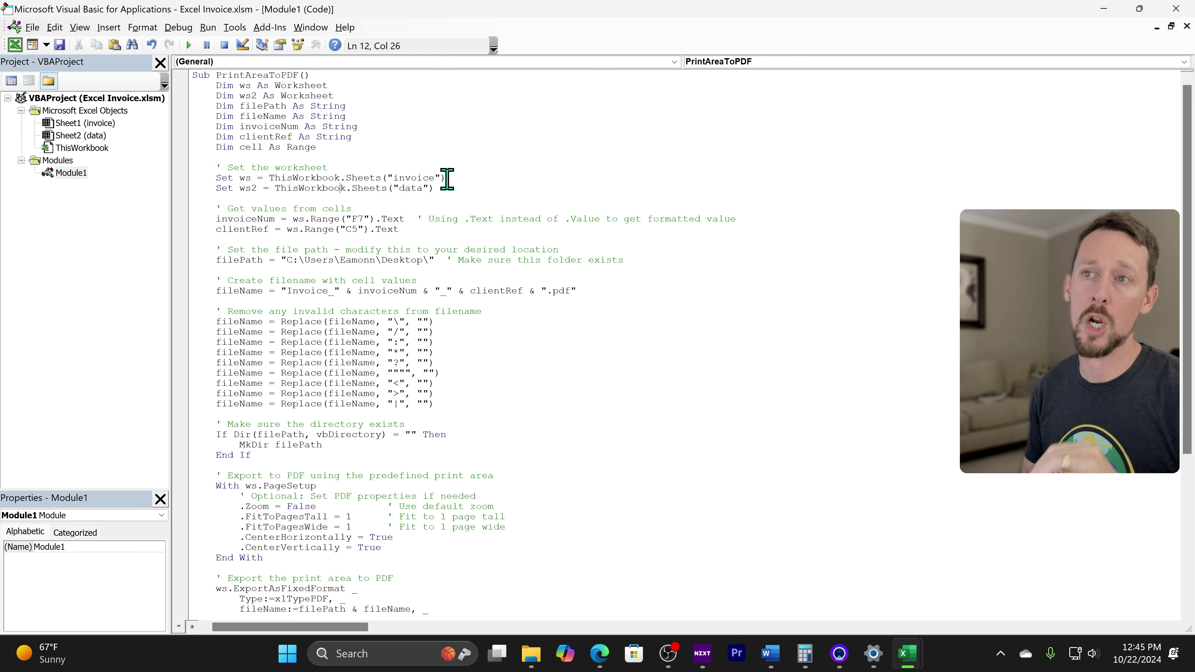
double_click(412, 178)
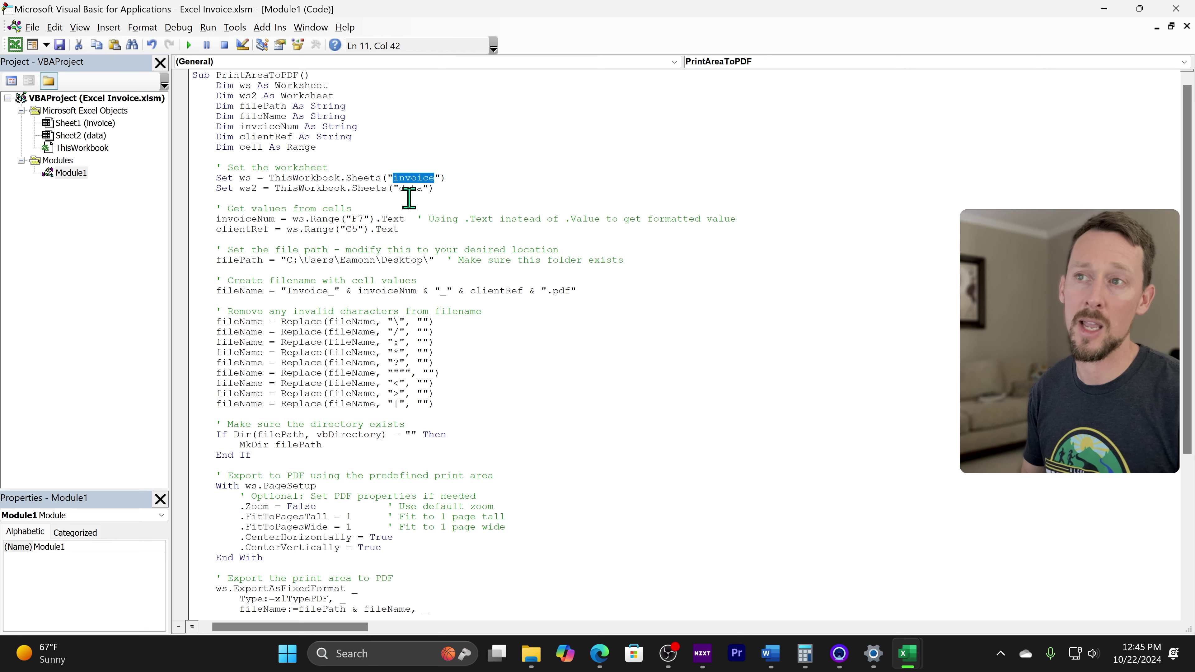
click(405, 189)
double_click(404, 188)
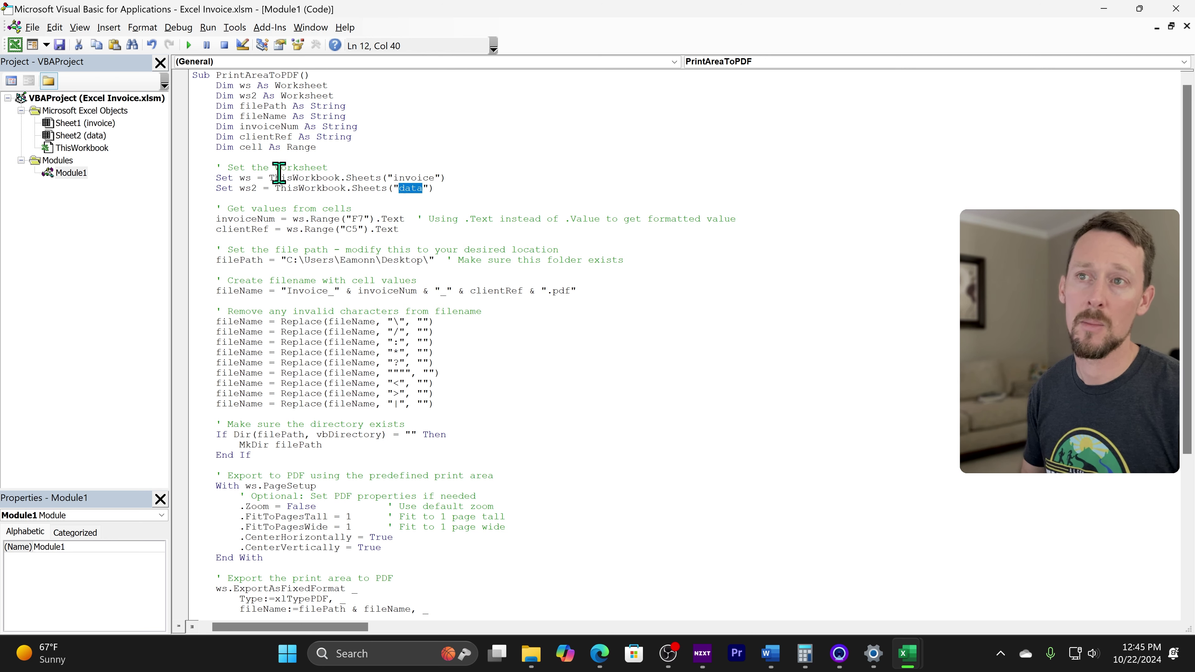
drag(270, 178, 364, 178)
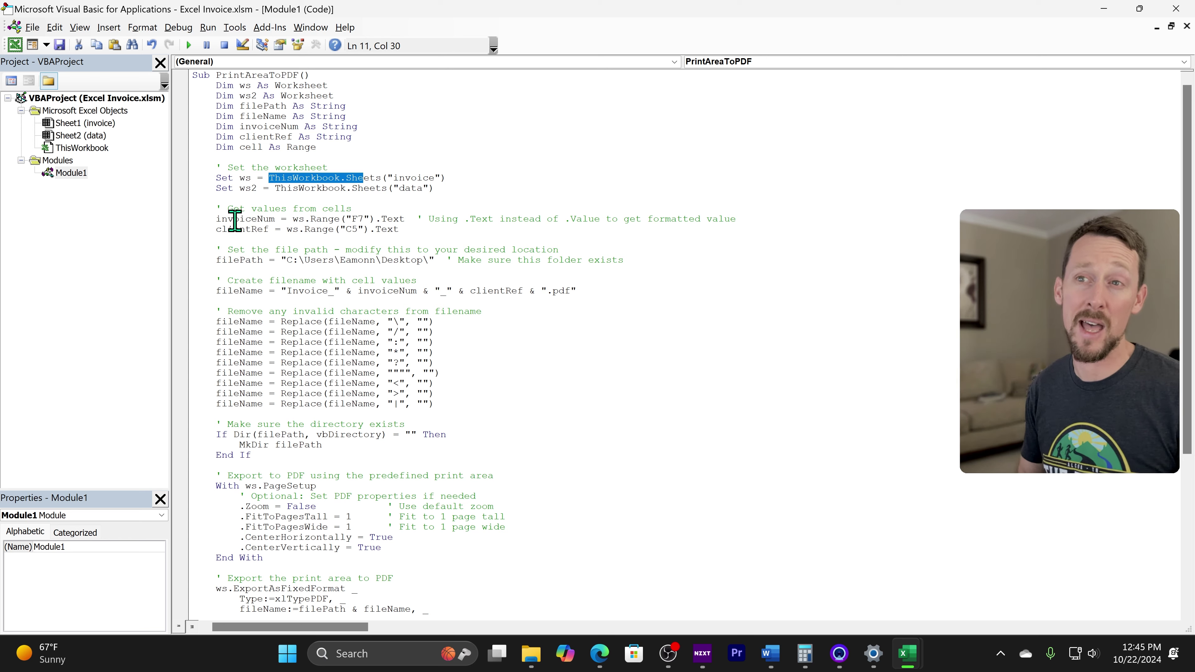
drag(222, 219, 416, 227)
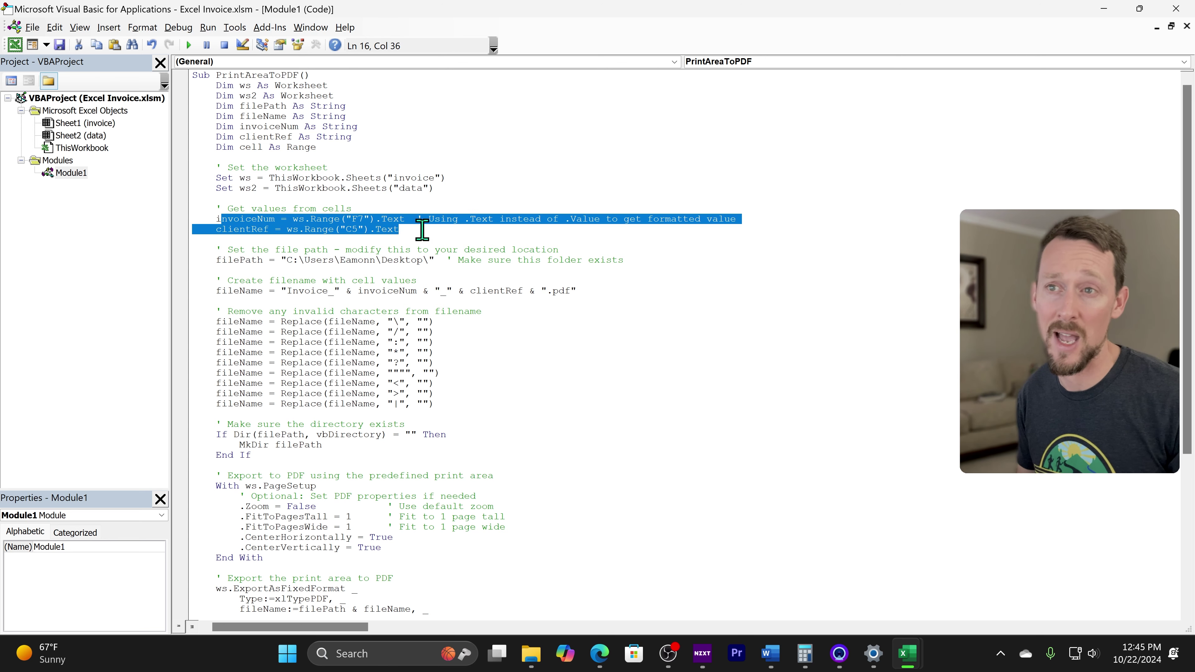
click(303, 220)
click(249, 219)
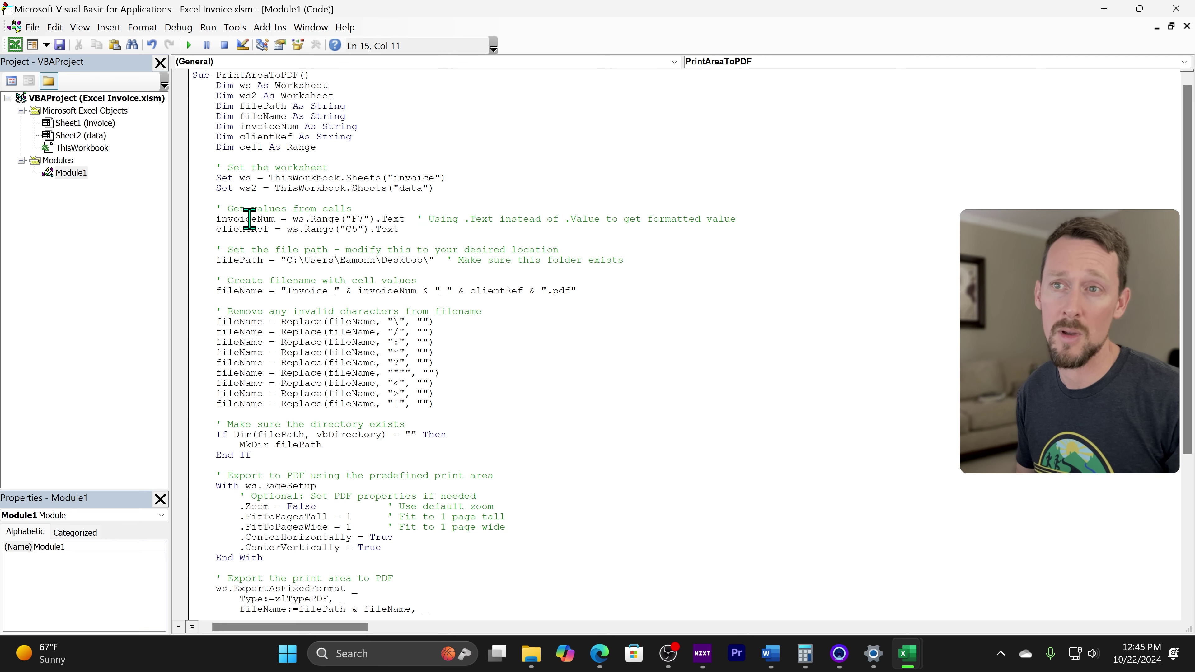
double_click(355, 218)
double_click(351, 229)
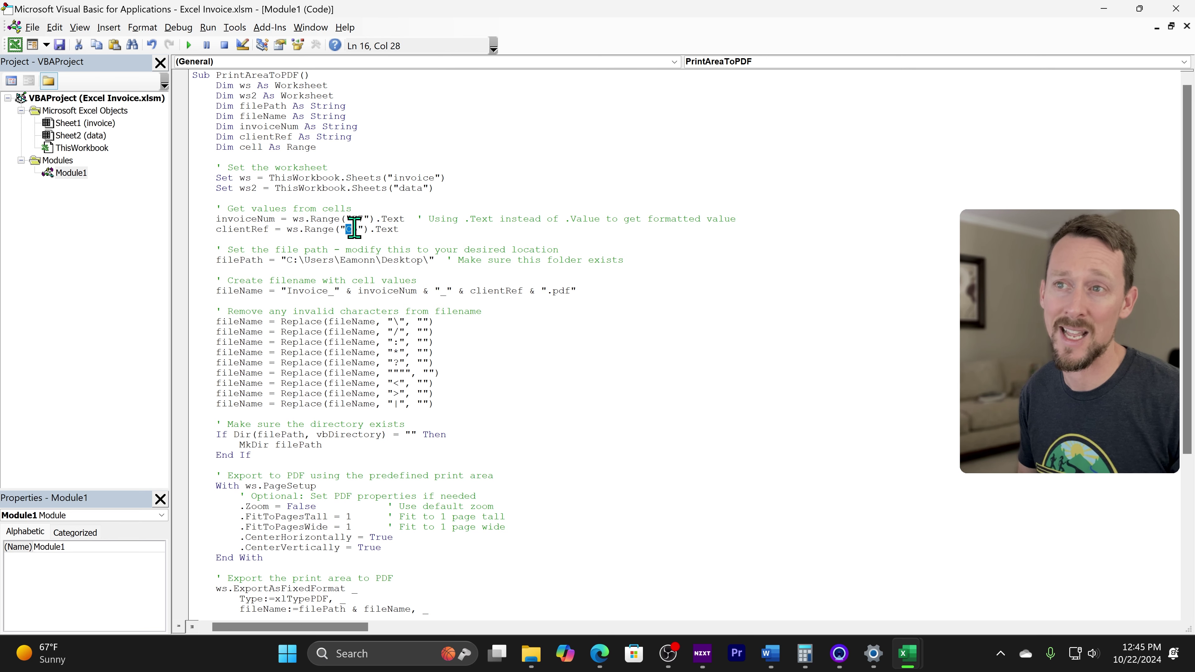
drag(328, 178, 434, 178)
scroll(382, 282, down, 1)
drag(222, 229, 481, 231)
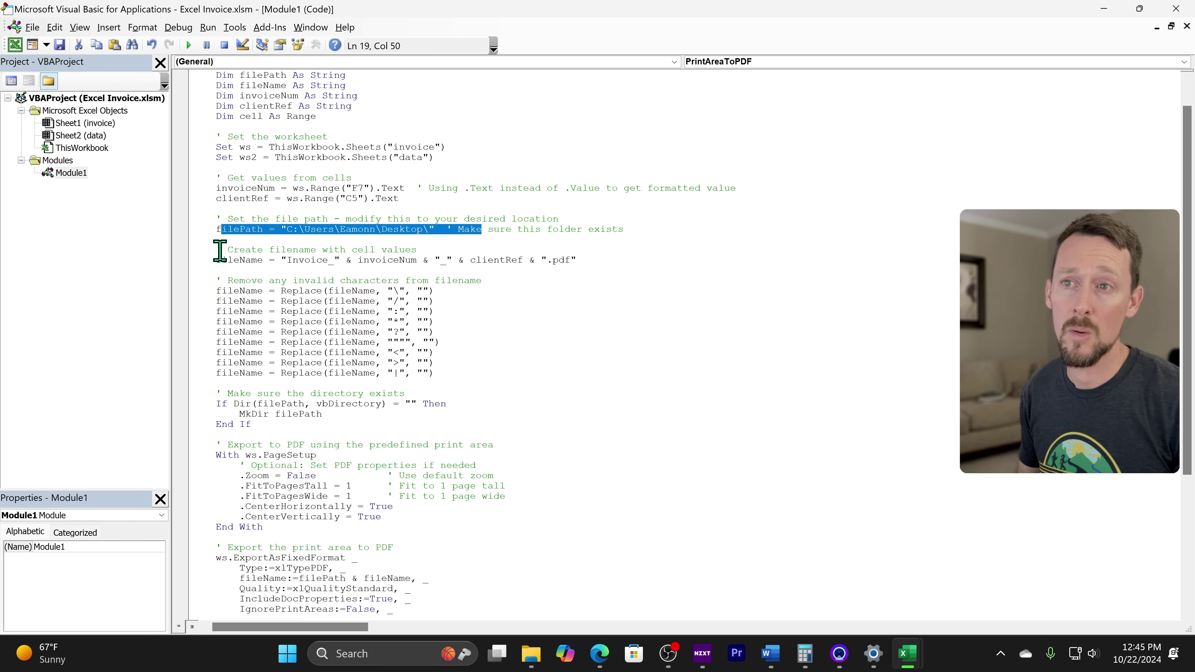
drag(220, 250, 437, 249)
double_click(239, 260)
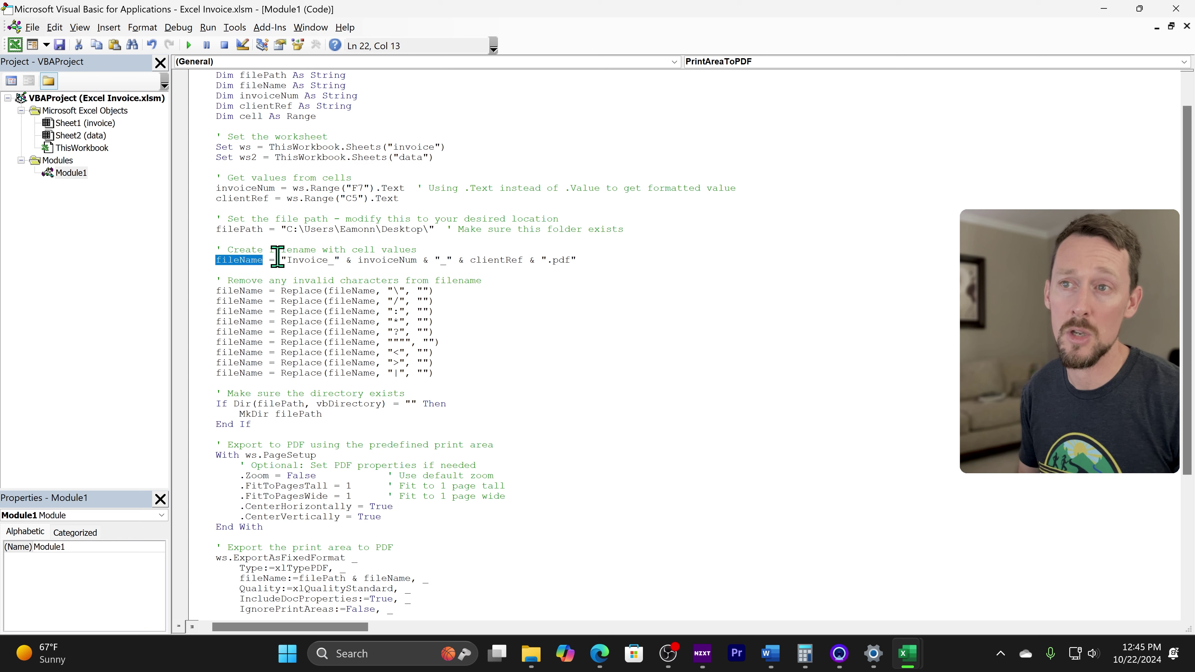
drag(282, 258, 592, 258)
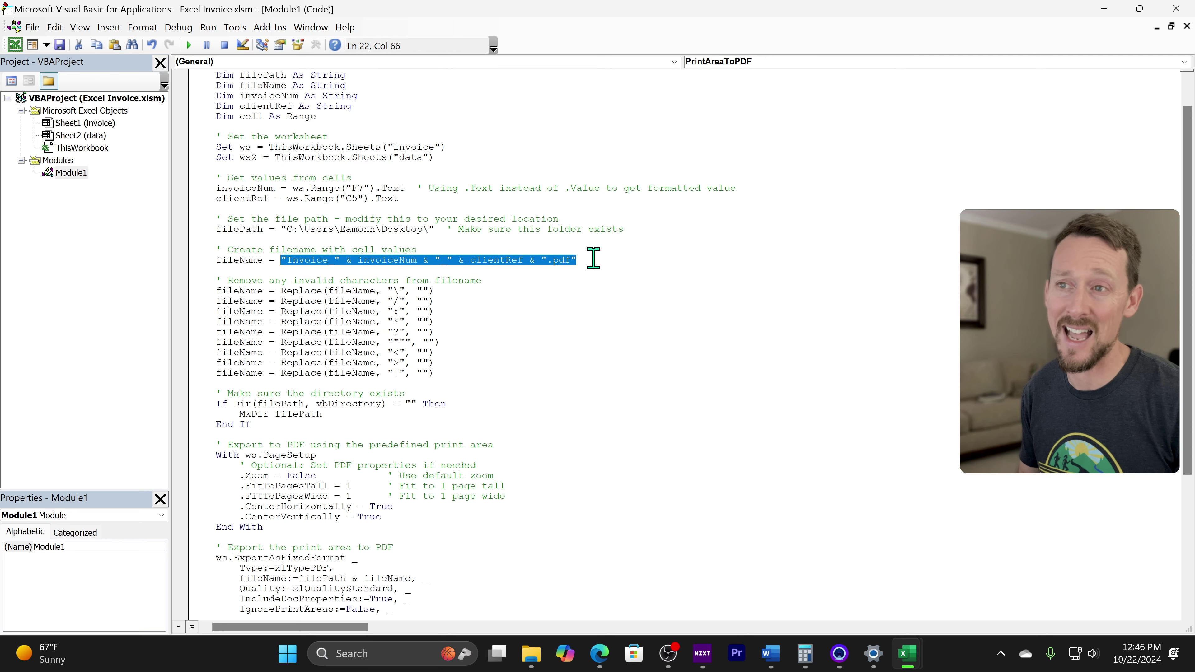
click(252, 177)
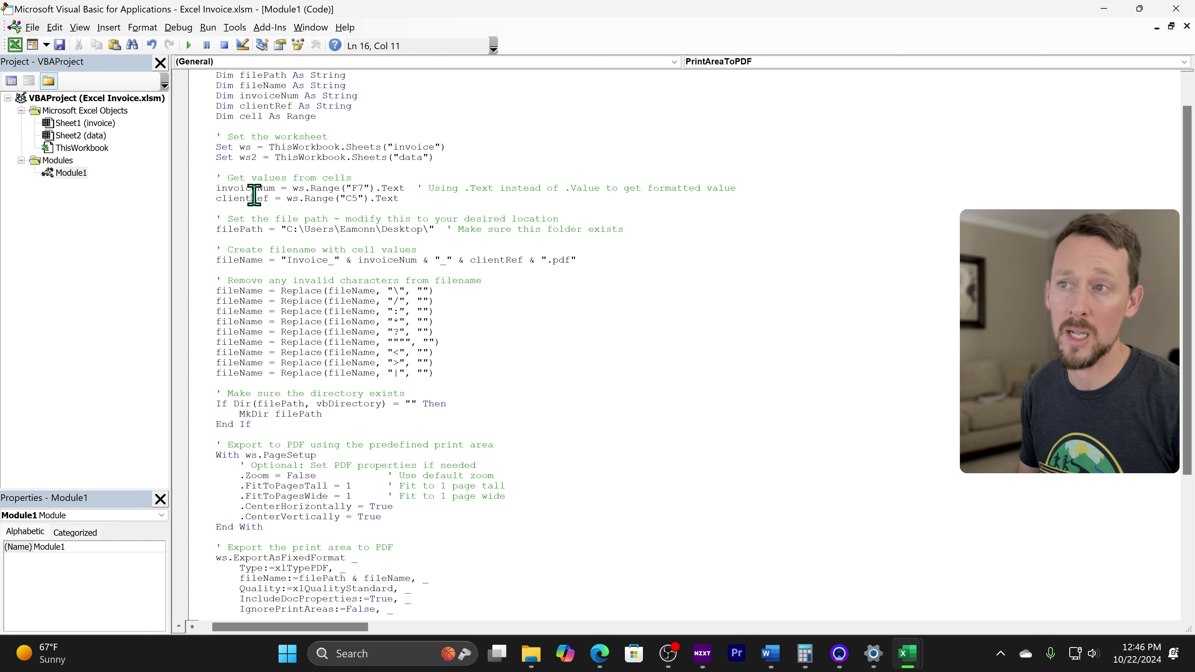
scroll(425, 296, down, 2)
click(212, 213)
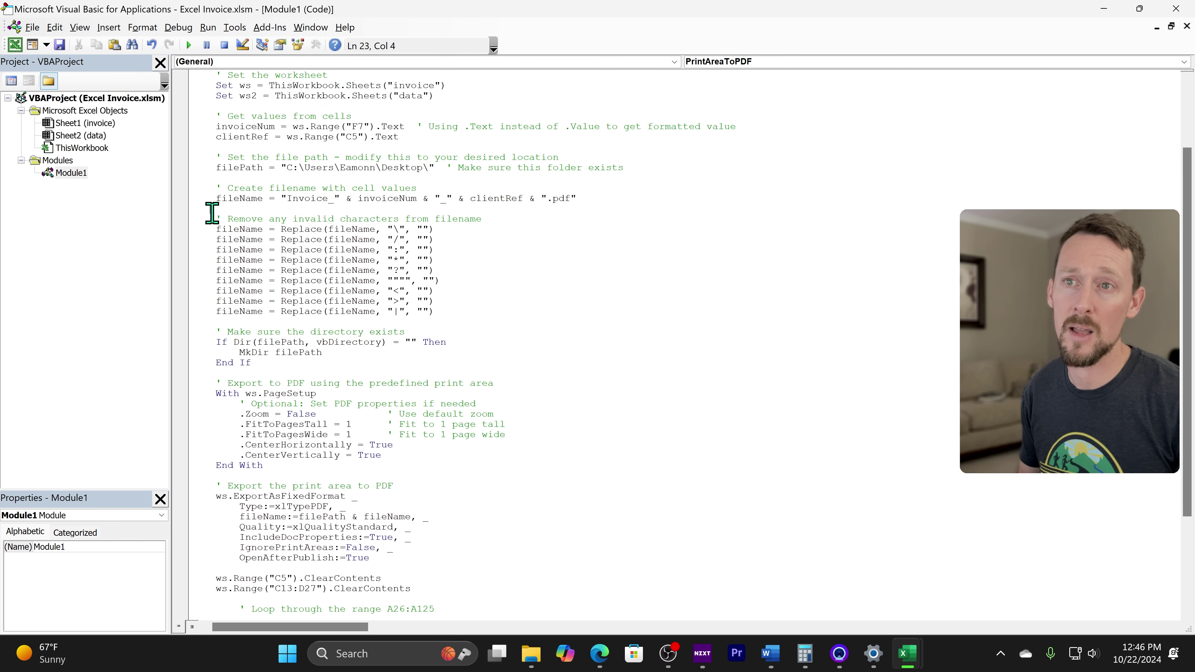
drag(211, 214, 475, 311)
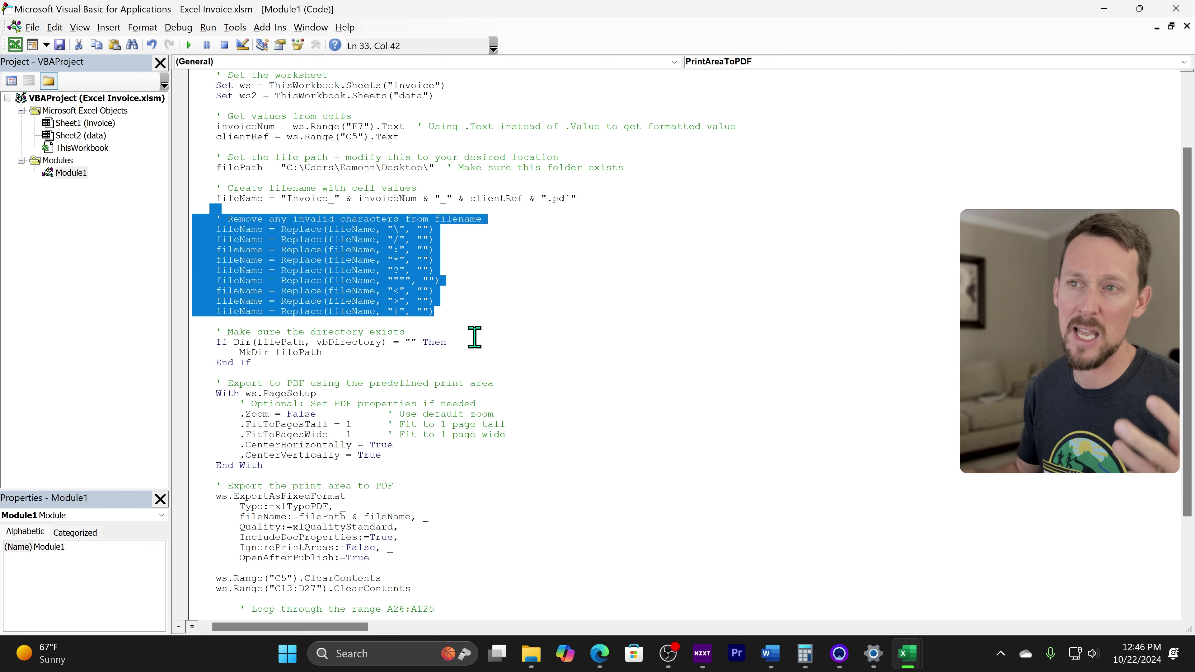
click(399, 312)
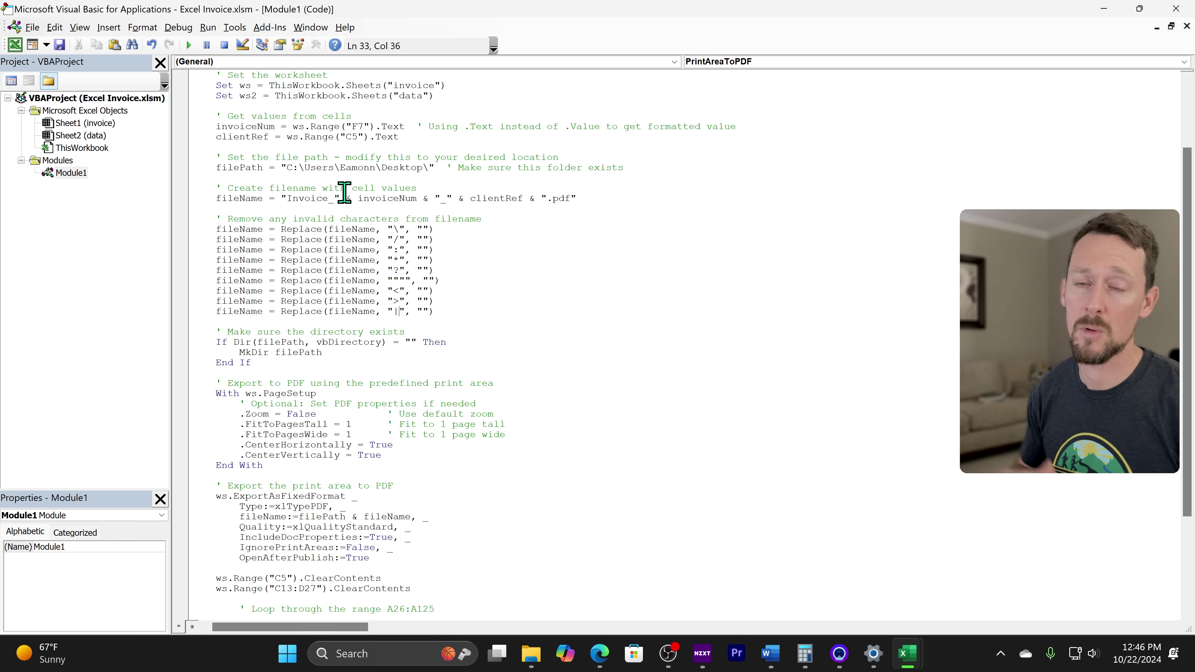
click(282, 230)
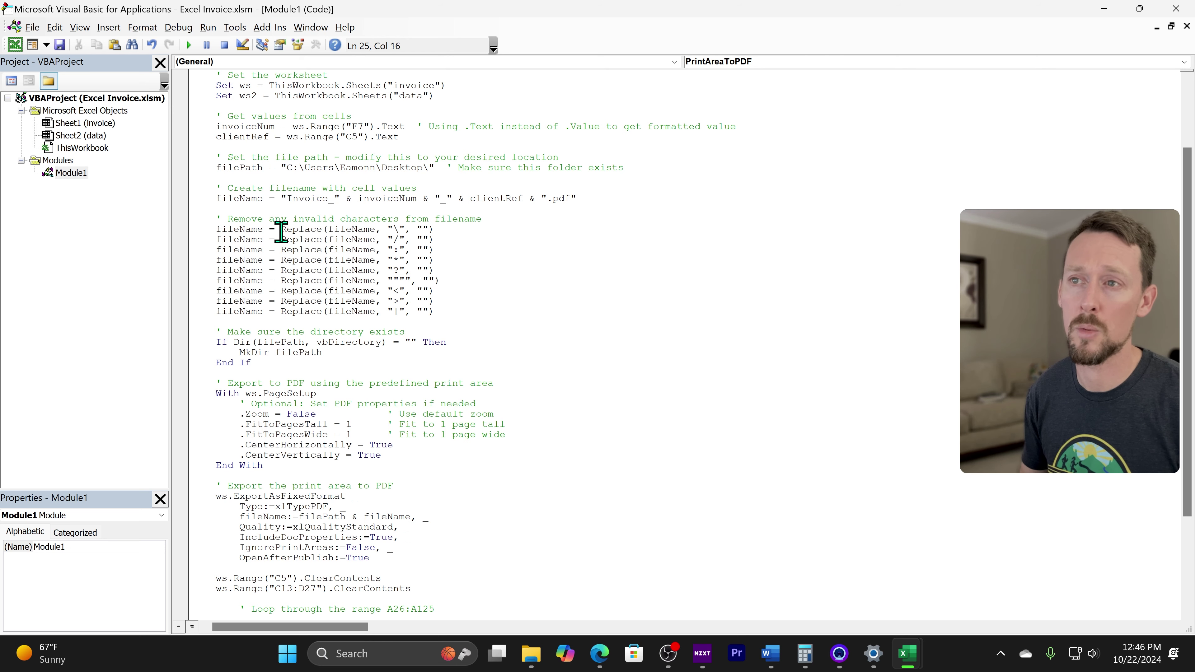
drag(281, 231, 387, 231)
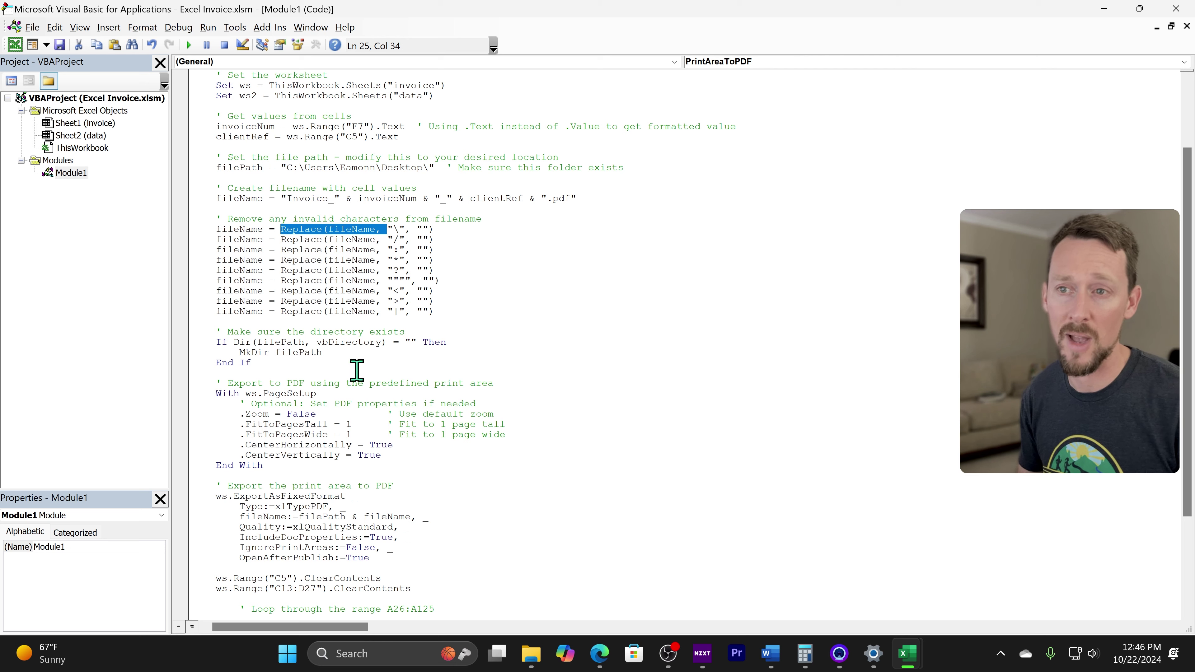
click(302, 361)
scroll(252, 342, down, 2)
drag(217, 270, 331, 311)
click(337, 314)
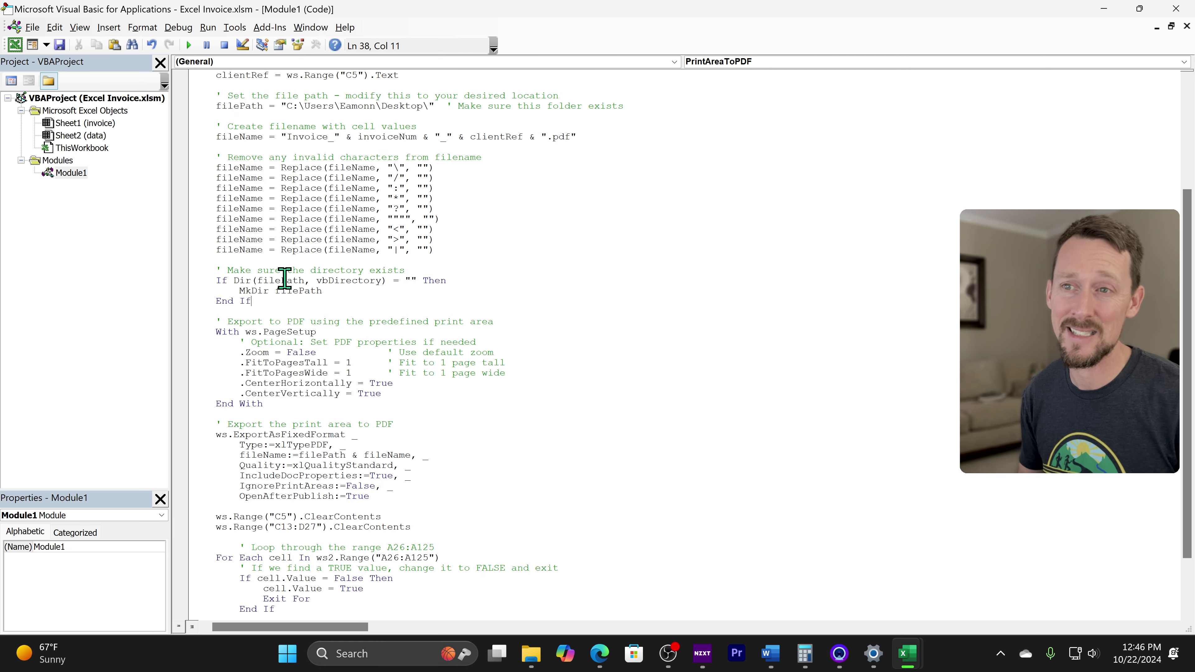
double_click(329, 280)
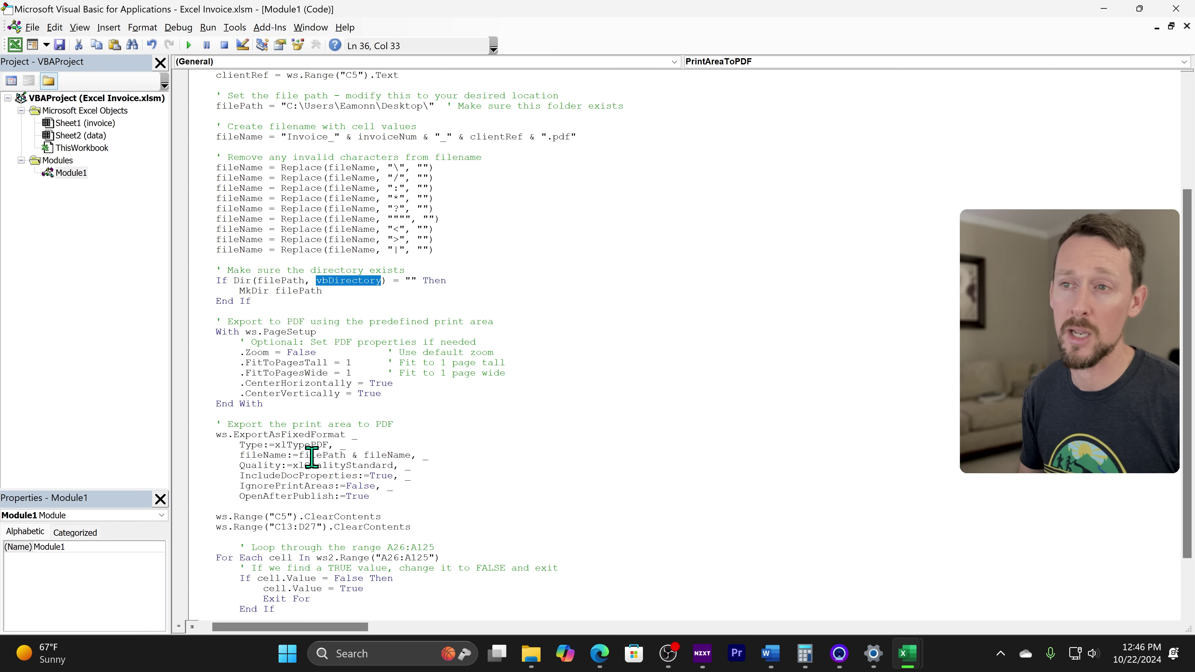
drag(240, 290, 322, 292)
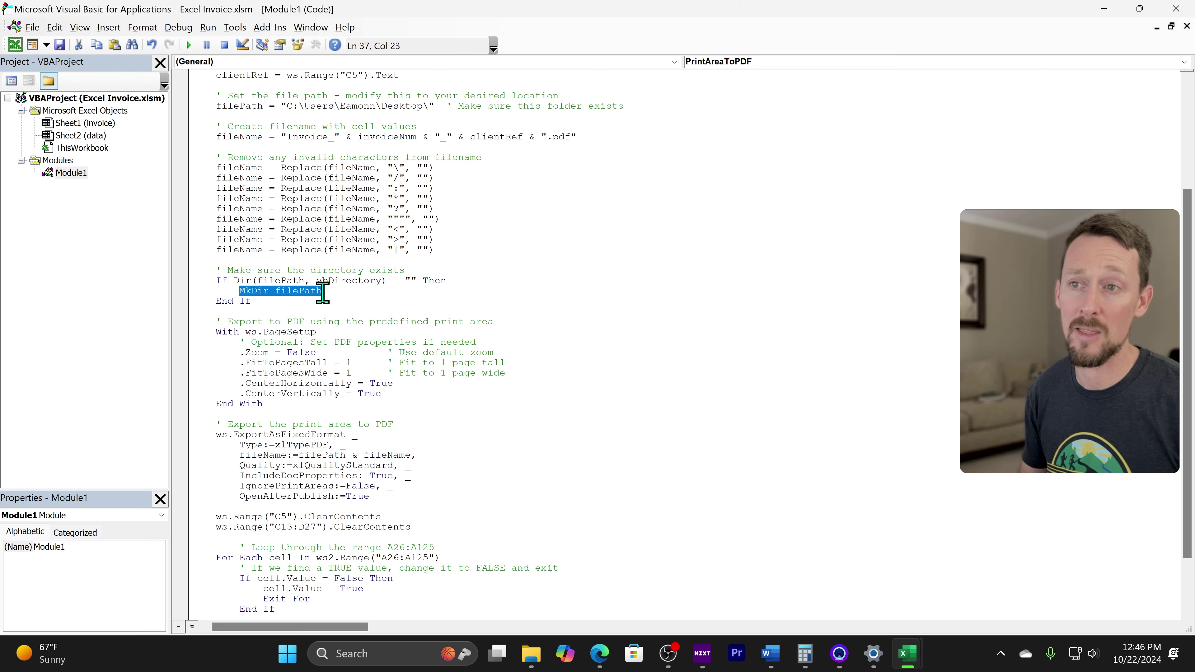
scroll(424, 221, up, 2)
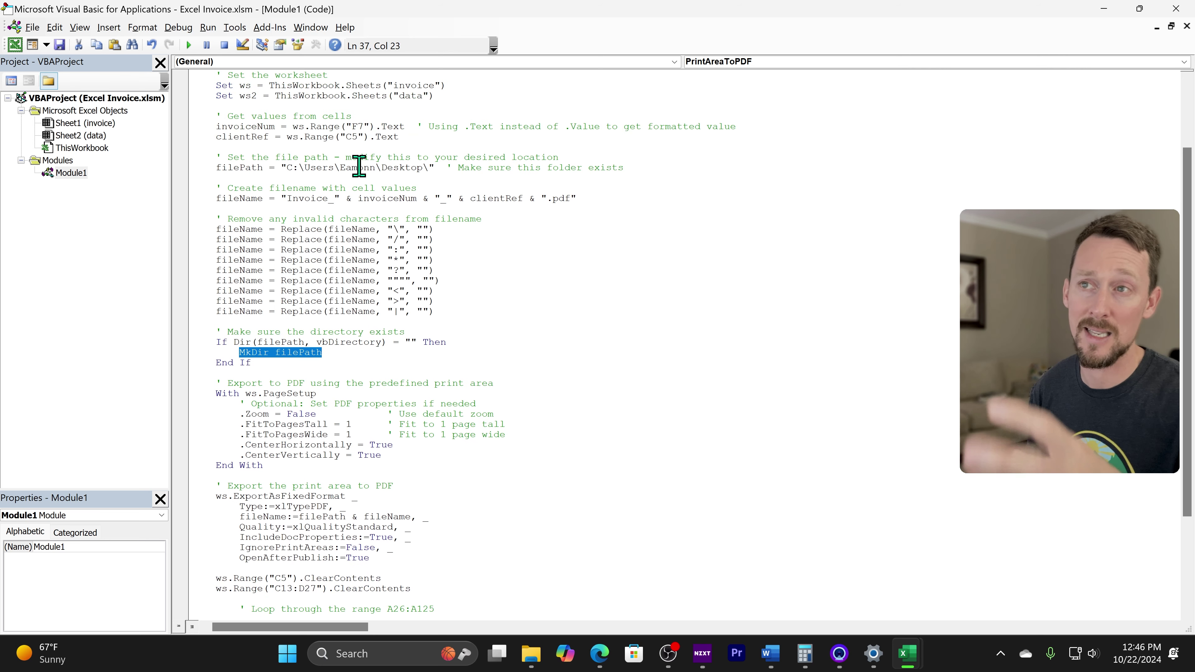
click(262, 353)
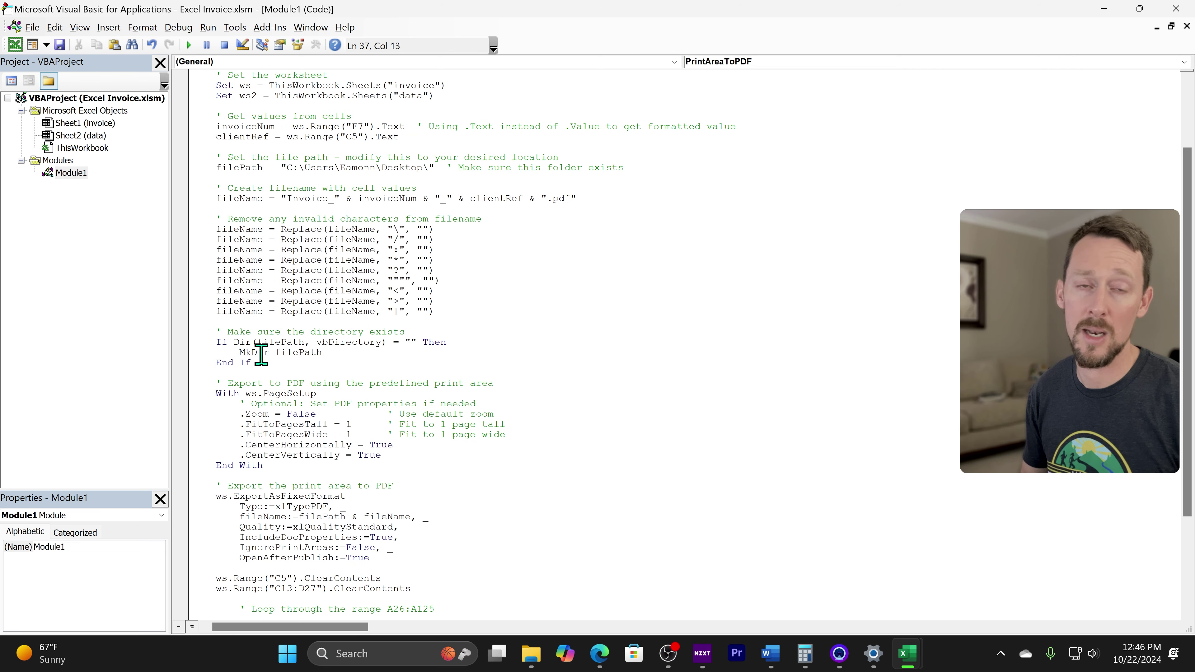
click(307, 356)
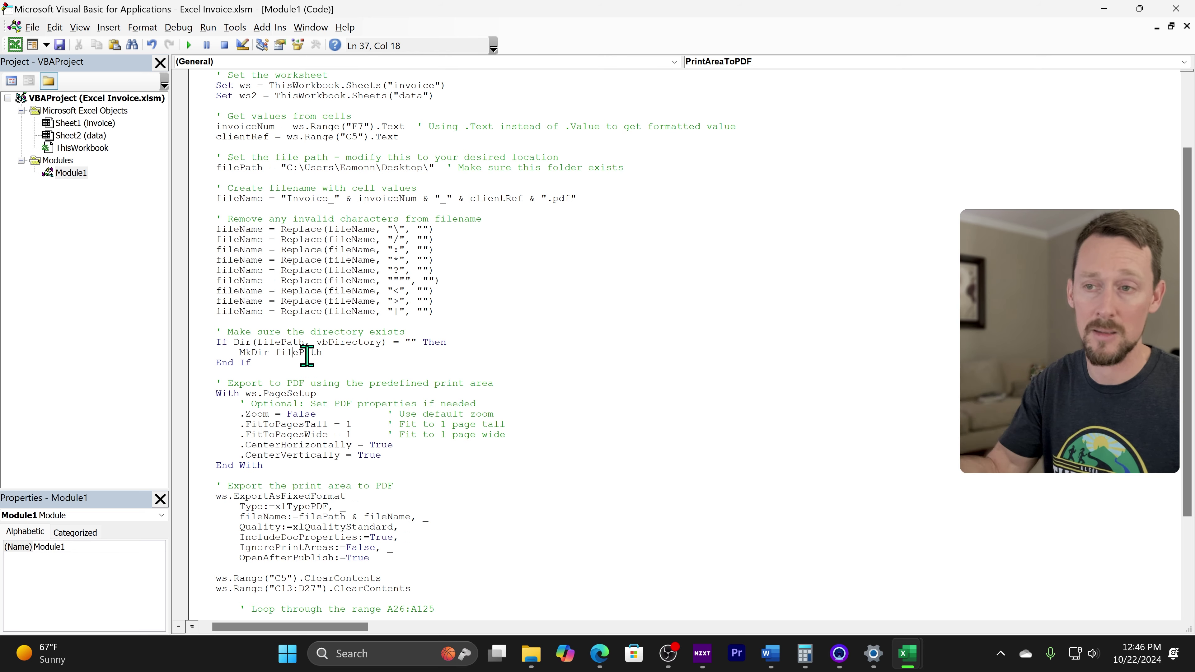
scroll(282, 339, down, 2)
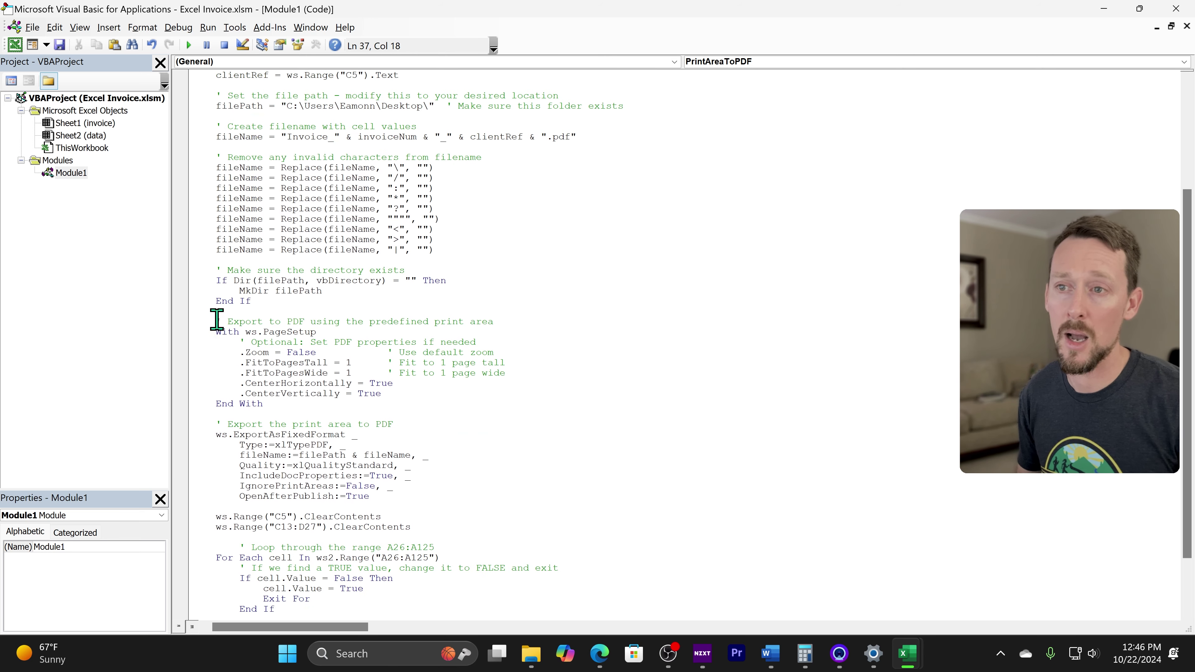
scroll(223, 318, down, 1)
drag(216, 290, 418, 475)
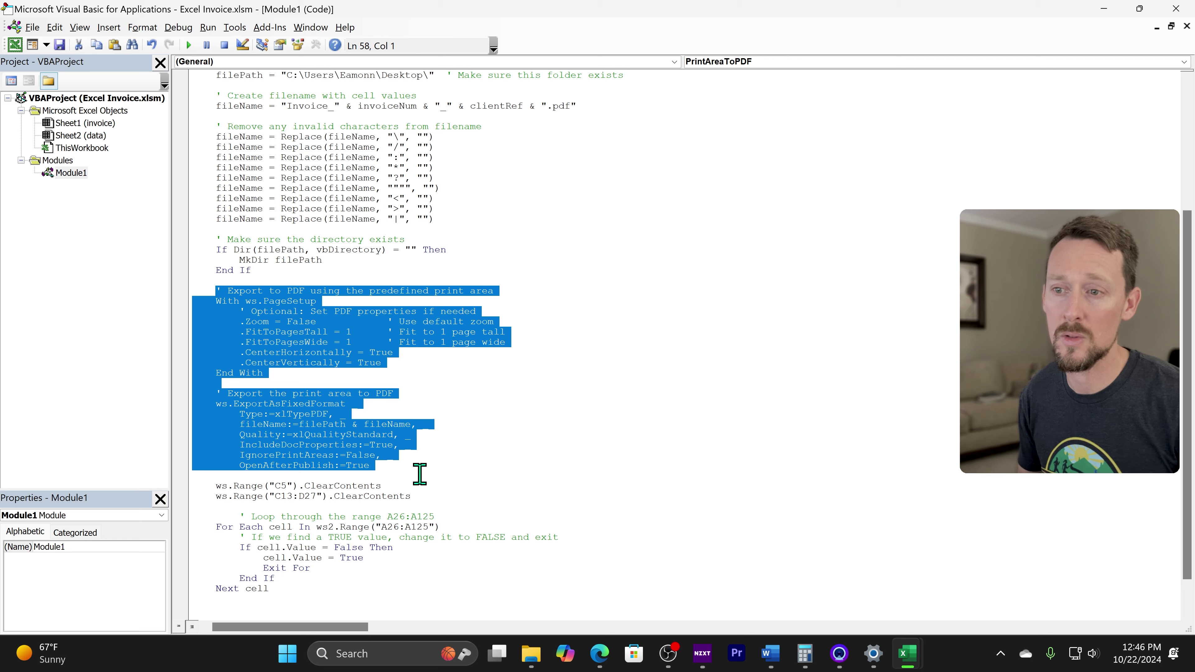
click(304, 328)
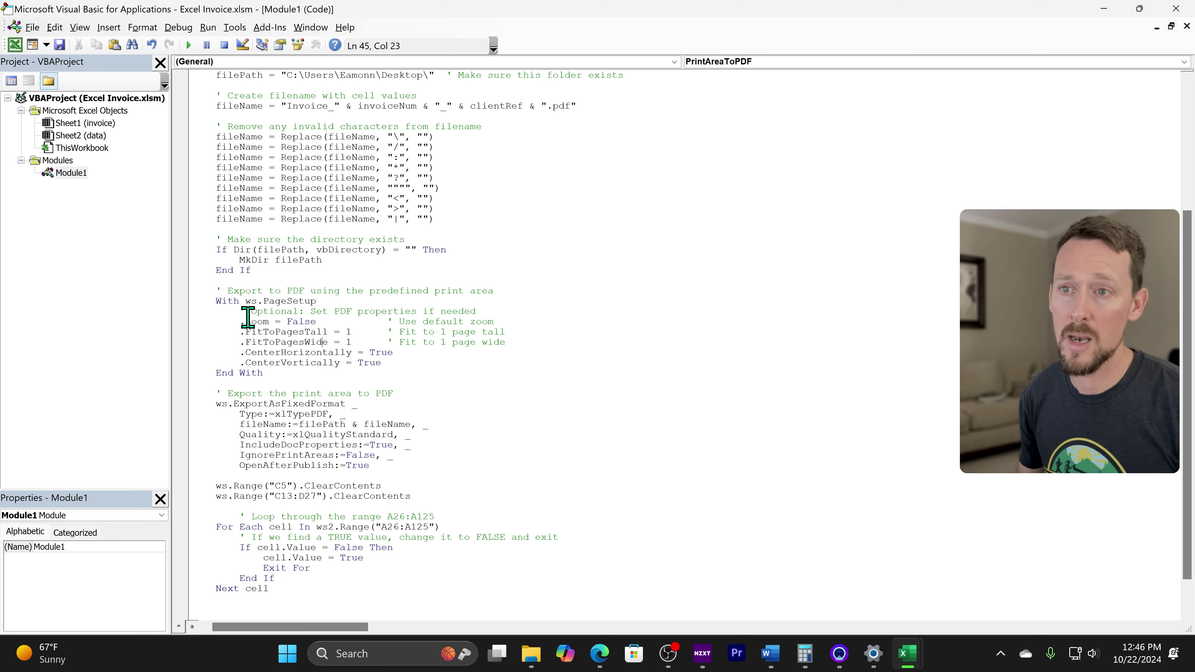
drag(248, 315, 387, 366)
click(280, 306)
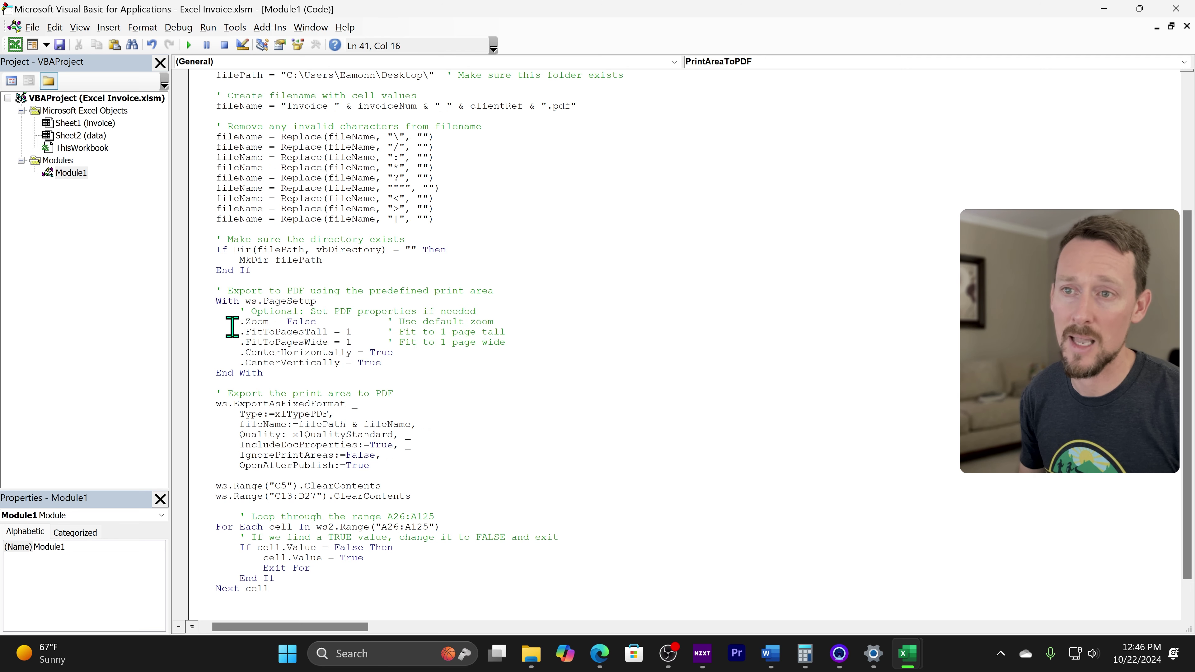
drag(251, 311, 504, 312)
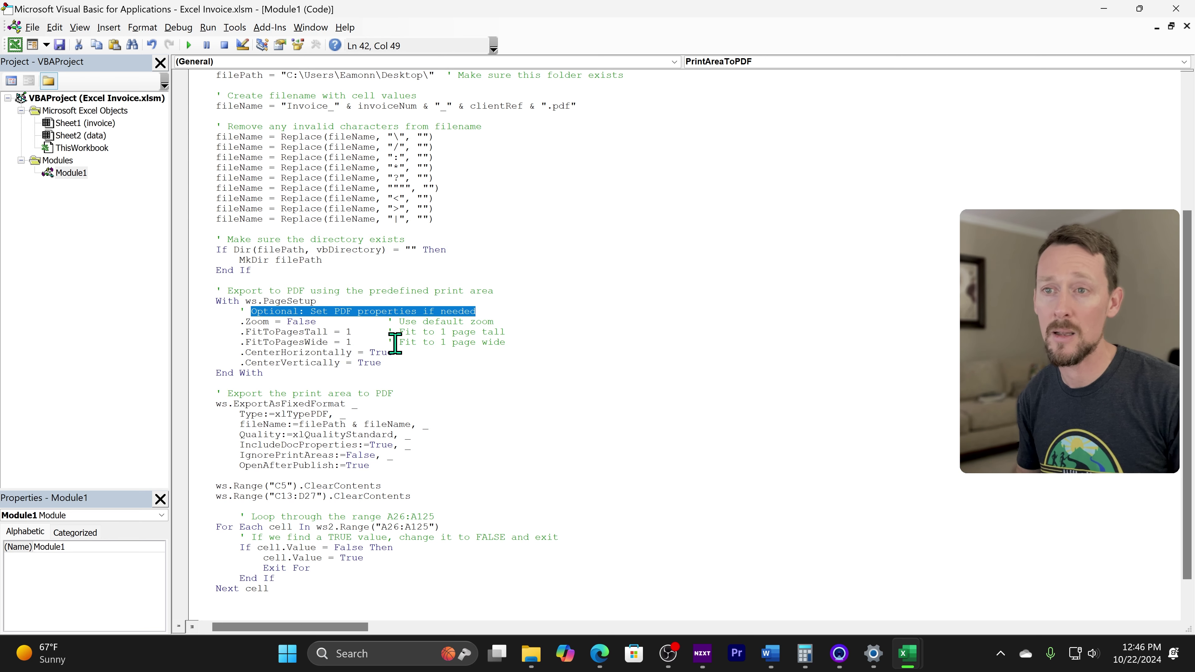
click(301, 324)
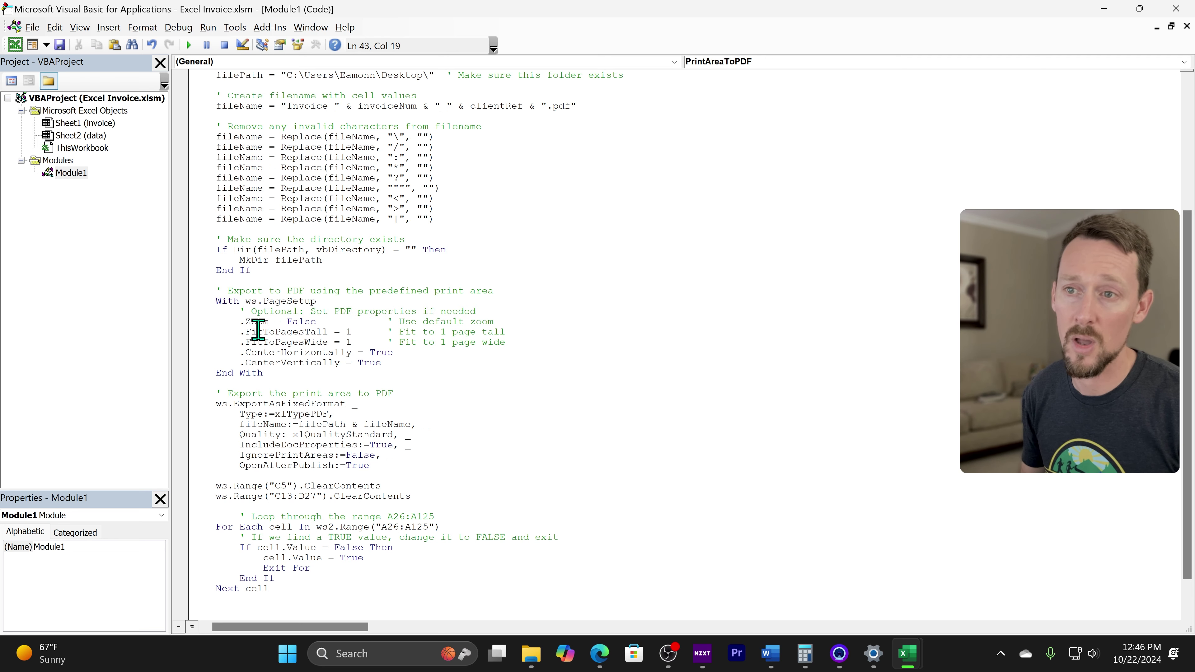
drag(258, 330, 288, 348)
click(285, 342)
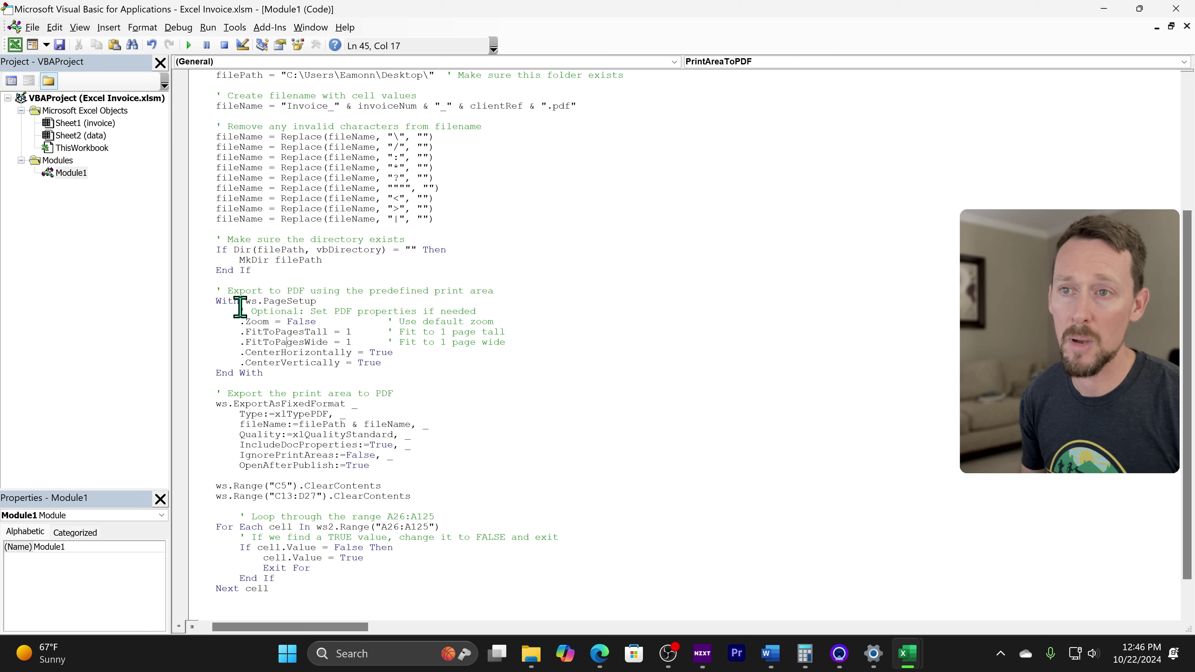
drag(244, 302, 286, 350)
click(292, 361)
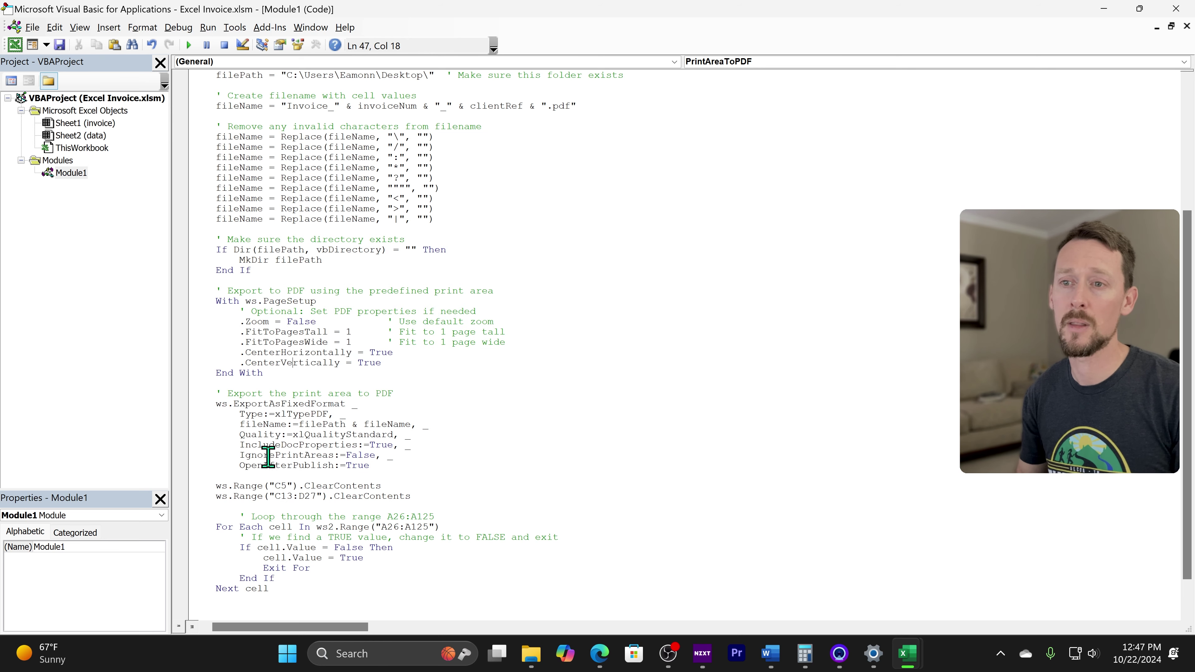
Step: Review ExportAsFixedFormat's xlTypePDF, fileName, Quality, IncludeDocProperties, IgnorePrintAreas and OpenAfterPublish arguments
drag(233, 400, 356, 403)
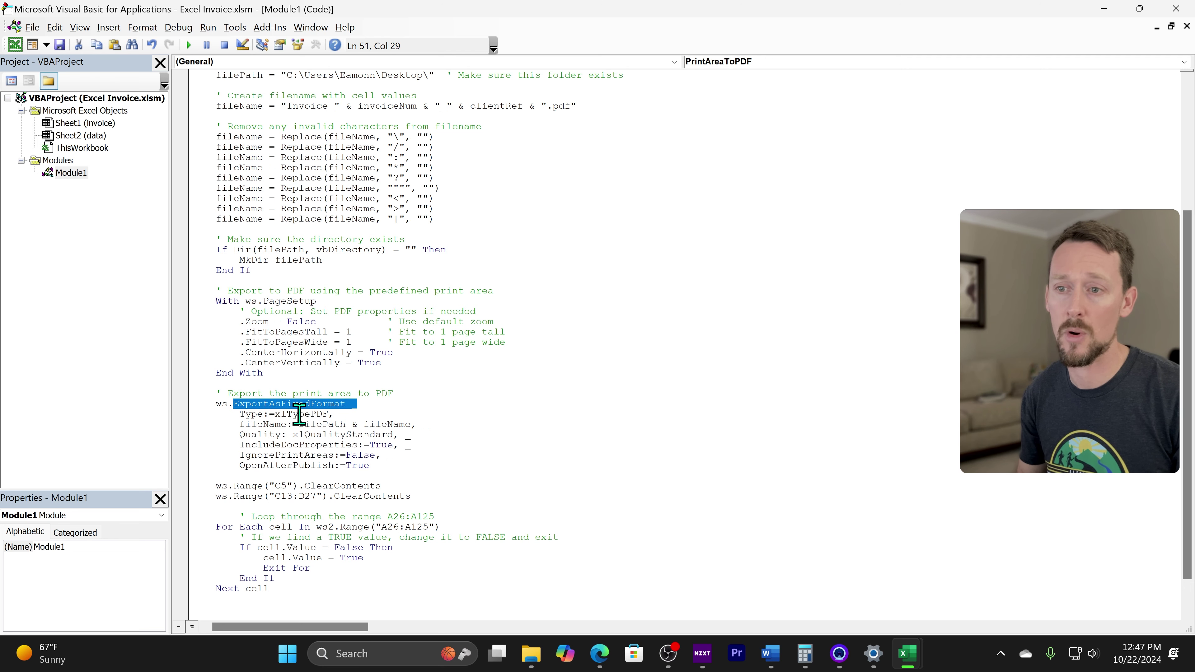
scroll(300, 414, down, 1)
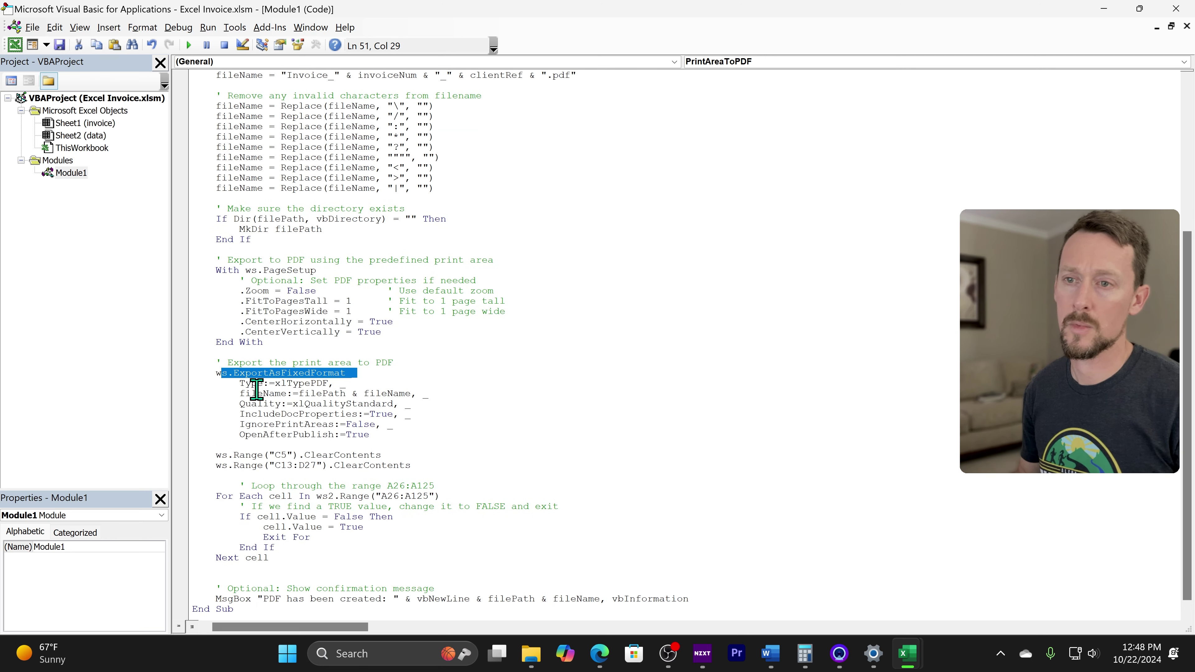
click(333, 369)
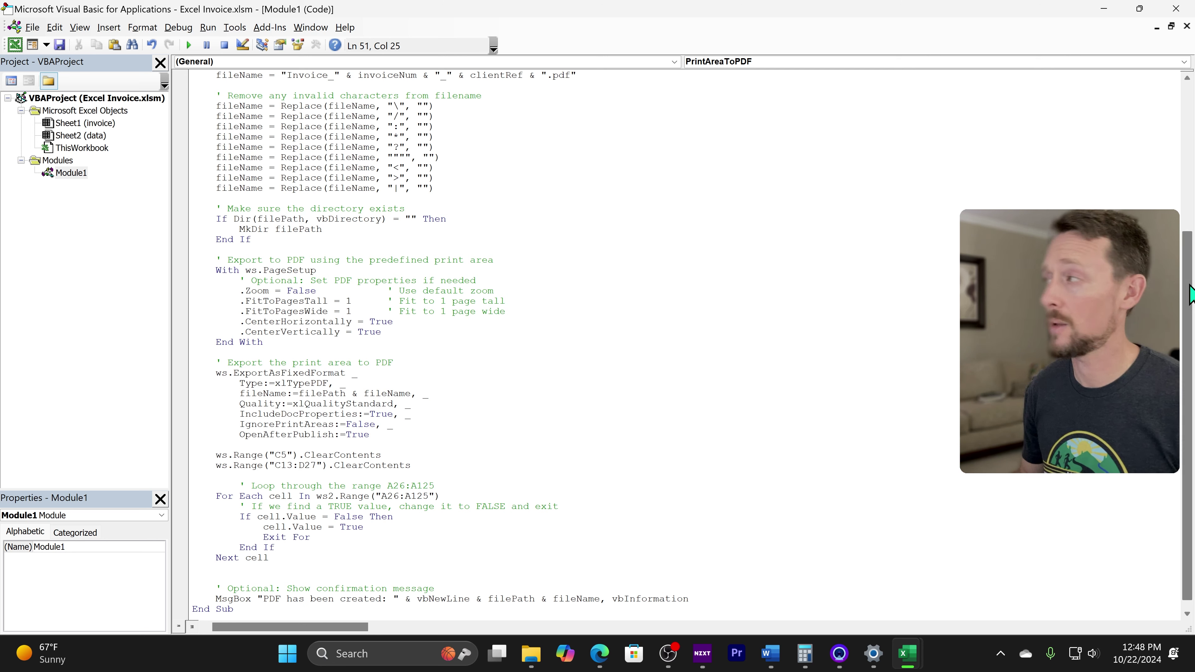
drag(352, 383, 244, 394)
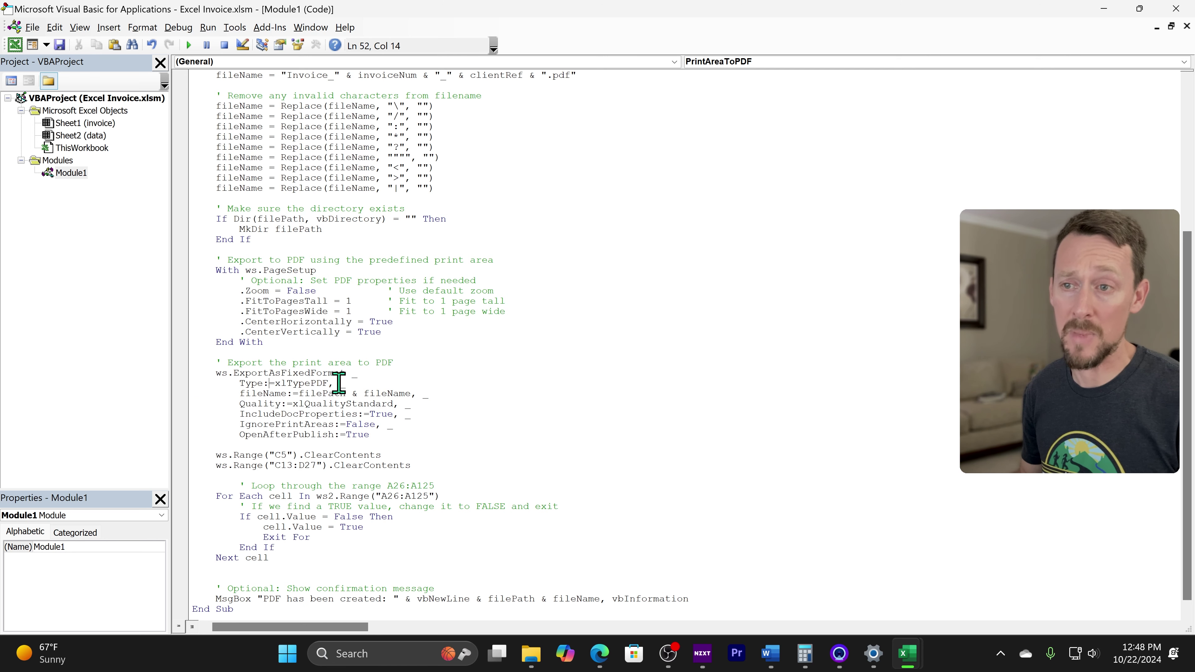
drag(338, 383, 433, 395)
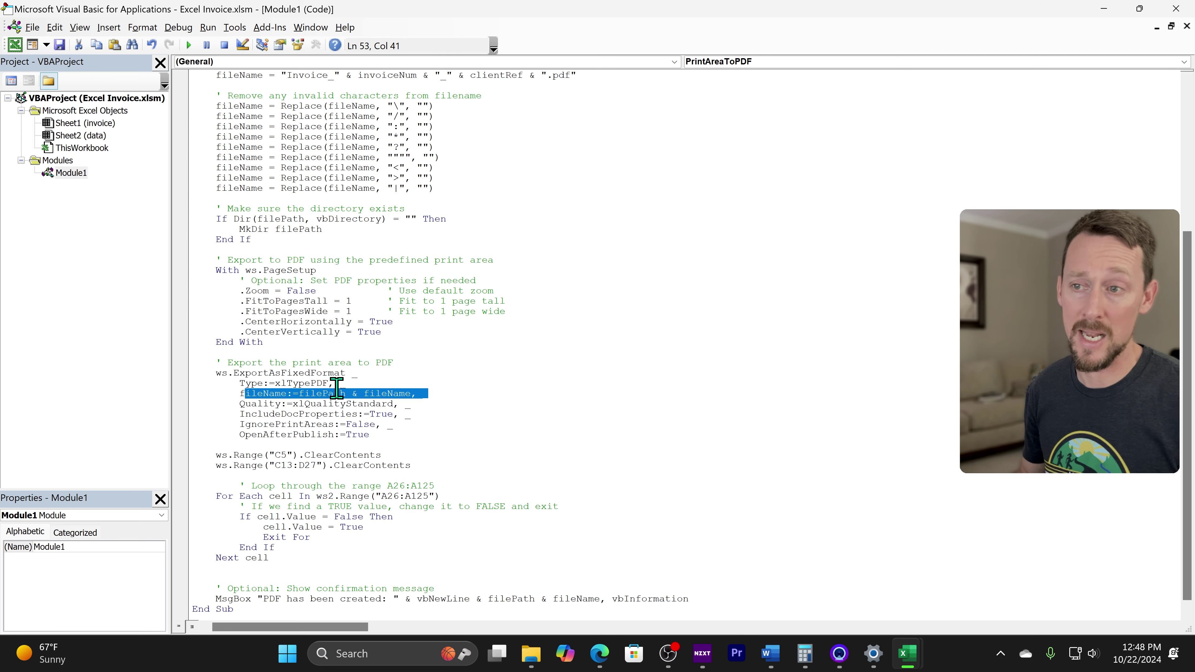
click(323, 403)
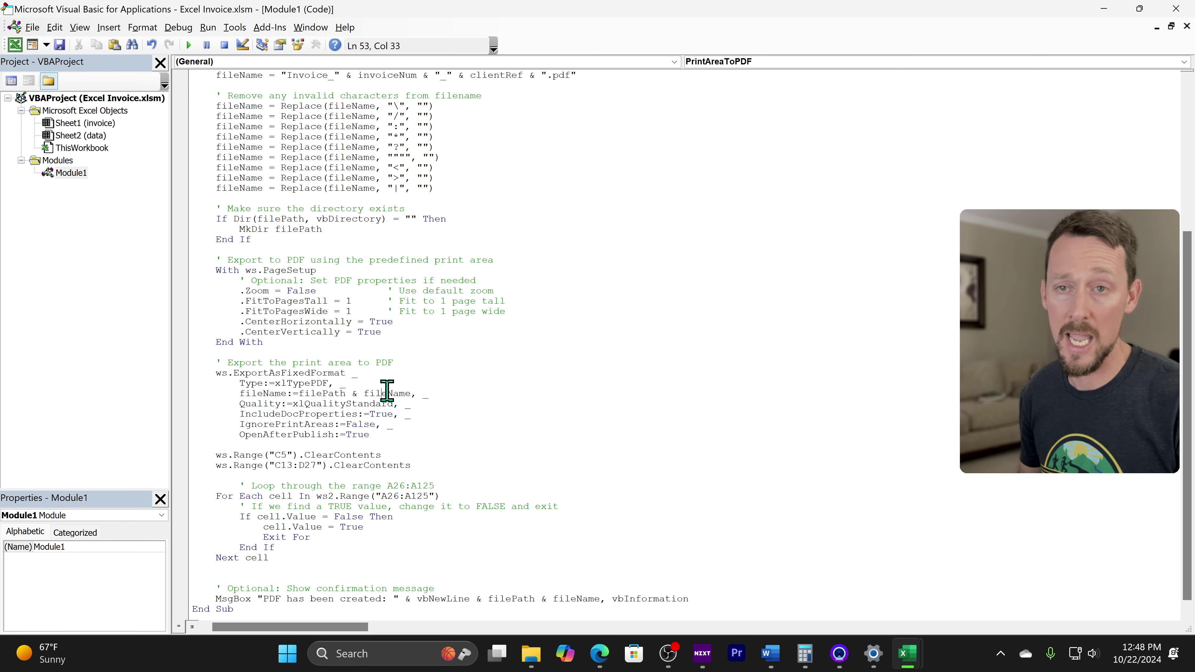
drag(426, 404, 228, 406)
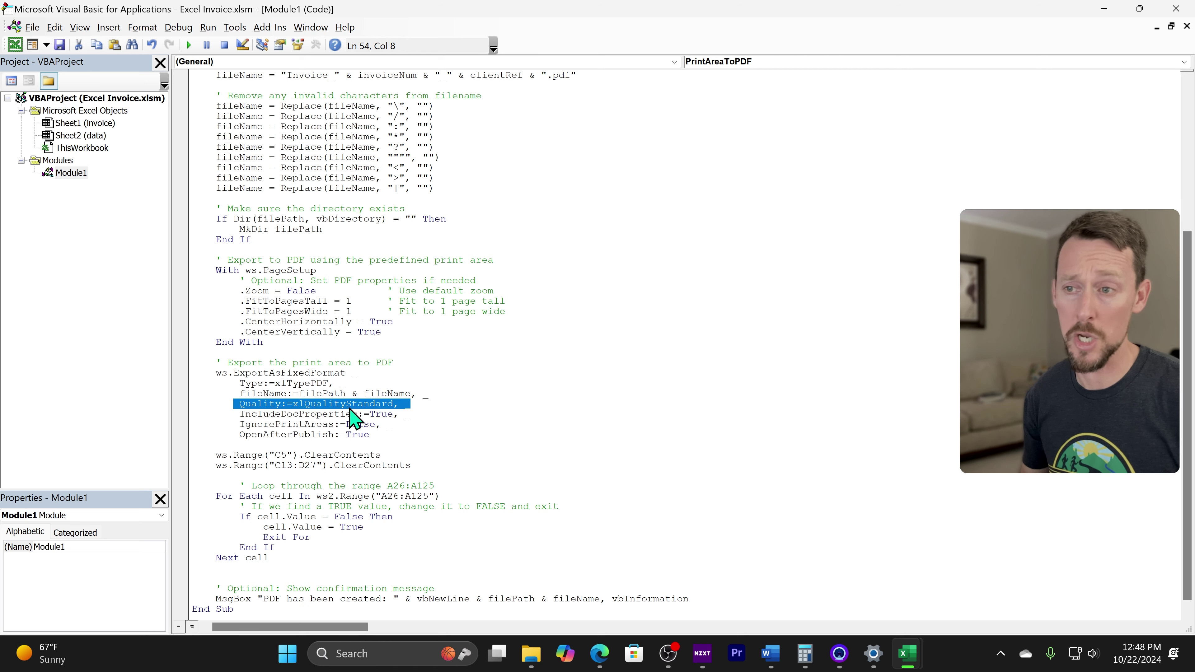
drag(414, 414, 233, 415)
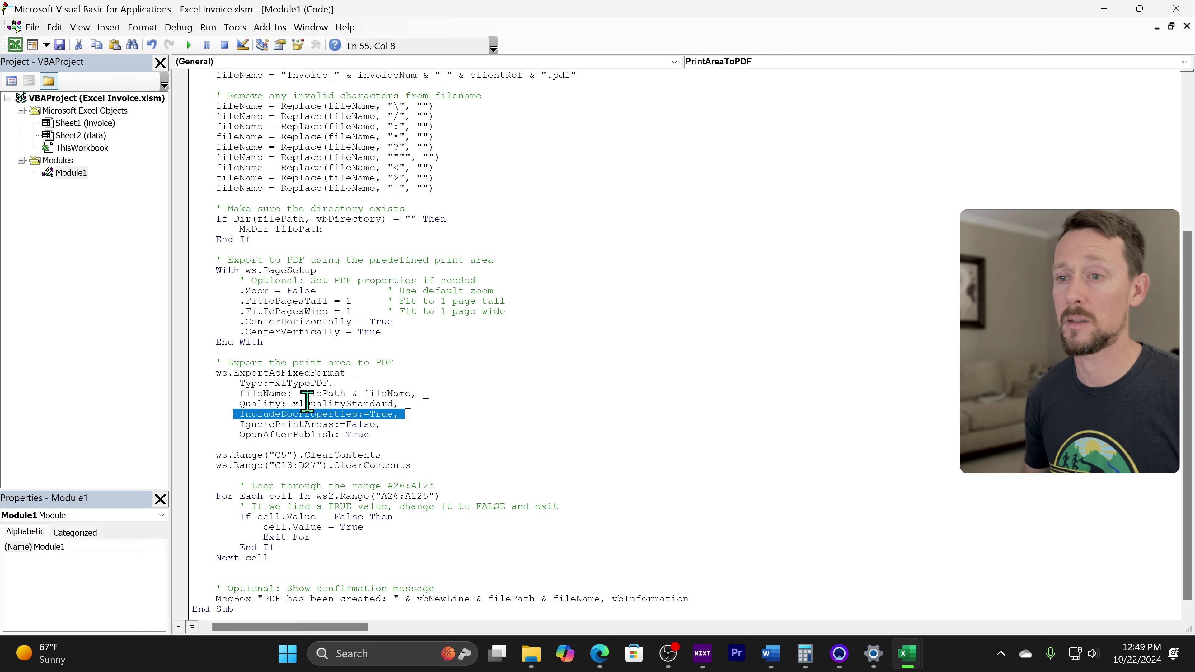
click(347, 414)
mouse_move(394, 432)
mouse_down()
mouse_move(236, 432)
mouse_move(388, 424)
mouse_up()
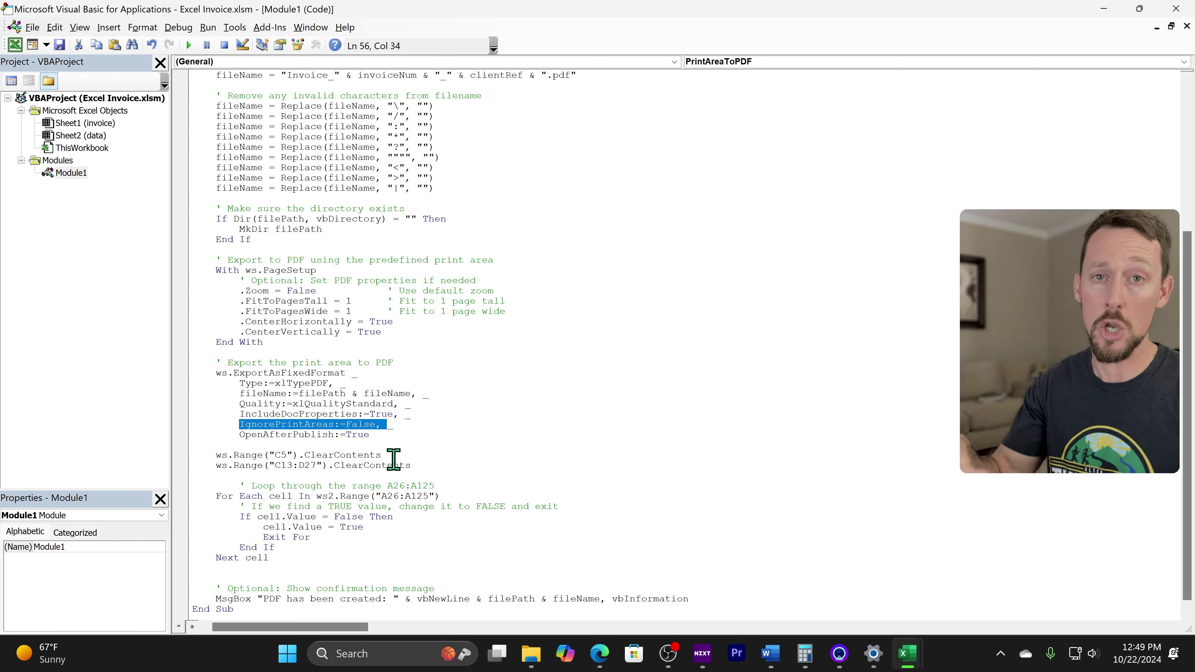
drag(372, 434, 231, 433)
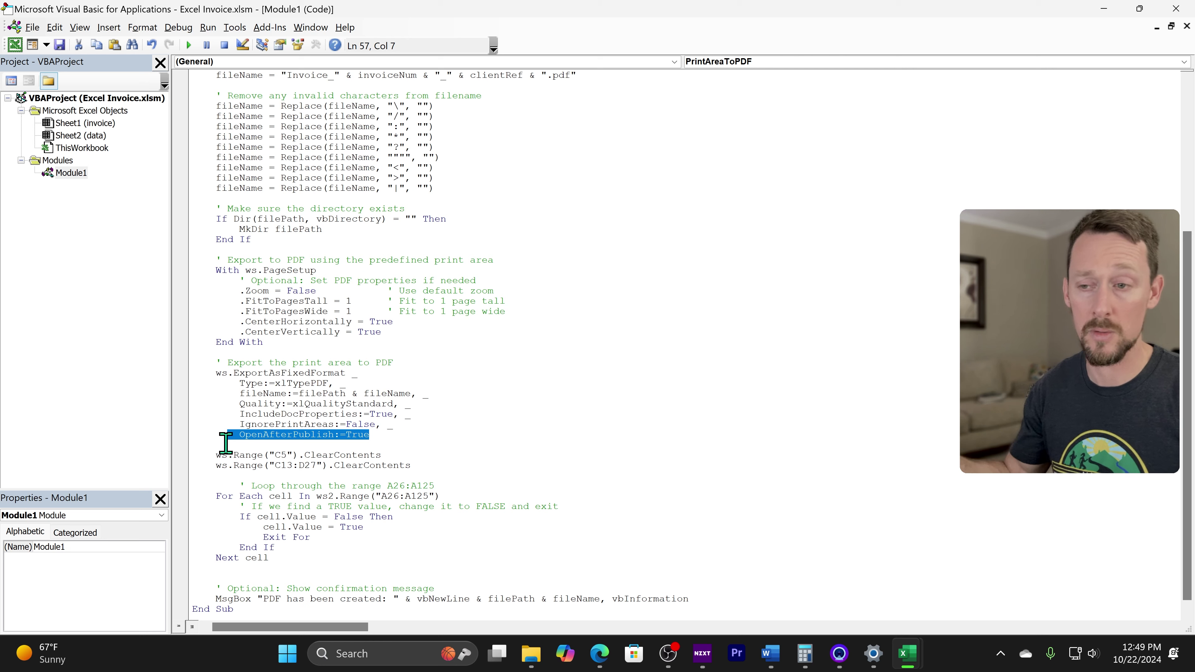
Step: Review the lines clearing C5 and C13:D27, the A26:A125 loop and data sheet reference
scroll(227, 460, down, 1)
click(409, 466)
drag(397, 447, 222, 444)
click(281, 455)
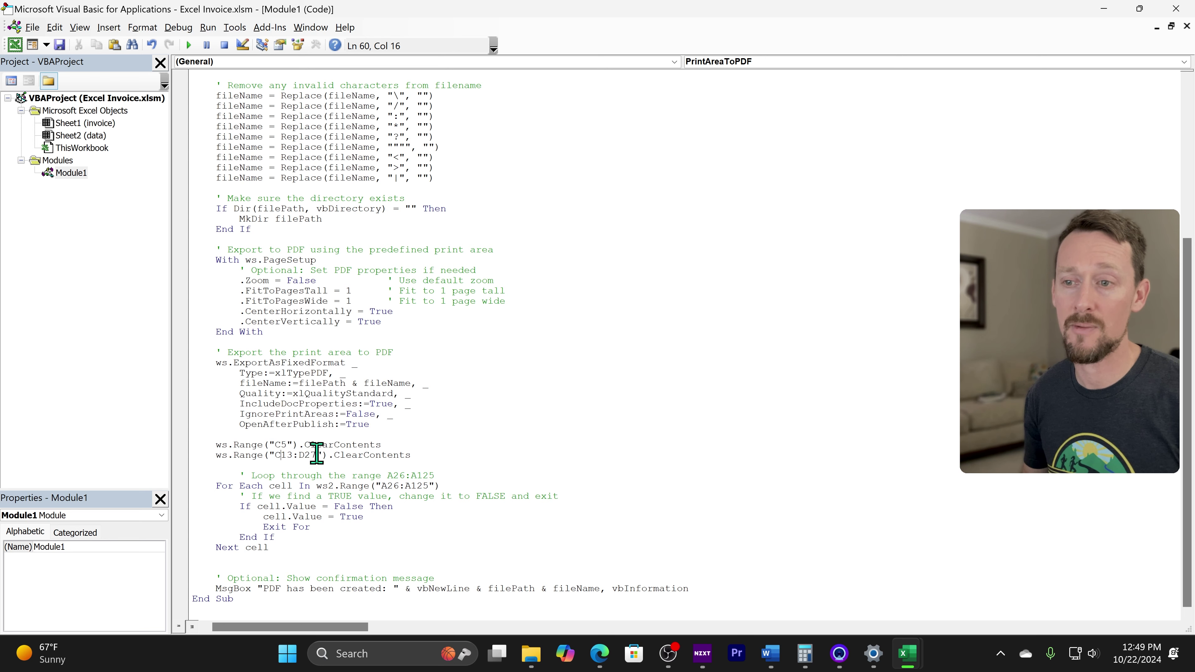
drag(412, 454, 211, 456)
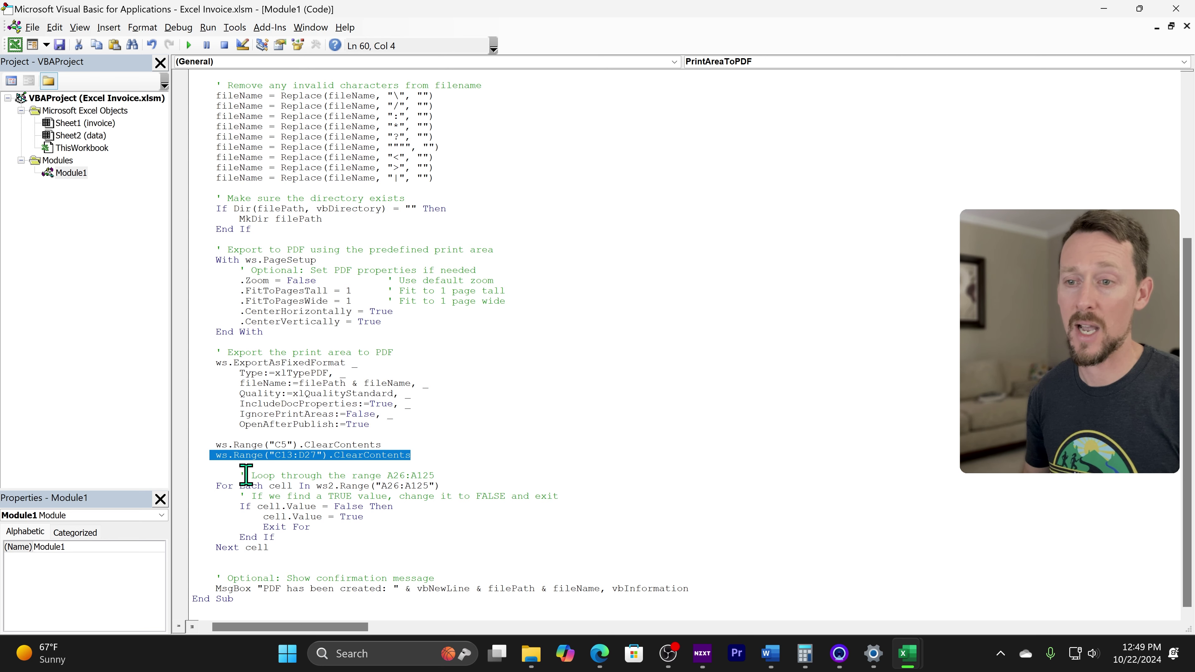
drag(207, 485, 445, 484)
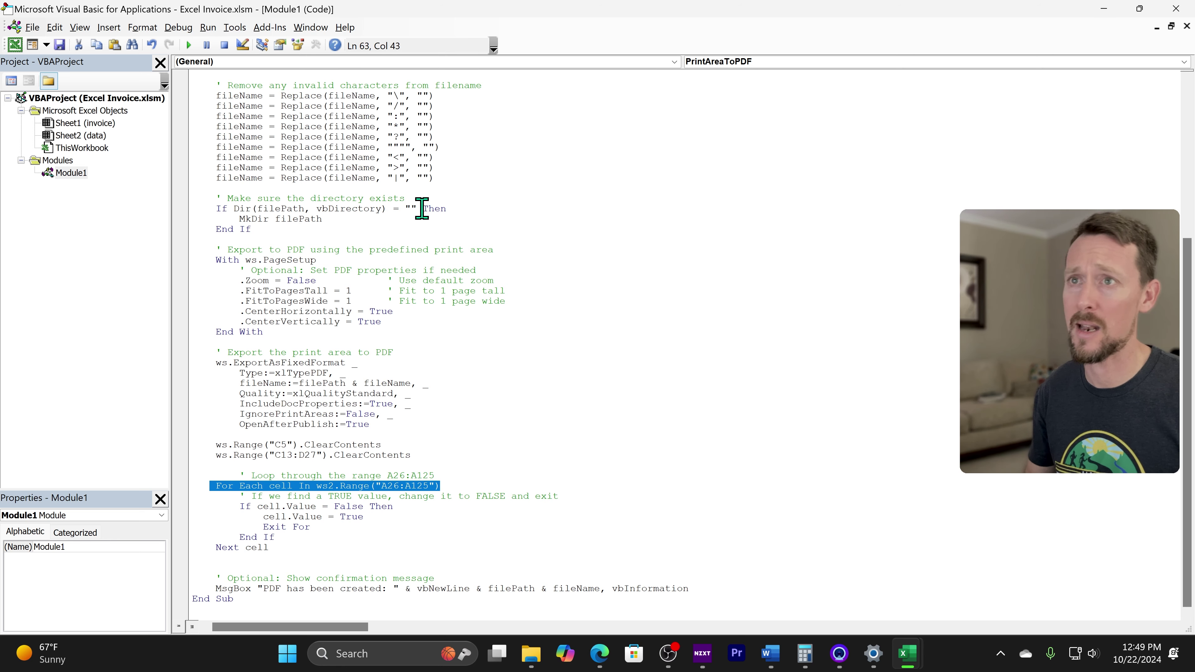
scroll(414, 216, up, 7)
drag(297, 192, 447, 191)
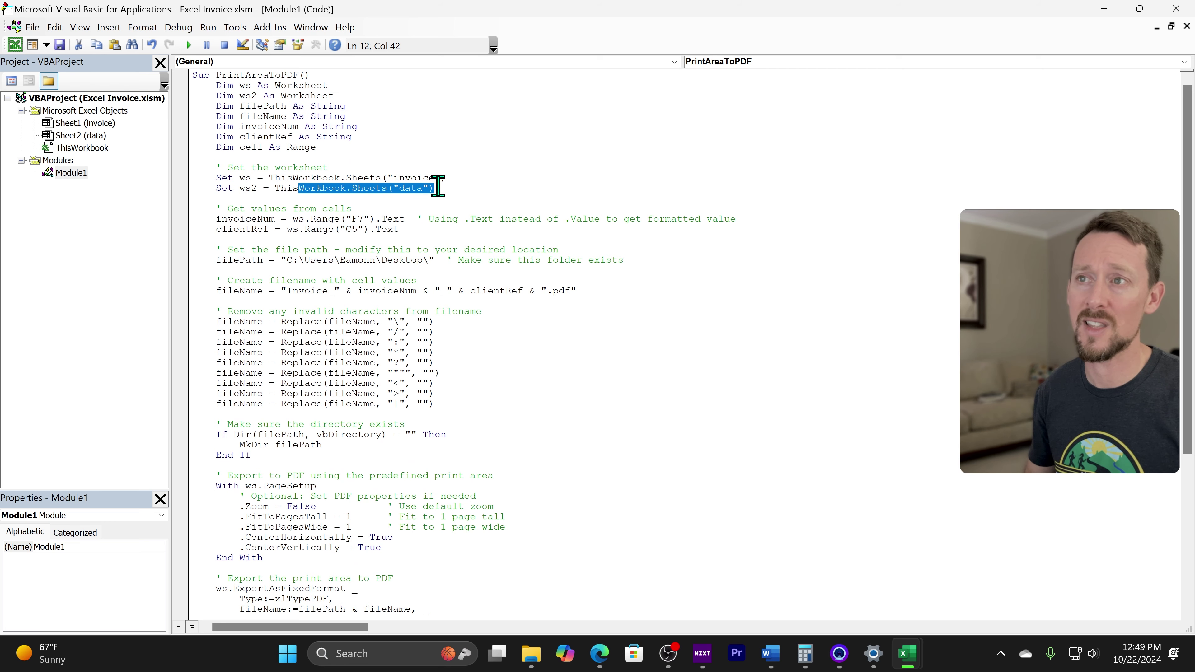
click(1104, 8)
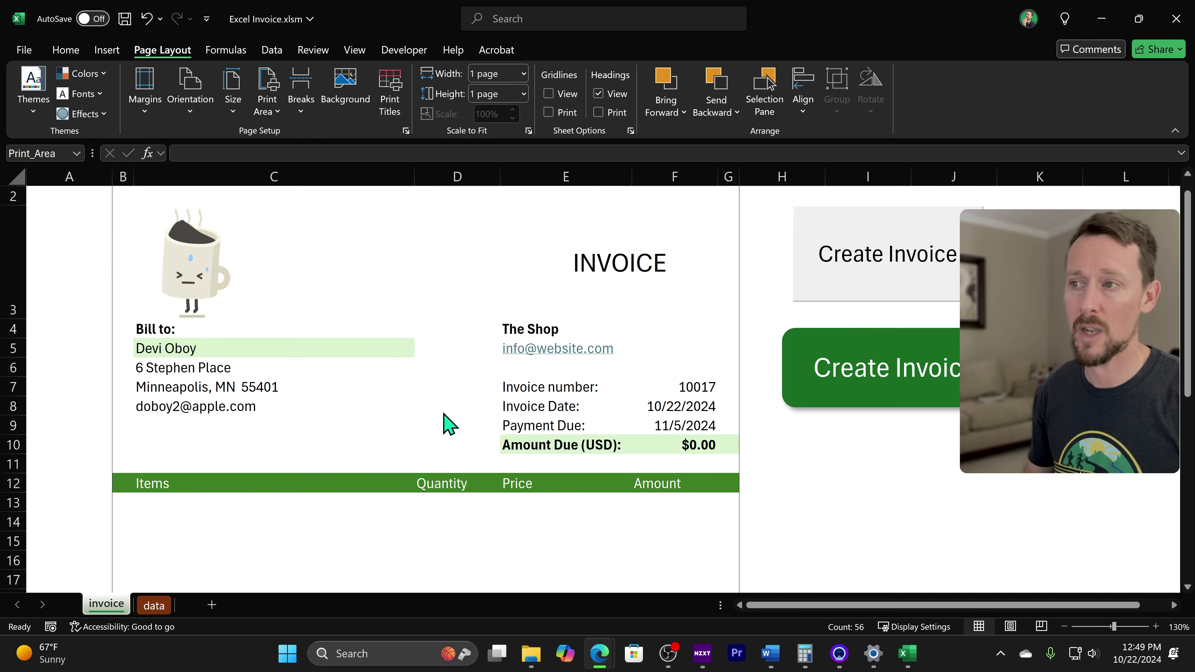
Step: Inspect the data sheet's column A invoice checkboxes, ticked through 10016
click(154, 605)
scroll(125, 432, down, 5)
key(ctrl+shift+Down)
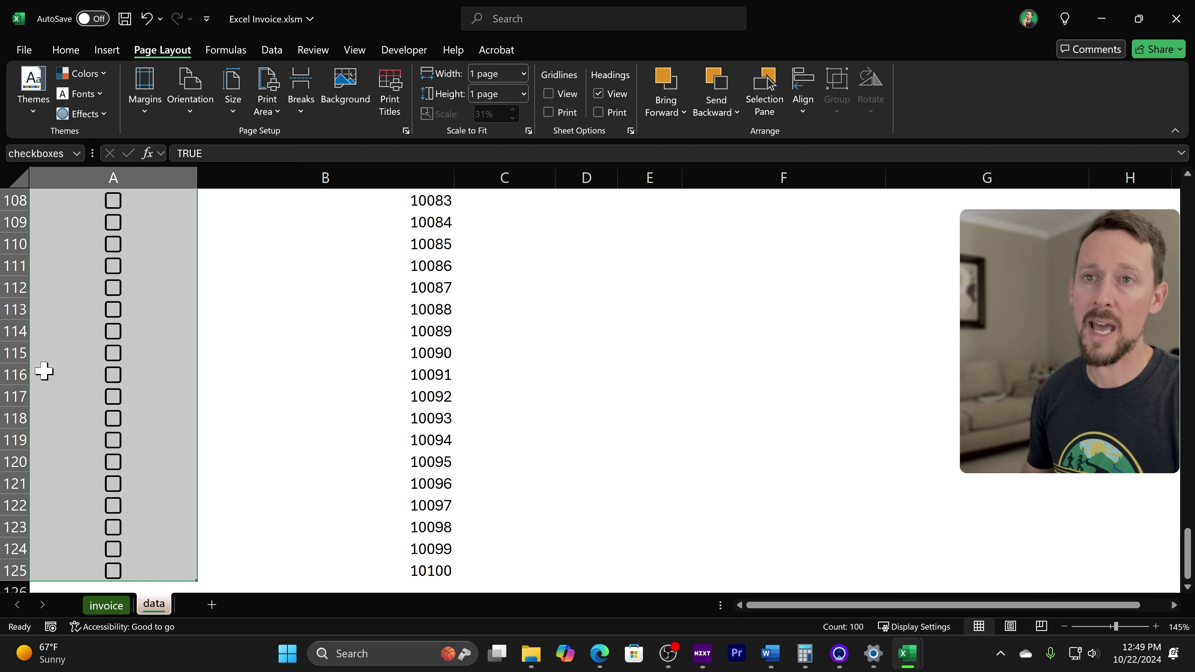
key(space)
key(ctrl+Up)
key(Down)
key(Down)
key(Down)
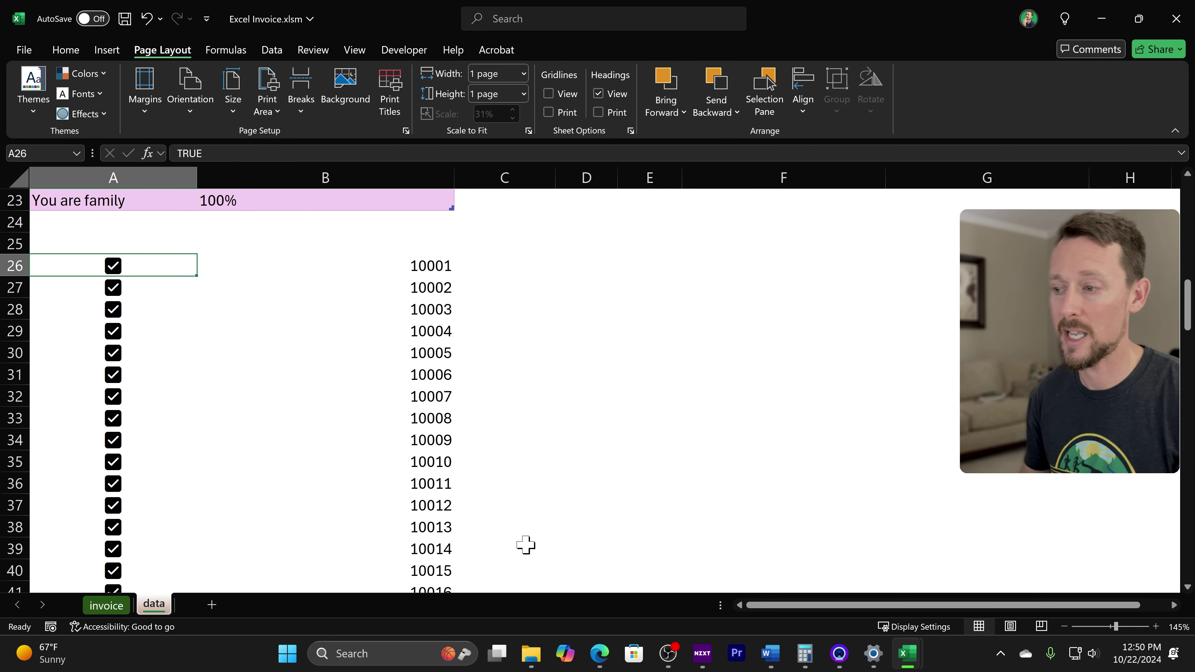
scroll(525, 545, down, 5)
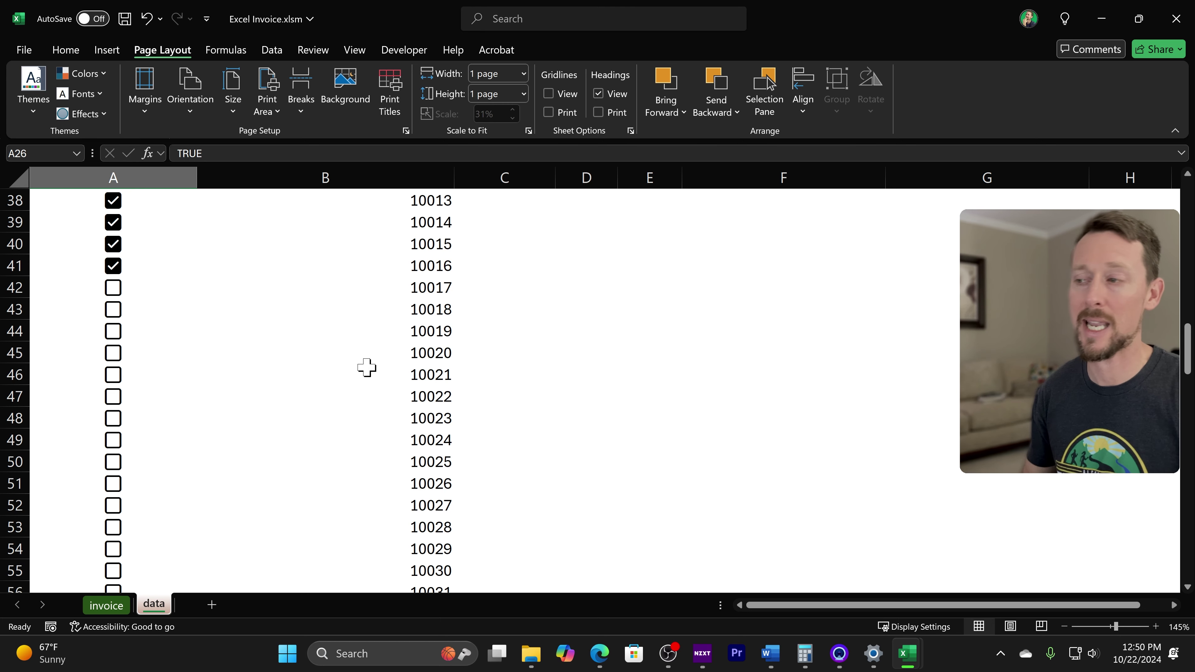
Step: Review the macro's MsgBox confirmation line in the VBA editor, then minimize it
mouse_move(908, 649)
click(967, 541)
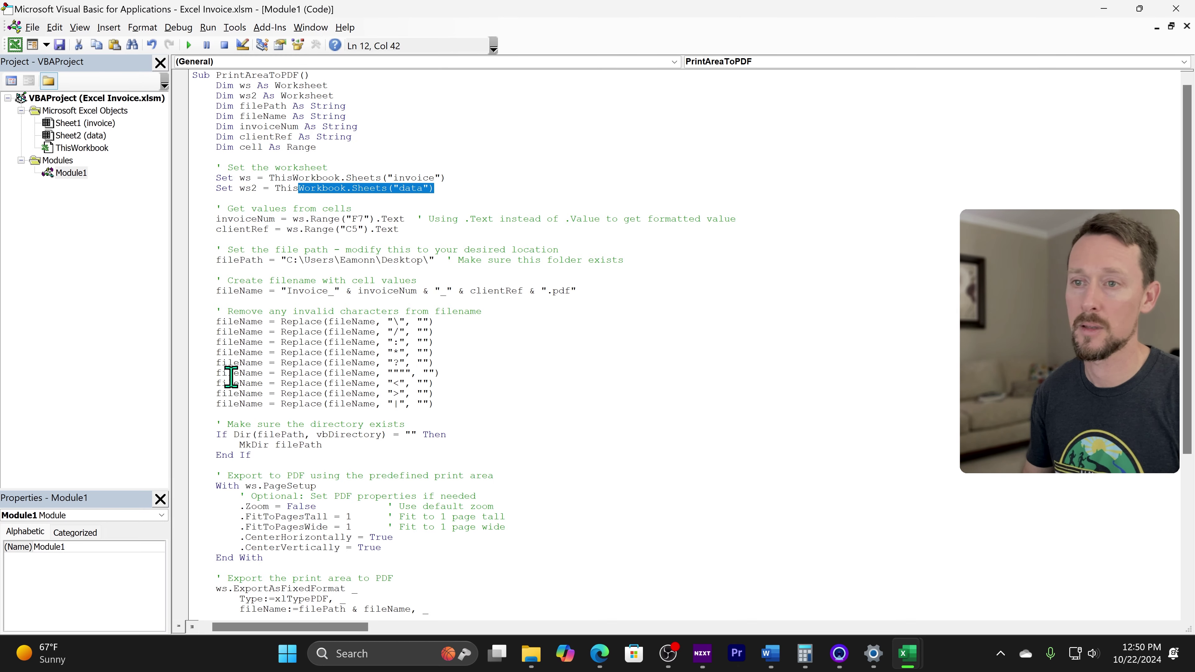
scroll(323, 490, down, 5)
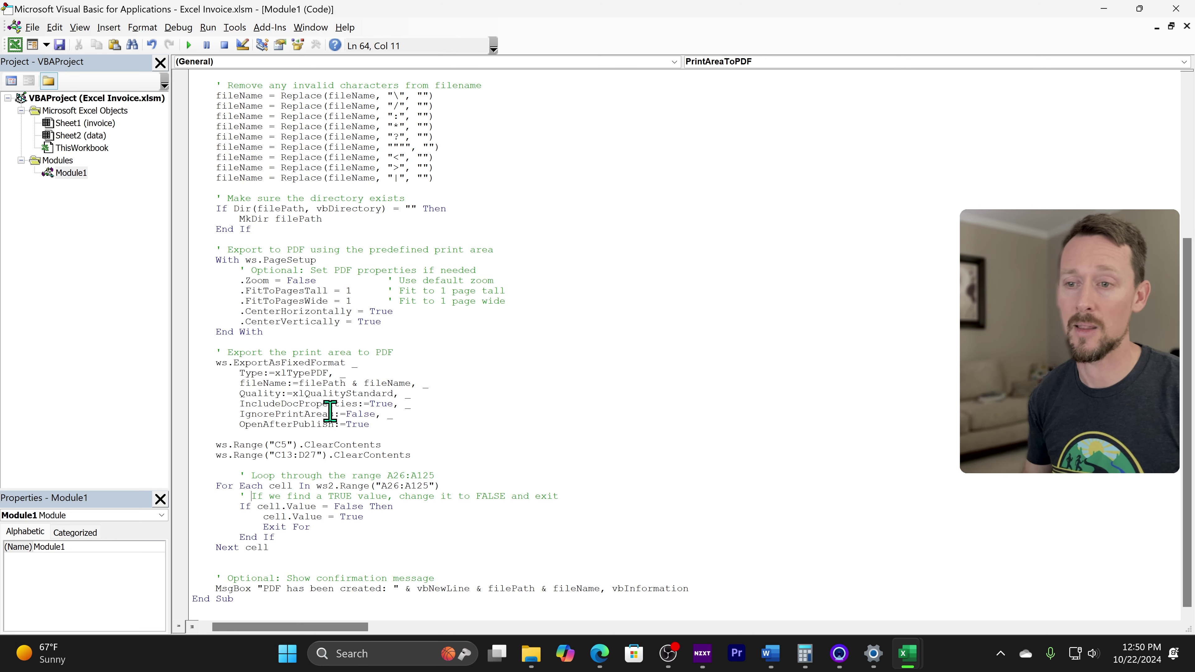
drag(219, 585, 588, 584)
drag(713, 583, 713, 584)
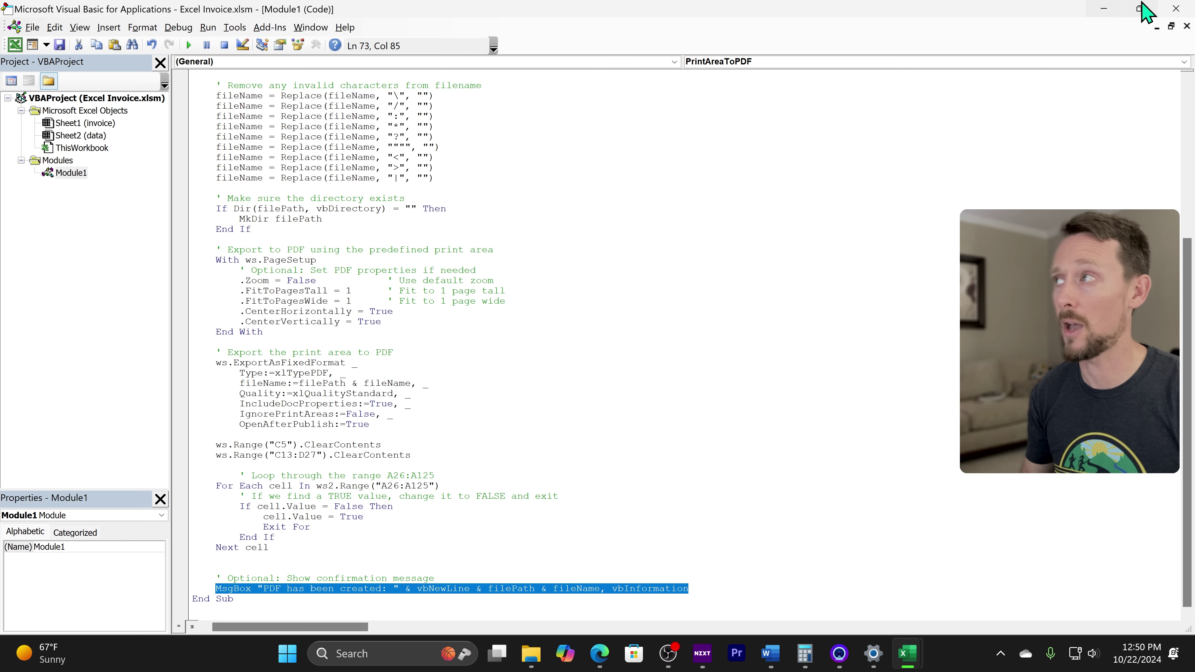
click(1102, 10)
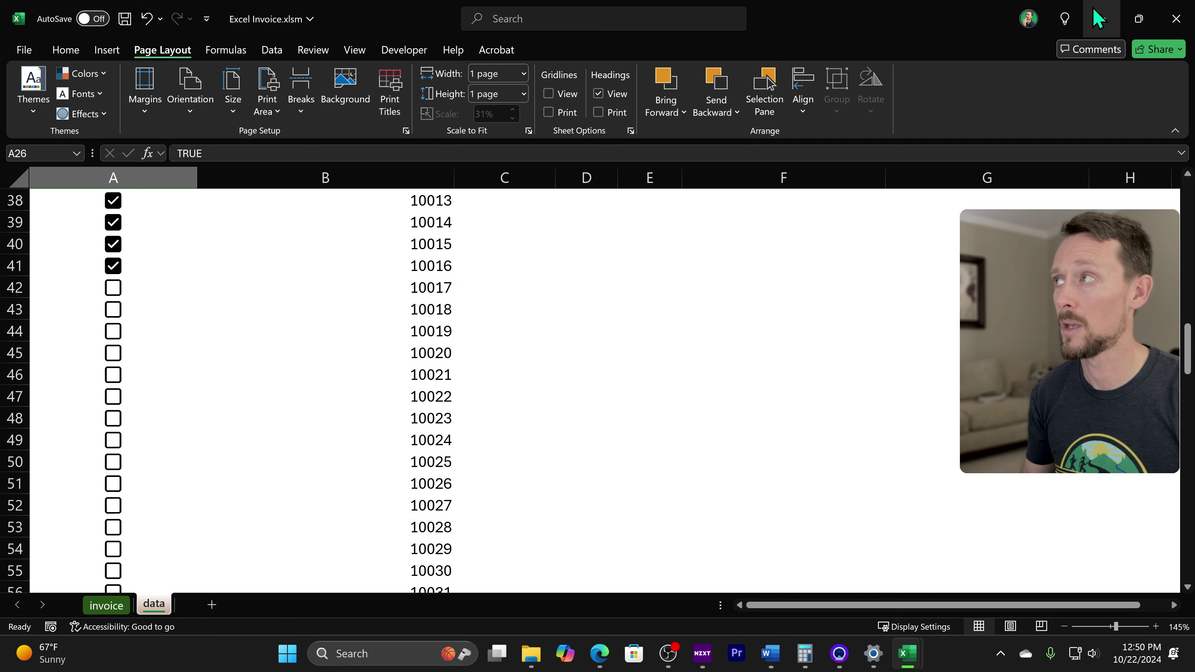
Step: Export invoice 10017 to PDF with the Create Invoice button, then close Acrobat and the confirmation
click(104, 605)
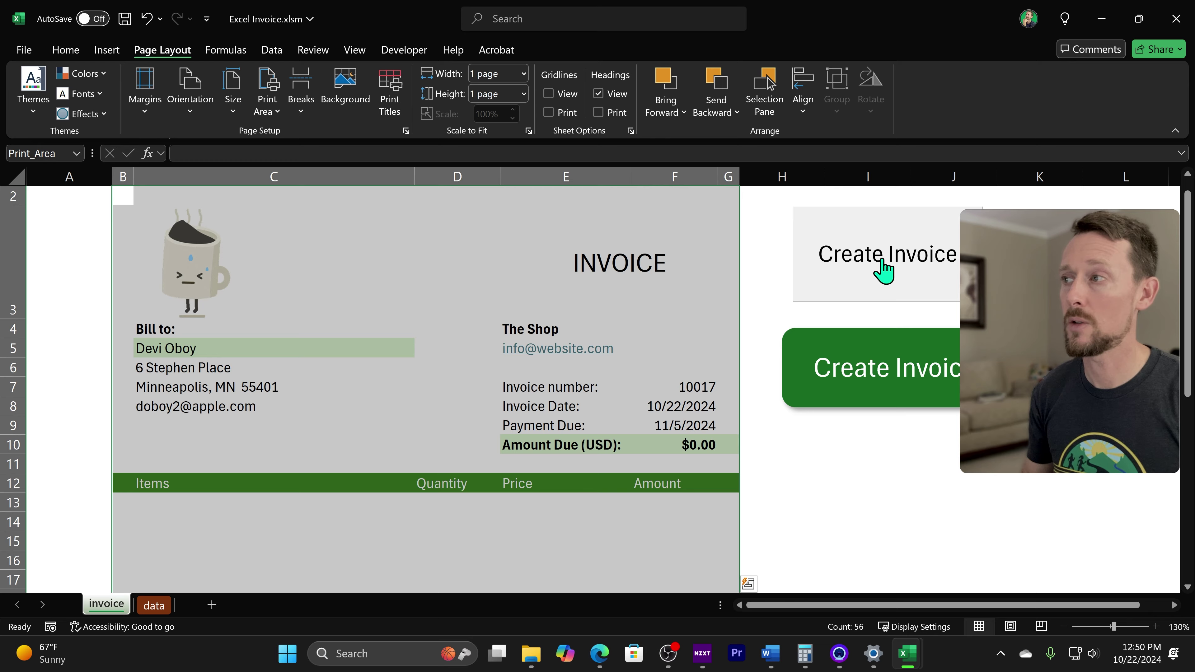
click(883, 270)
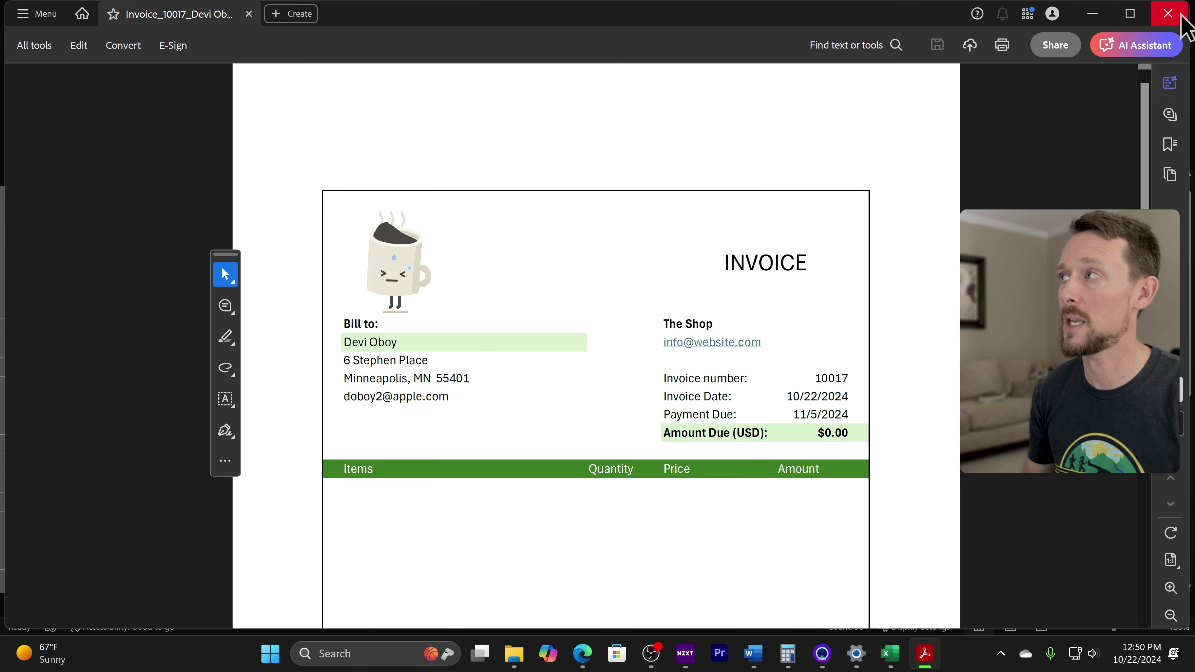
click(1091, 13)
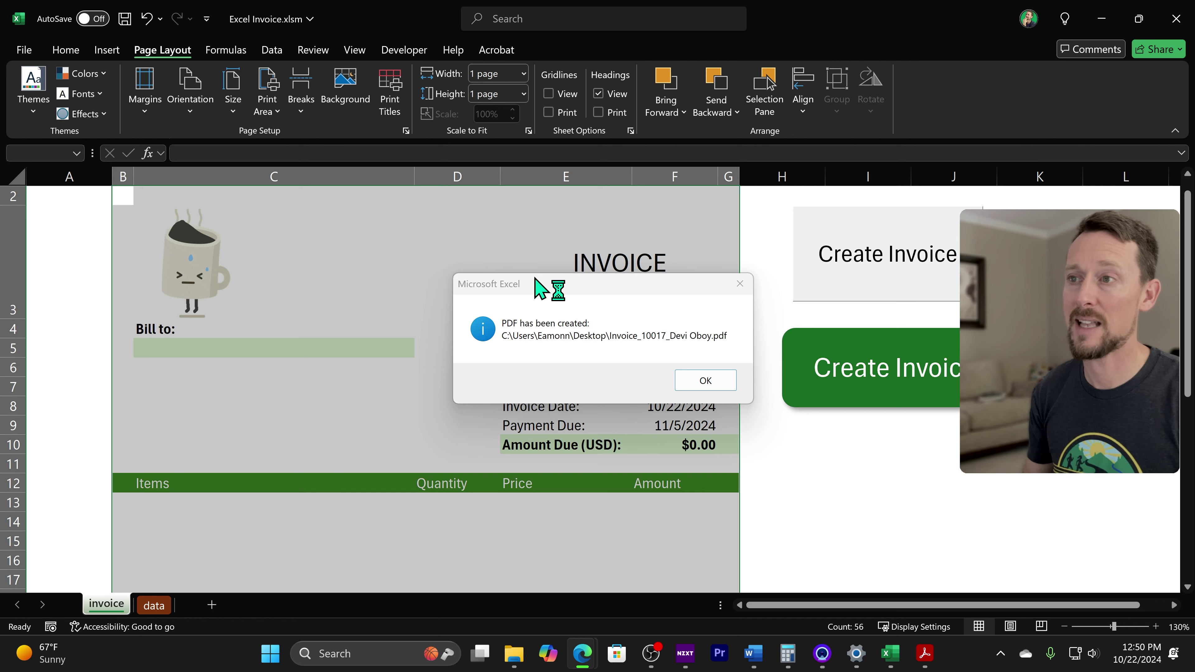
click(705, 380)
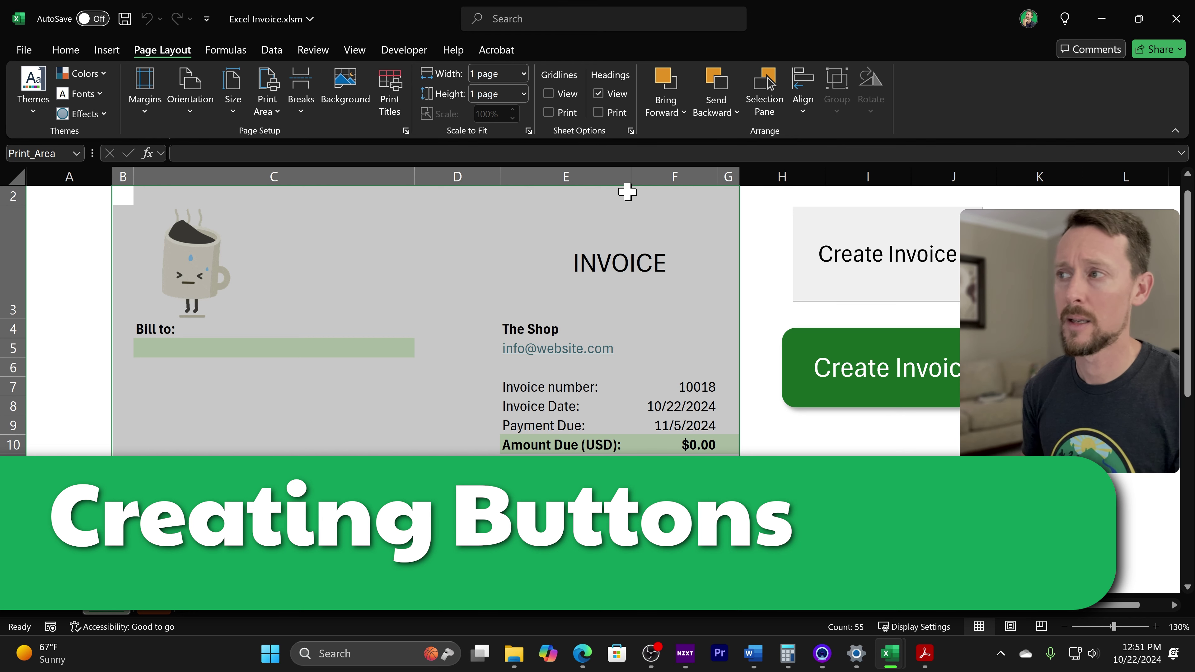
Step: Draw a new form-control button on the invoice sheet and assign it the PrintAreaToPDF macro
right_click(902, 285)
key(Escape)
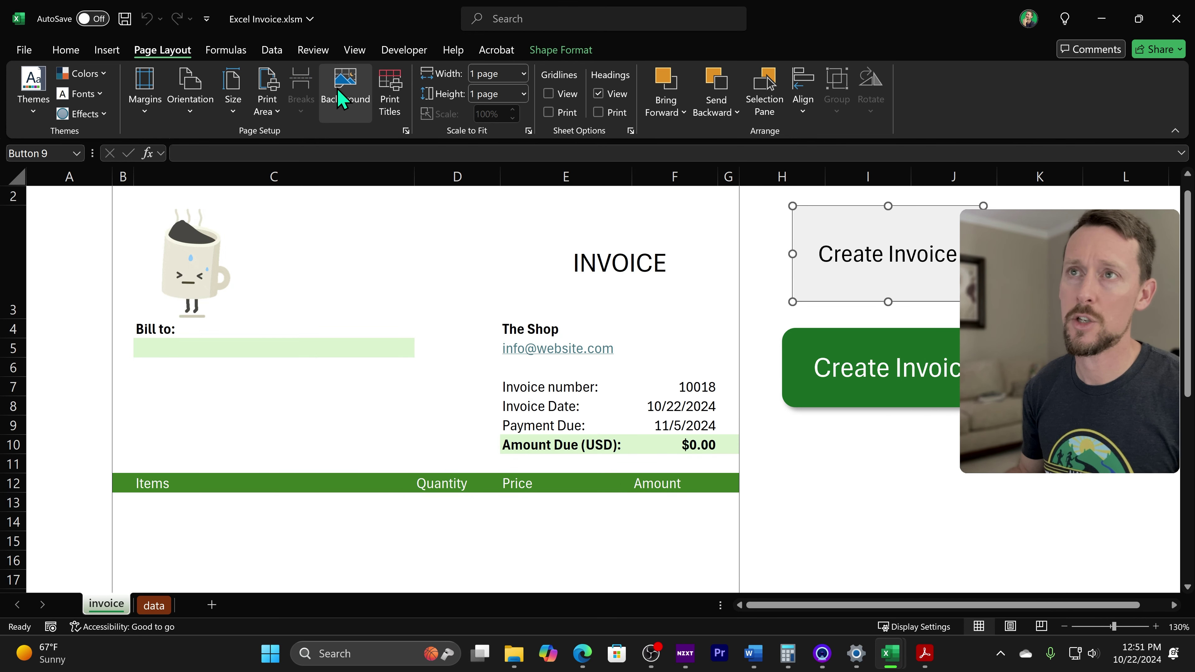
click(403, 51)
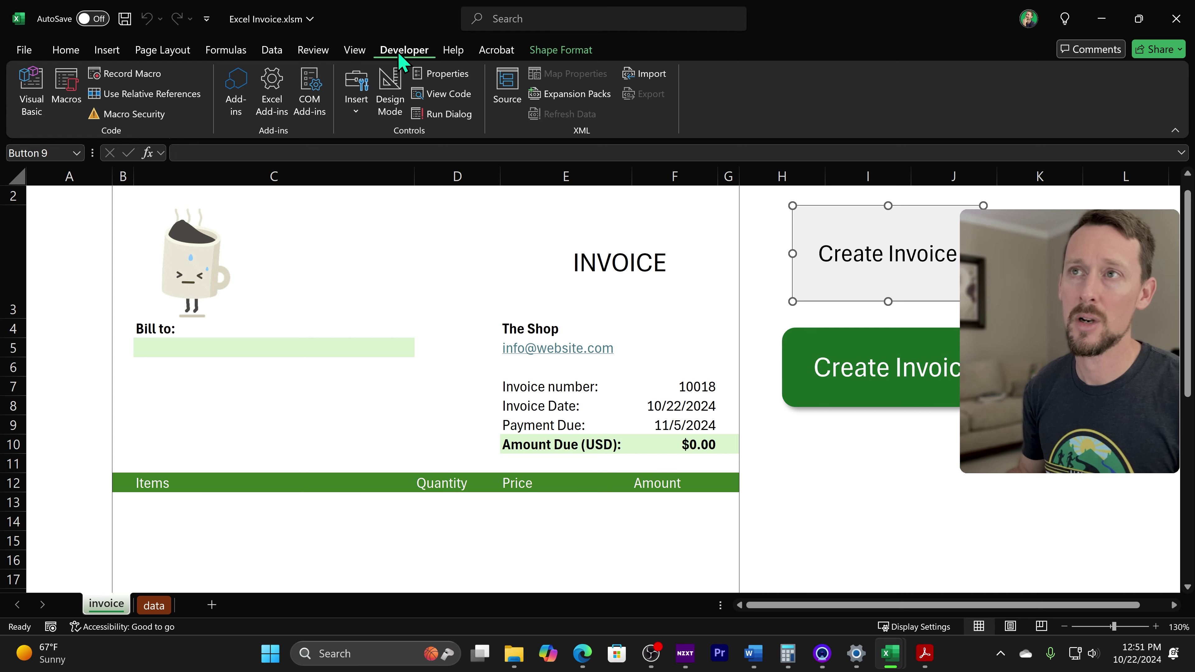
click(356, 117)
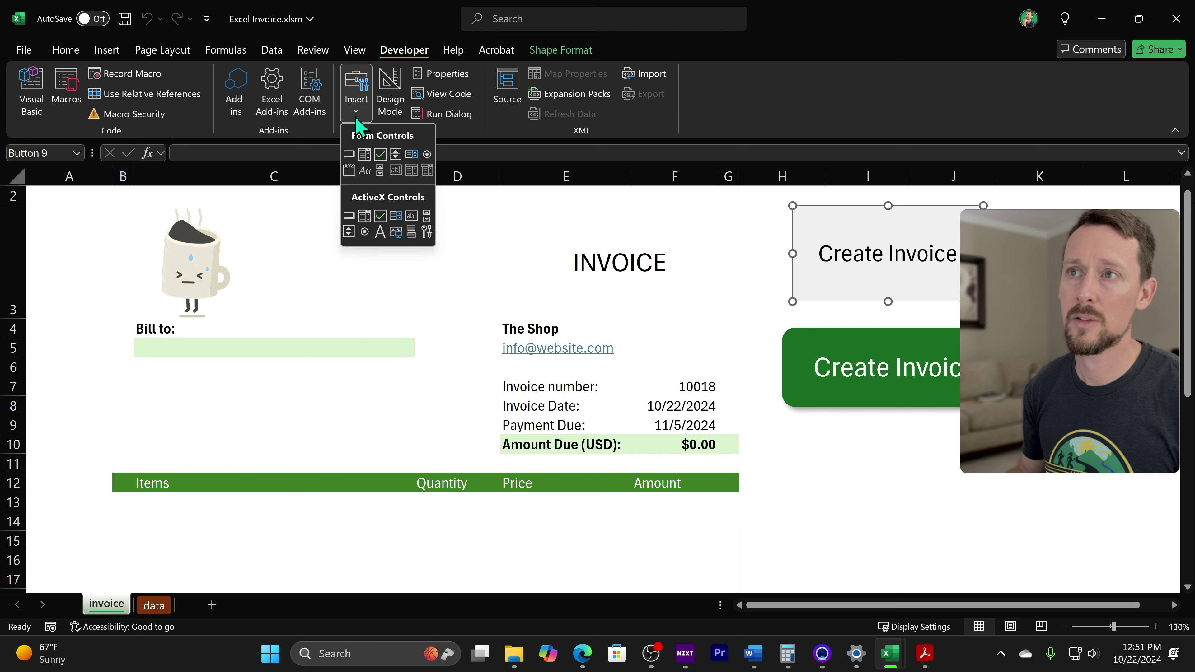
click(348, 155)
drag(819, 425, 1021, 536)
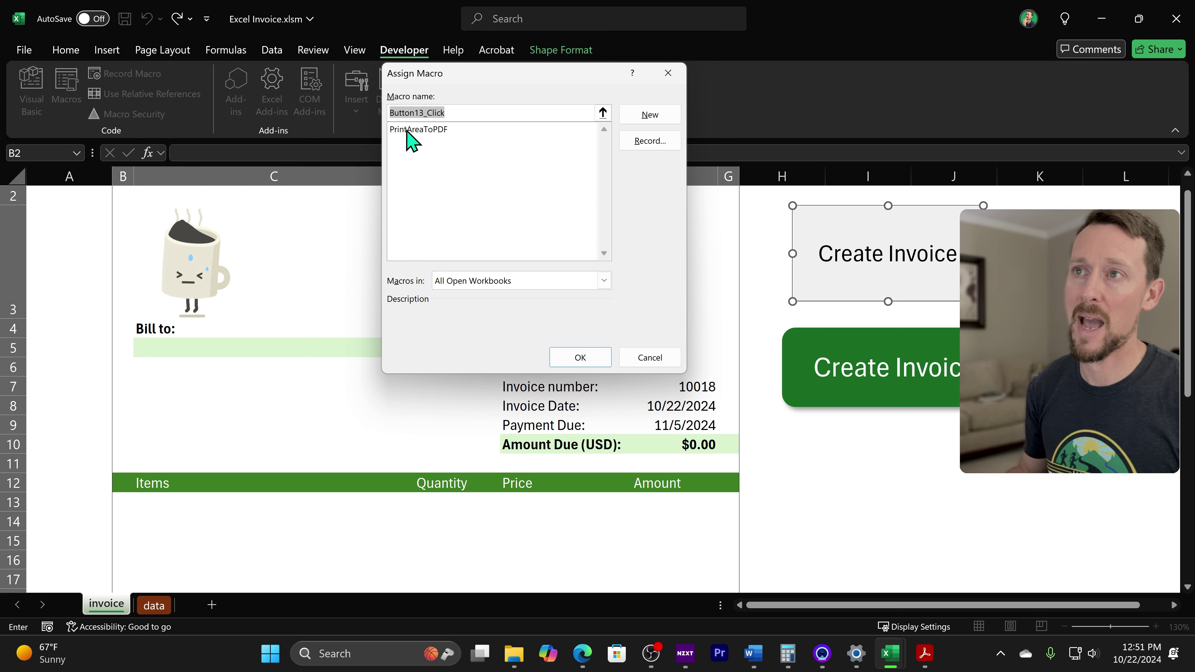
click(404, 131)
click(641, 122)
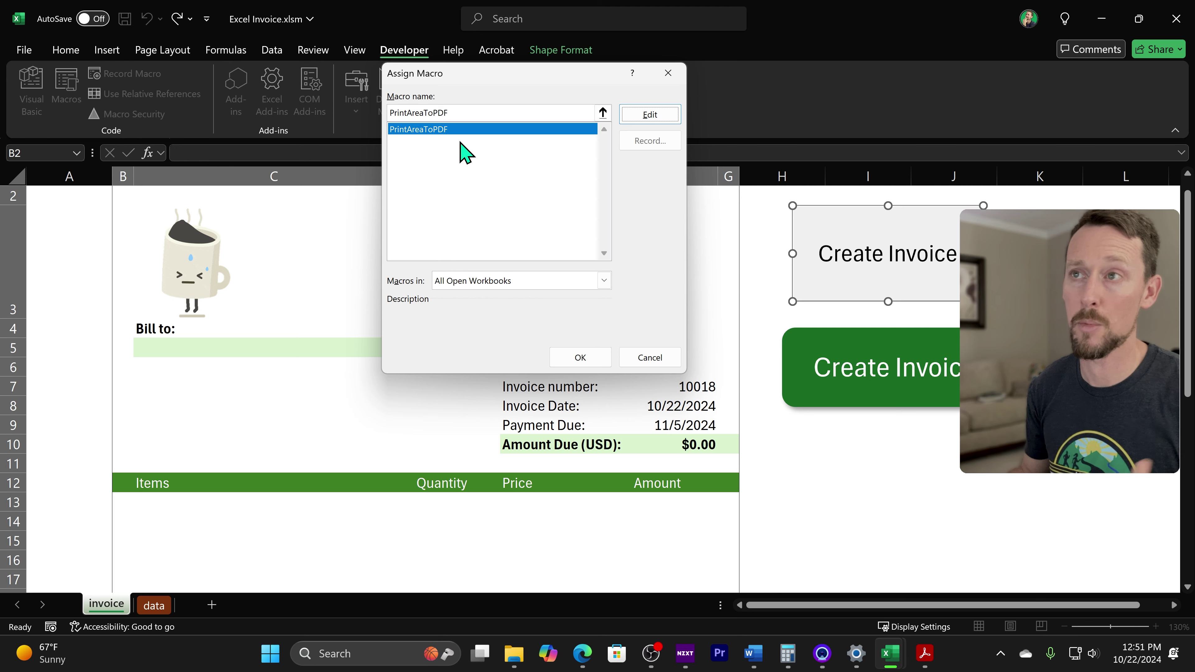
click(580, 358)
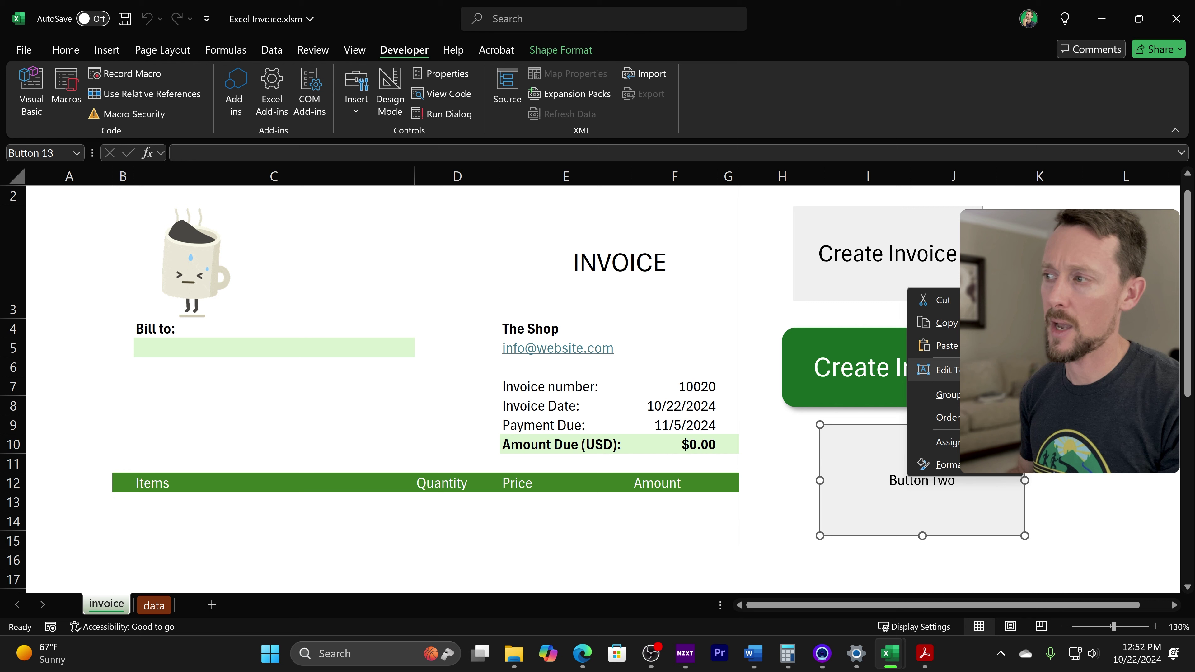
Step: Relabel the new button 'Button Two' and move it below the green Create Invoice button
click(946, 370)
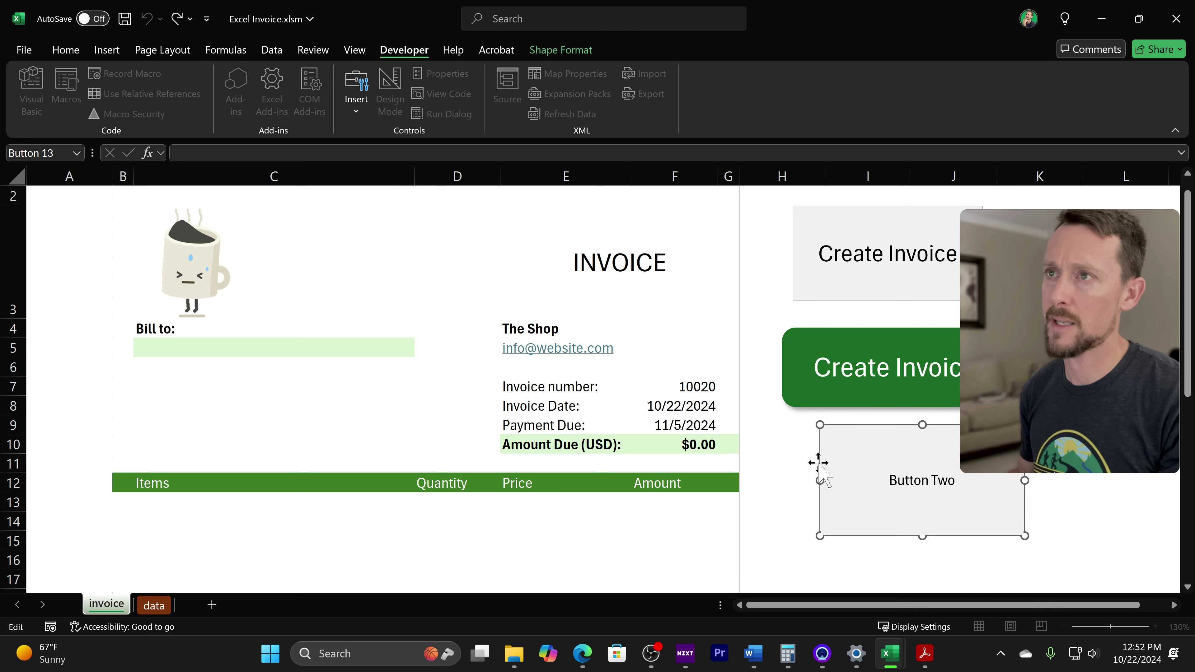
drag(896, 481, 960, 481)
key(Escape)
key(Escape)
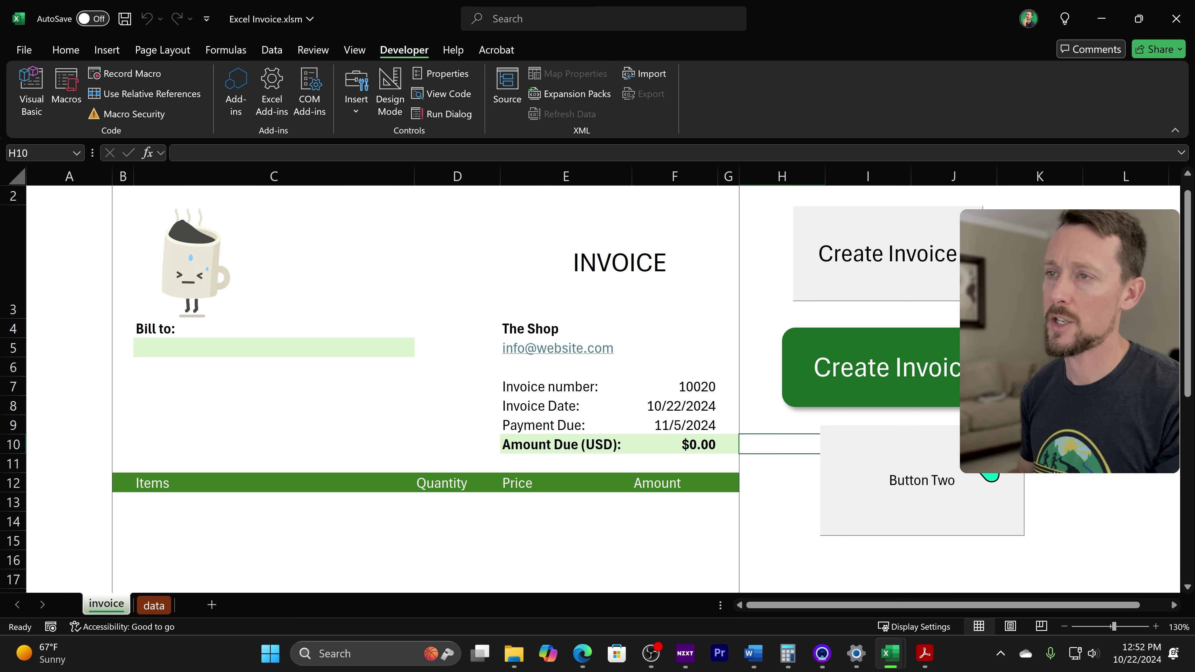
ctrl+click(952, 452)
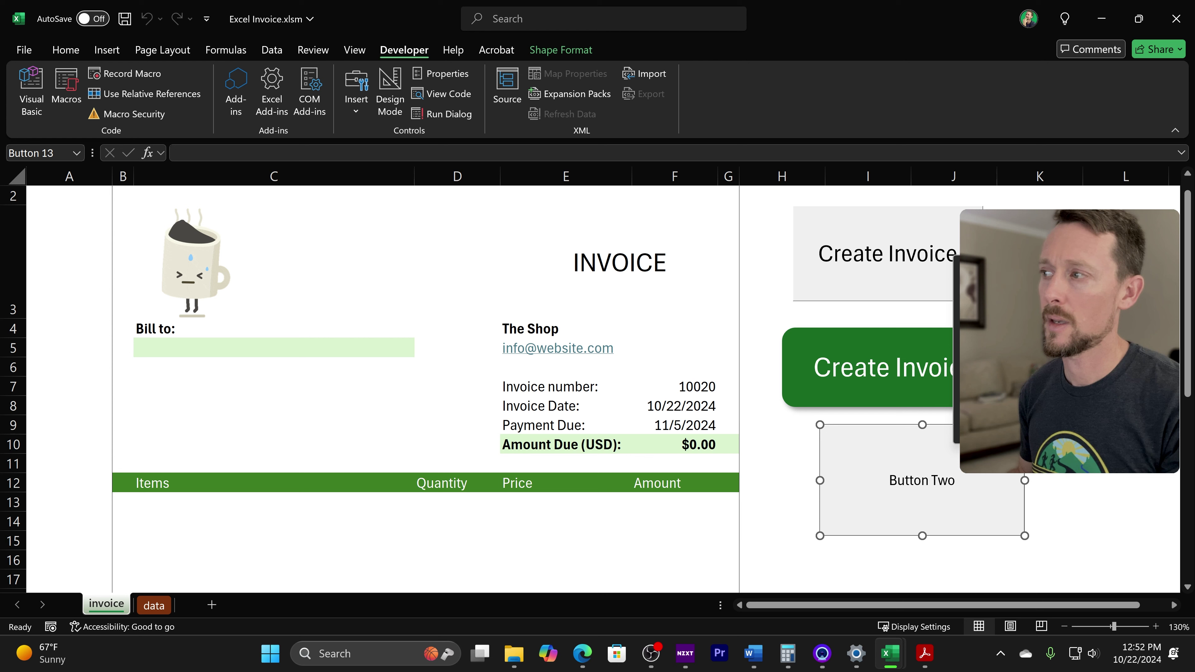
drag(936, 475, 932, 493)
click(914, 478)
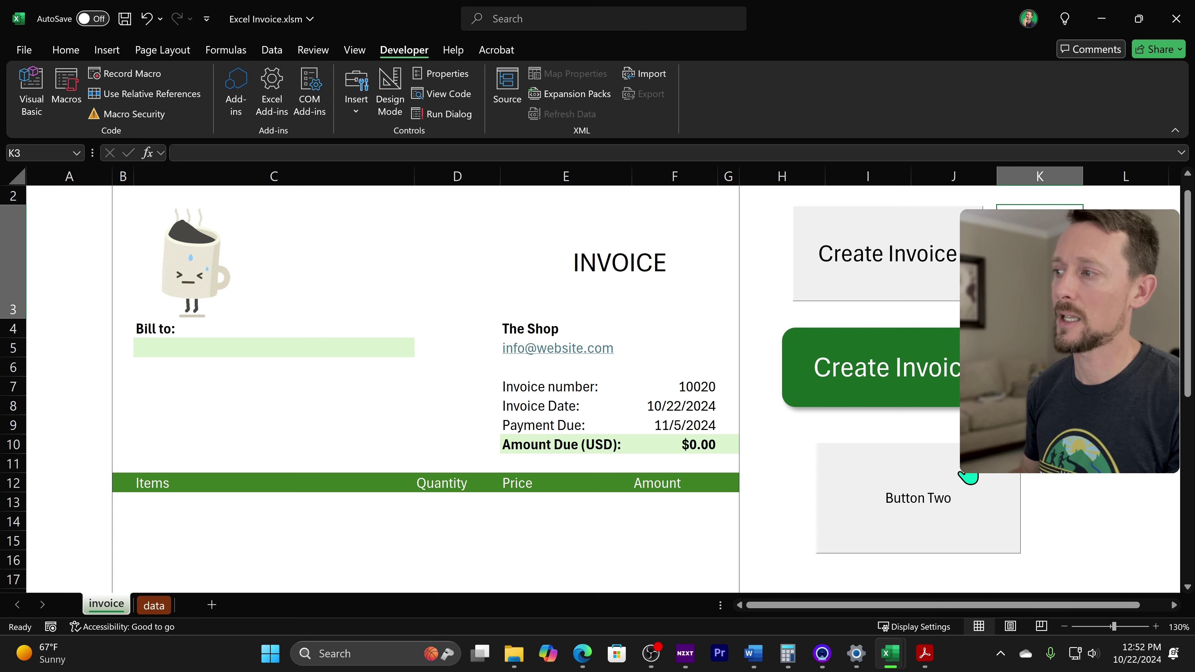
right_click(925, 470)
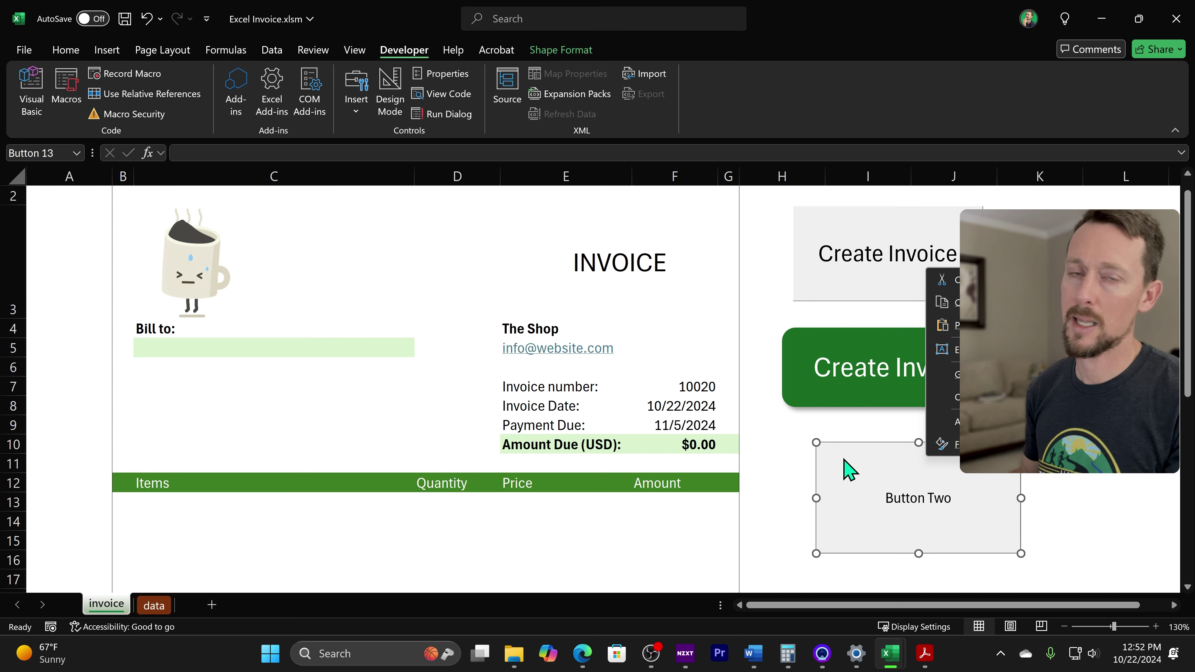
drag(890, 488, 865, 472)
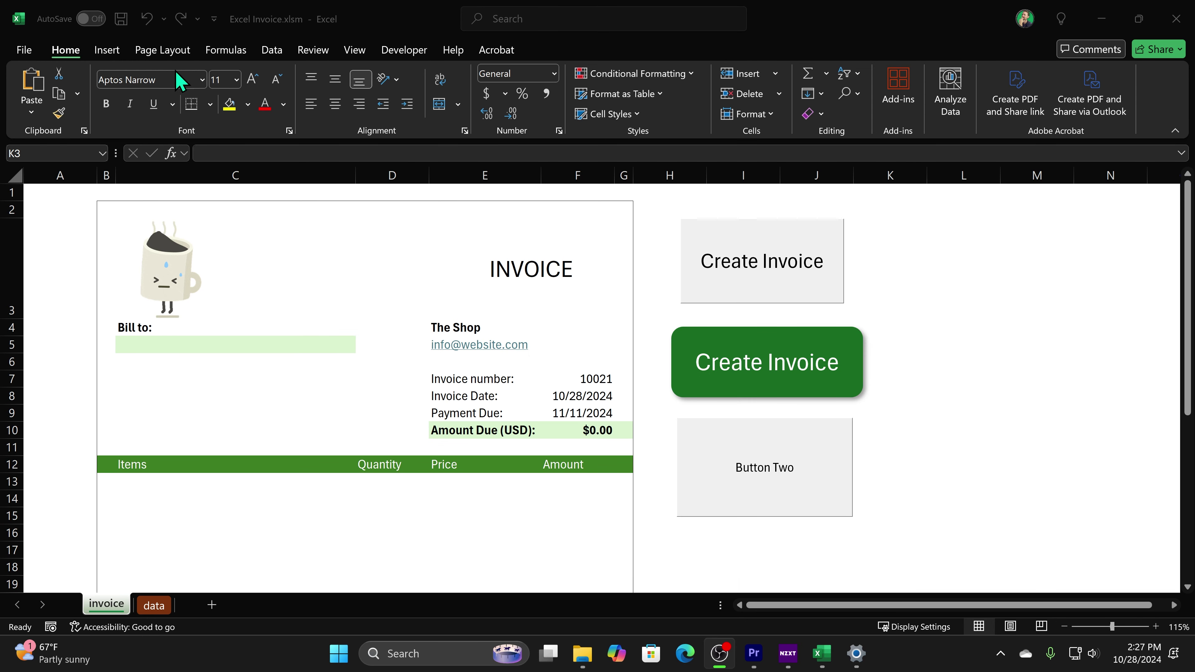
Step: Draw a rounded rectangle to the right of the buttons containing the text TITLE
click(107, 52)
click(235, 95)
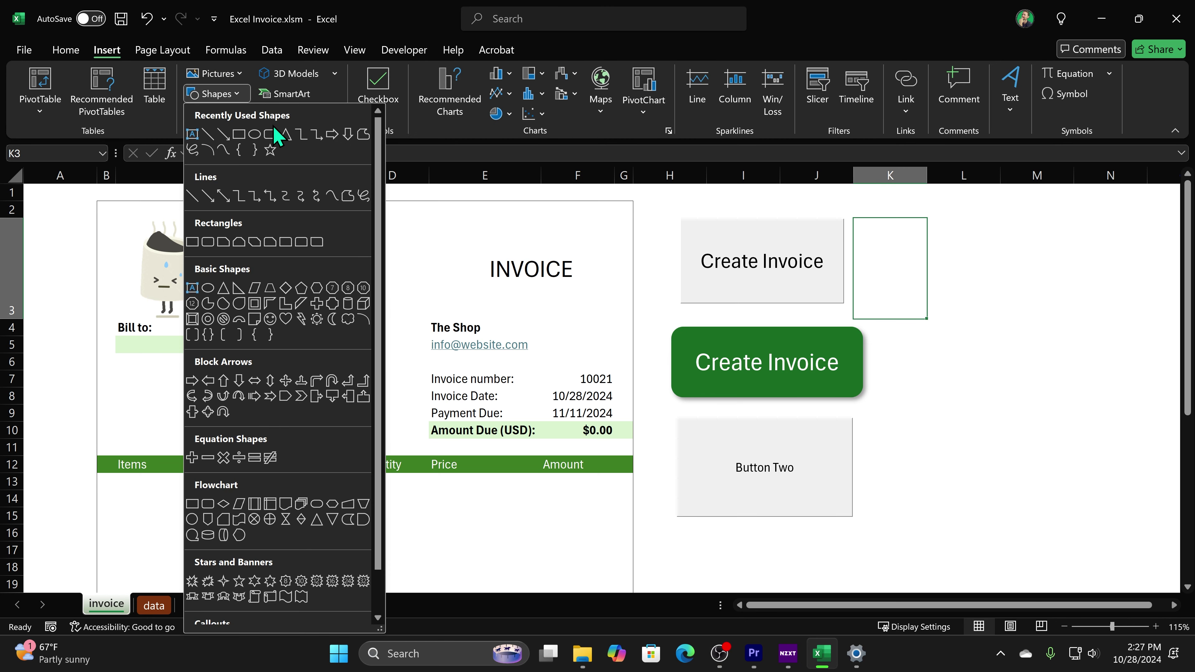
click(271, 134)
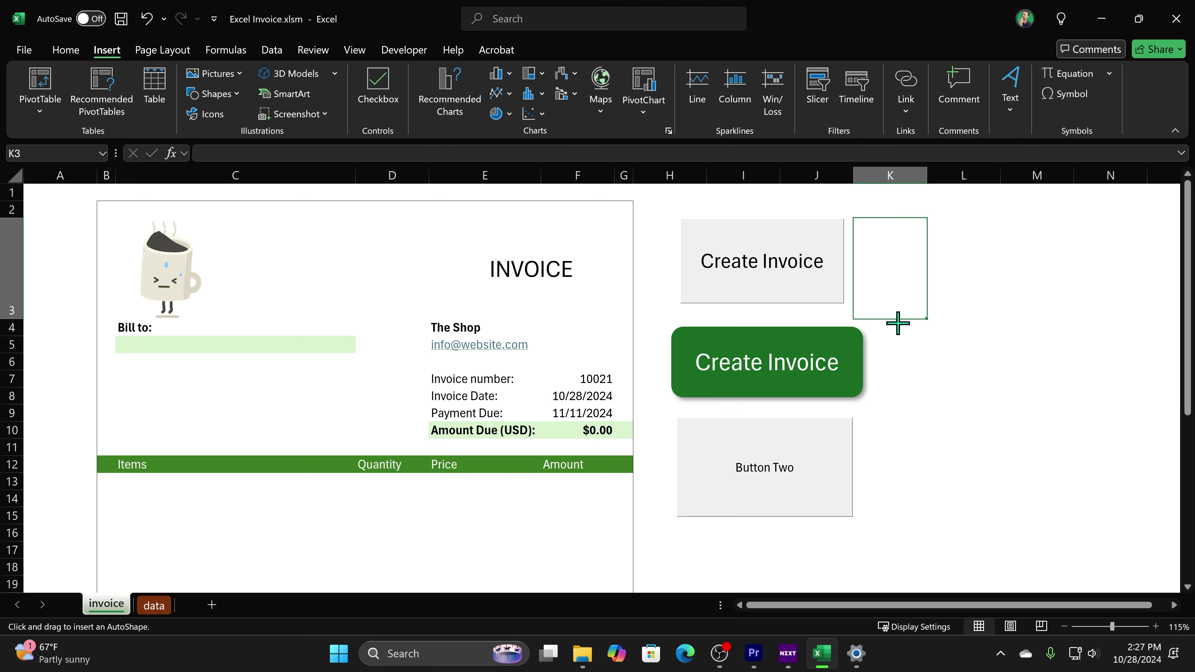
drag(898, 323, 1094, 406)
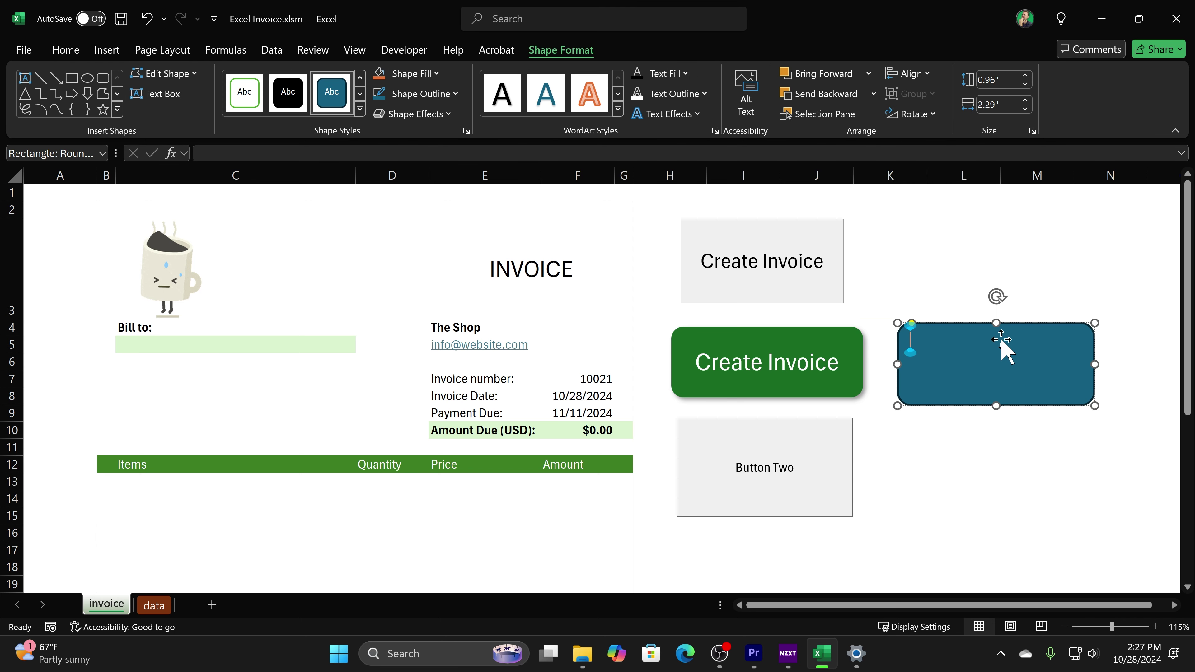
text(TITLE)
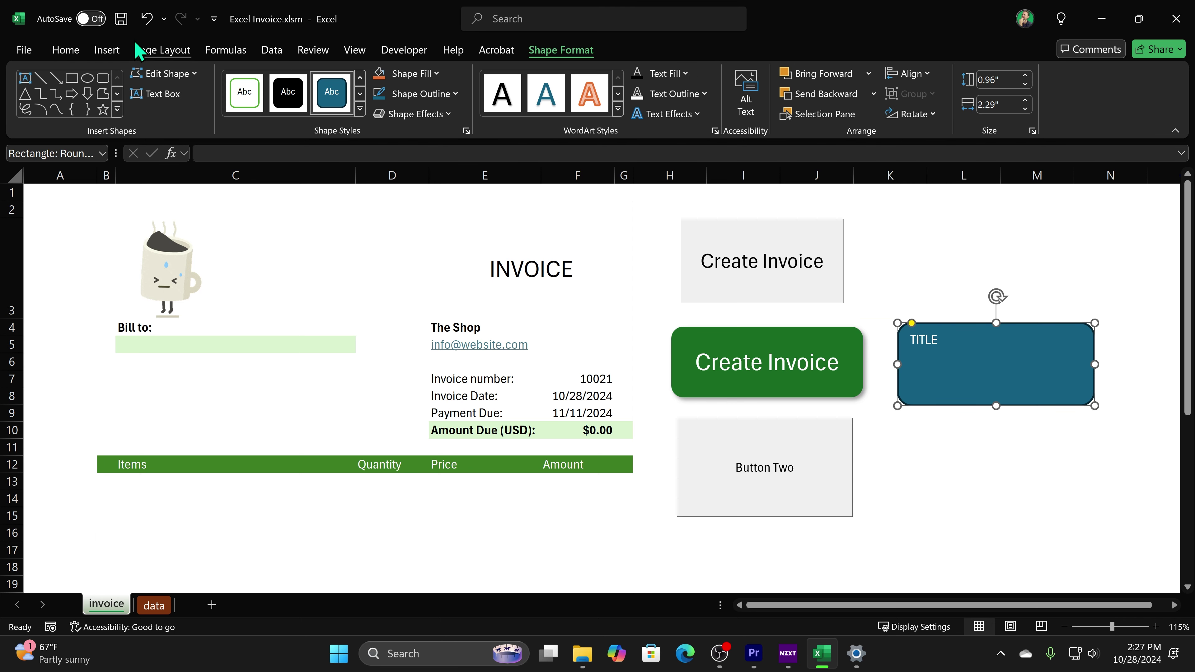
Step: Set the TITLE text to font size 25, centred vertically and horizontally
click(66, 49)
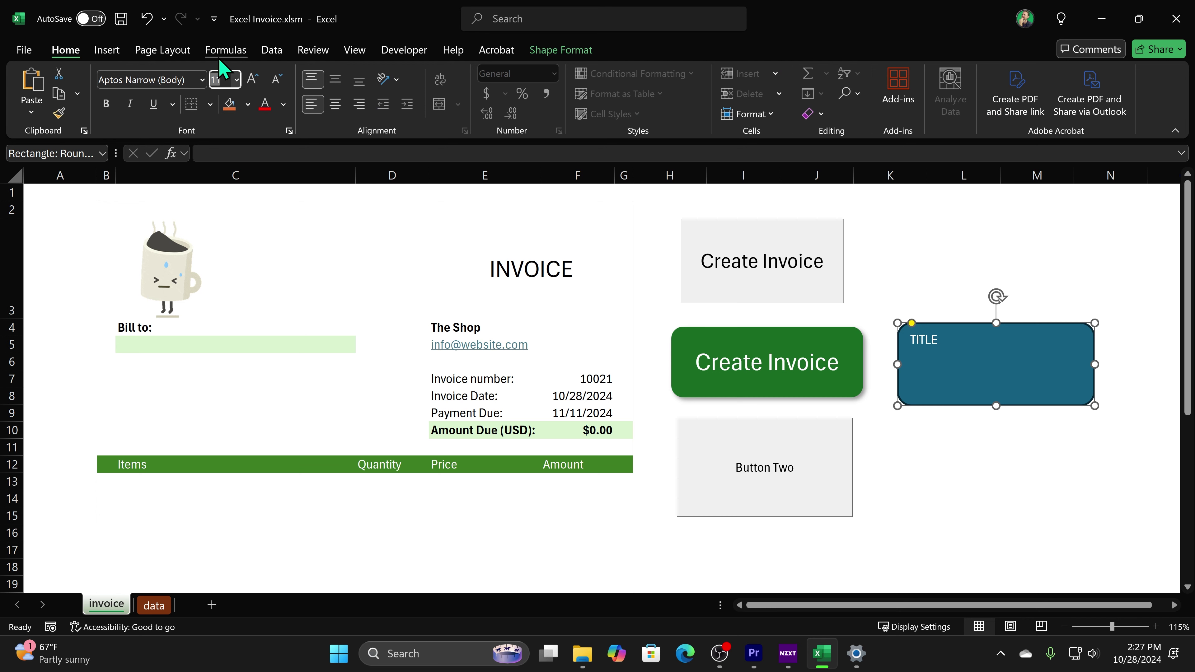
click(218, 69)
text(25)
key(Return)
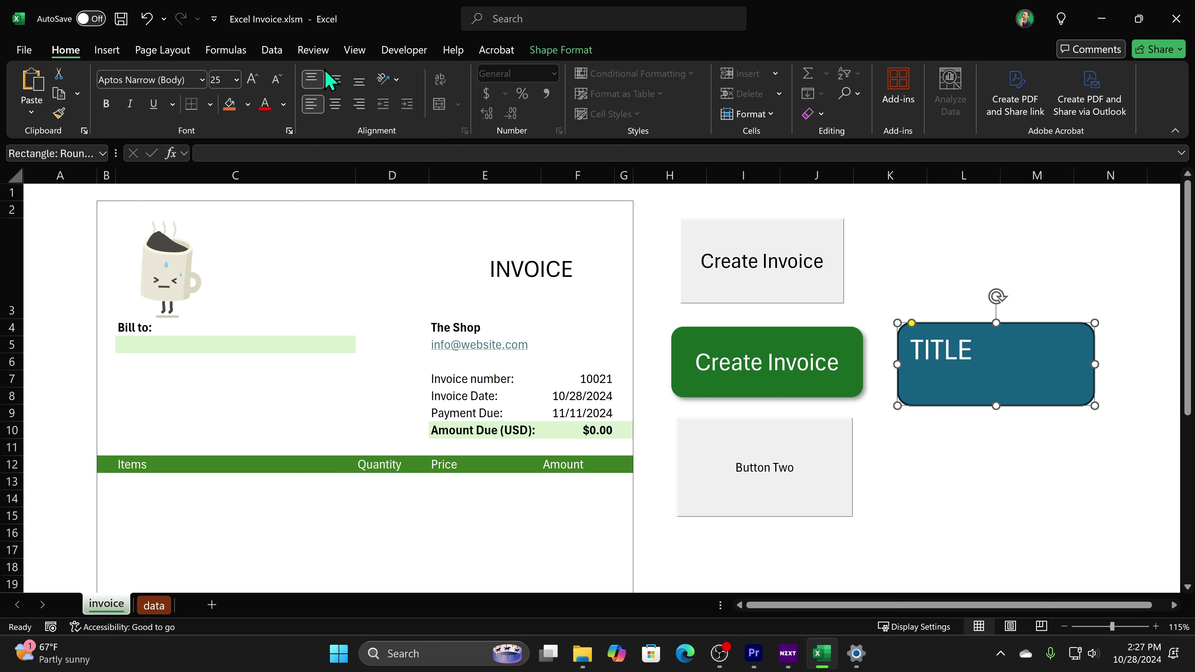
click(336, 81)
click(336, 104)
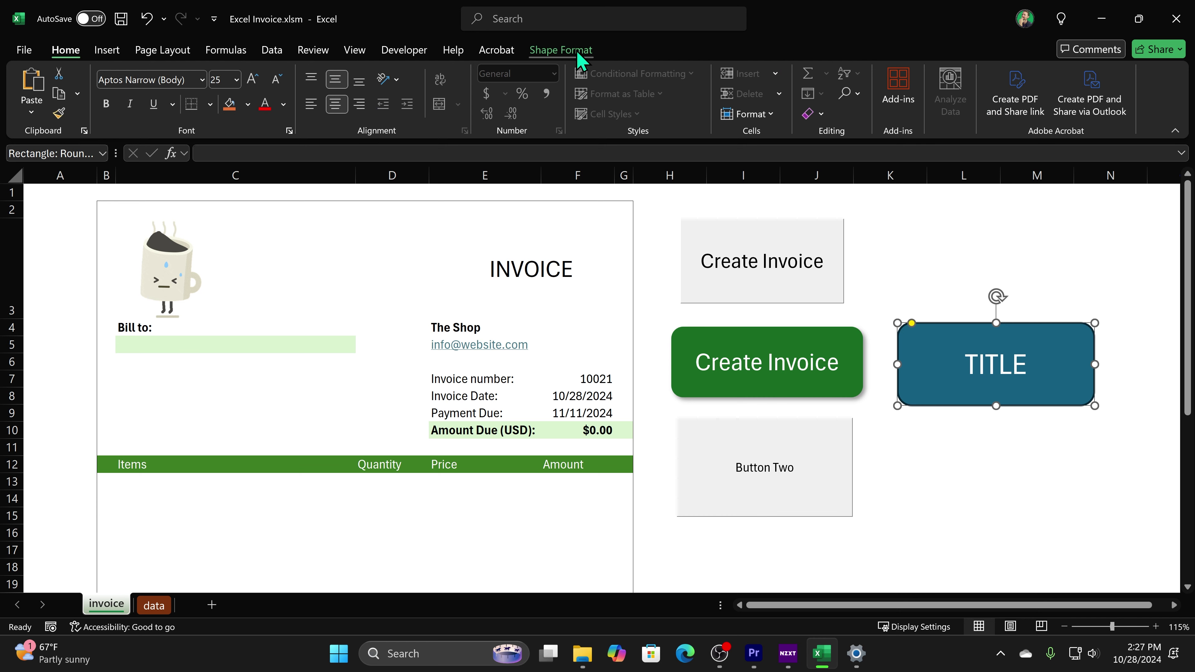
Step: Apply the orange shape style to the TITLE rectangle
click(564, 50)
click(360, 108)
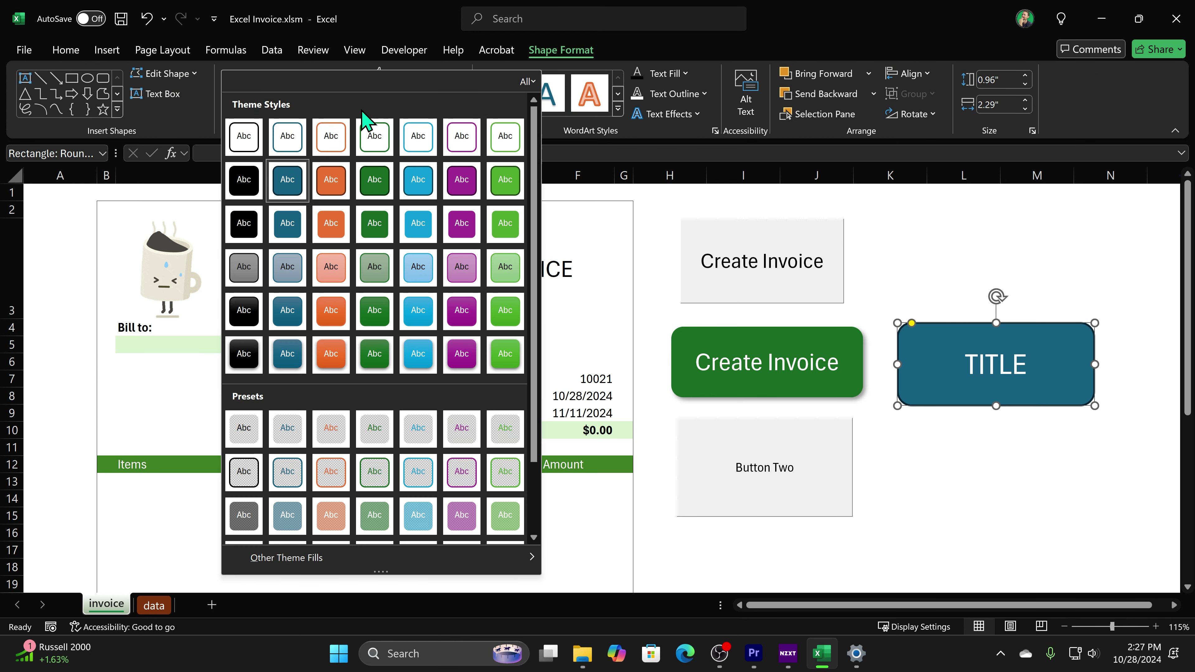
click(332, 360)
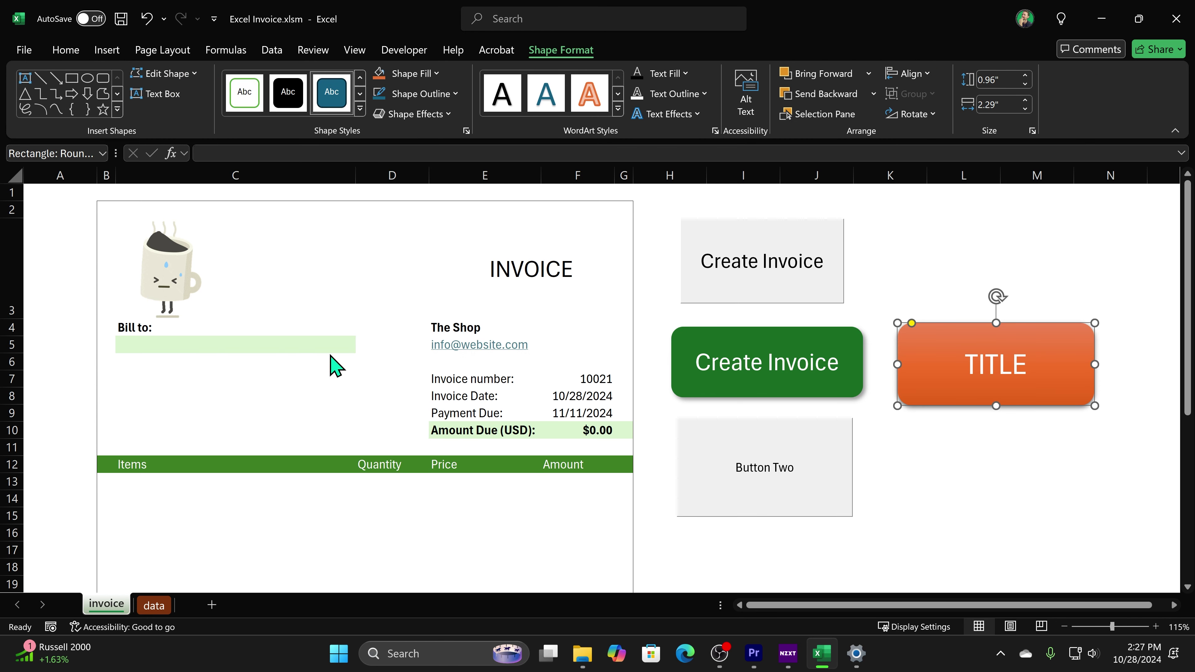
click(1025, 460)
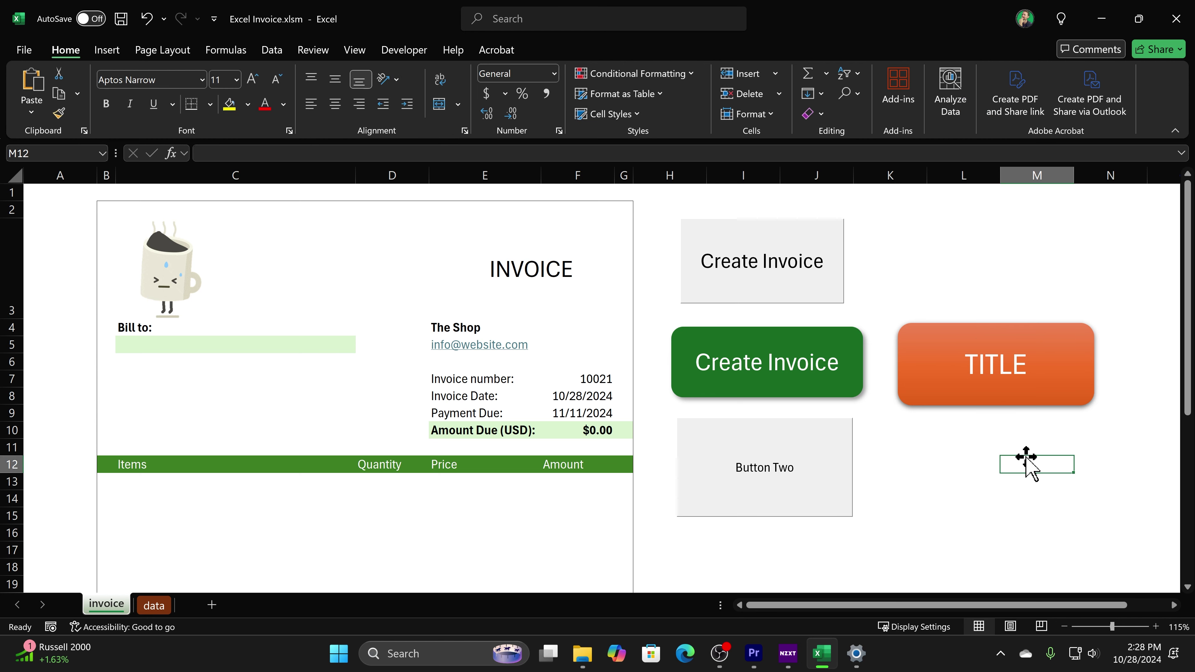
Step: Assign PrintAreaToPDF to the TITLE shape and run it to export invoice 10021
click(955, 339)
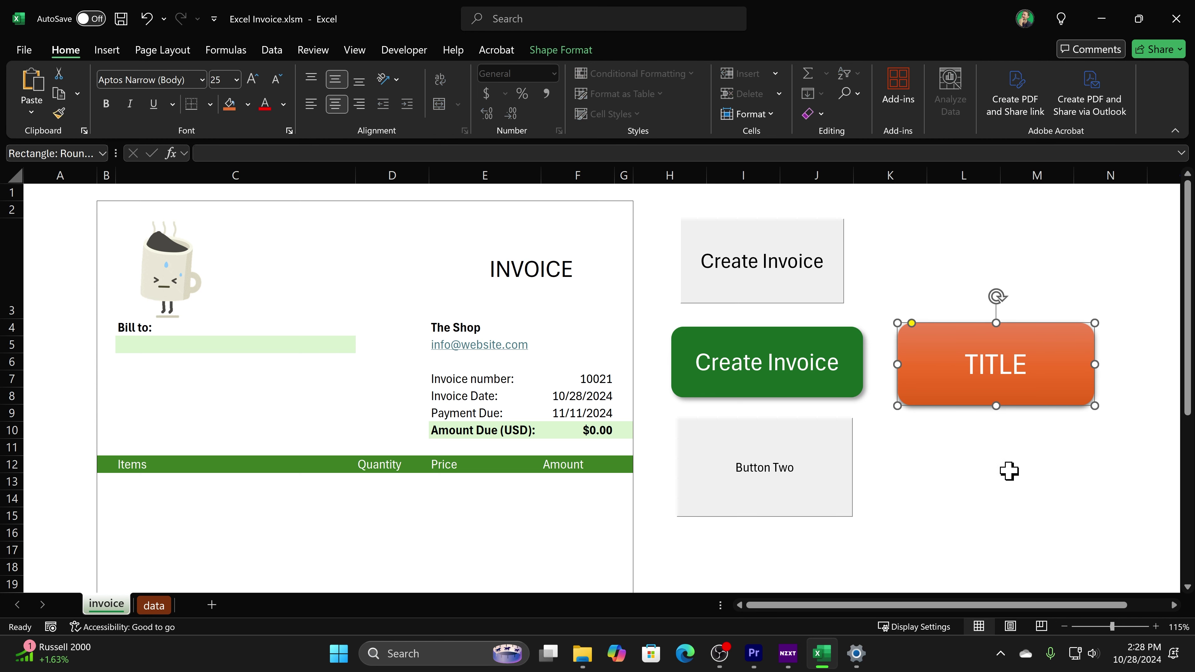
right_click(932, 356)
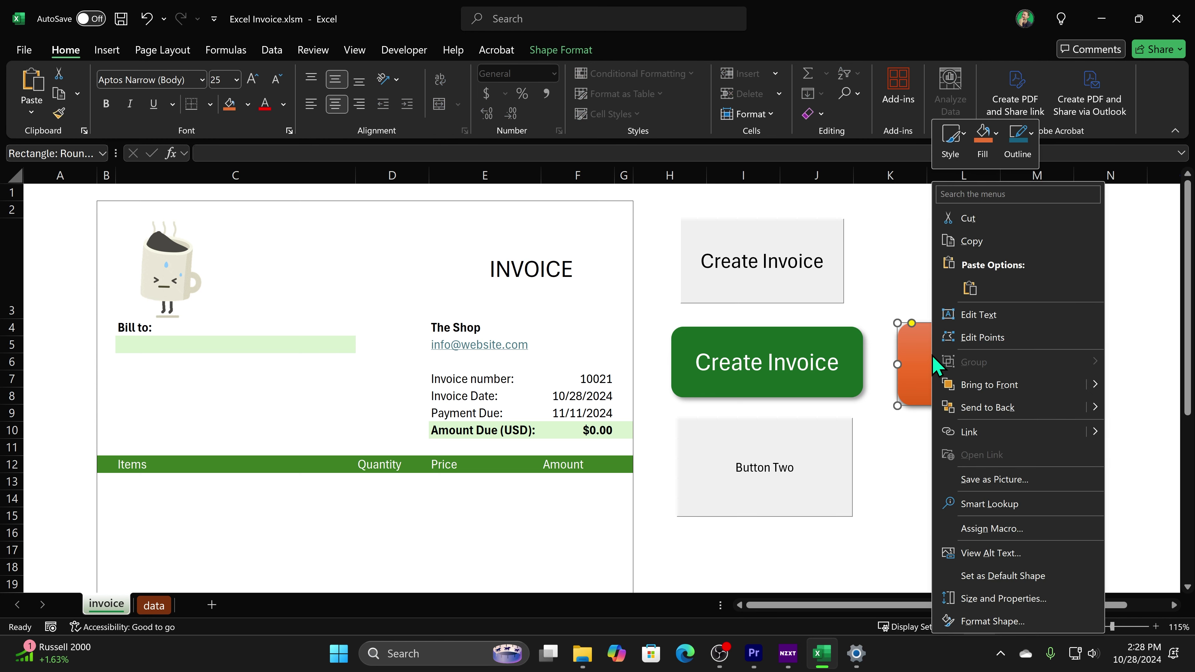
click(989, 528)
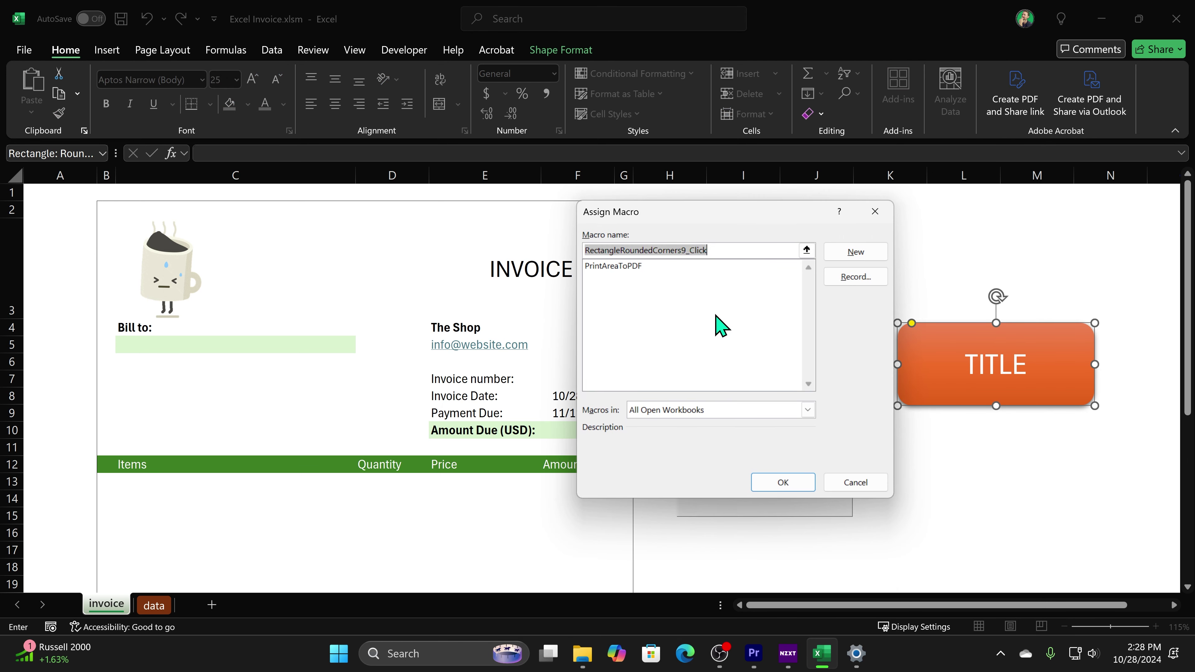
click(596, 267)
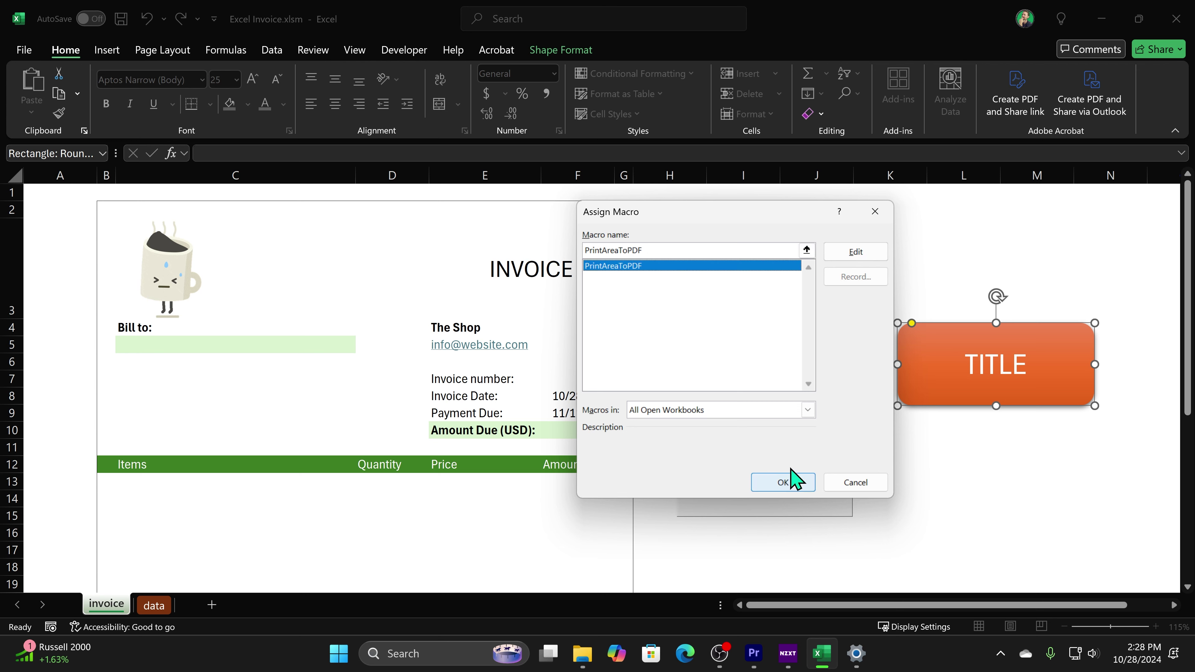
click(783, 482)
click(1012, 350)
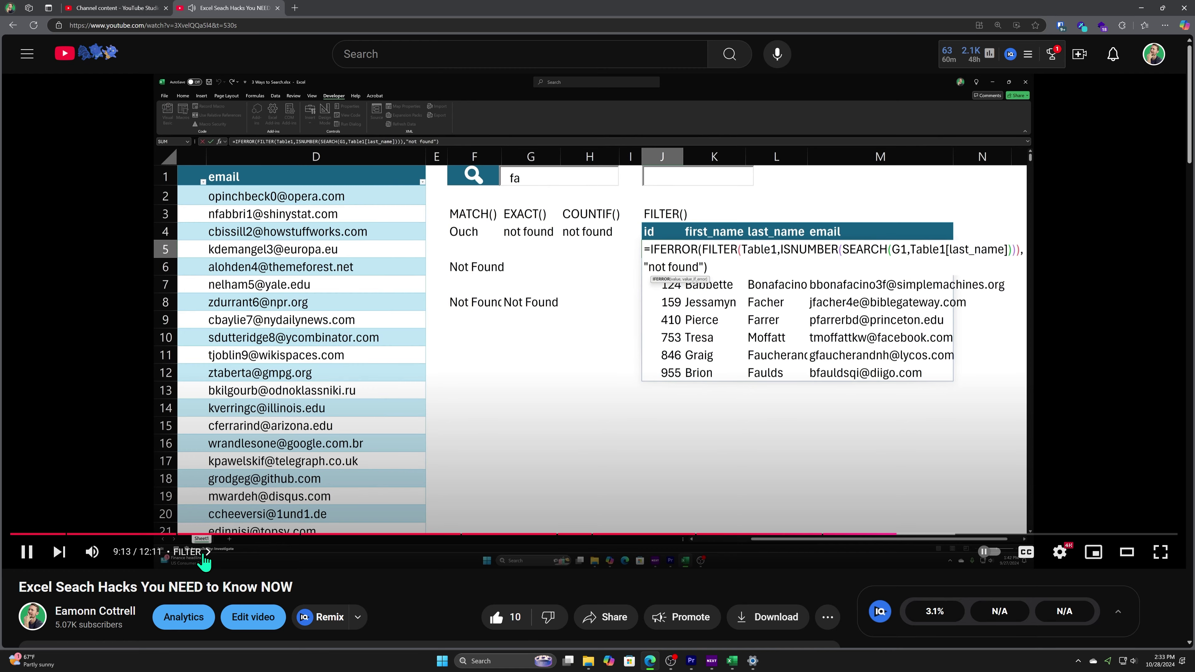
Step: Show the Chapters list for the Excel Search Hacks video, from Setup at 0:00 through FILTER
click(206, 553)
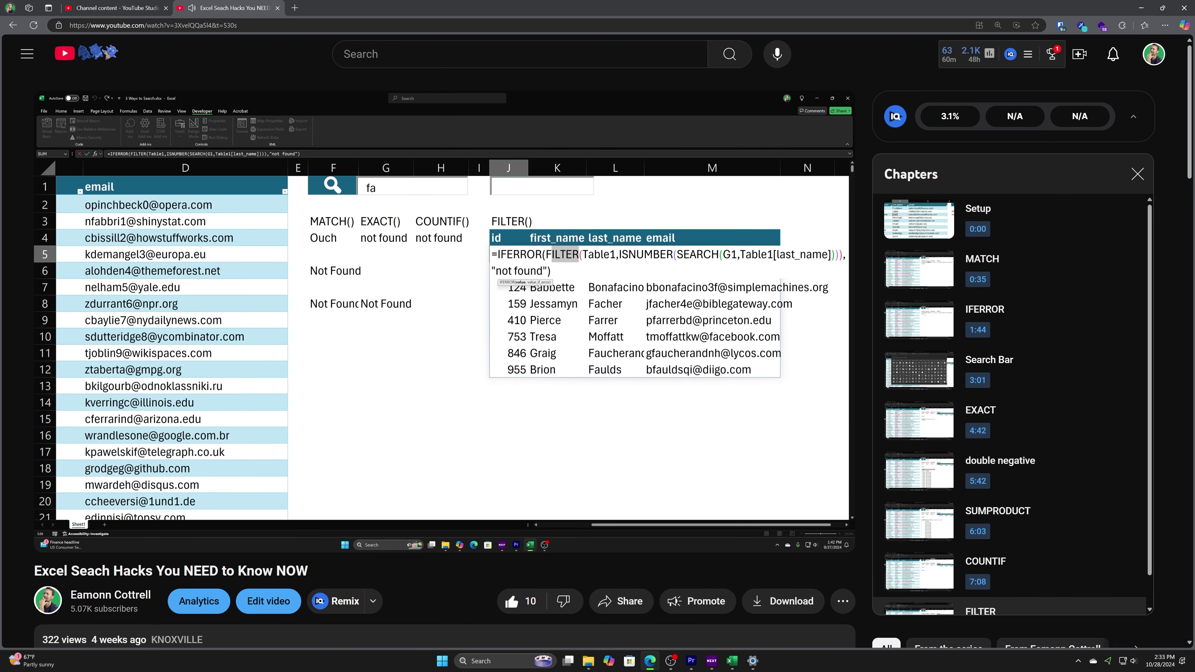
mouse_move(671, 660)
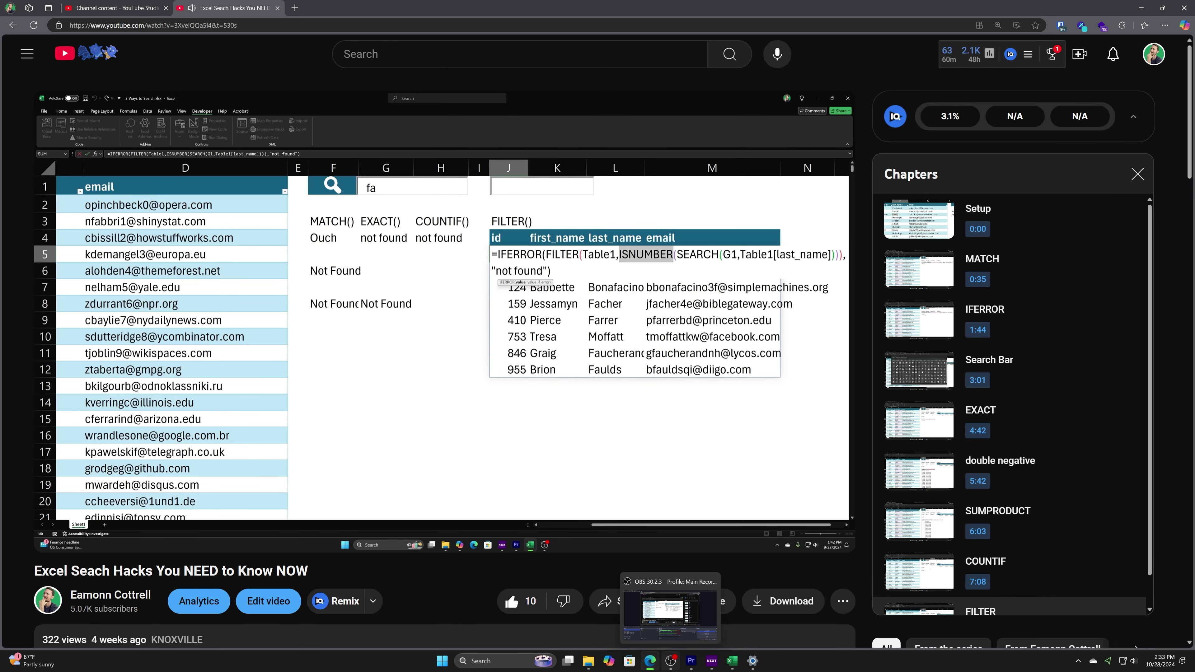